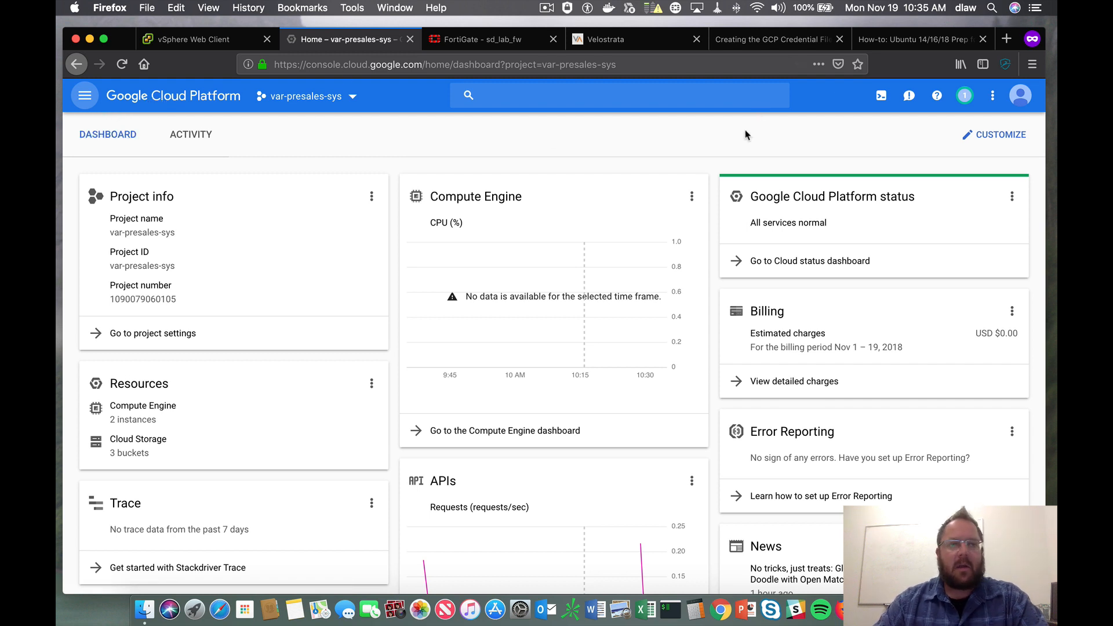
Open the list of VPC networks for the var-presales-sys project.
left_click(81, 97)
scroll(136, 345, "down", 3)
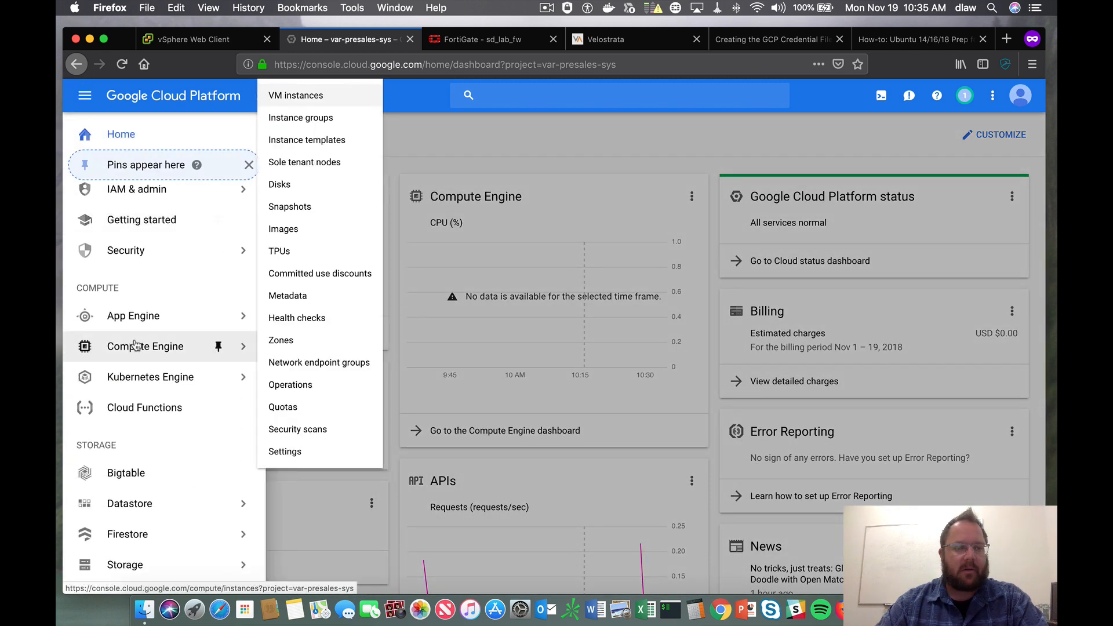
scroll(137, 346, "down", 3)
scroll(137, 347, "down", 3)
mouse_move(154, 408)
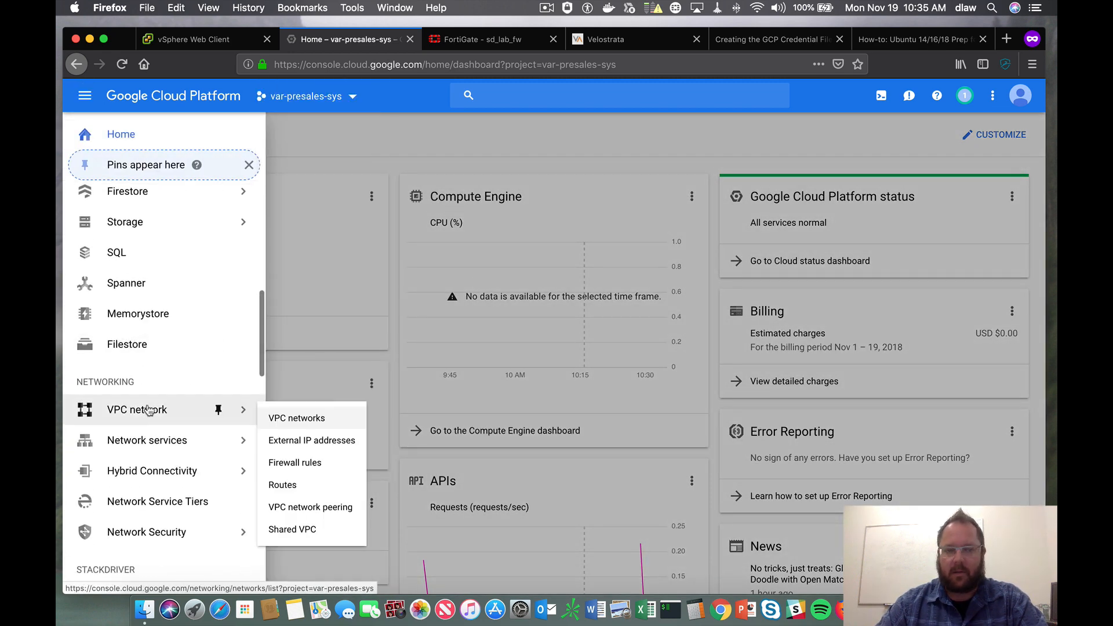
left_click(332, 419)
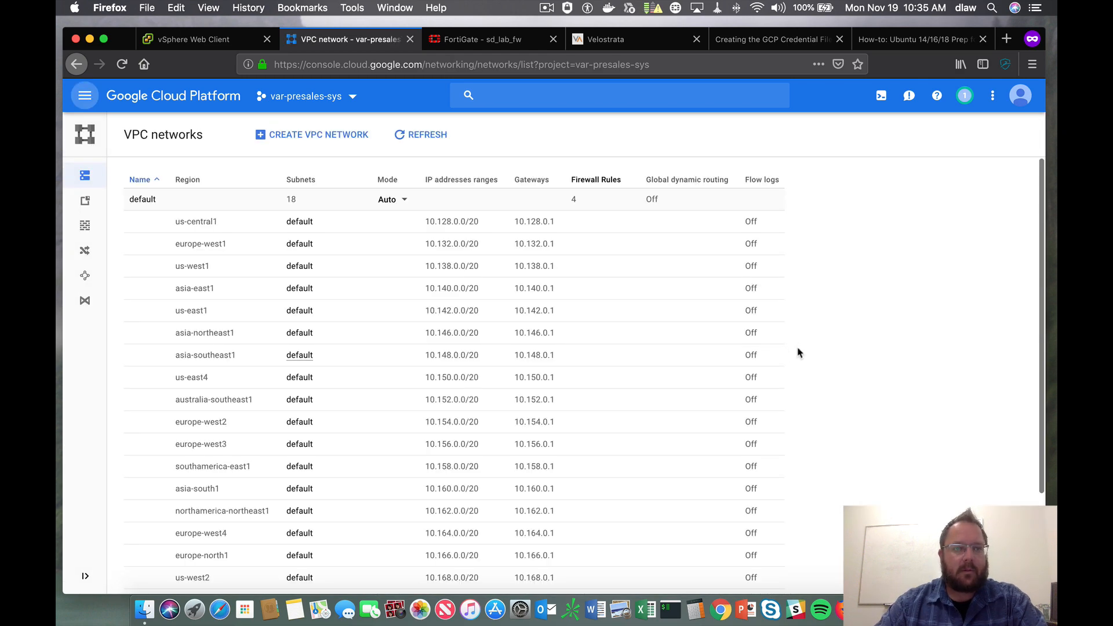
View the details of the us-west2 subnet var-presales-vm-2 in the var-presales-vm-net-2 network.
scroll(747, 351, "down", 3)
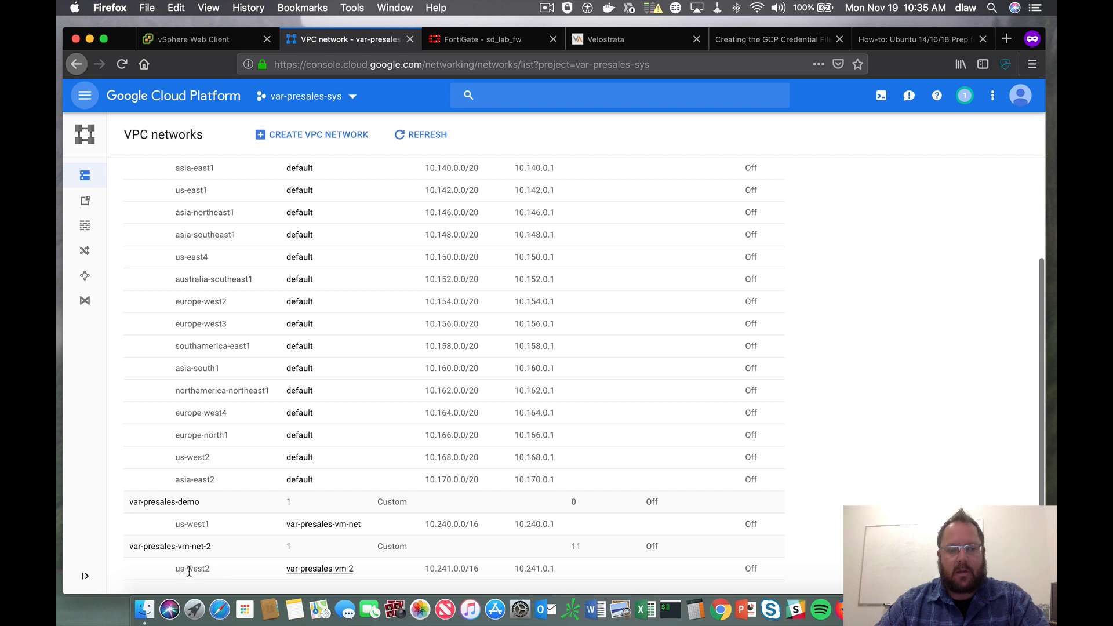
left_click(334, 574)
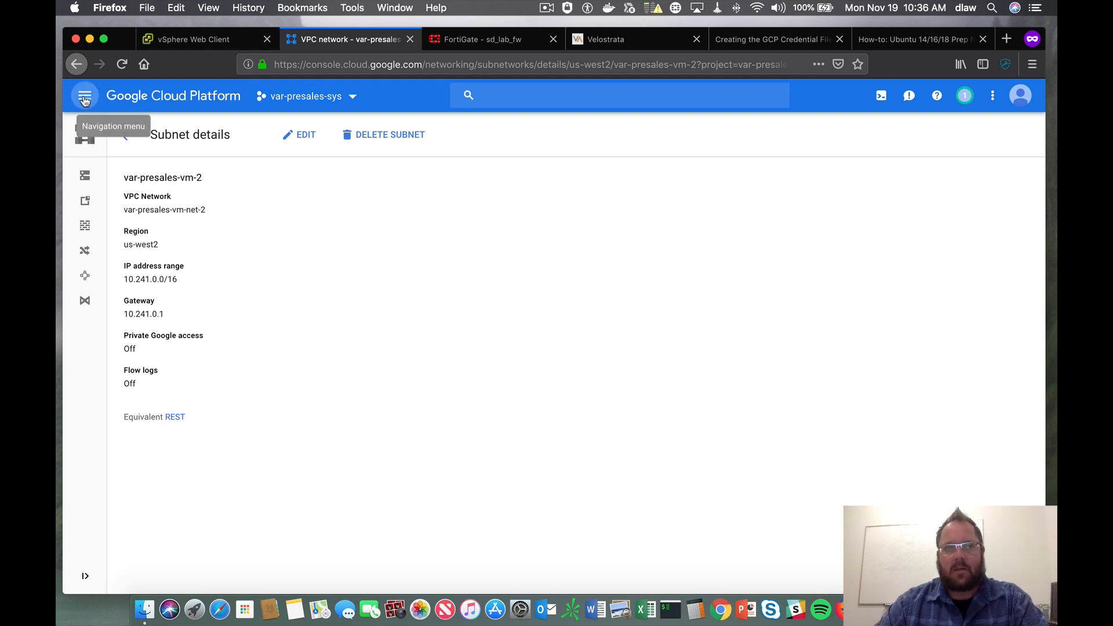
mouse_move(90, 145)
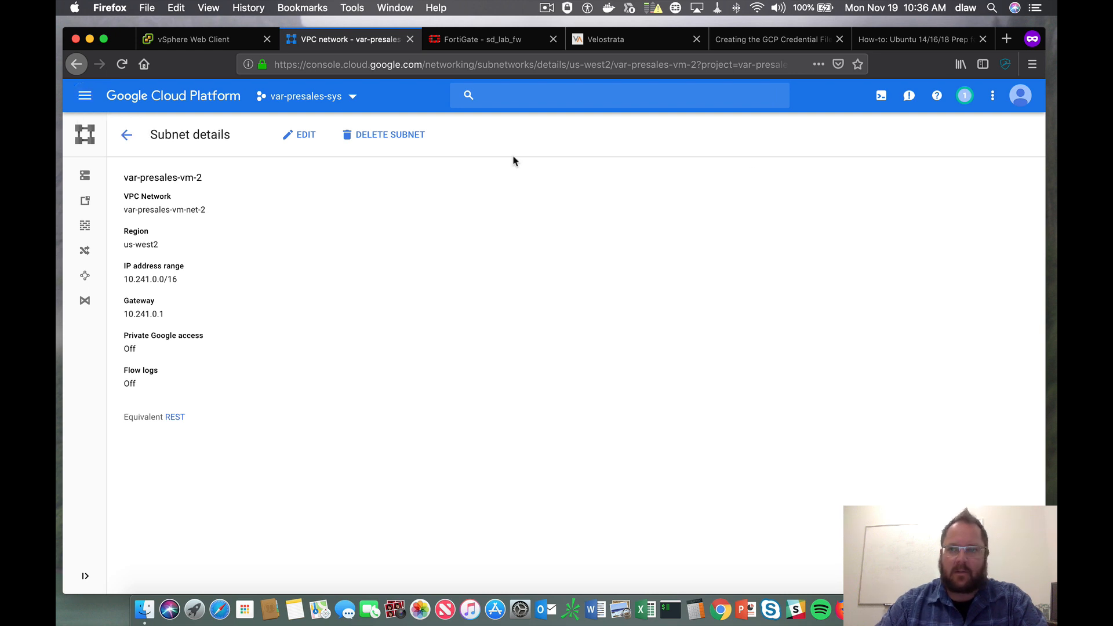
Activate Cloud Shell for the var-presales-sys project.
left_click(880, 102)
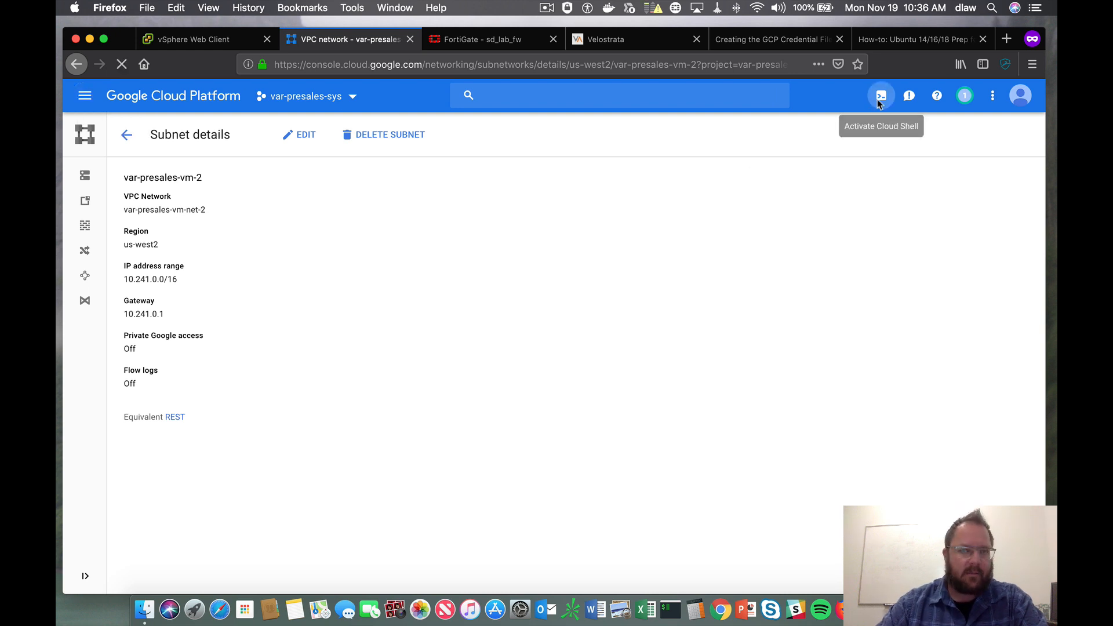
left_click_drag(715, 401, 717, 393)
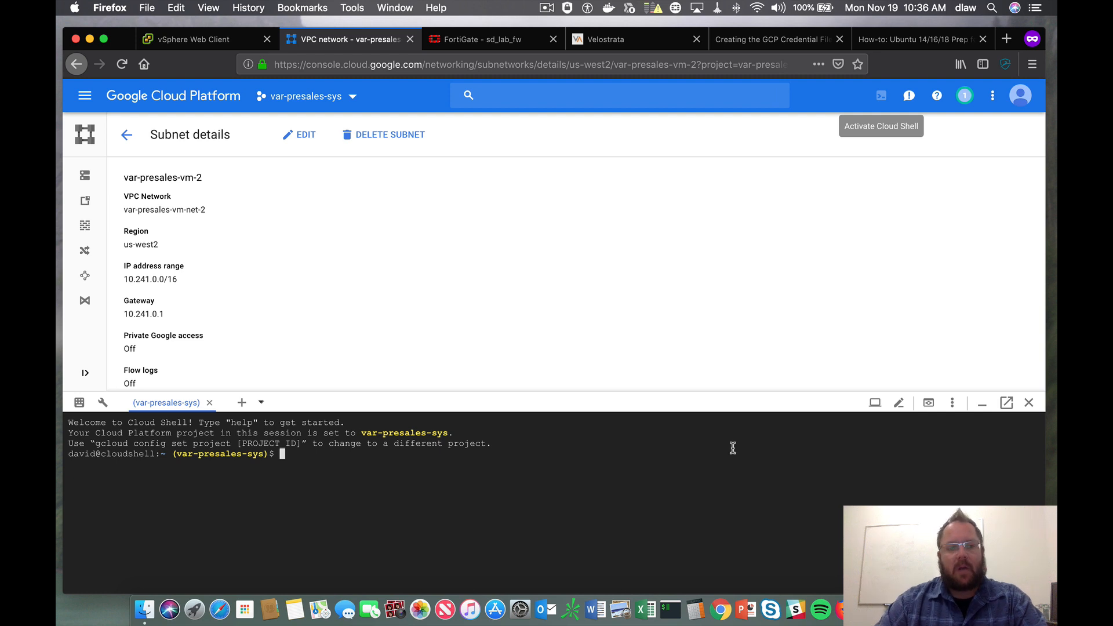
left_click_drag(177, 454, 324, 457)
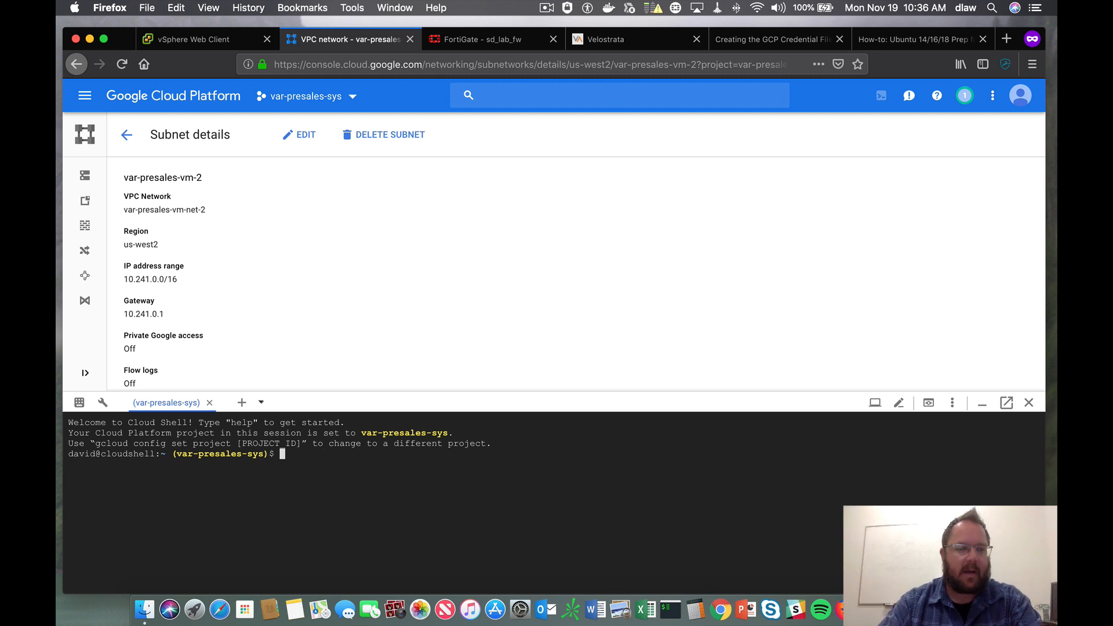
Try to change the Cloud Shell working directory to /google/velostata.
type("dc")
key("BackSpace")
key("BackSpace")
key("BackSpace")
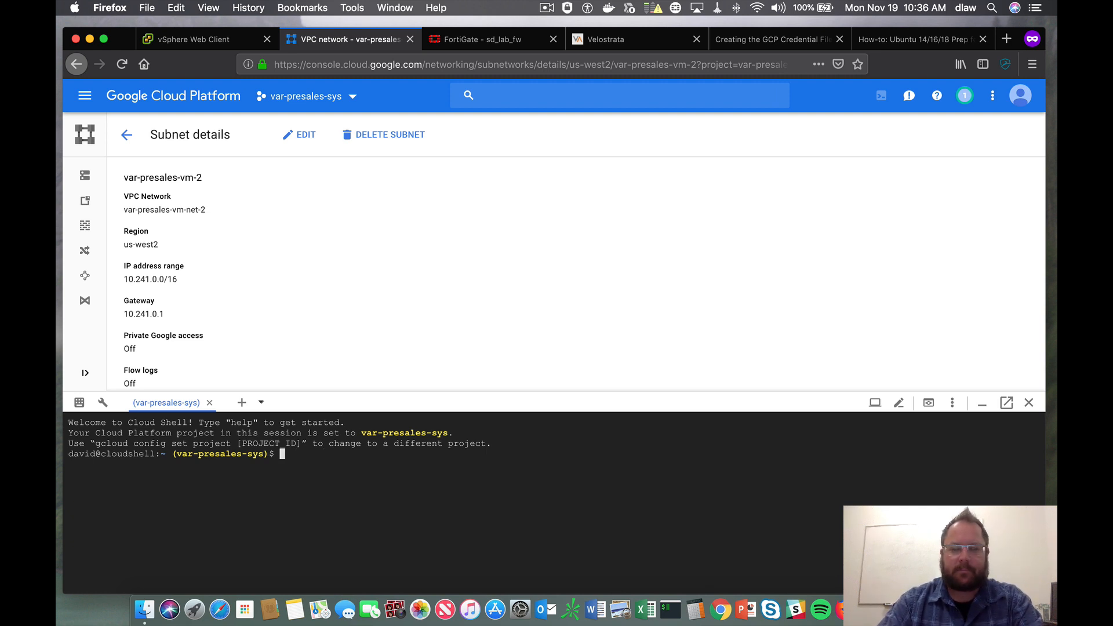
type("cd /gp")
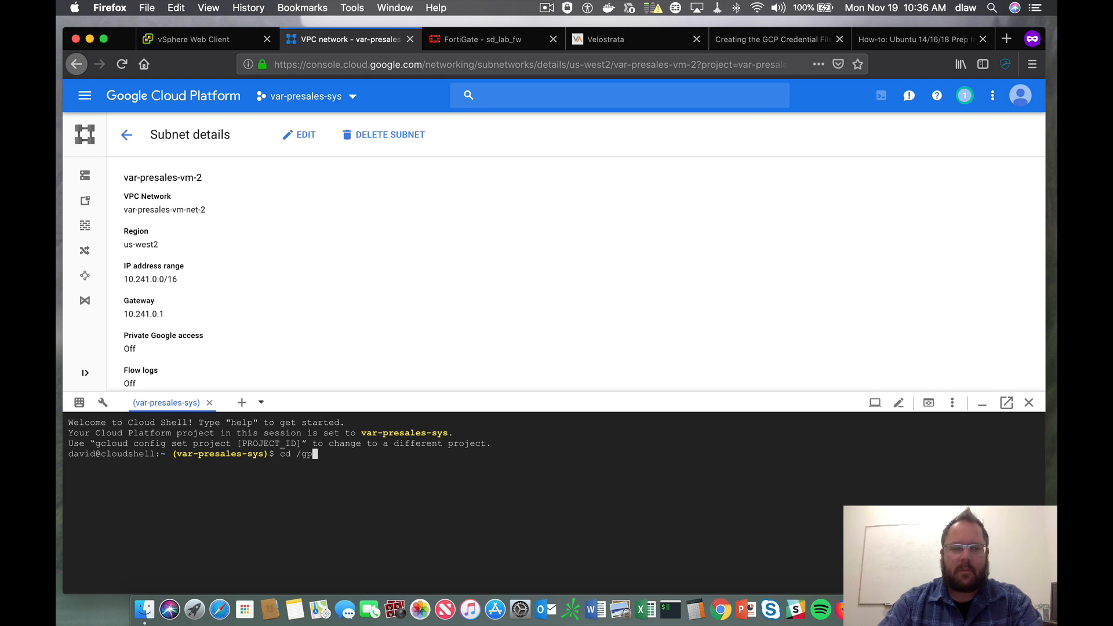
key("BackSpace")
type("oog")
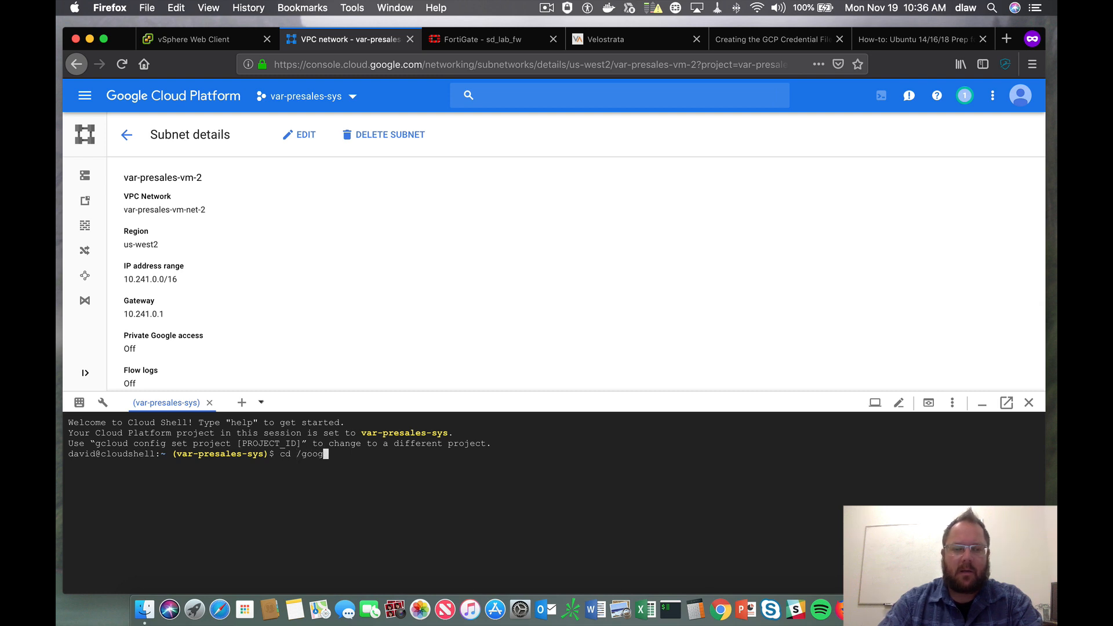
type("le/ve")
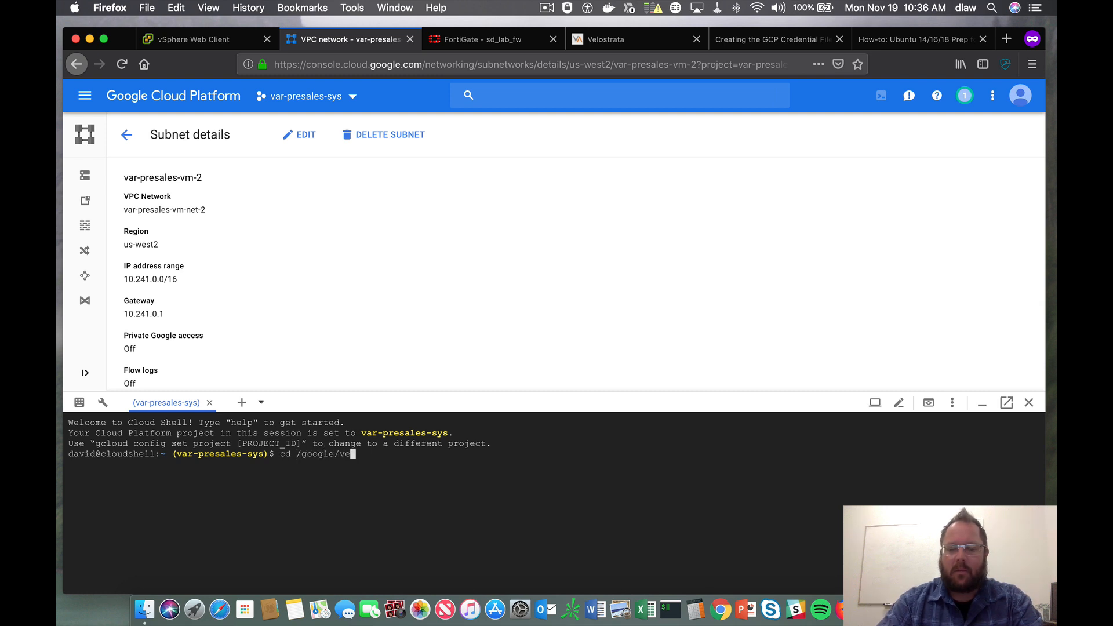
type("lostart")
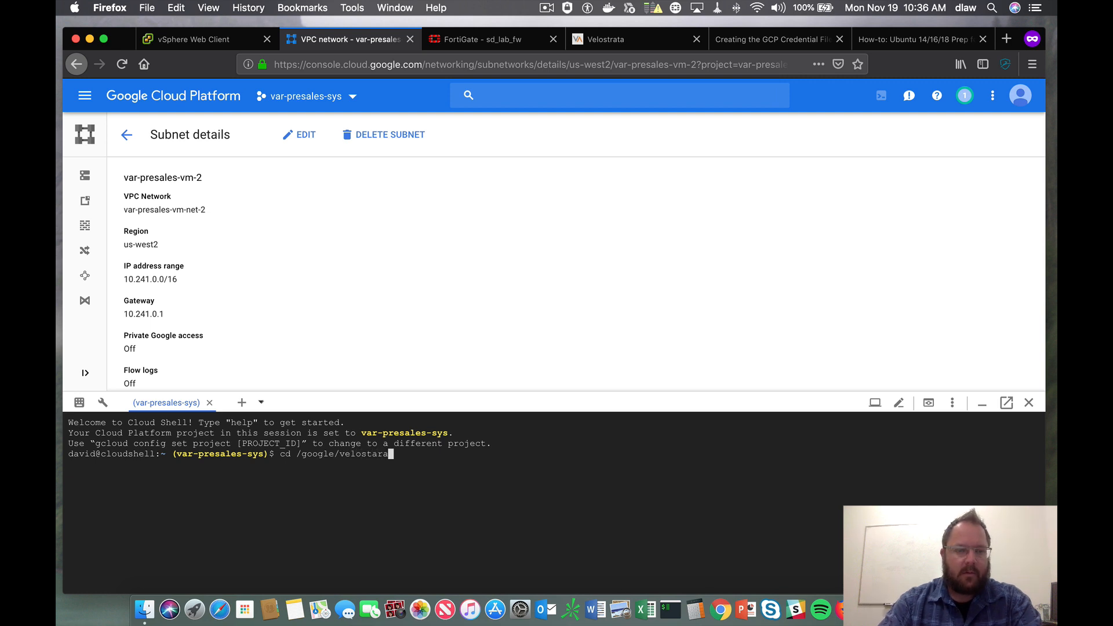
key("BackSpace")
key("BackSpace")
type("ta")
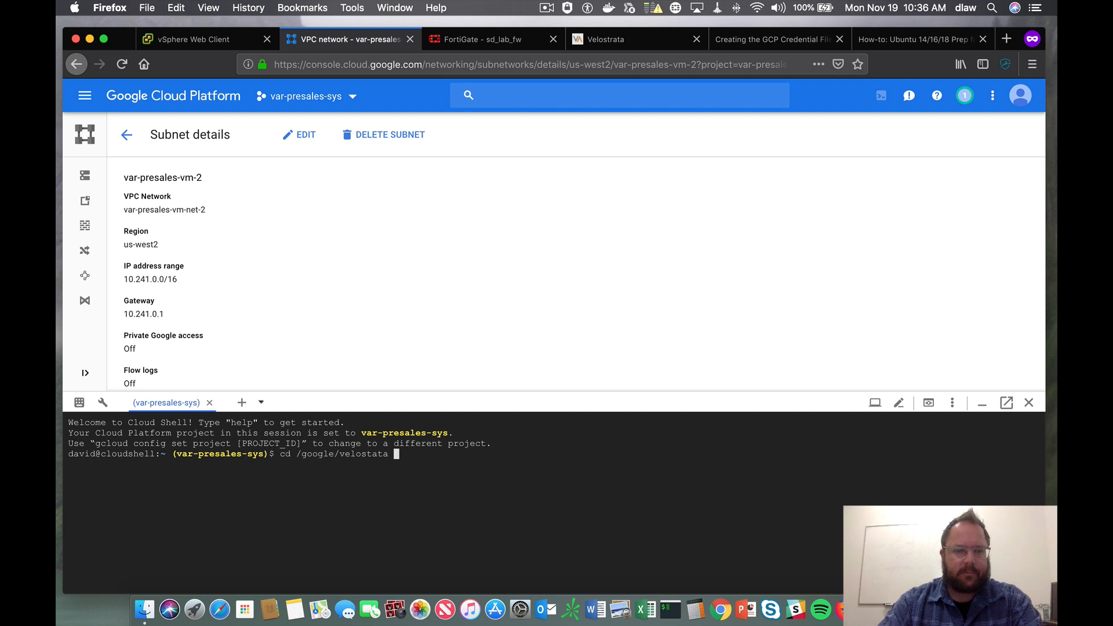
key("Return")
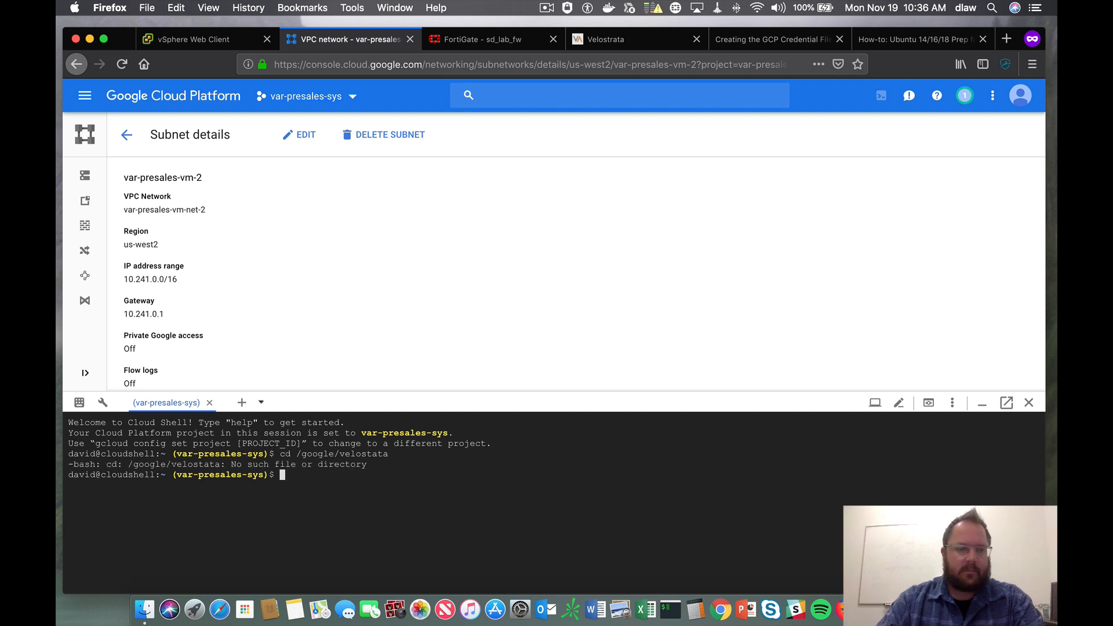
Correct the path in the recalled command and change the working directory to /google/velostrata.
key("Up")
key("BackSpace")
key("BackSpace")
key("BackSpace")
key("BackSpace")
key("BackSpace")
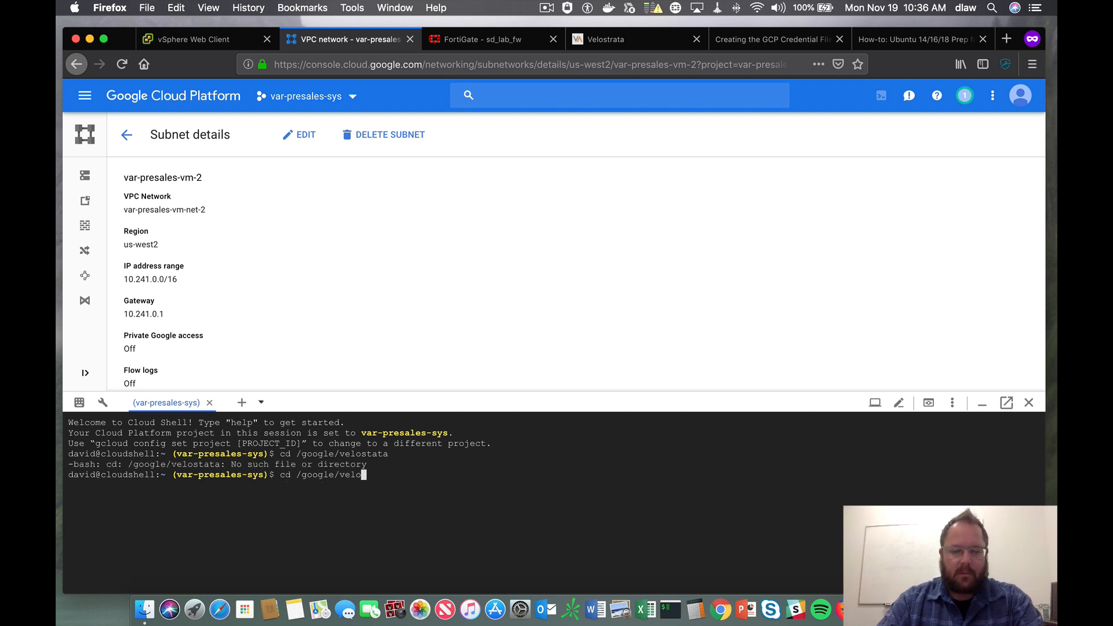
type("strata")
key("Return")
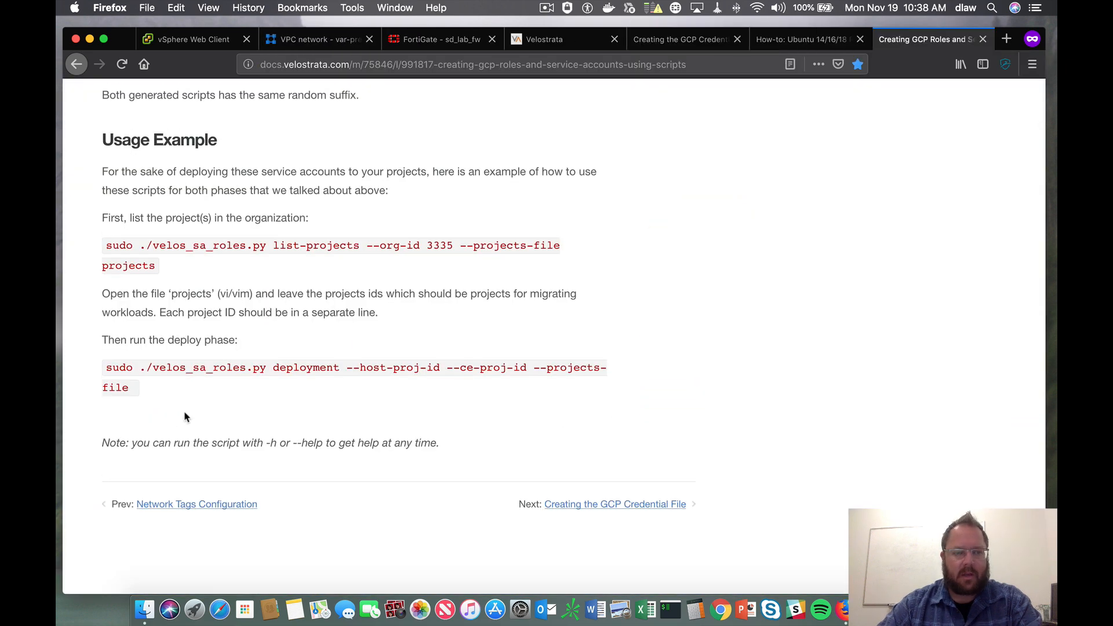
Copy the velos_sa_roles.py deploy-phase command from the Velostrata documentation and paste it at the Cloud Shell prompt.
left_click_drag(147, 390, 105, 378)
key("super+c")
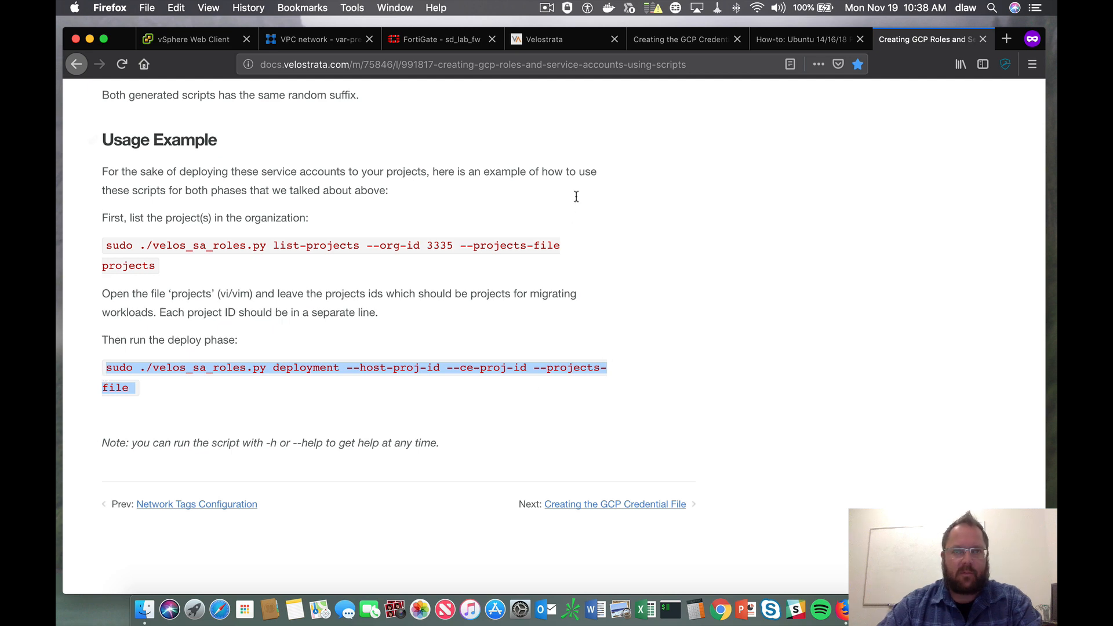
scroll(577, 191, "down", 2)
left_click(332, 39)
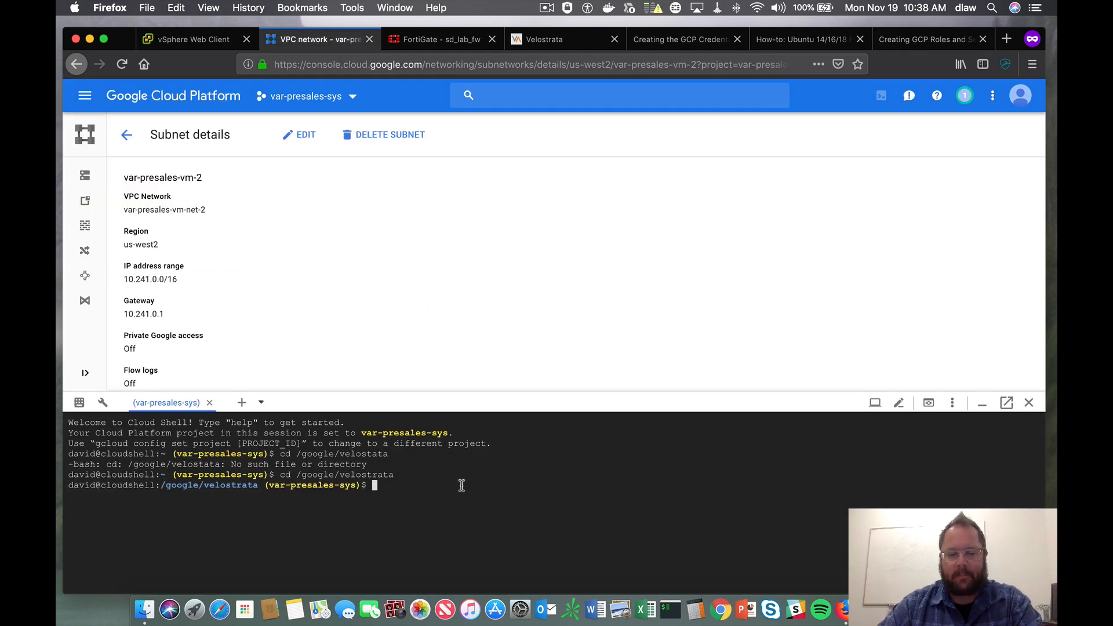
key("super+v")
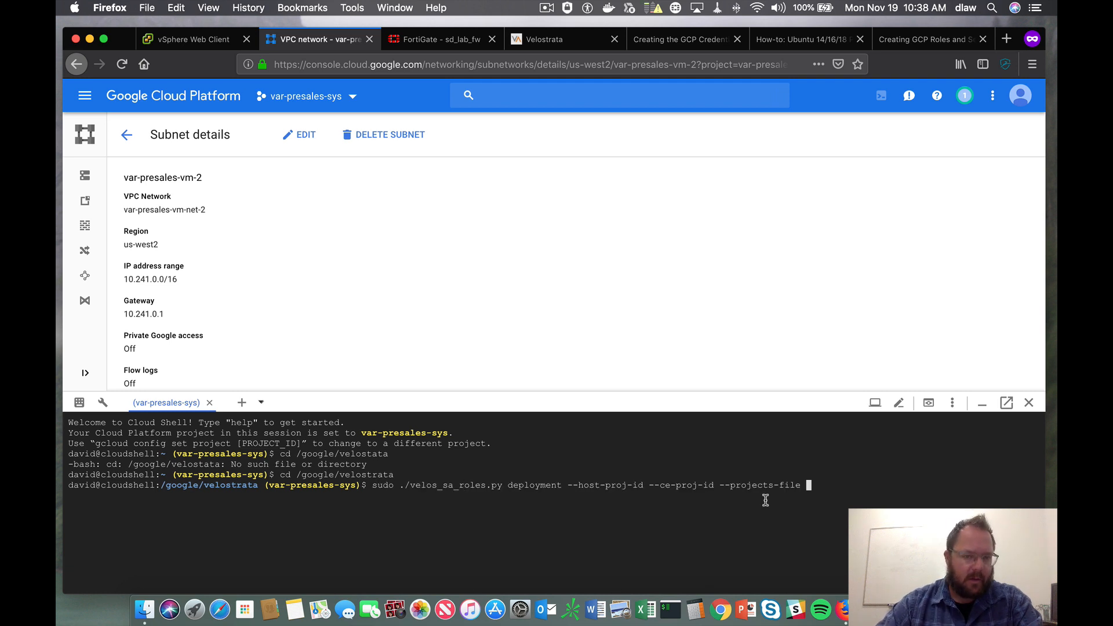
Change the subcommand of the pasted velos_sa_roles.py command to deploy.
key("Left")
key("Left")
key("Left")
key("Left")
key("Left")
key("Left")
key("Left")
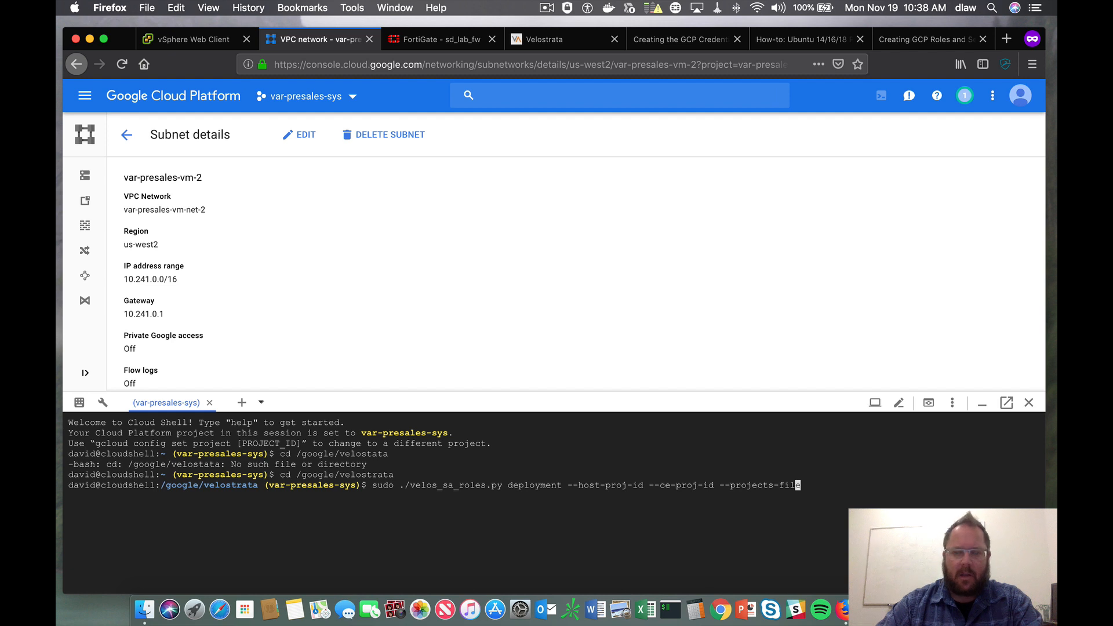
key("Left")
key("Left")
key("Left")
key("Left")
key("Left")
key("Left")
key("Left")
key("Left")
key("Left")
key("Left")
key("Left")
key("Left")
key("Left")
key("Left")
key("Left")
key("Left")
key("Left")
key("Left")
key("Left")
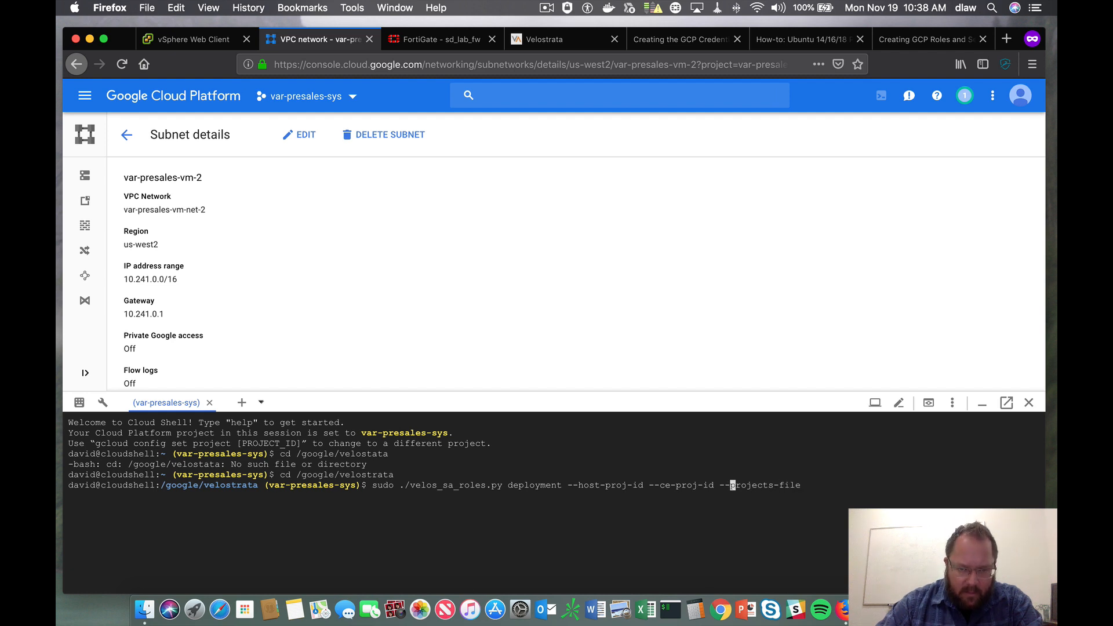
key("Left")
key("Left")
key("Left")
key("Left")
key("Left")
key("Left")
key("Left")
key("Left")
key("Left")
key("Left")
key("Left")
key("Left")
key("Left")
key("Left")
key("Left")
key("Left")
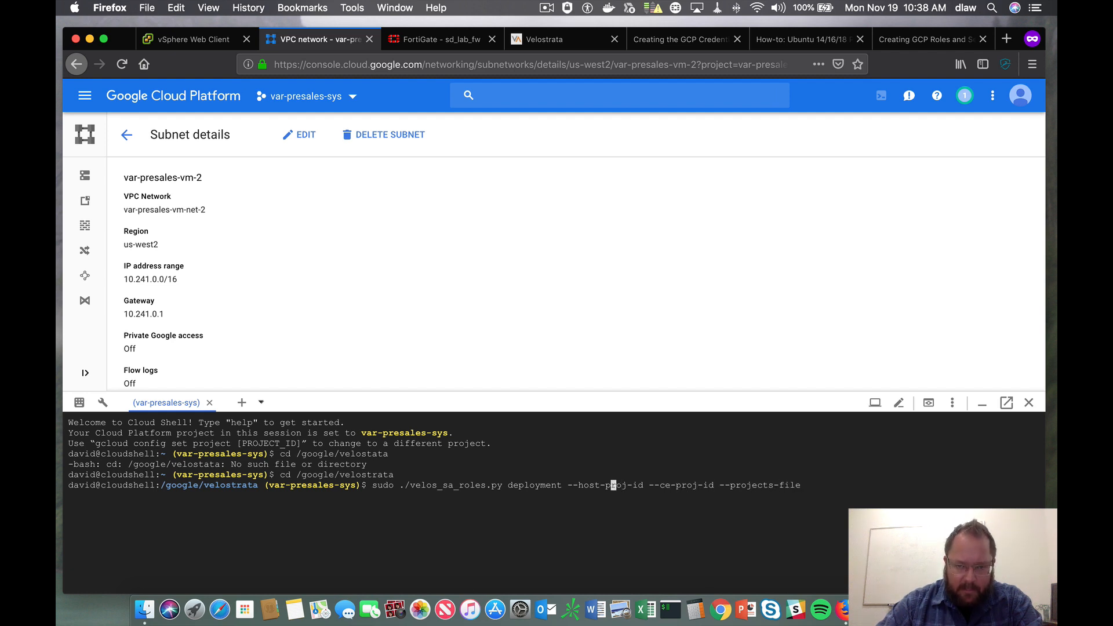
key("Left")
key("Left")
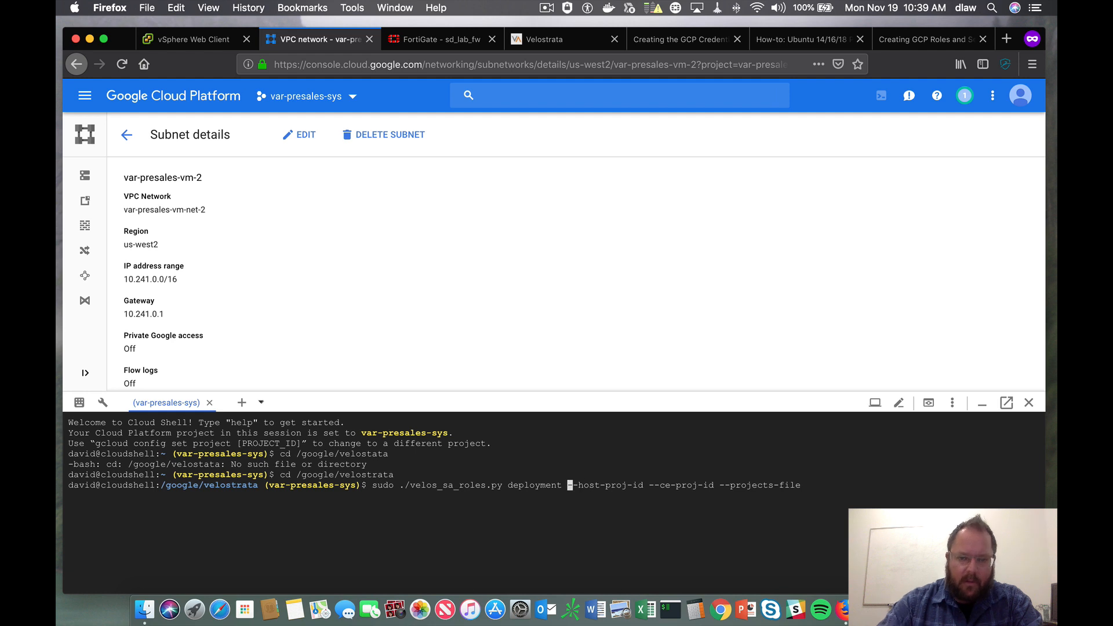
key("BackSpace")
key("BackSpace")
key("BackSpace")
key("BackSpace")
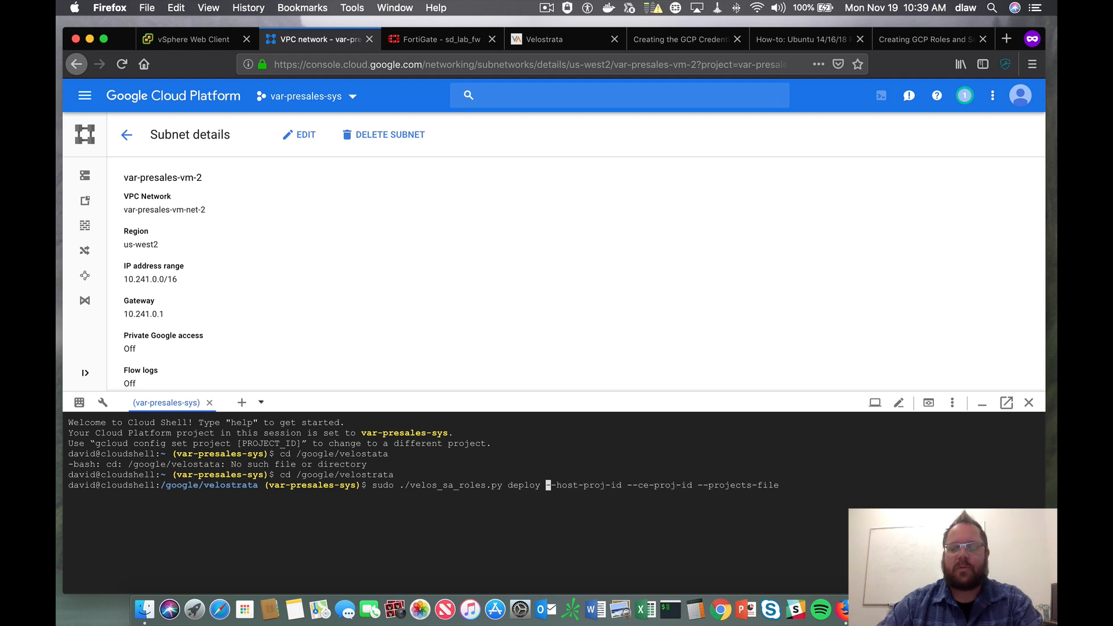
key("Right")
key("Right")
key("Right")
key("Right")
key("Right")
key("Right")
key("Right")
key("Right")
key("Right")
key("Right")
key("Right")
key("Right")
key("Right")
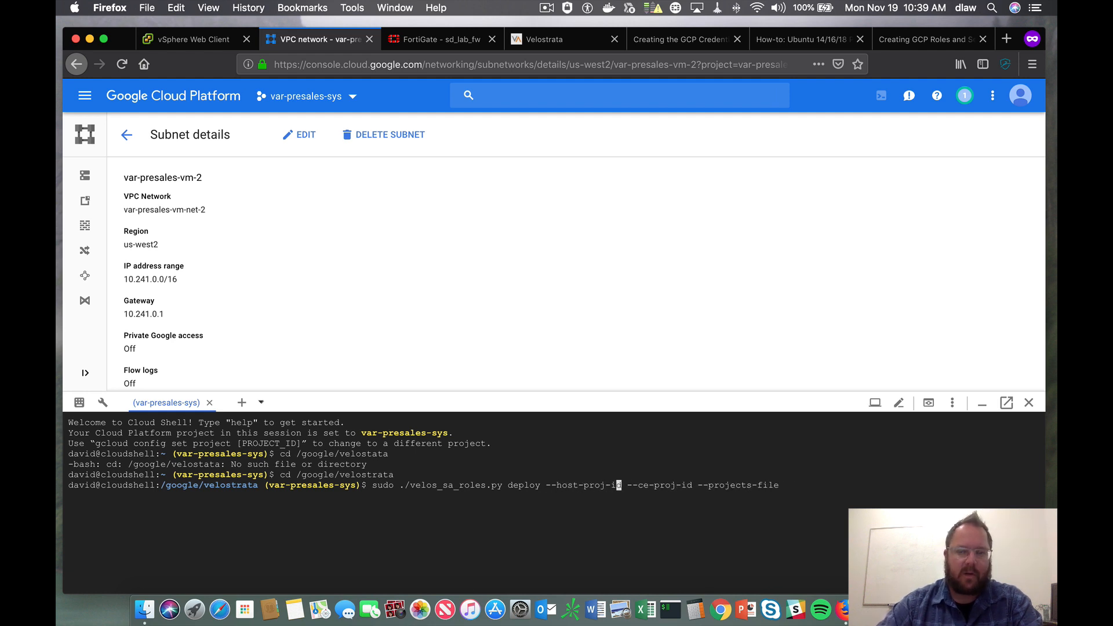
key("Right")
key("Right")
key("Right")
key("Right")
key("Right")
key("Right")
key("Right")
key("Right")
key("Right")
key("Right")
key("Right")
key("Right")
key("Right")
key("Right")
key("Right")
key("Right")
key("Right")
key("Right")
key("Right")
key("Right")
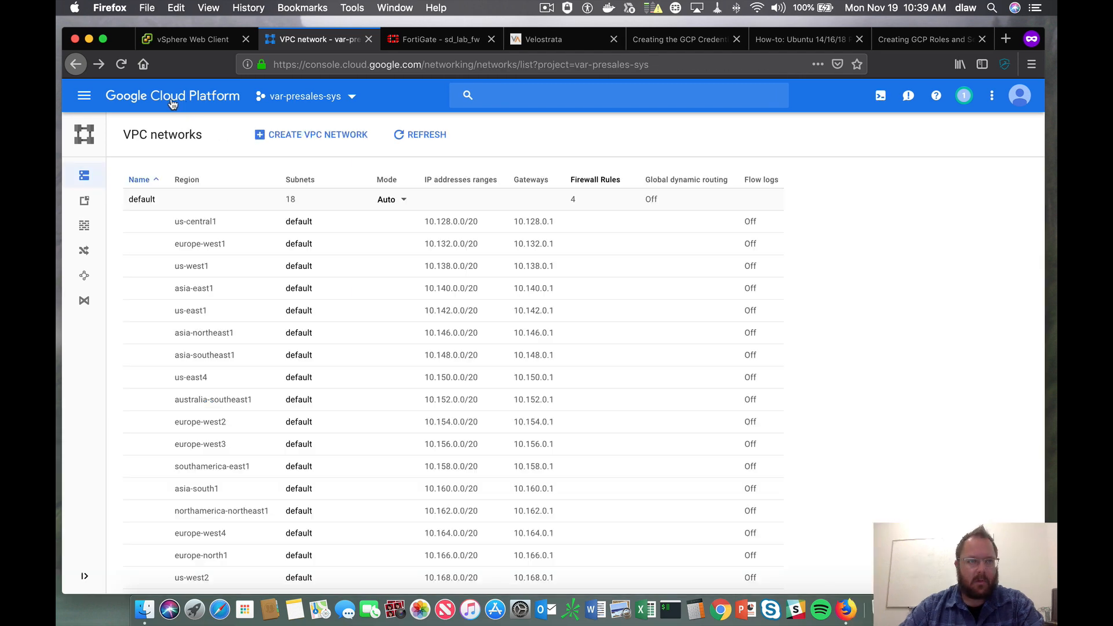
Open the VPC network firewall rules for the project.
left_click(84, 96)
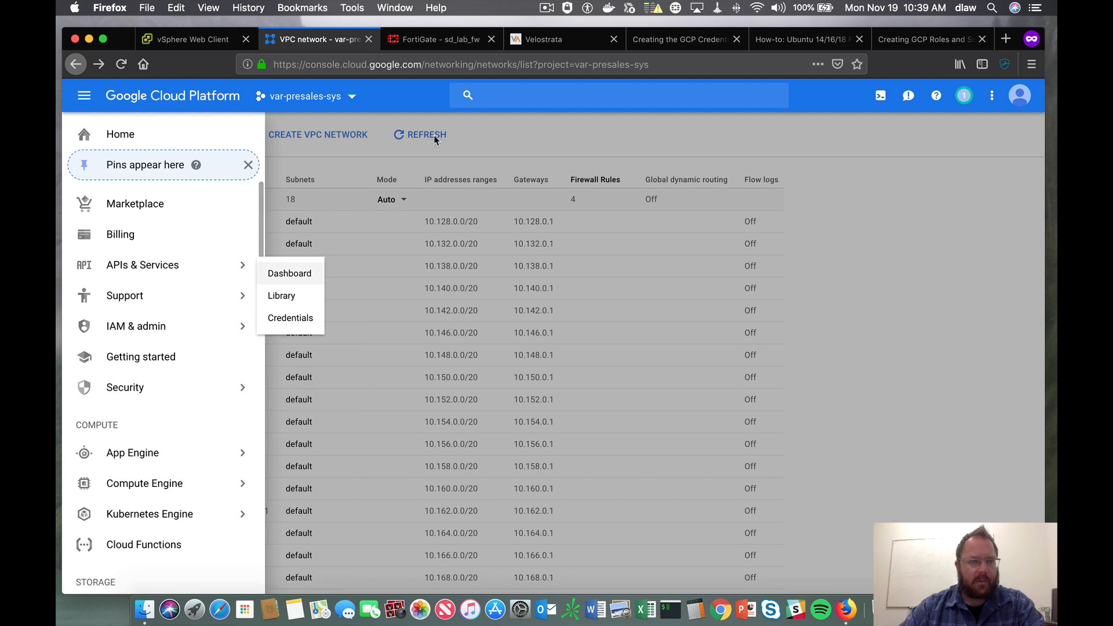
scroll(197, 400, "down", 2)
scroll(197, 400, "down", 10)
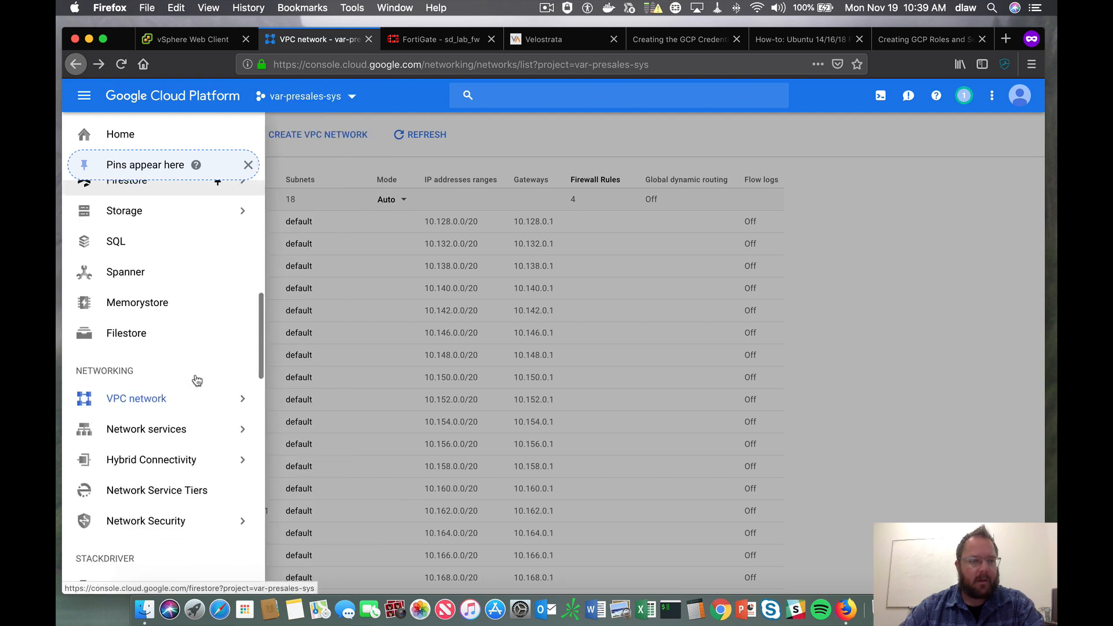
mouse_move(196, 405)
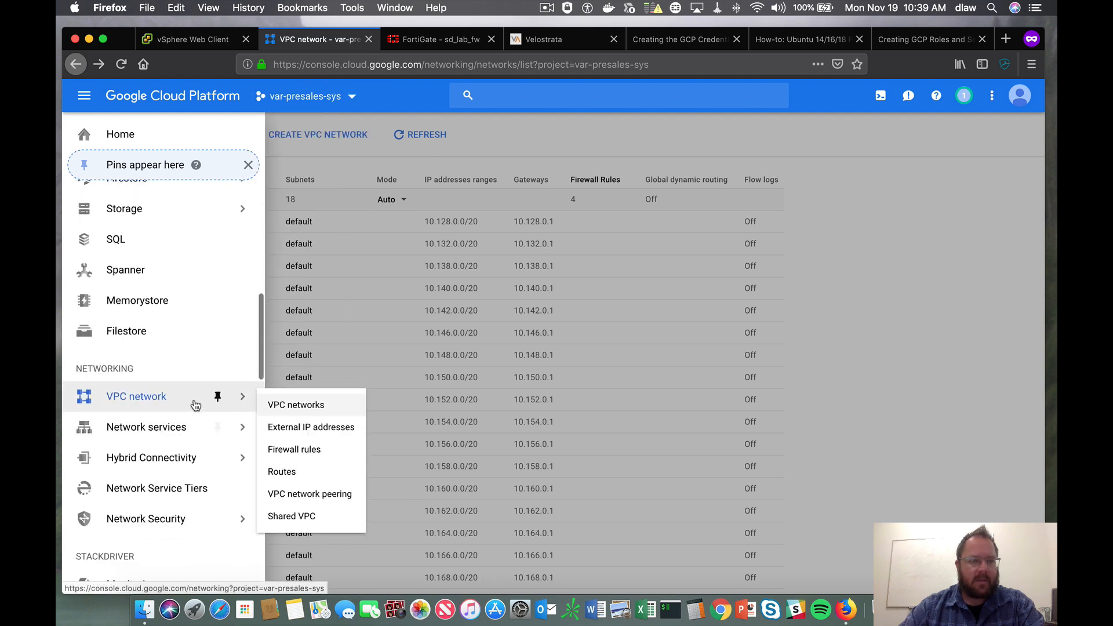
left_click(284, 450)
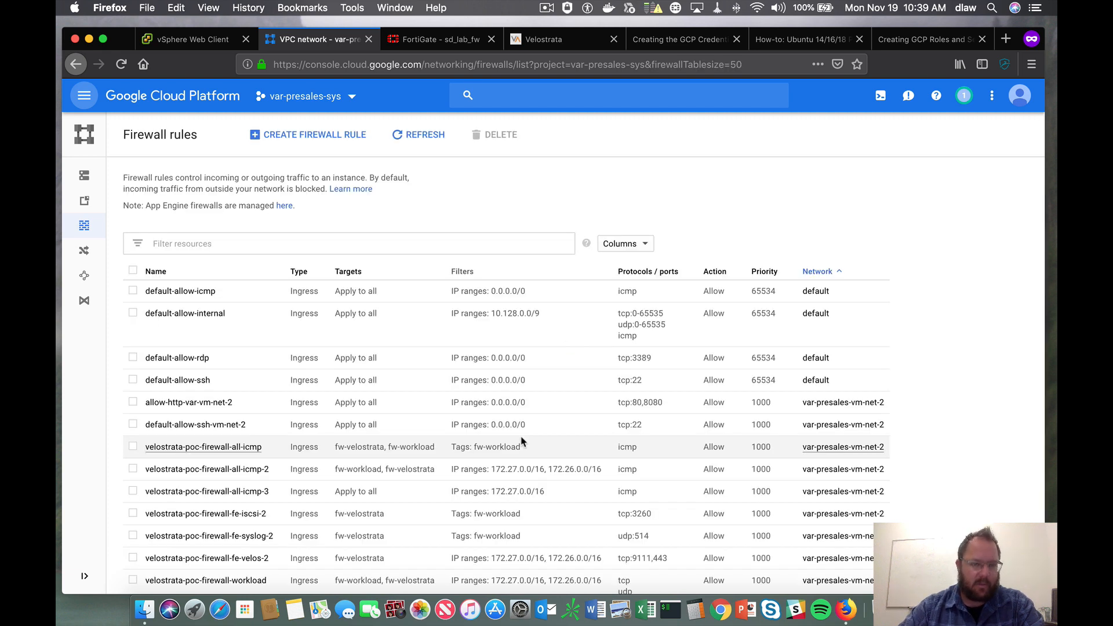
Look through the firewall rules and view the details of the velostrata-poc-firewall-all-icmp rule.
scroll(603, 406, "down", 1)
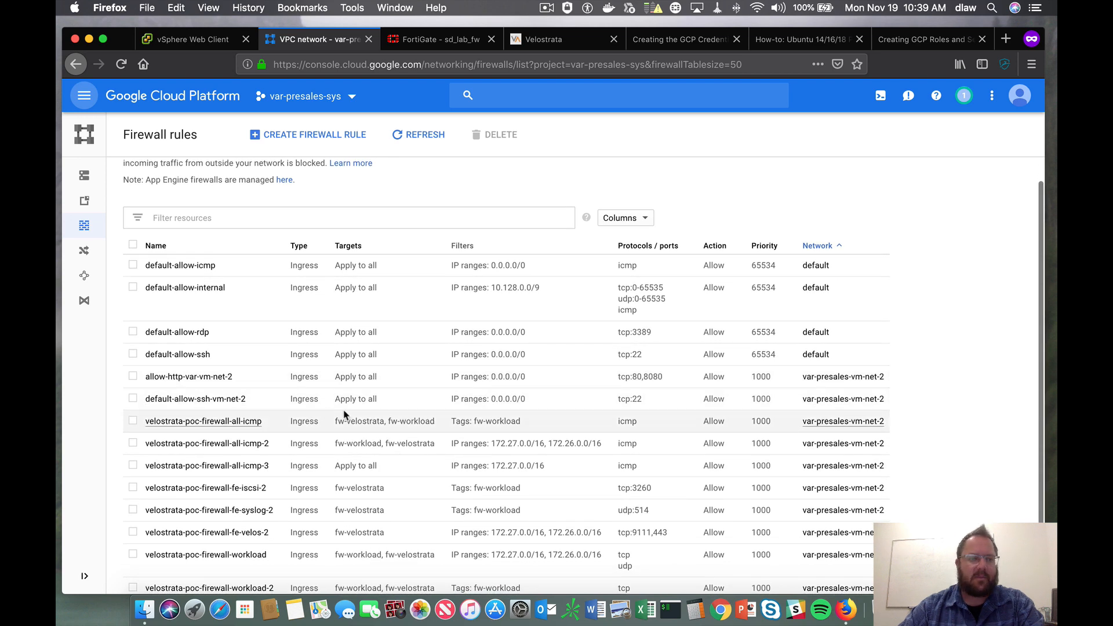
scroll(344, 414, "down", 3)
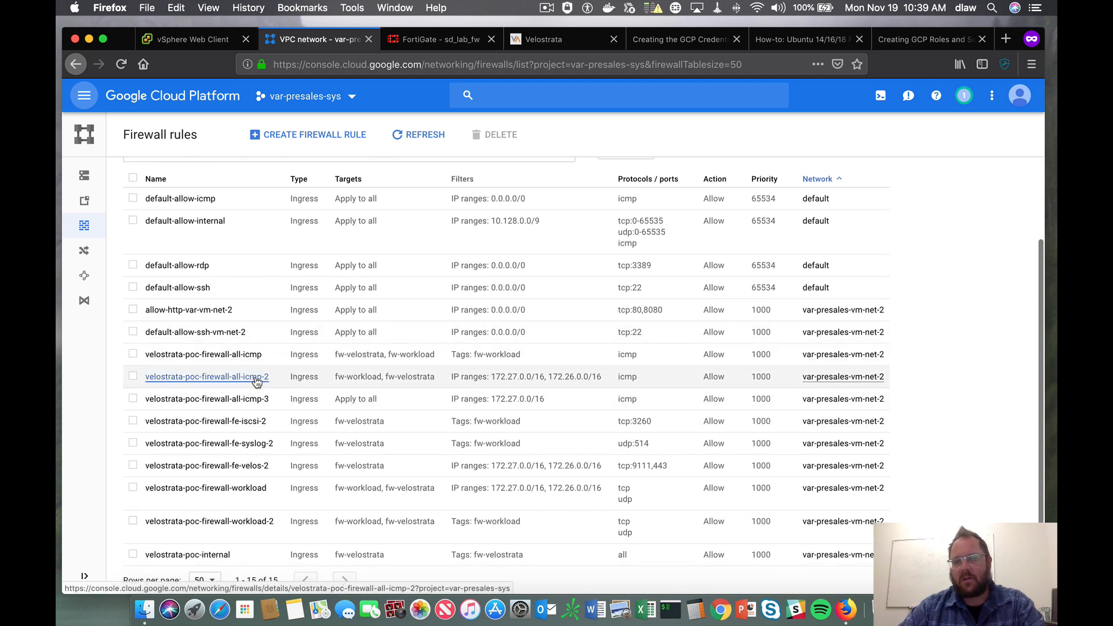
left_click(226, 356)
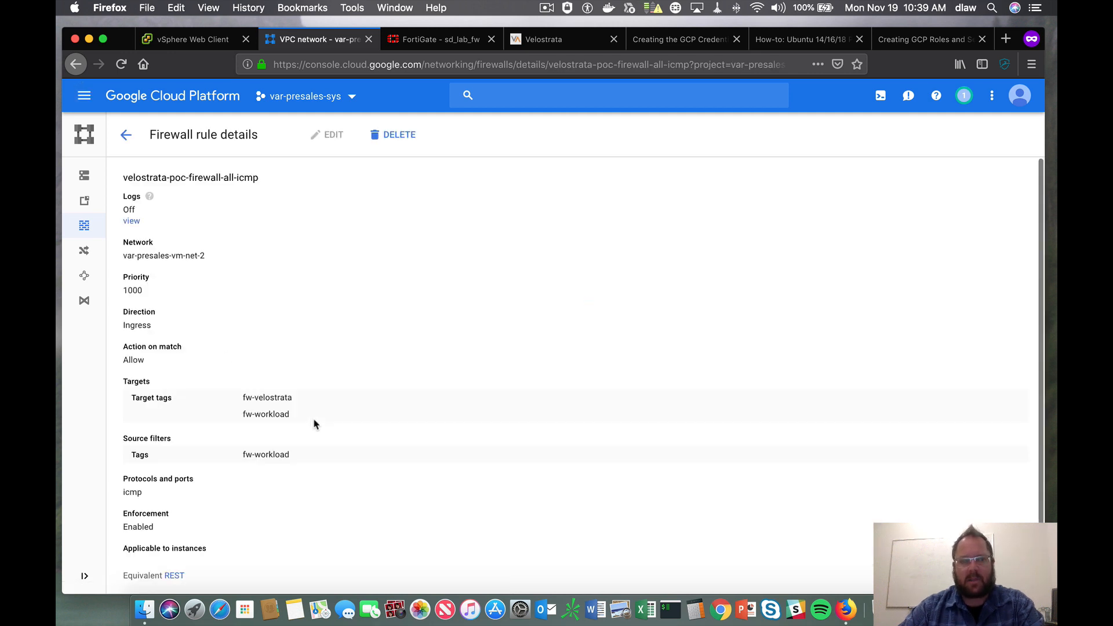
Open the velostrata-poc-firewall-all-icmp rule for editing, review its target tags, source filter and protocols, and return to the firewall rules list.
left_click(340, 142)
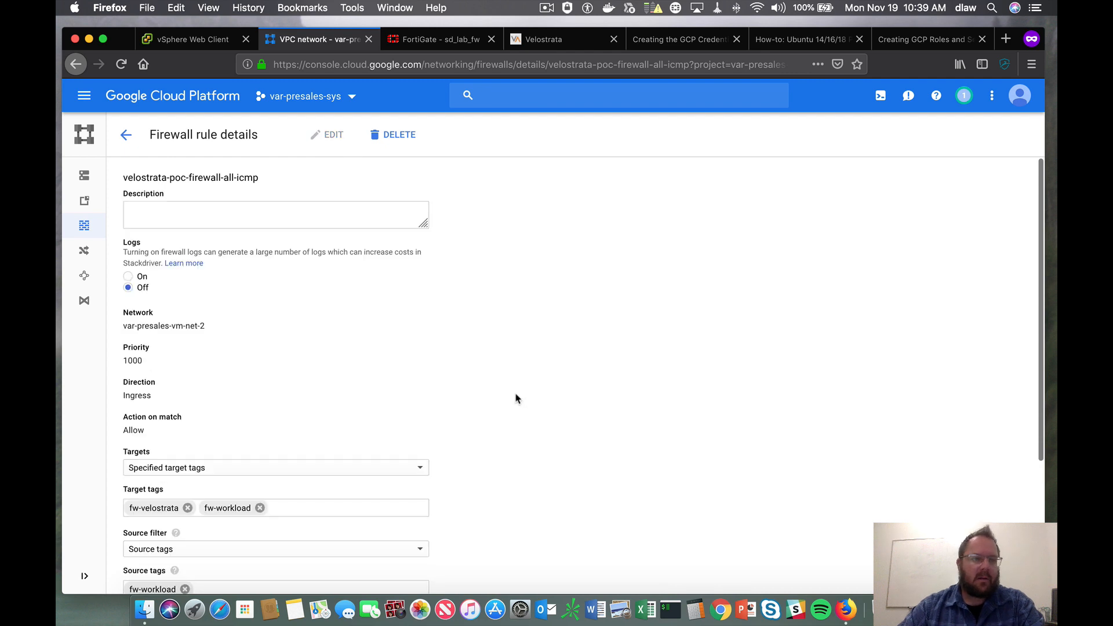
scroll(516, 397, "down", 4)
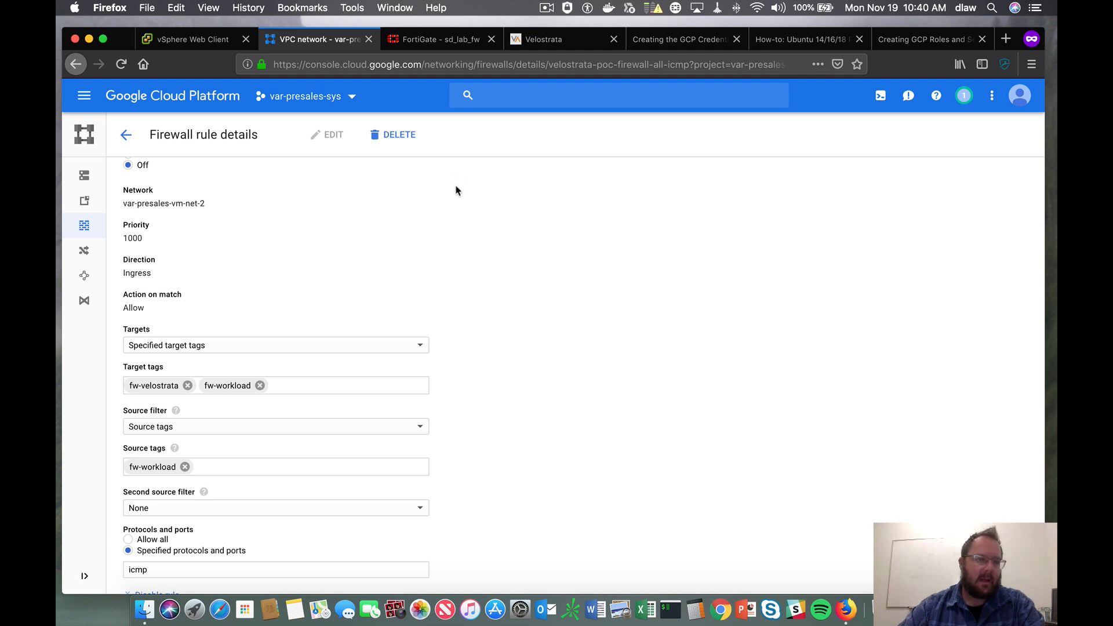
scroll(415, 288, "down", 2)
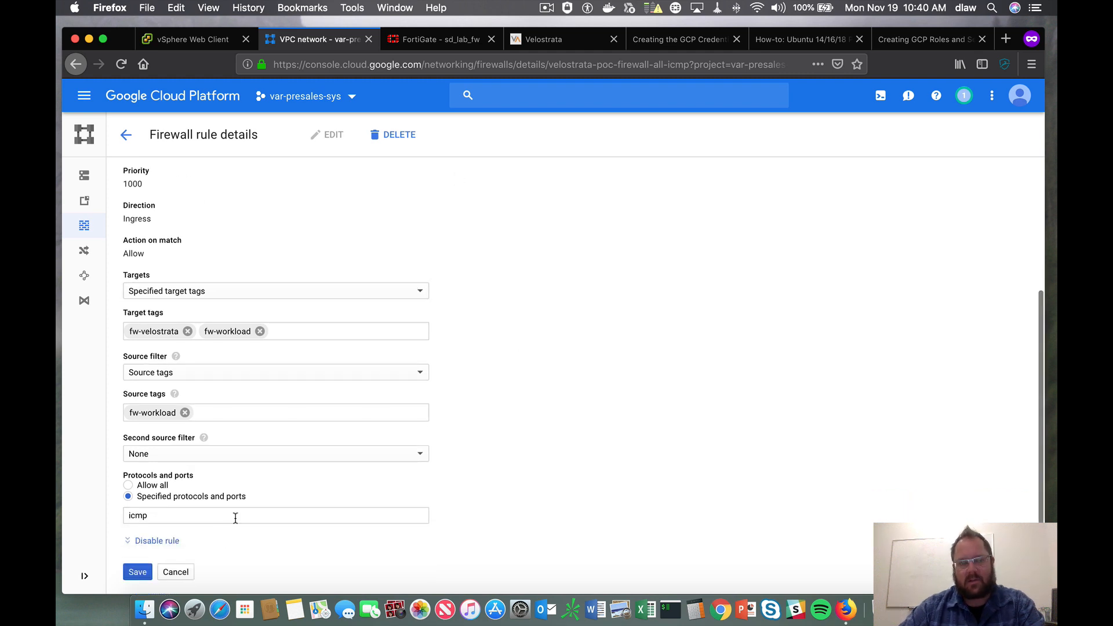
left_click(126, 135)
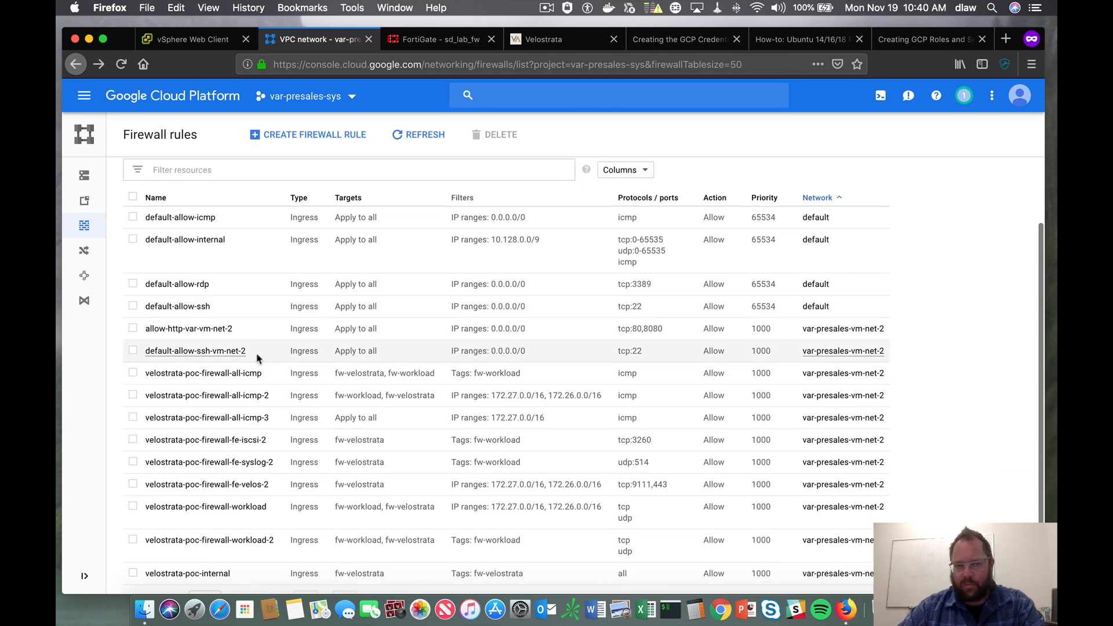
scroll(268, 405, "down", 1)
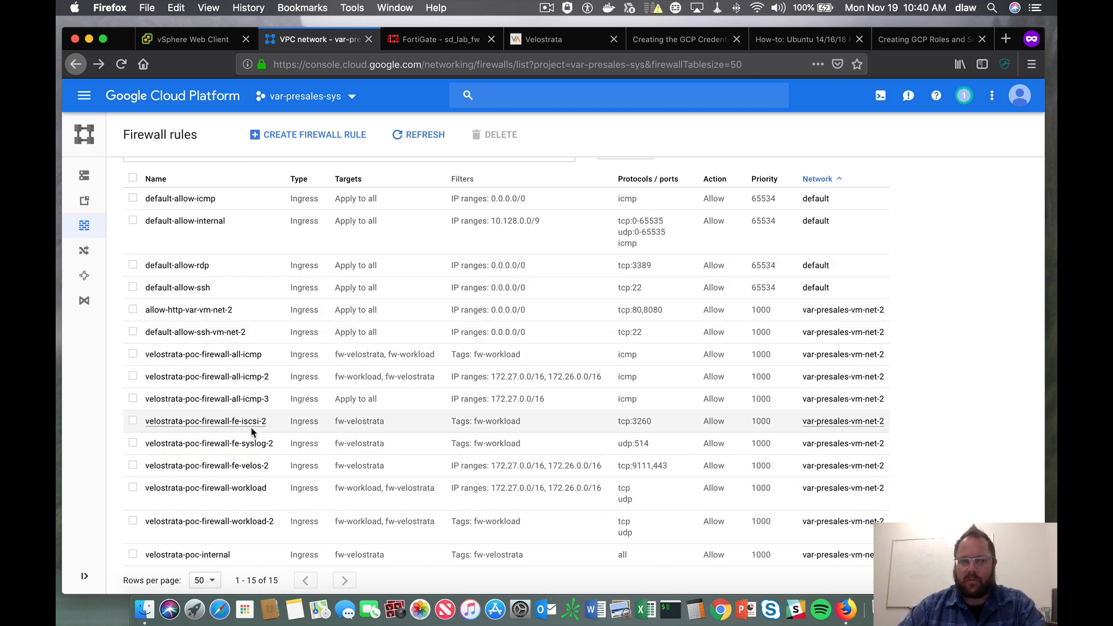
Open the list of Google VPN tunnels under Hybrid Connectivity.
mouse_move(139, 175)
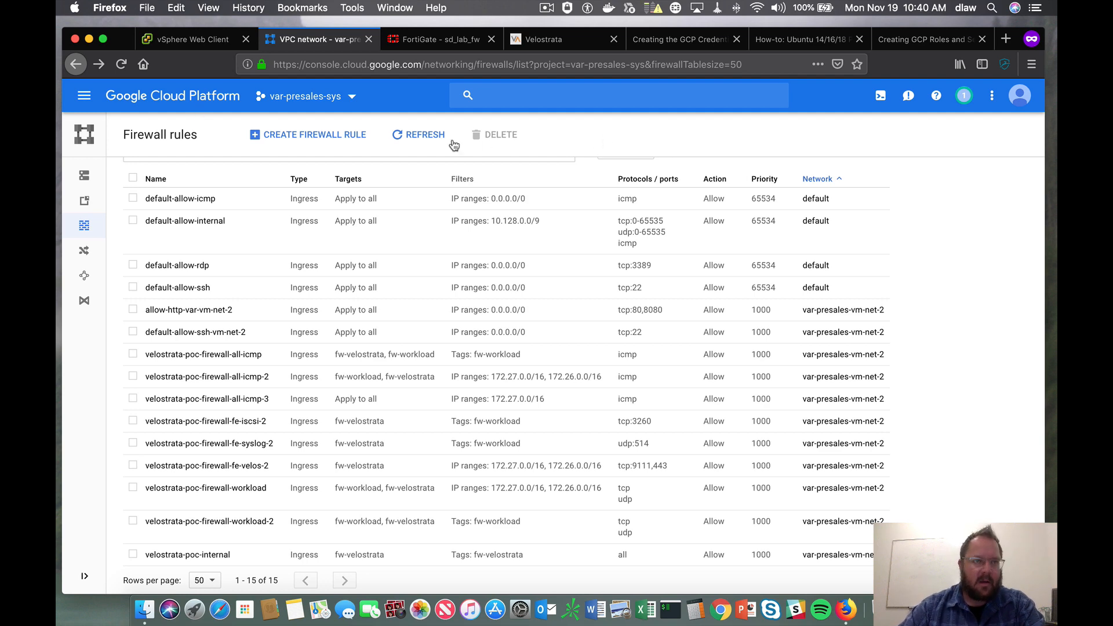
left_click(84, 97)
scroll(110, 333, "down", 10)
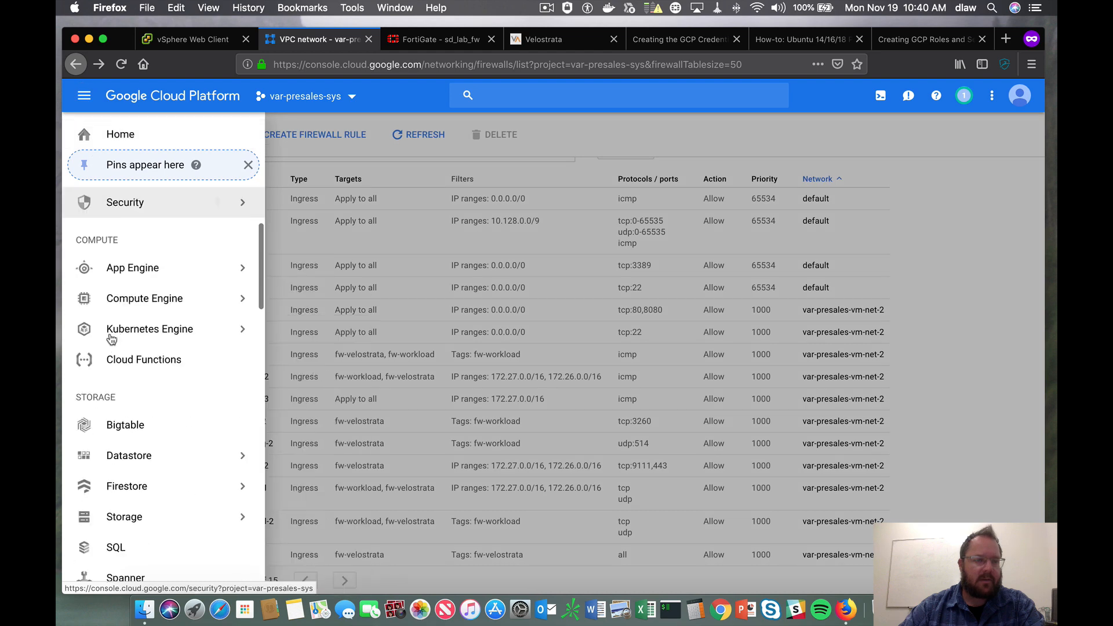
mouse_move(135, 494)
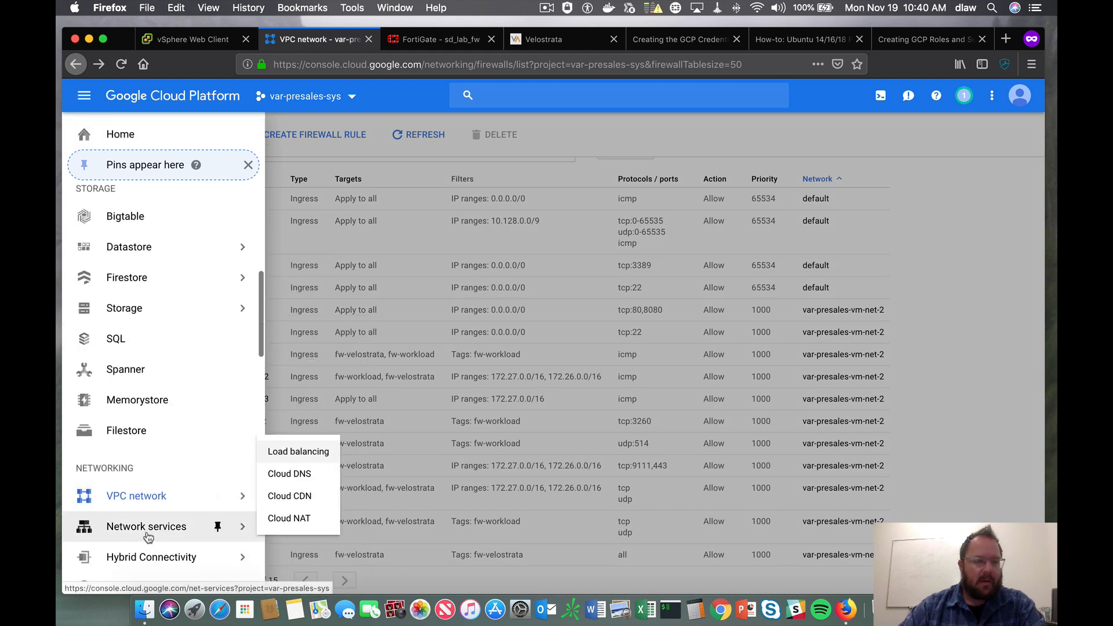
mouse_move(149, 557)
left_click(218, 555)
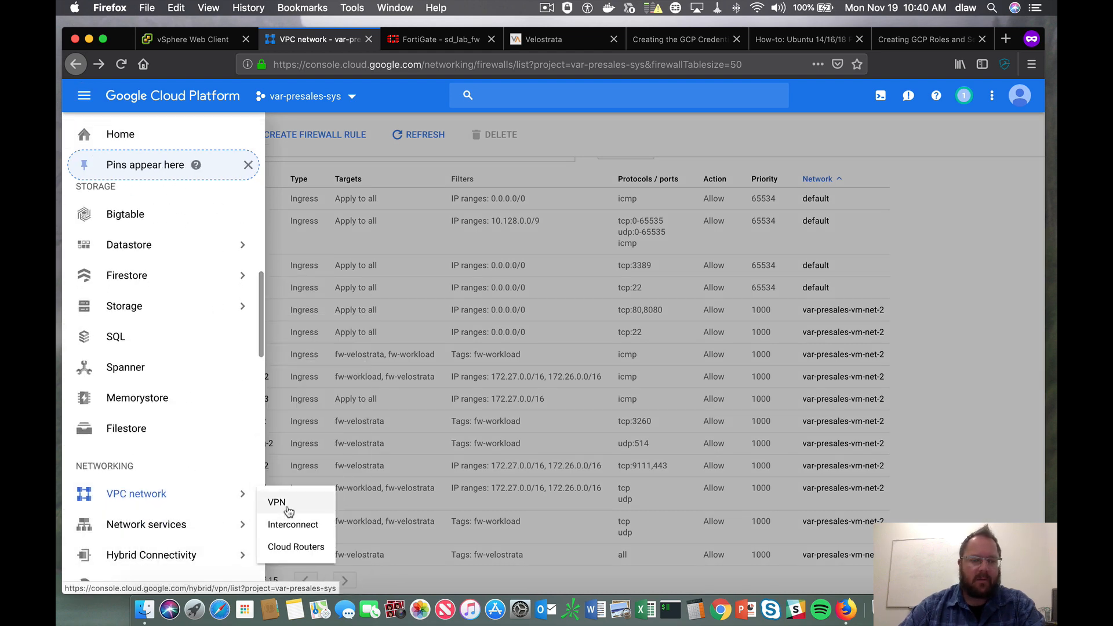
left_click(278, 504)
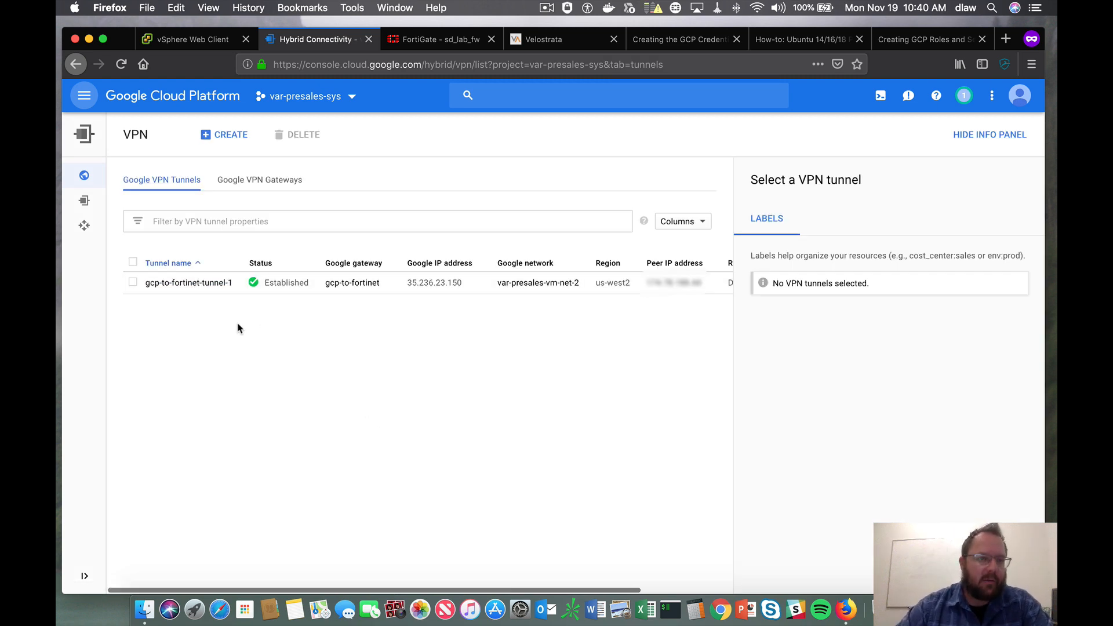
View the gcp-to-fortinet-tunnel-1 details and examine its peer IP address, gateway and routing type.
left_click(202, 283)
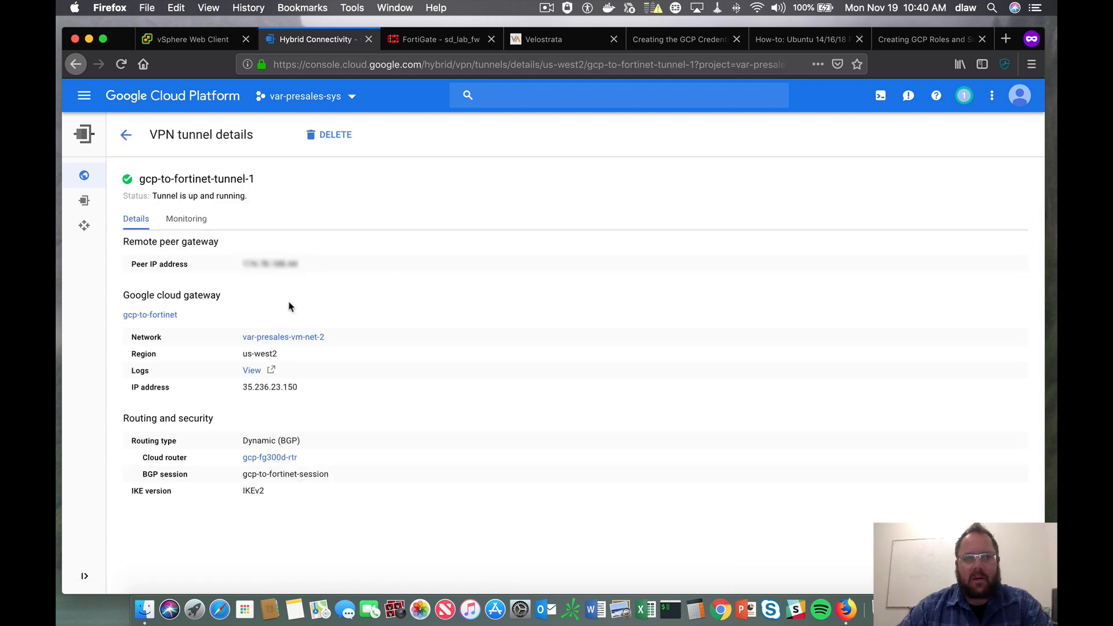
left_click_drag(308, 269, 236, 266)
left_click(484, 387)
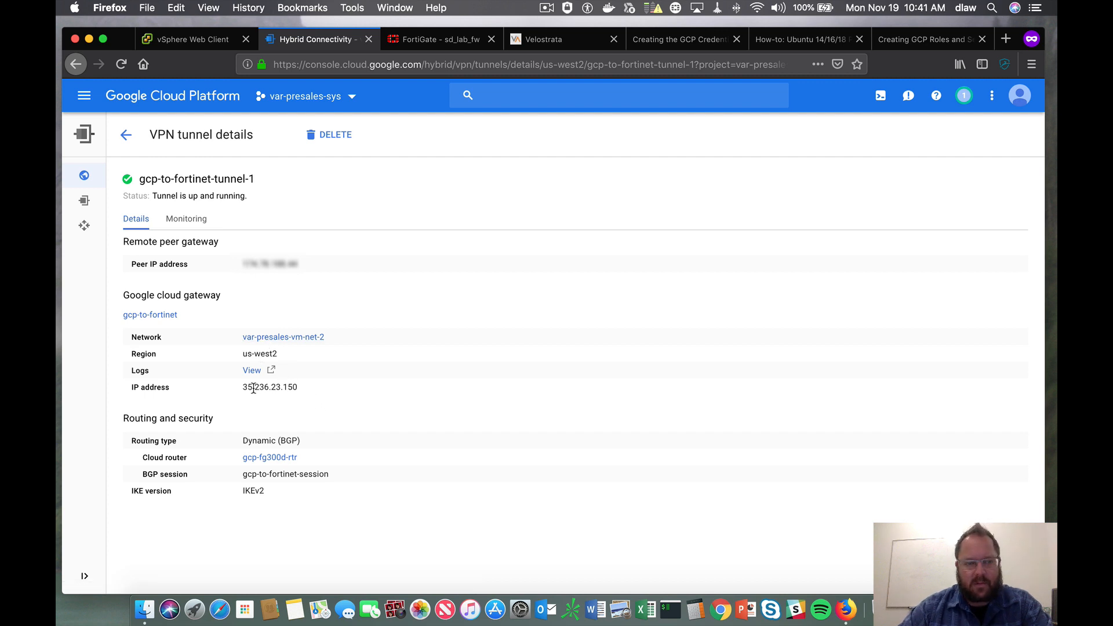
left_click_drag(241, 441, 293, 439)
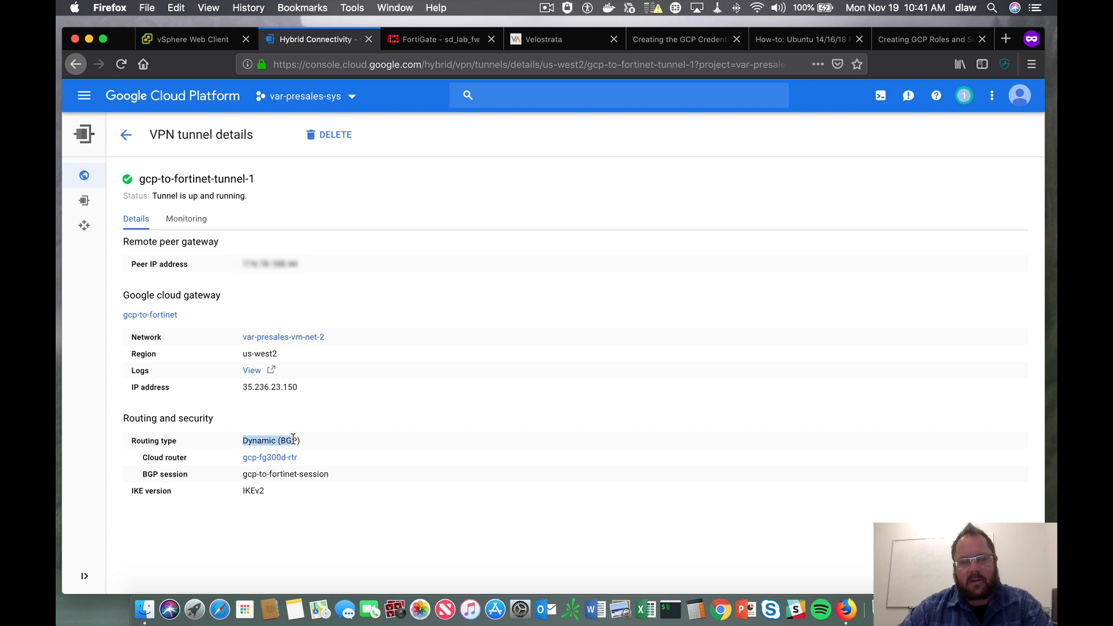
left_click(337, 451)
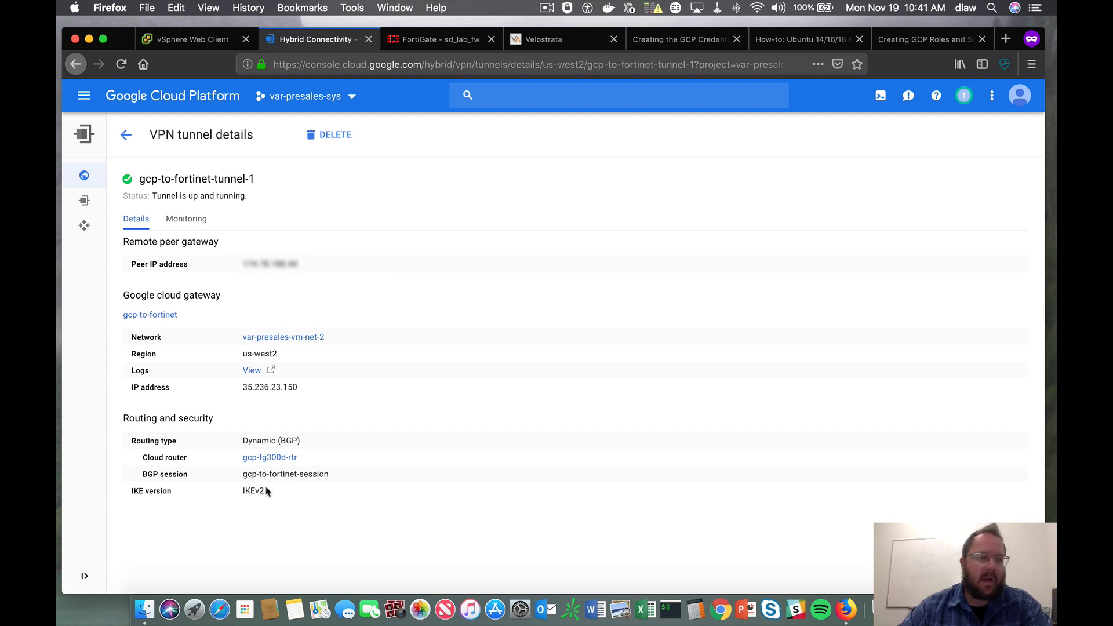
Examine the network and advertised routes of the gcp-fg300d-rtr cloud router, and return to the VPN tunnel list.
left_click(281, 459)
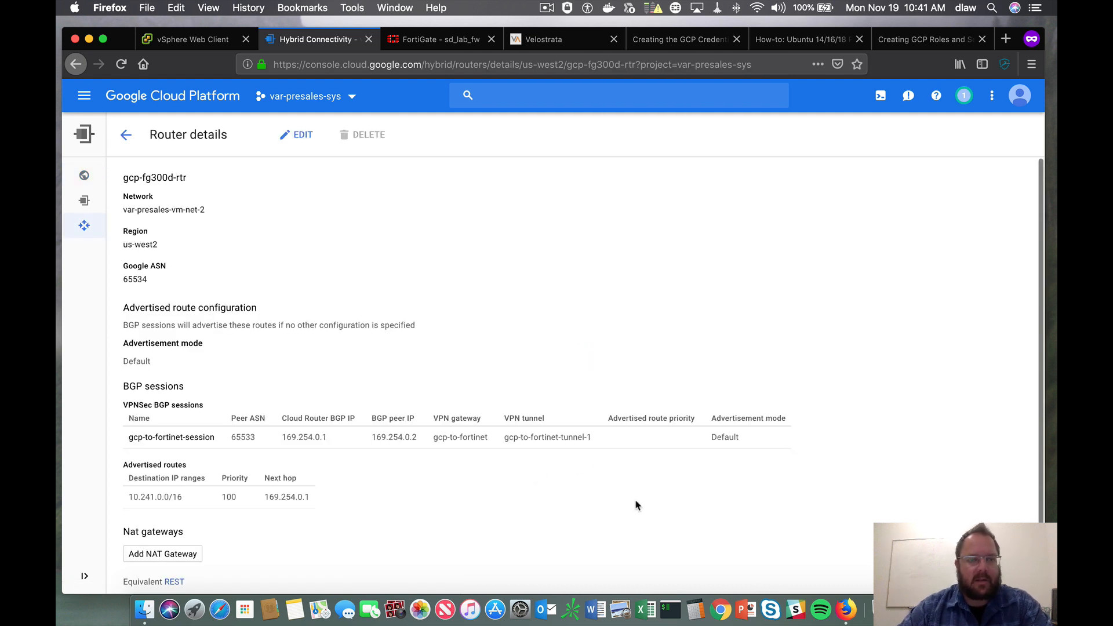
left_click_drag(124, 178, 190, 180)
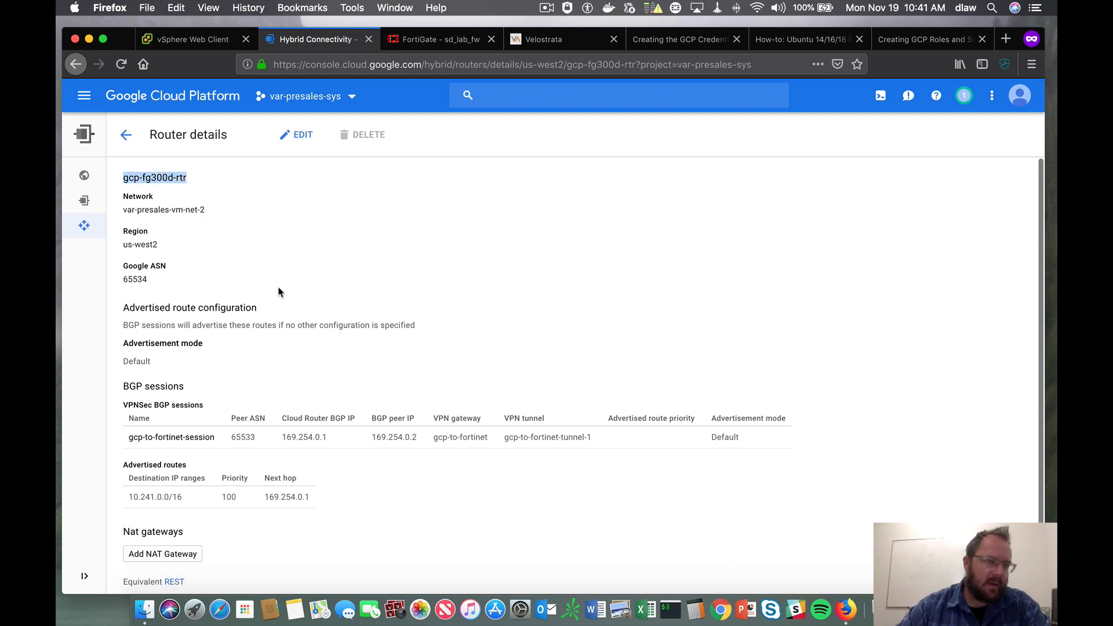
left_click(412, 280)
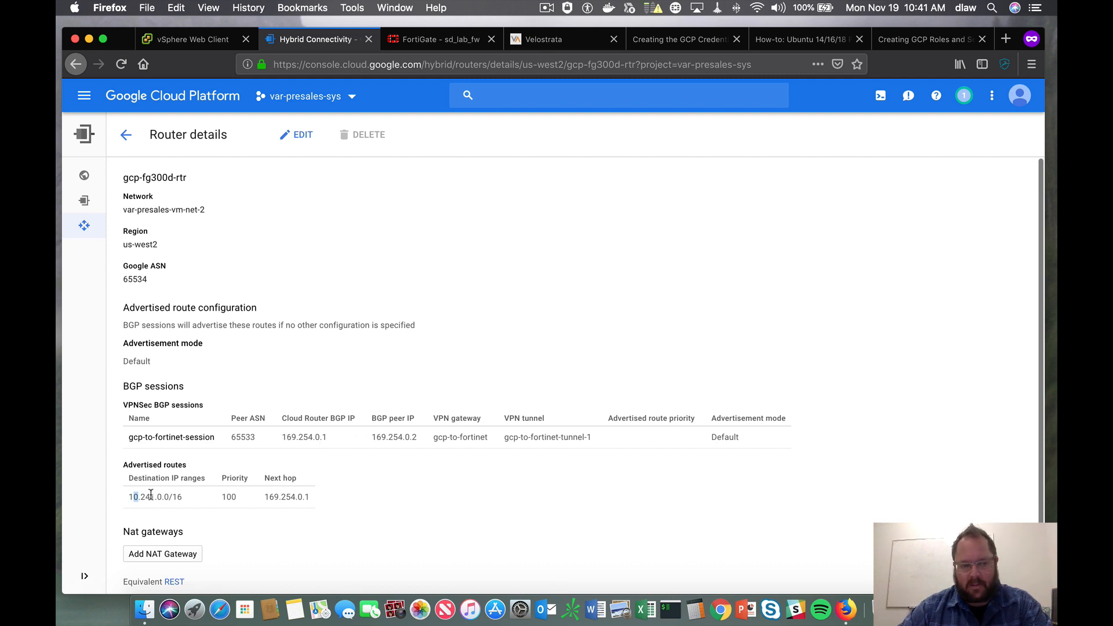
left_click_drag(151, 494, 196, 506)
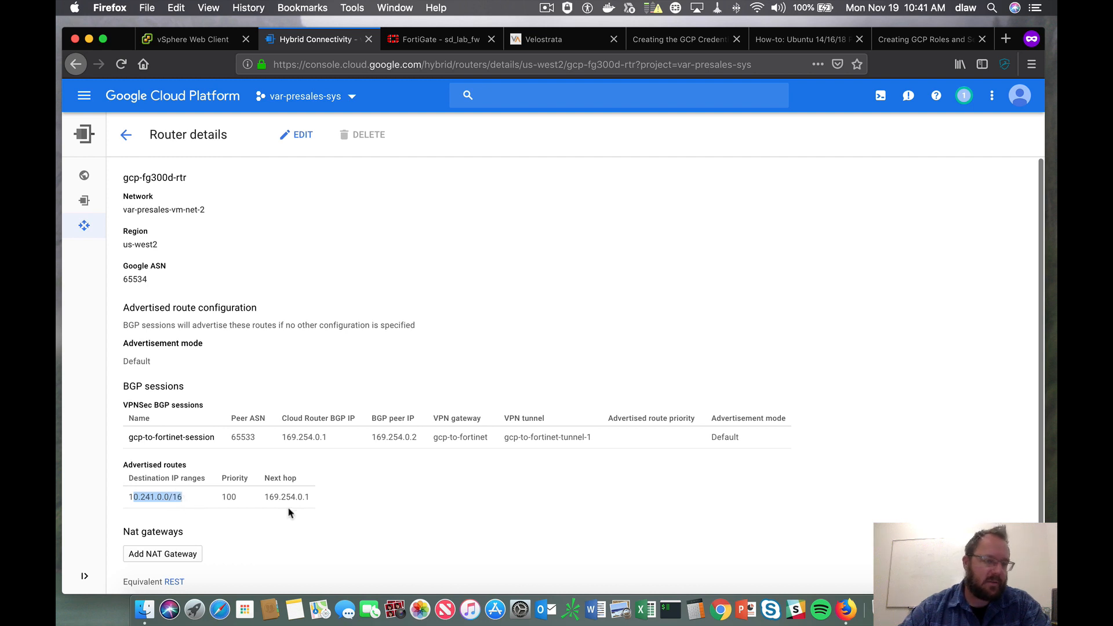
left_click(210, 504)
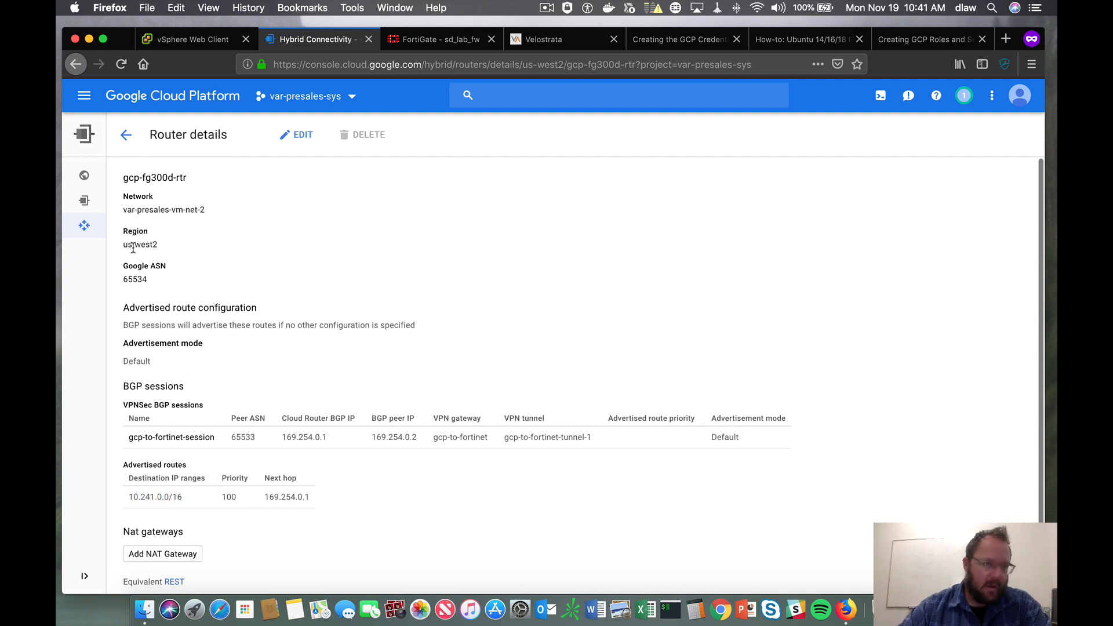
left_click_drag(120, 210, 235, 216)
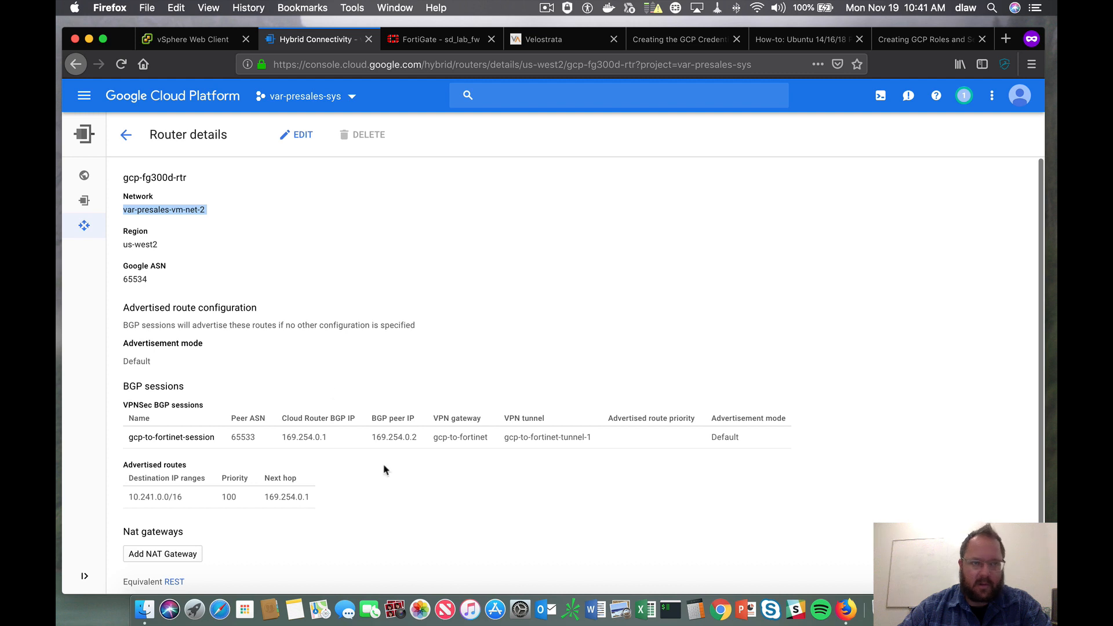
left_click(130, 143)
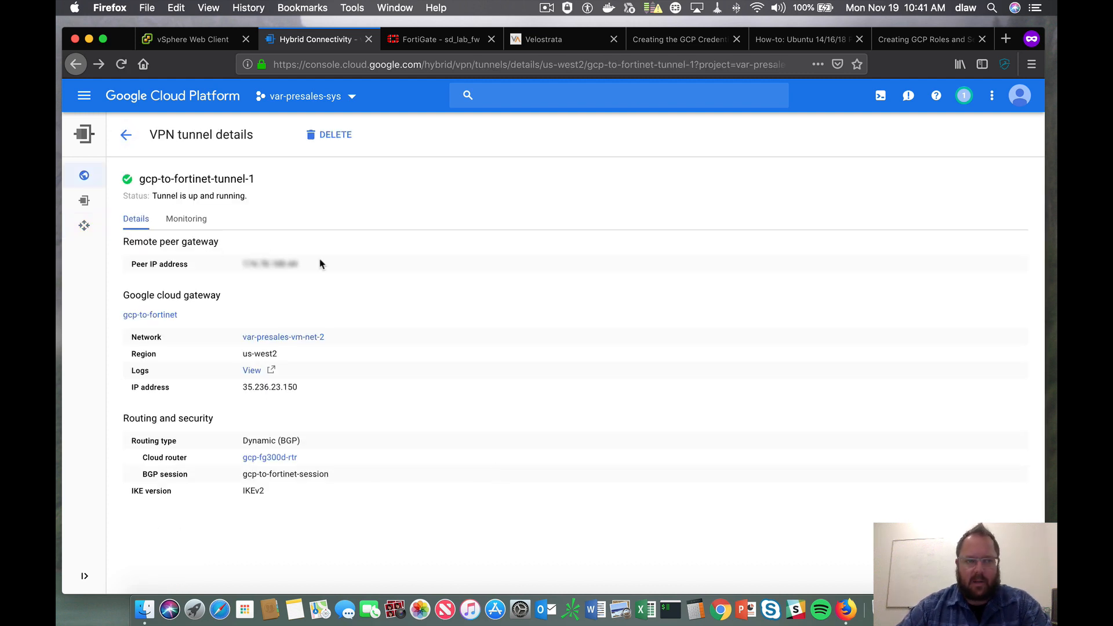
left_click(127, 140)
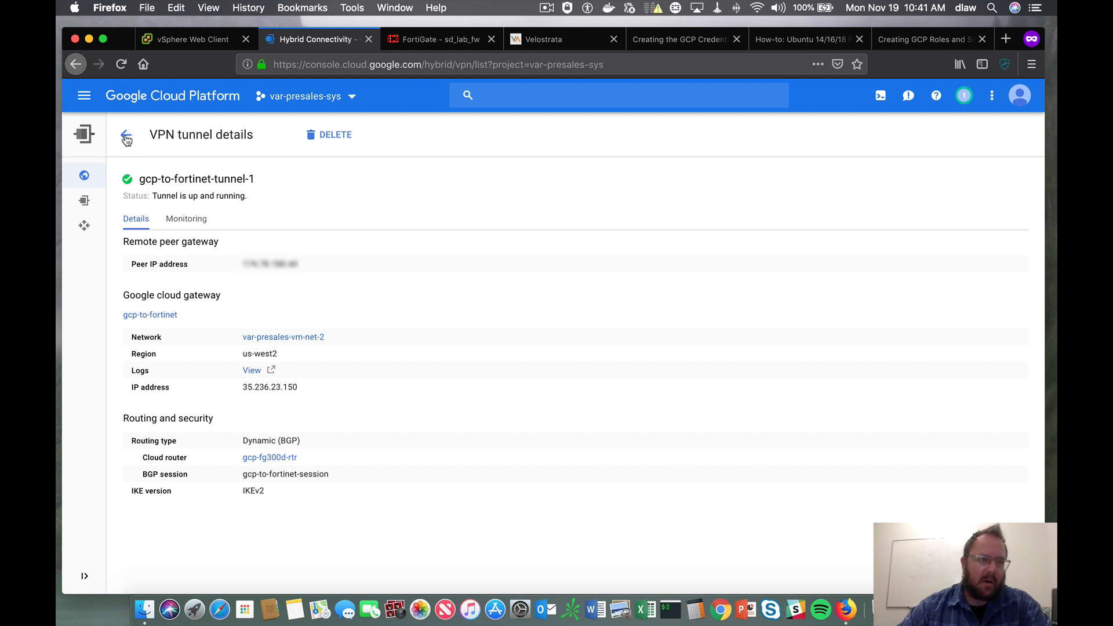
Switch to the FortiGate console and open the custom IPsec tunnel Fortinet-GCP for editing.
left_click(436, 38)
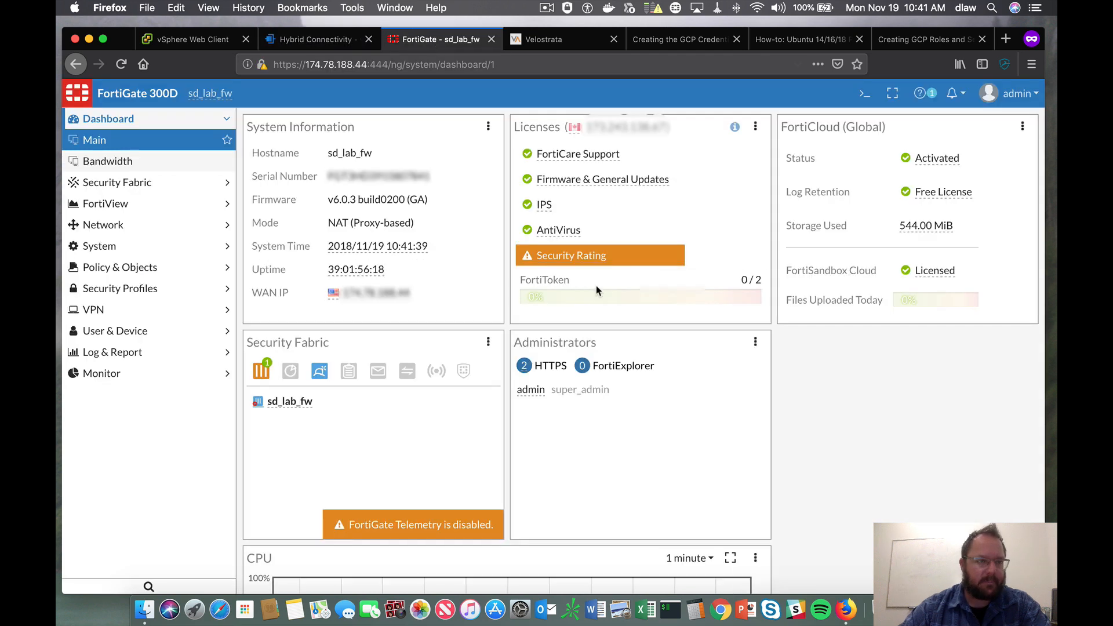
left_click(165, 312)
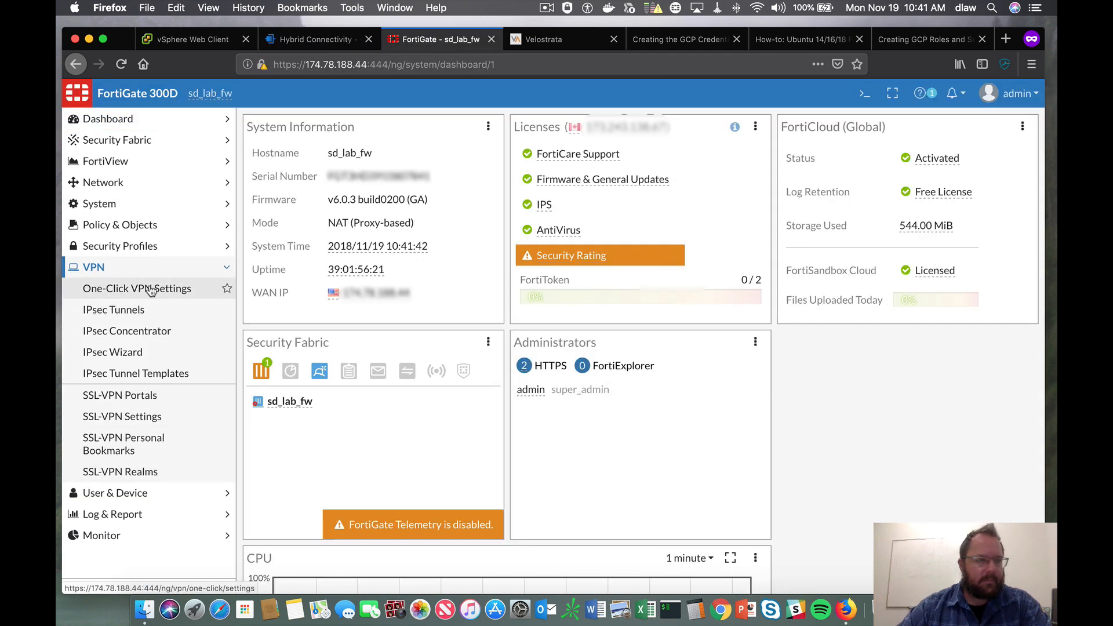
left_click(151, 318)
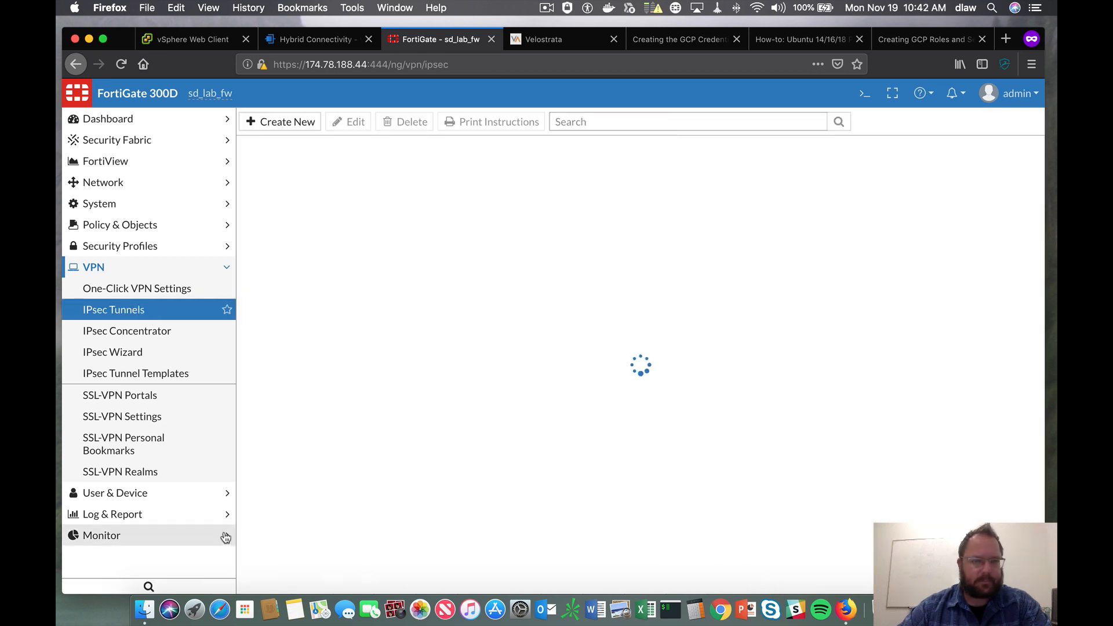
left_click(257, 175)
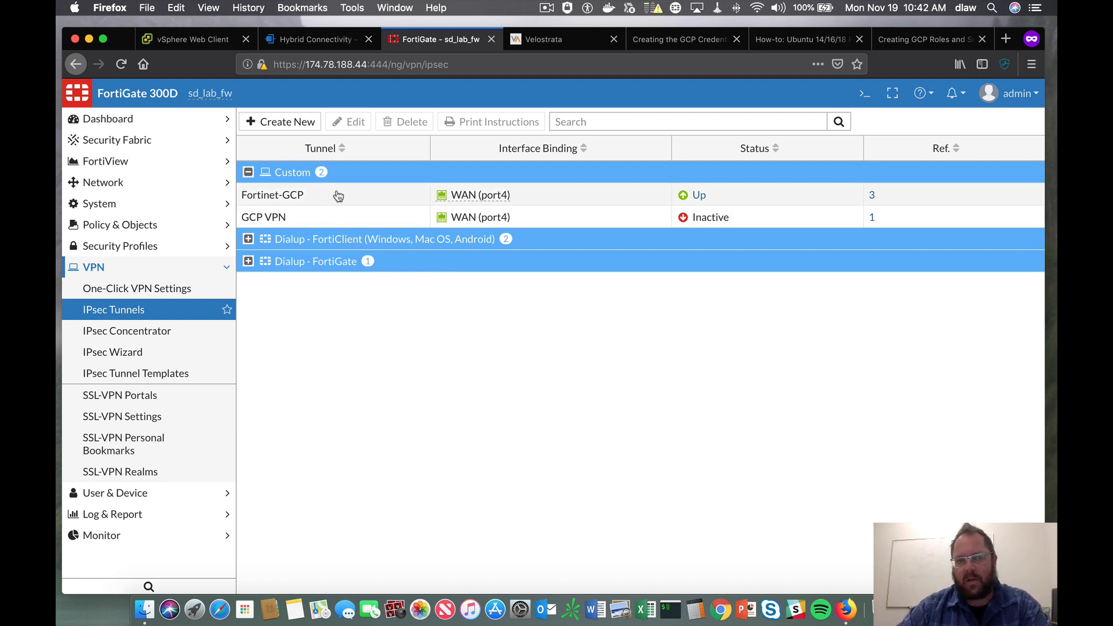
left_click(335, 194)
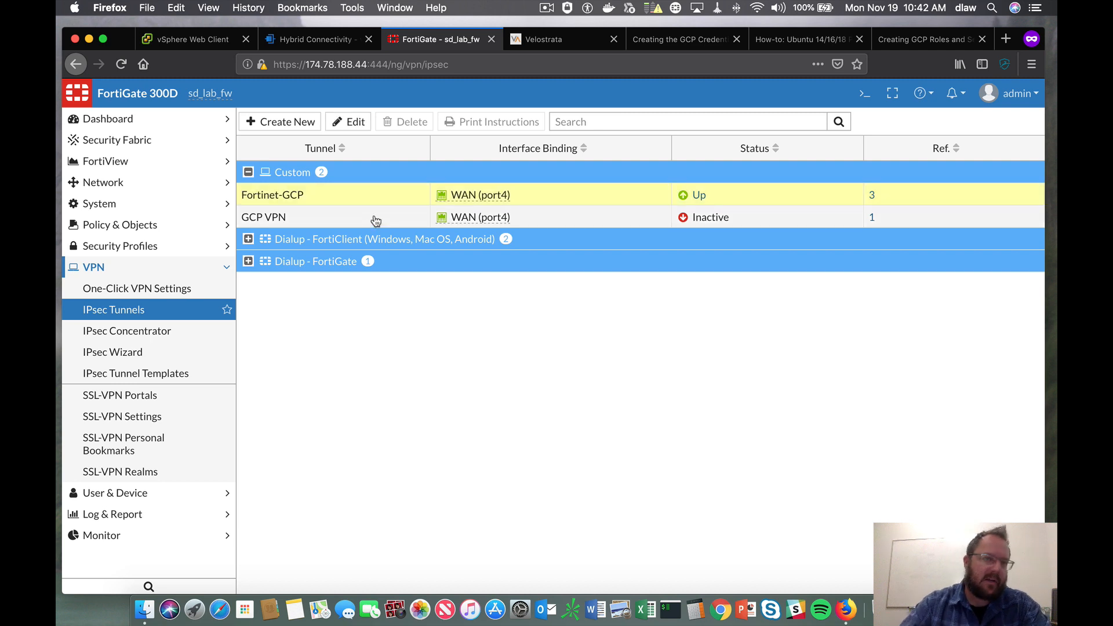
left_click(347, 124)
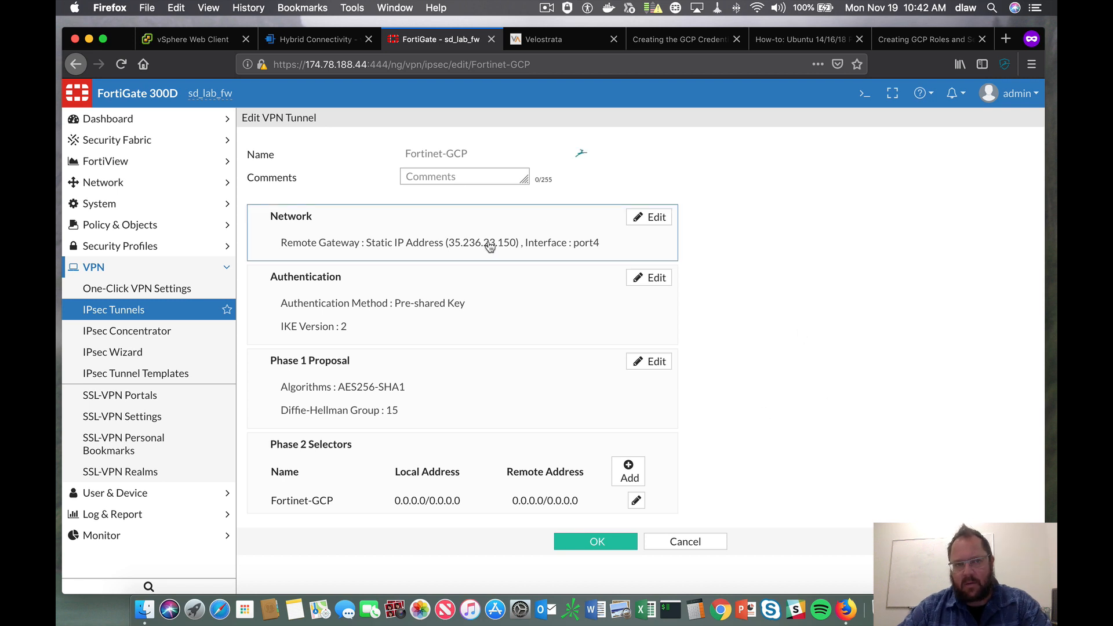
Compare the Google IP address of gcp-to-fortinet-tunnel-1 in Google Cloud with the remote gateway of the FortiGate tunnel.
left_click(317, 42)
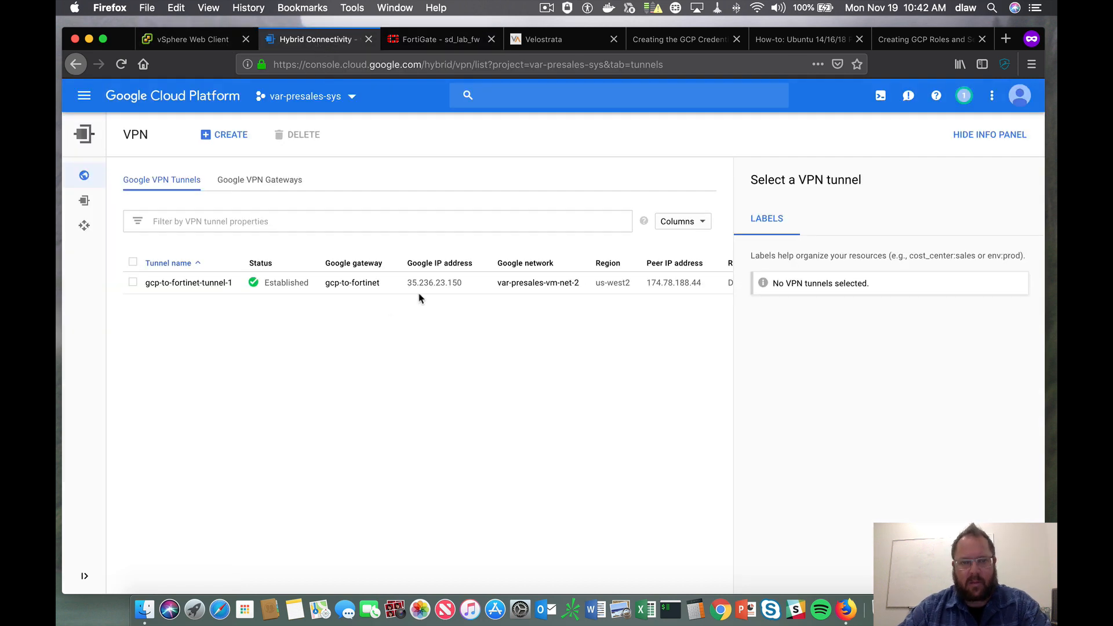
left_click_drag(400, 286, 467, 283)
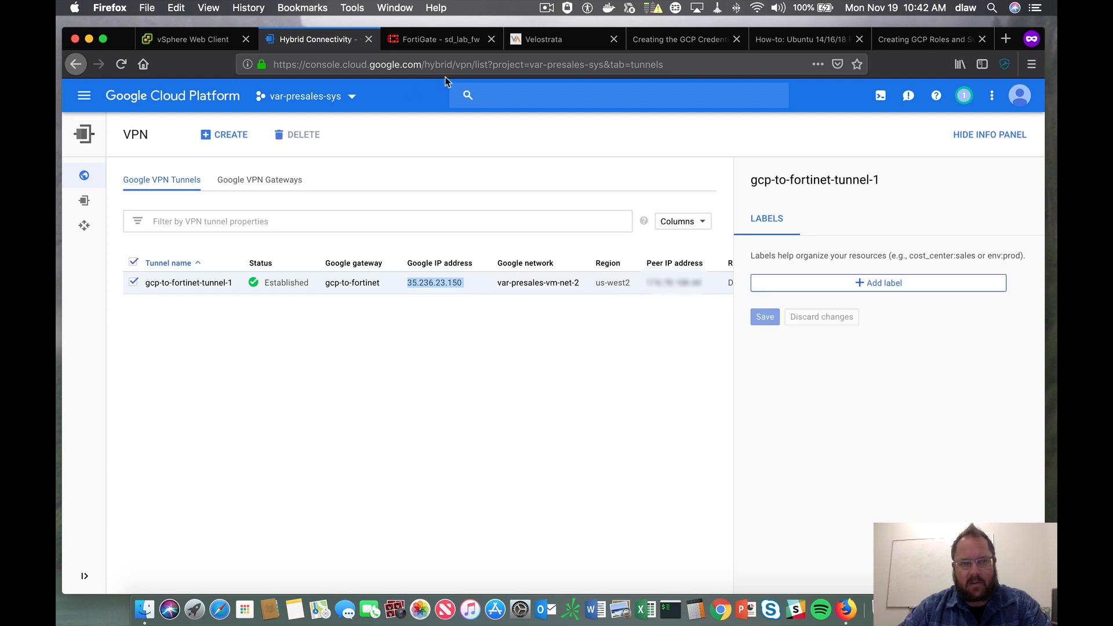
left_click(446, 43)
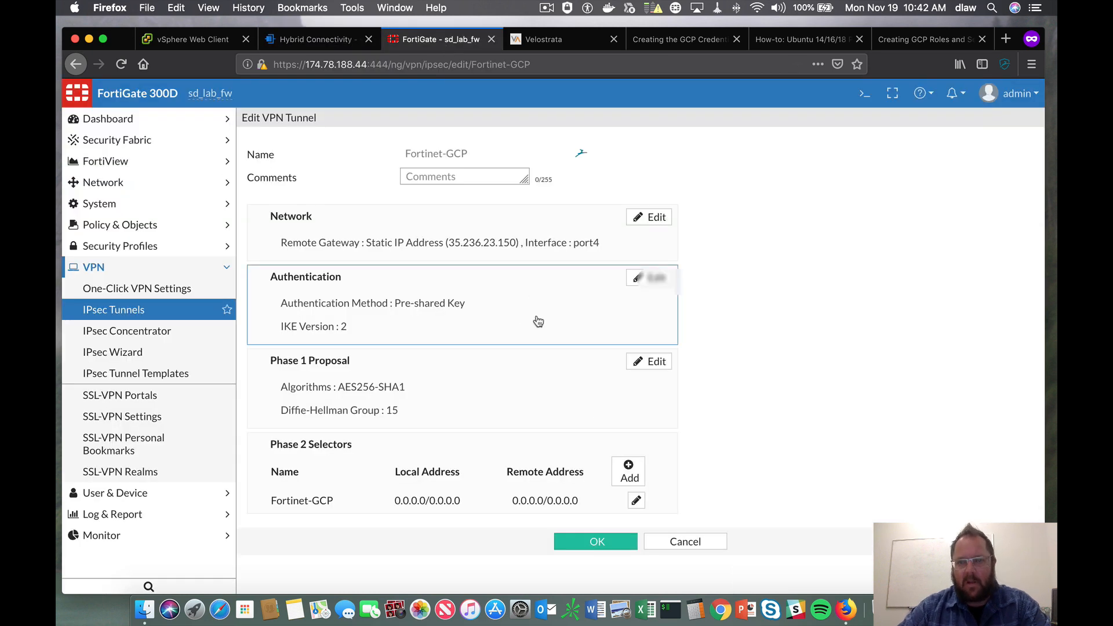
Open the Authentication and Phase 1 Proposal sections of the Fortinet-GCP tunnel to review the key method, IKE version, encryption and Diffie-Hellman group.
left_click(649, 277)
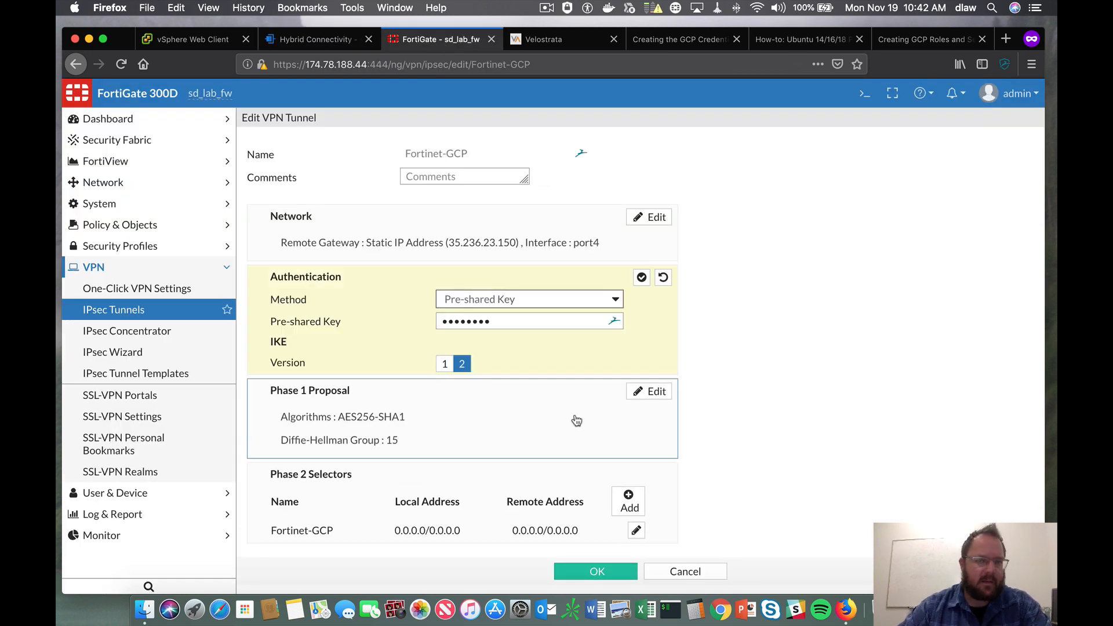
left_click(650, 391)
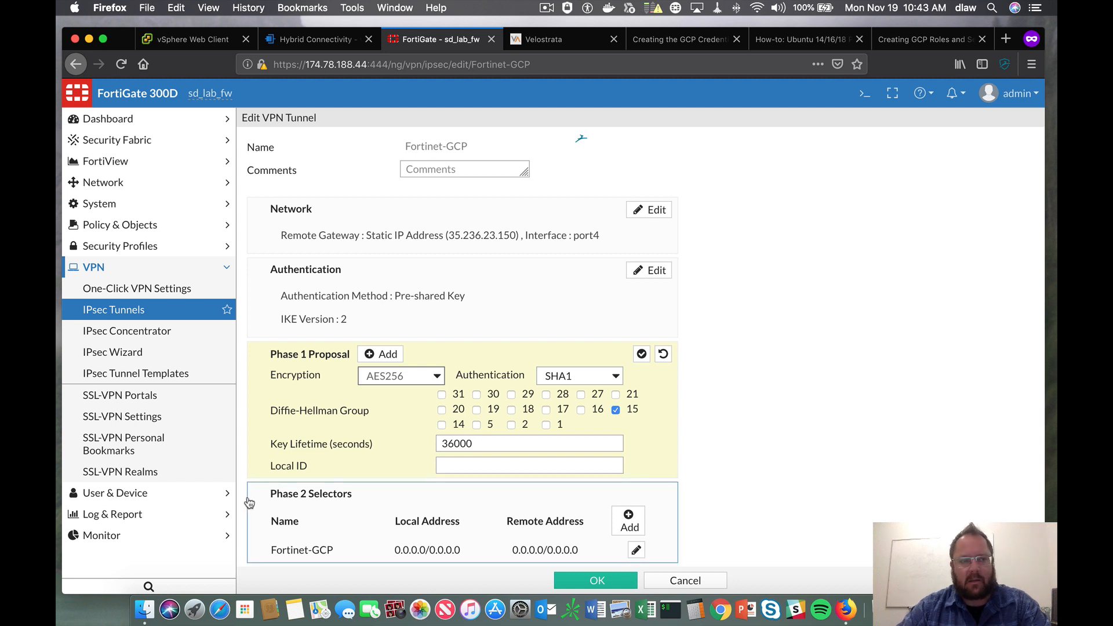
Open the FortiGate BGP settings to review the local AS, neighbors and advertised networks.
left_click(172, 182)
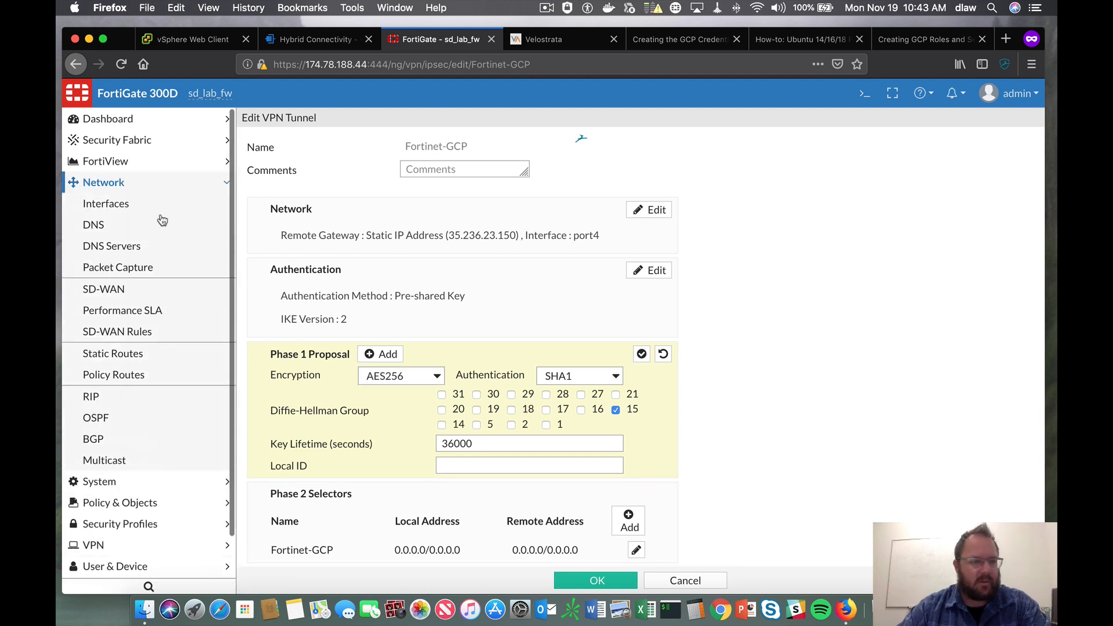
left_click(147, 442)
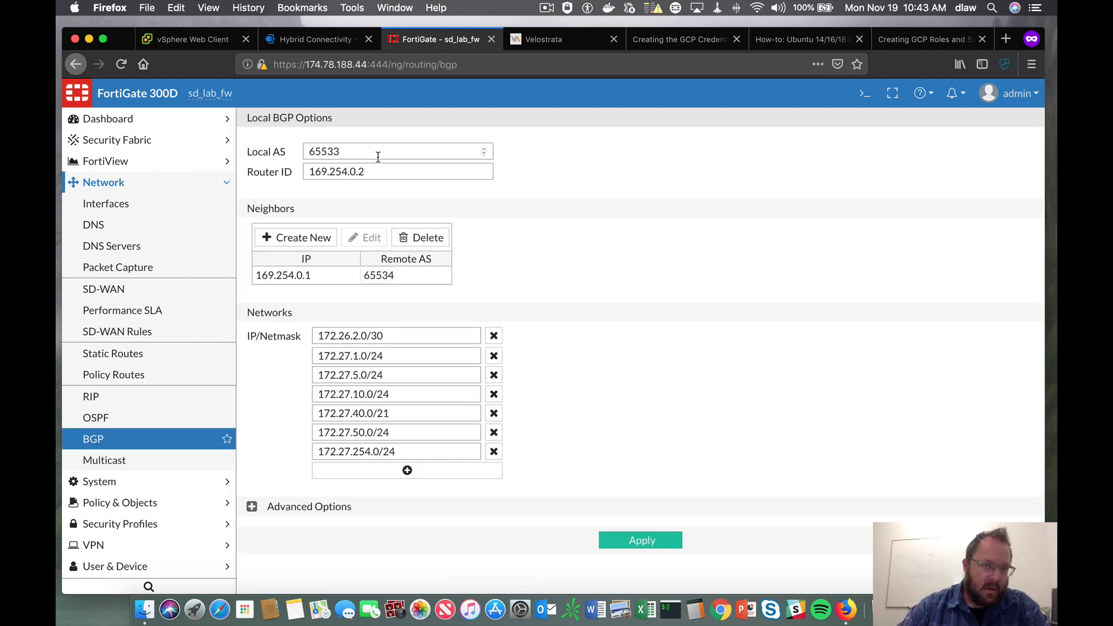
Check the FortiGate local AS number and expand the advanced BGP options to review the timers and route redistribution settings.
left_click_drag(343, 153, 298, 150)
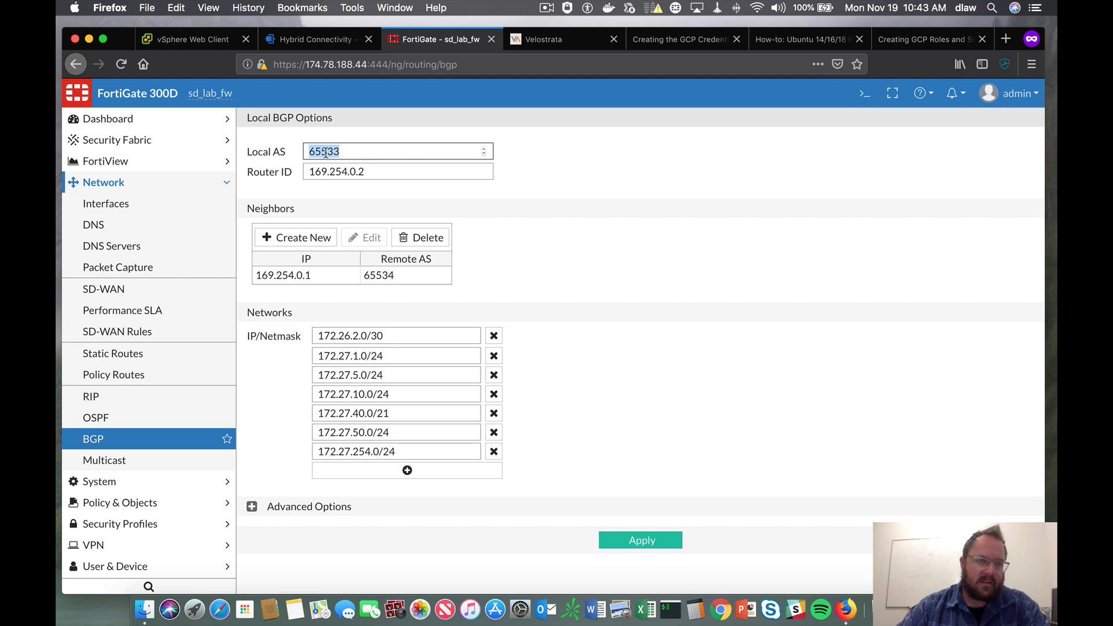
left_click(345, 153)
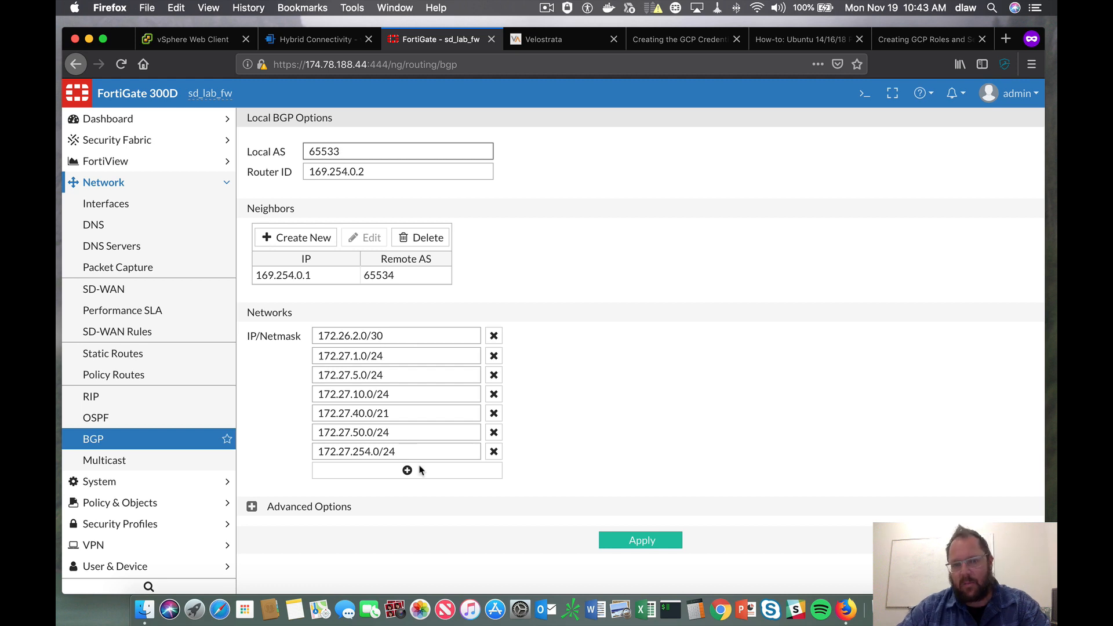
left_click(251, 507)
scroll(576, 477, "down", 5)
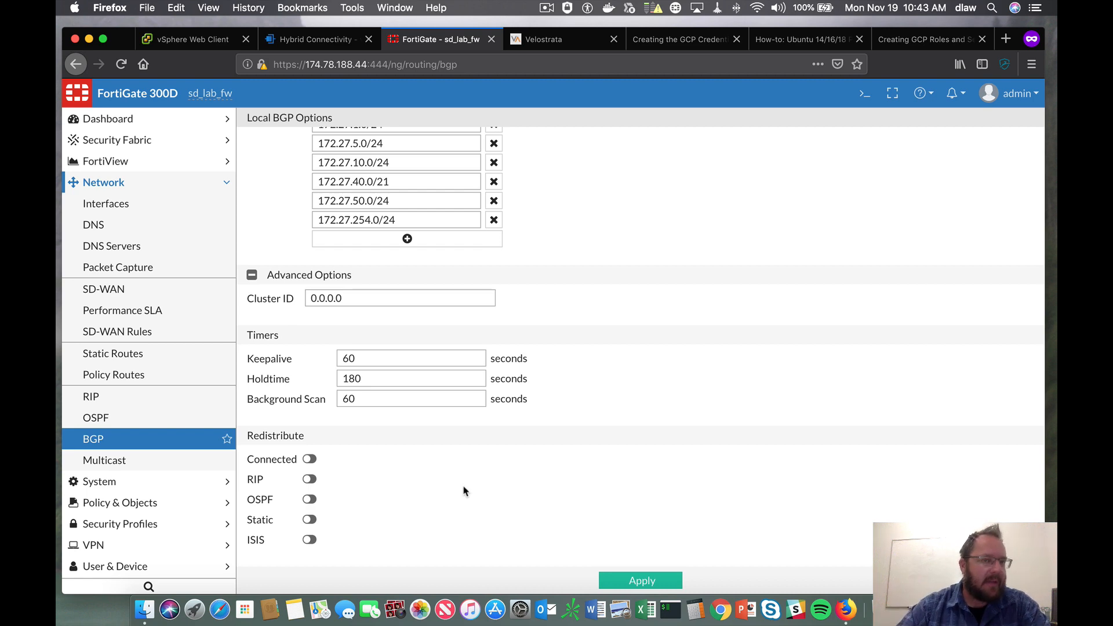
scroll(446, 406, "up", 5)
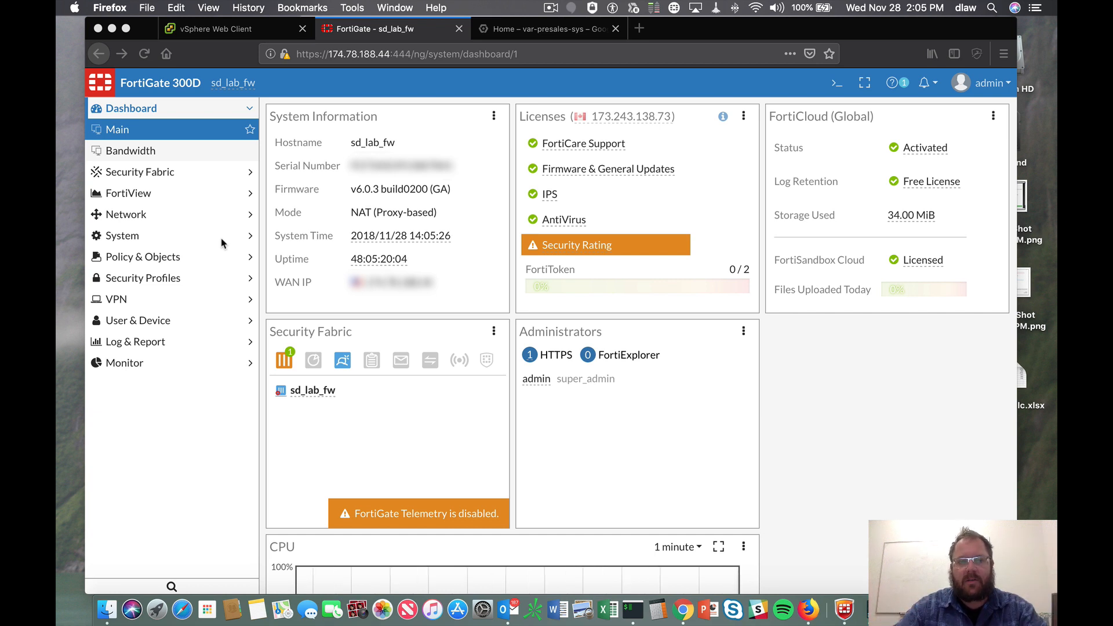
Open the FortiGate IPv4 policy list and open the GCP_VPN_in policy for editing.
left_click(189, 237)
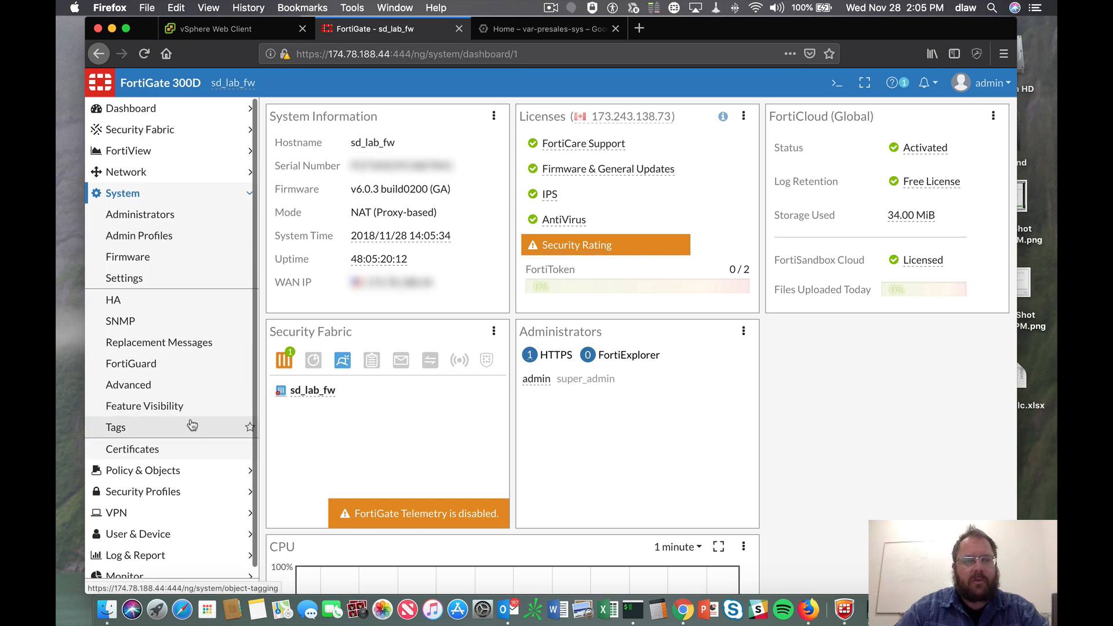
left_click(177, 475)
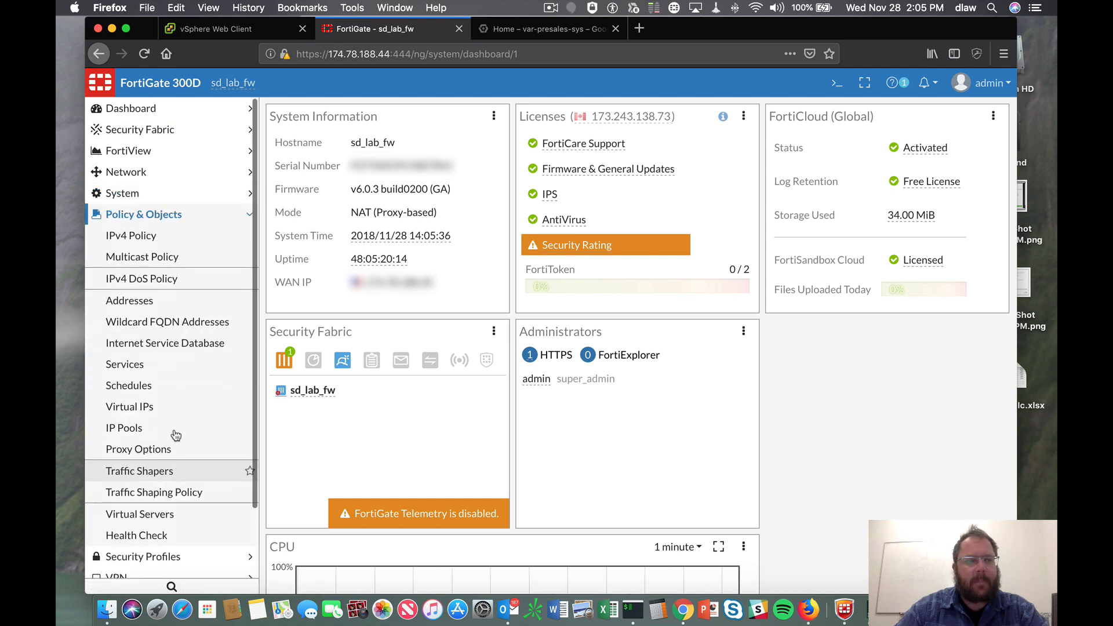
left_click(145, 235)
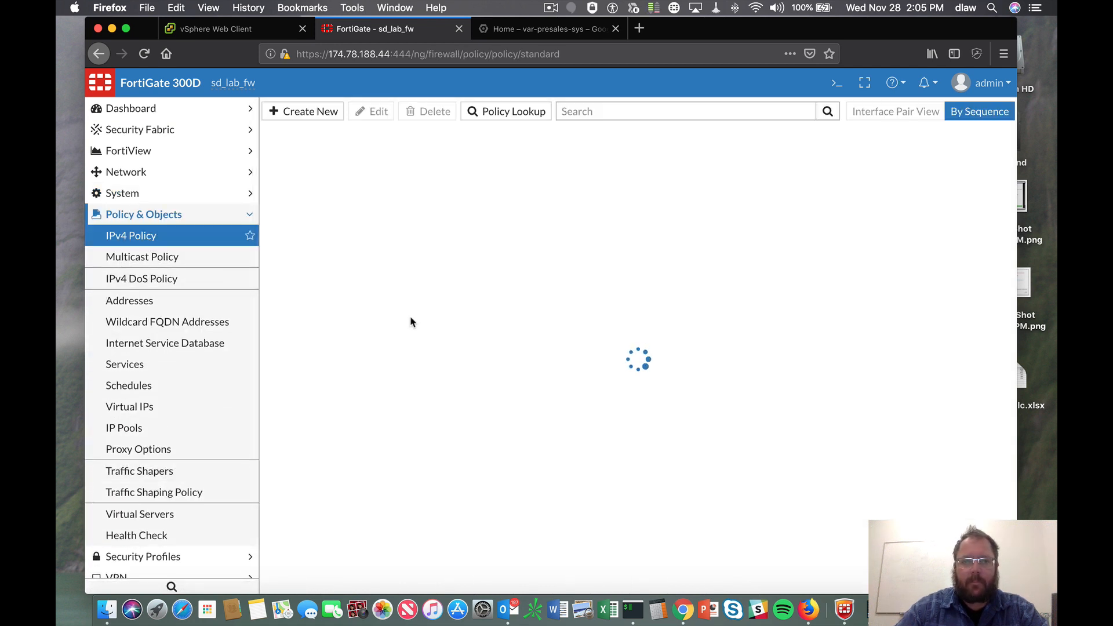
scroll(463, 332, "down", 15)
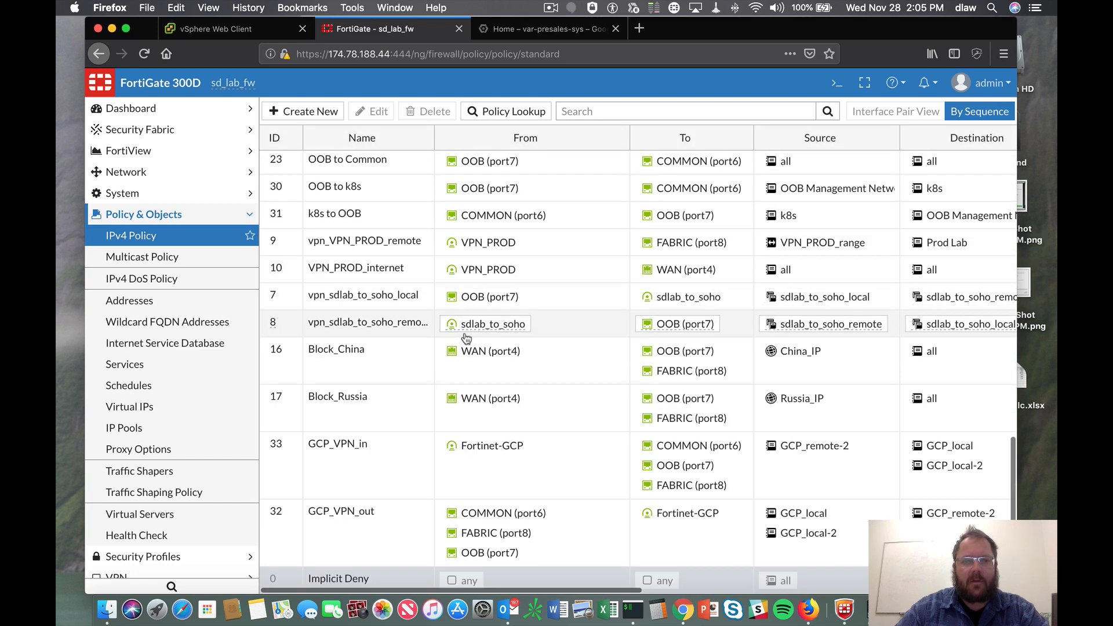
left_click(363, 475)
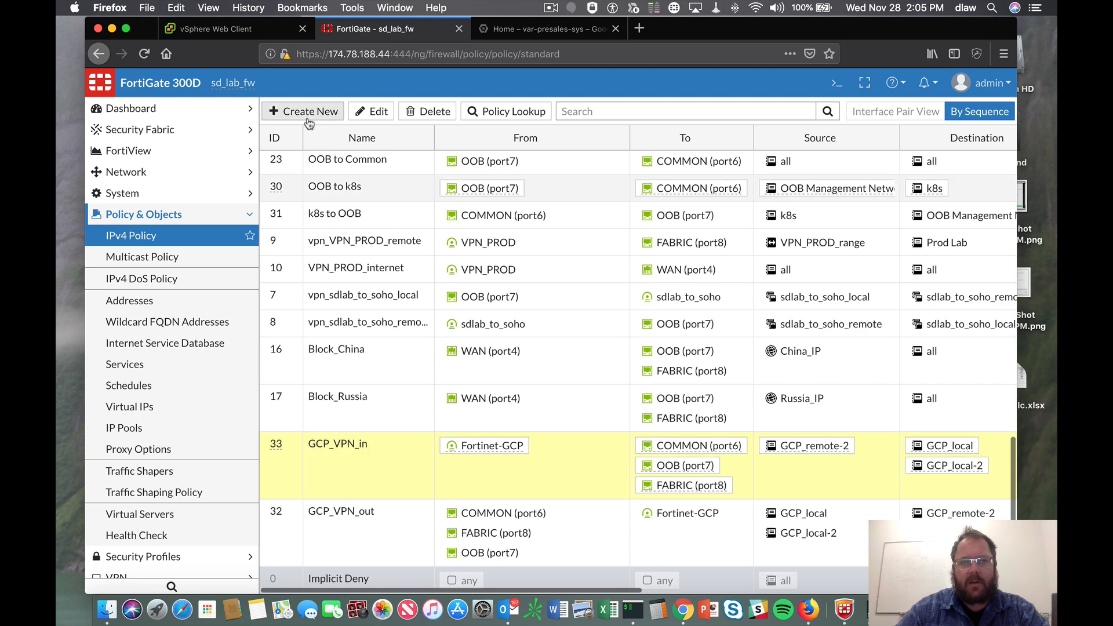
left_click(366, 106)
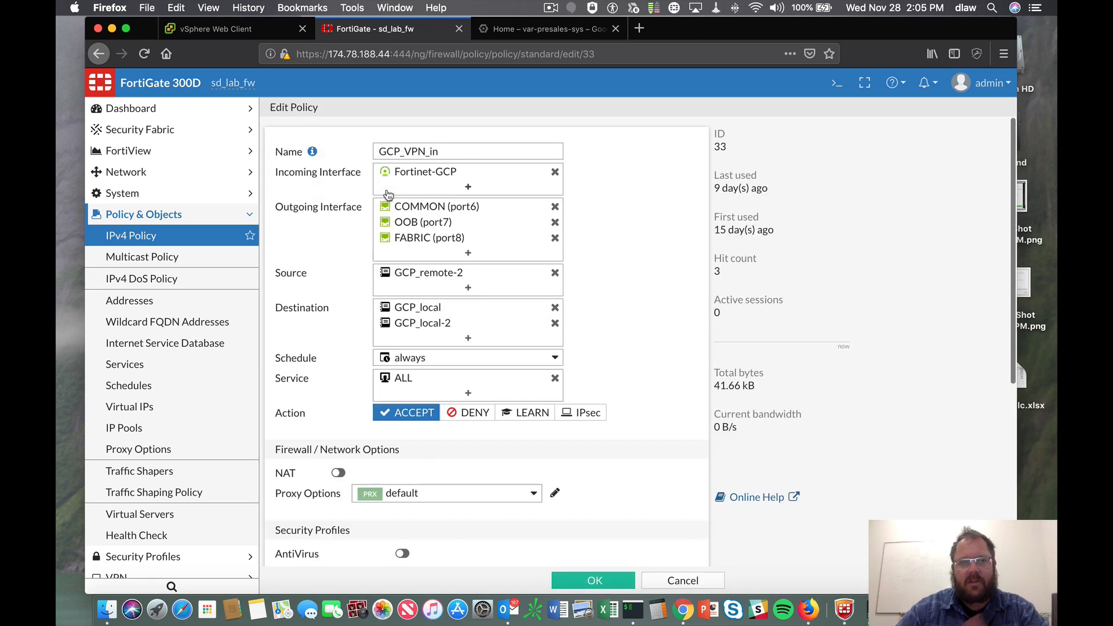
Review the interfaces, source and destination subnets and NAT setting of the GCP_VPN_in policy, leaving it without changes.
mouse_move(445, 182)
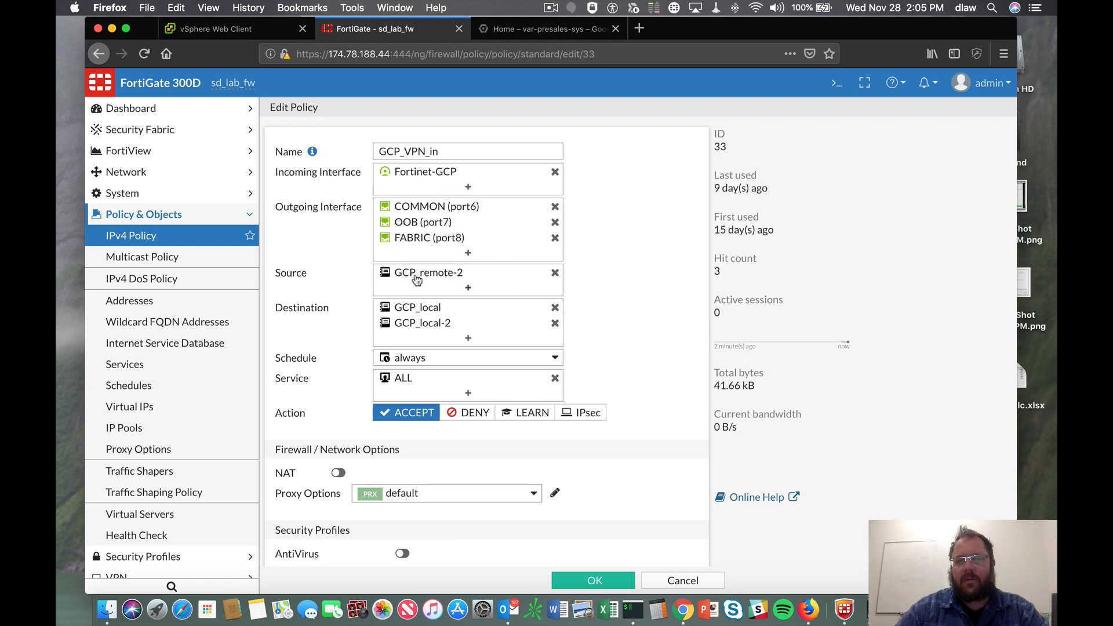
mouse_move(416, 281)
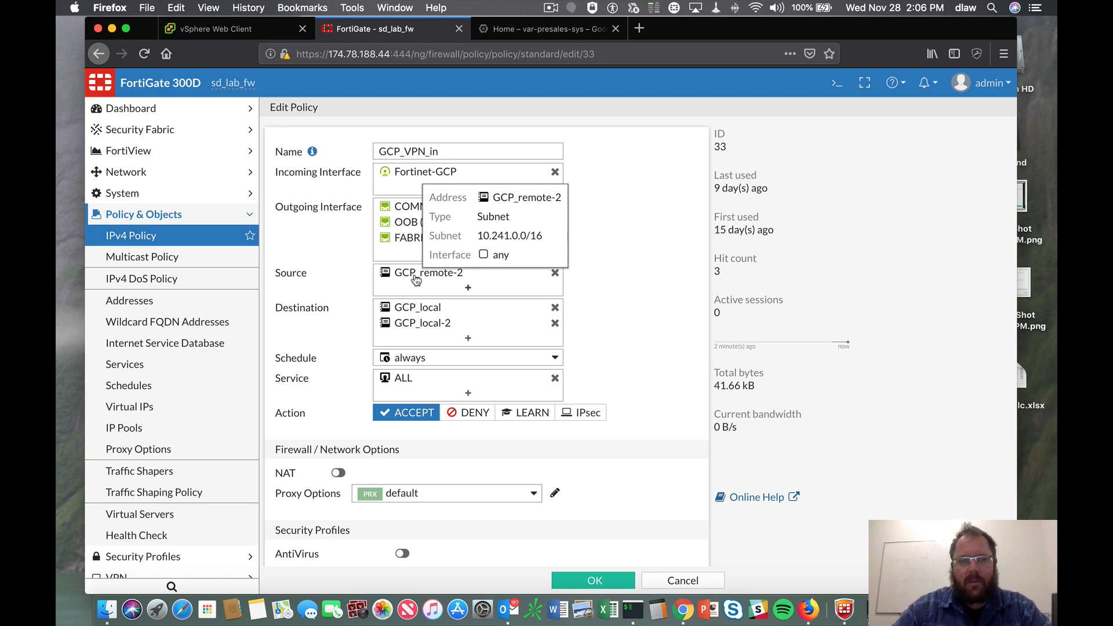
mouse_move(422, 322)
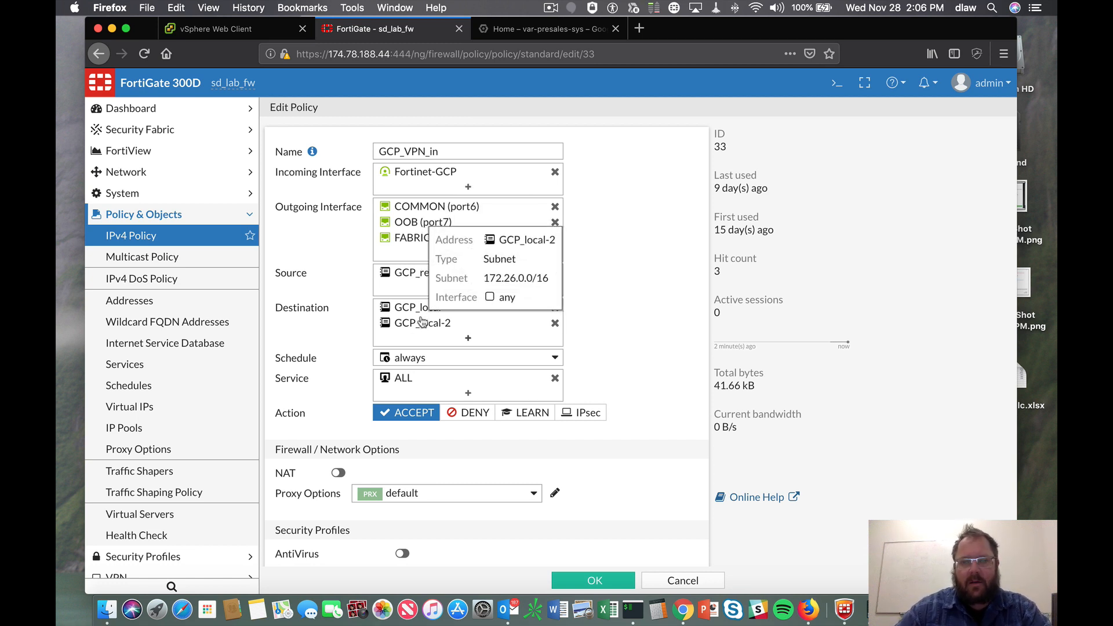
scroll(425, 378, "down", 3)
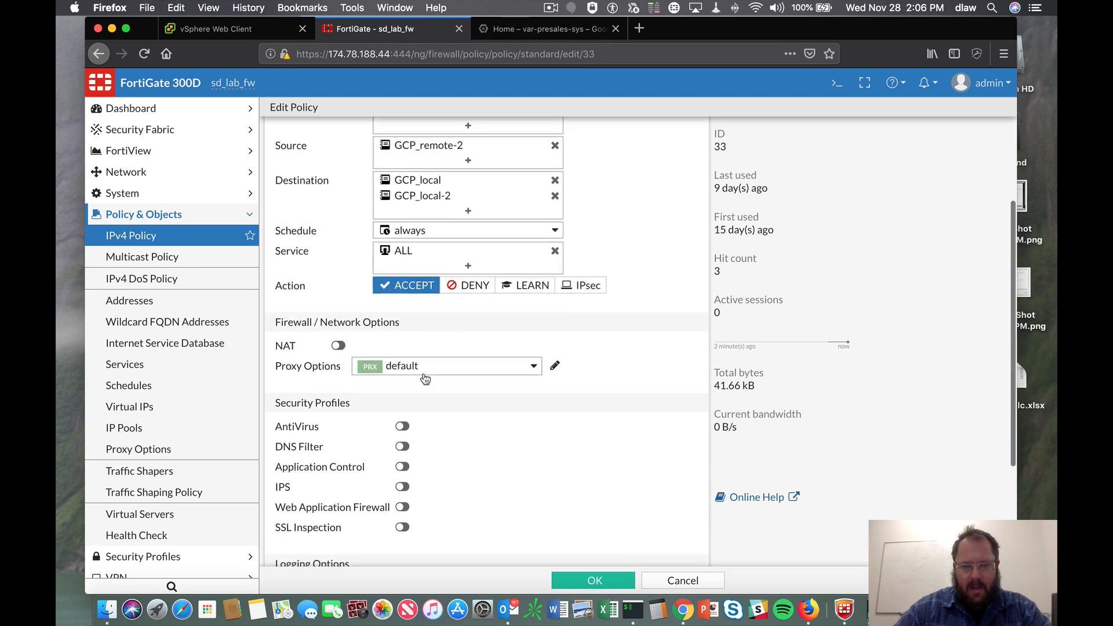
left_click(679, 580)
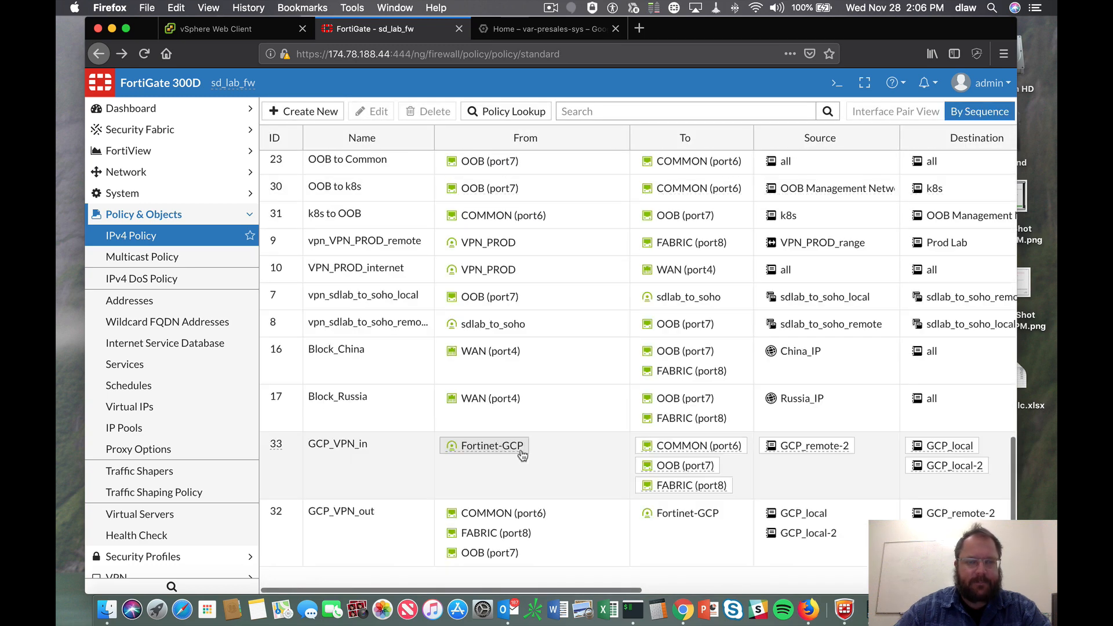
Open the GCP_VPN_out policy to review its interfaces and addresses, leaving it without changes.
left_click(371, 539)
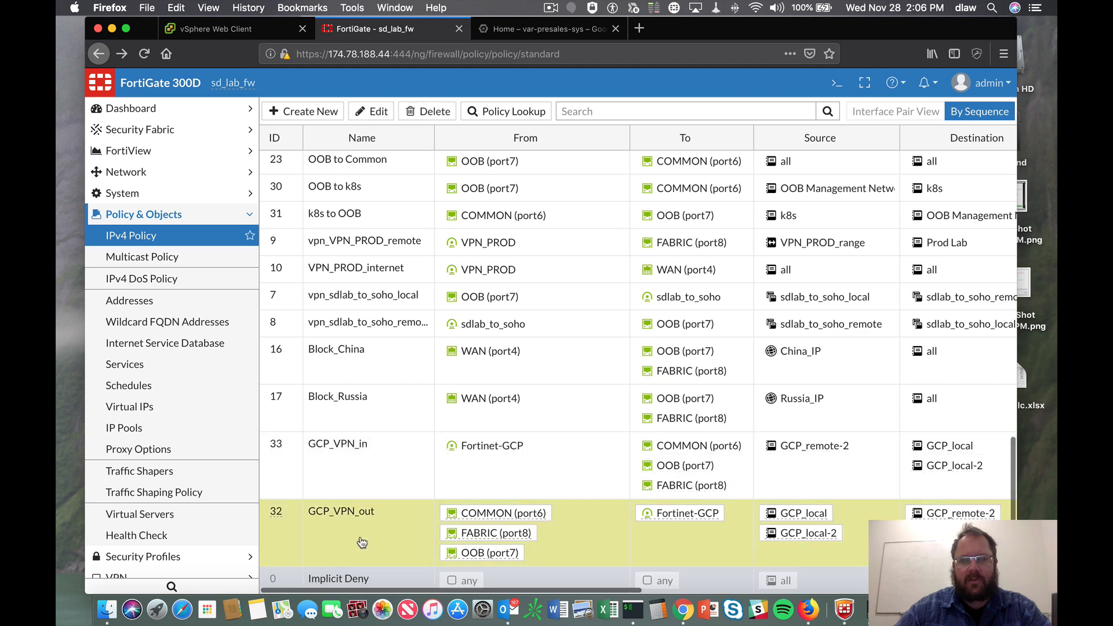
left_click(376, 112)
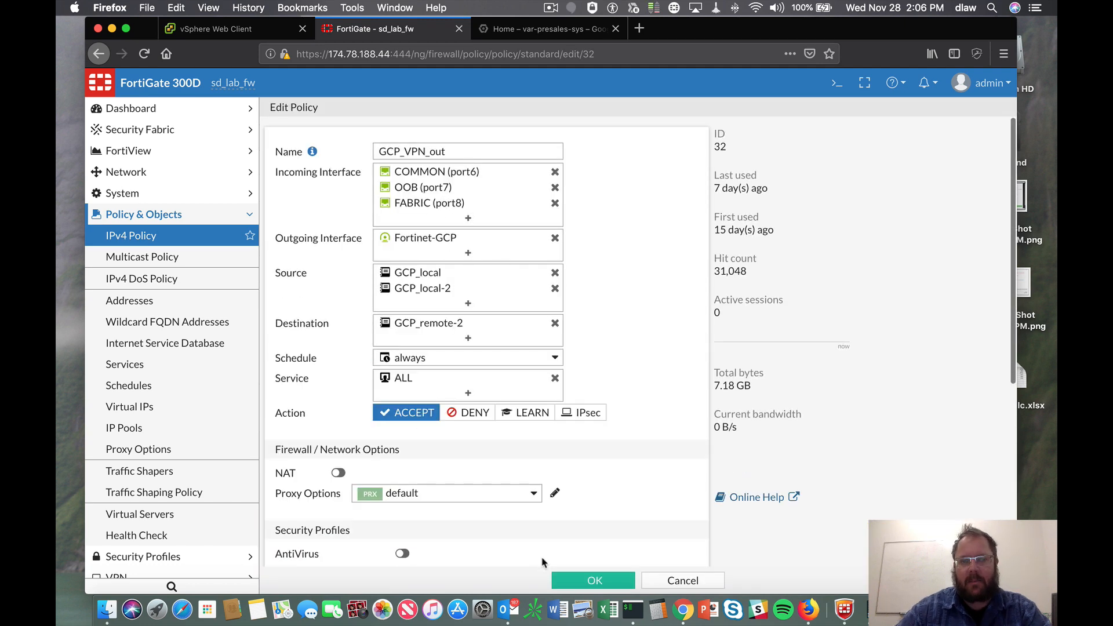
left_click(693, 580)
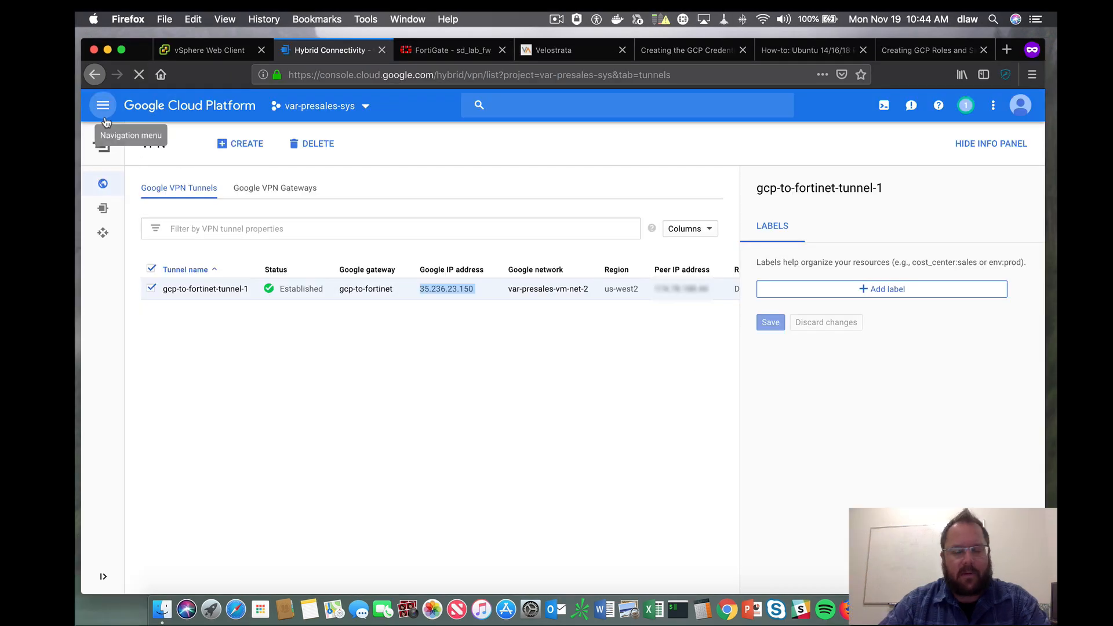
Open the Compute Engine VM instances list of the var-presales-sys project and look over the existing instances.
left_click(102, 109)
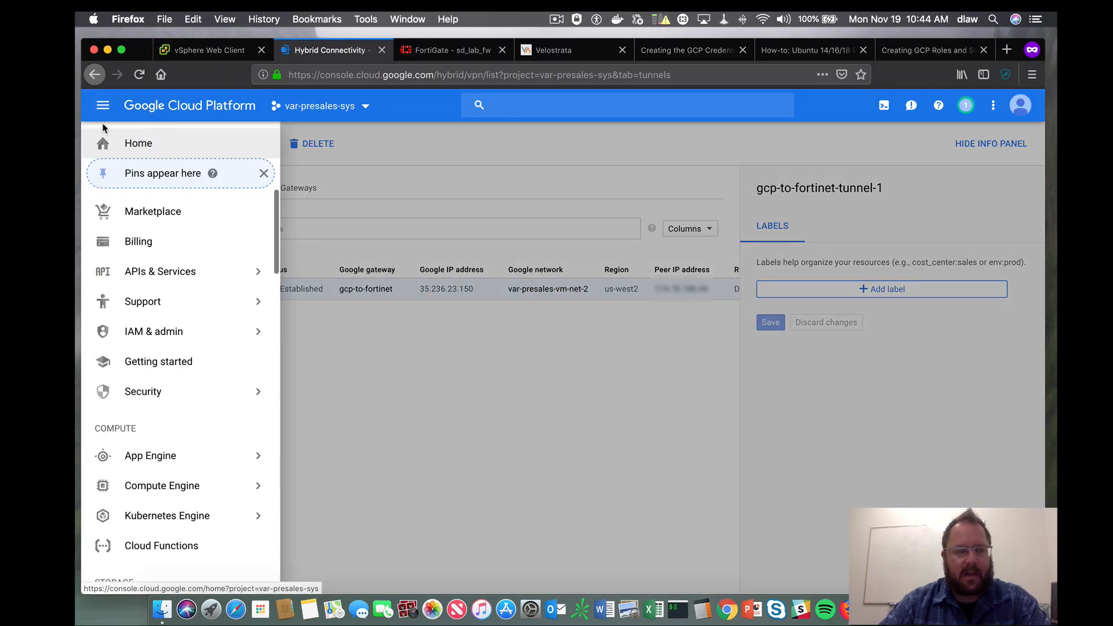
scroll(149, 423, "down", 5)
mouse_move(177, 498)
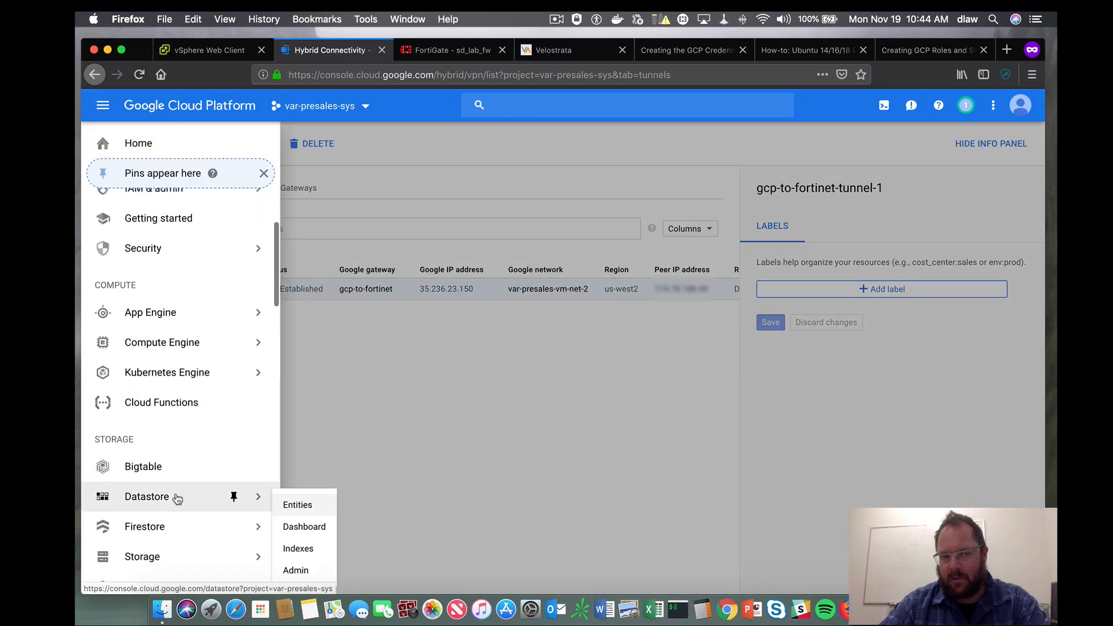
scroll(176, 498, "down", 2)
scroll(177, 499, "down", 3)
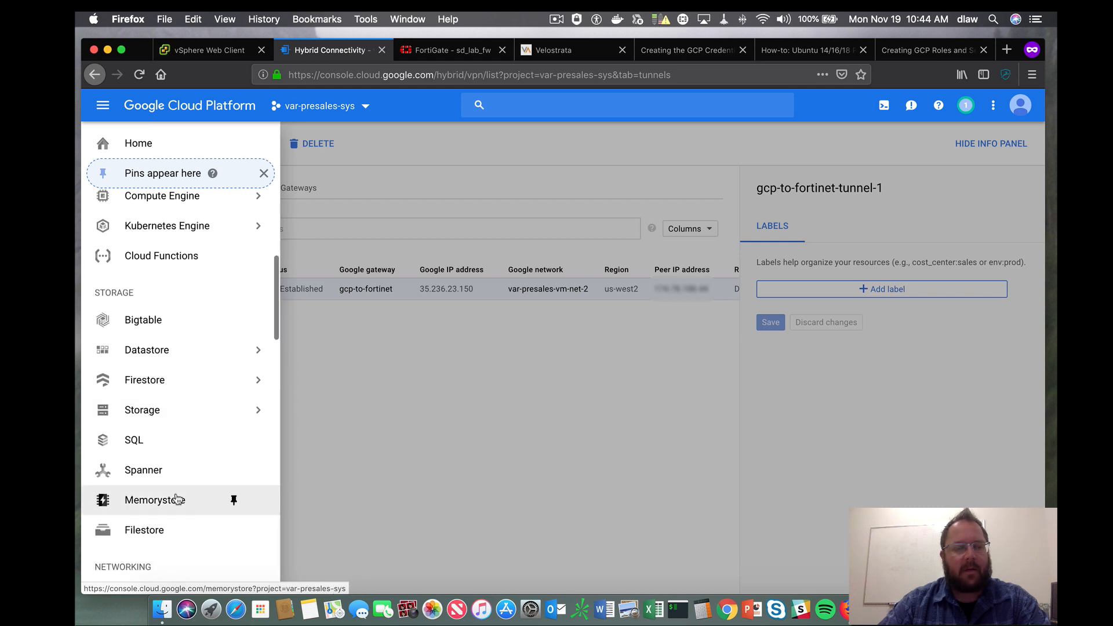
scroll(177, 499, "down", 4)
scroll(177, 498, "down", 4)
scroll(177, 498, "up", 15)
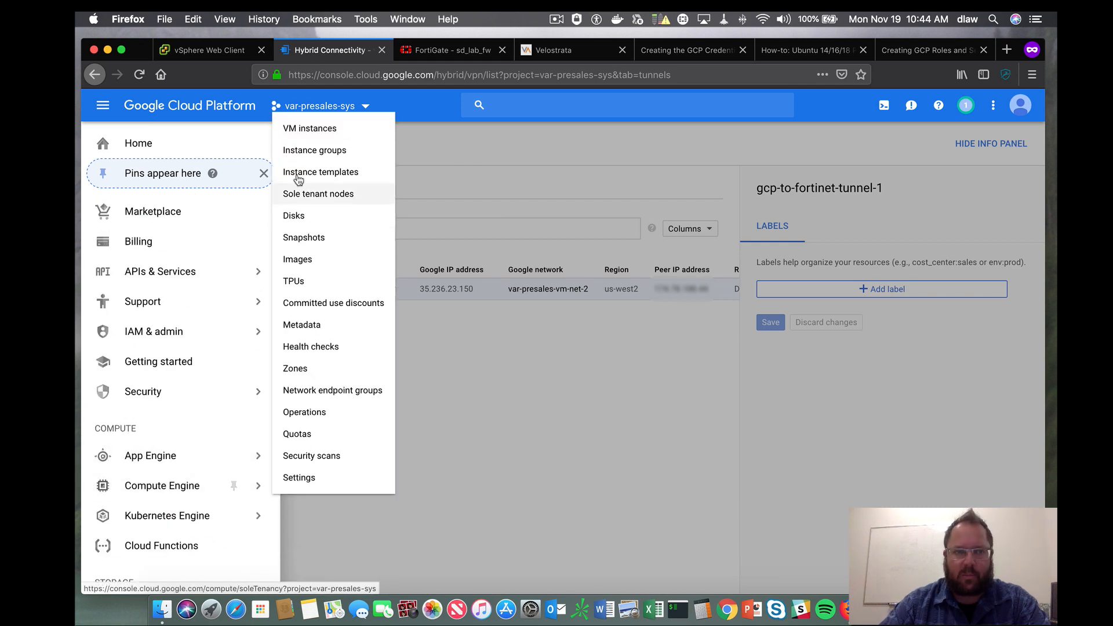
left_click(310, 129)
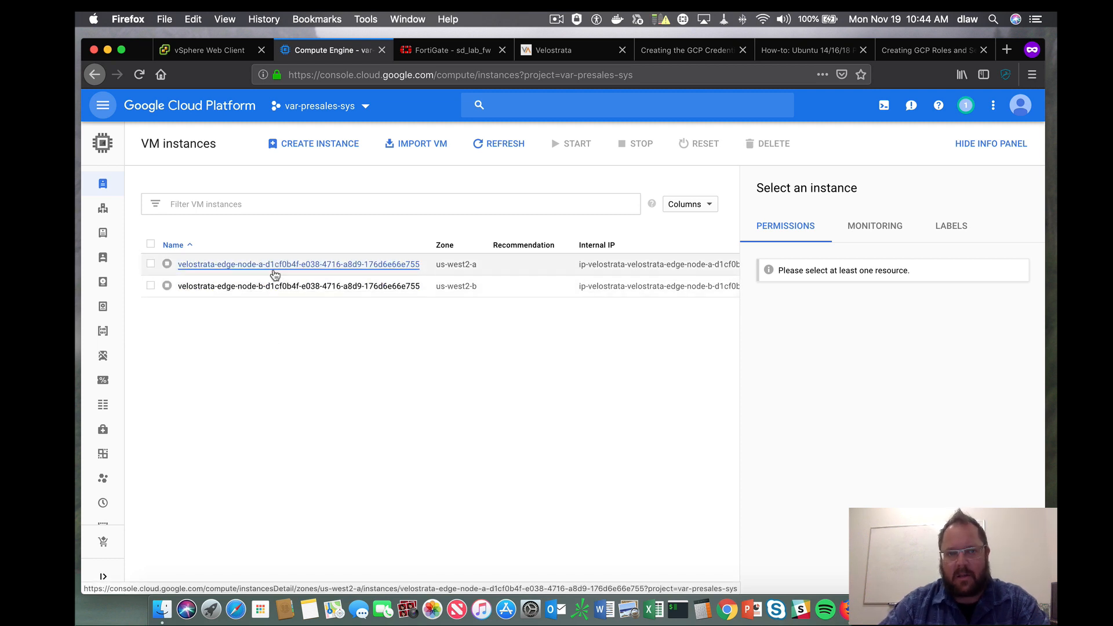
scroll(274, 272, "right", 3)
scroll(353, 343, "left", 3)
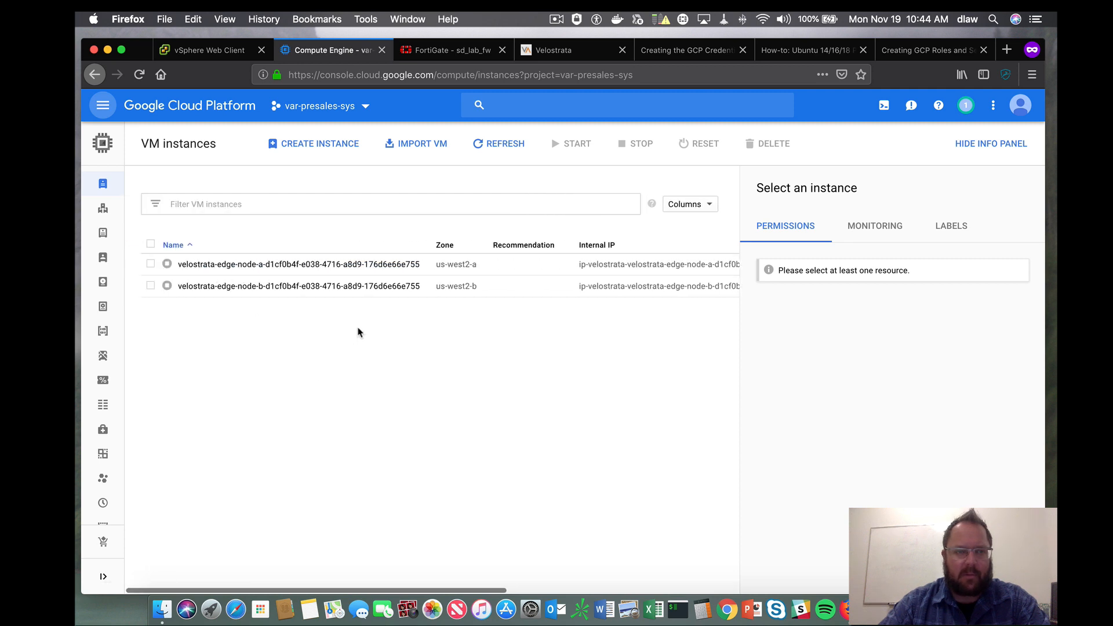
Start creating a new VM instance and set its region to us-west2 (Los Angeles).
left_click(341, 139)
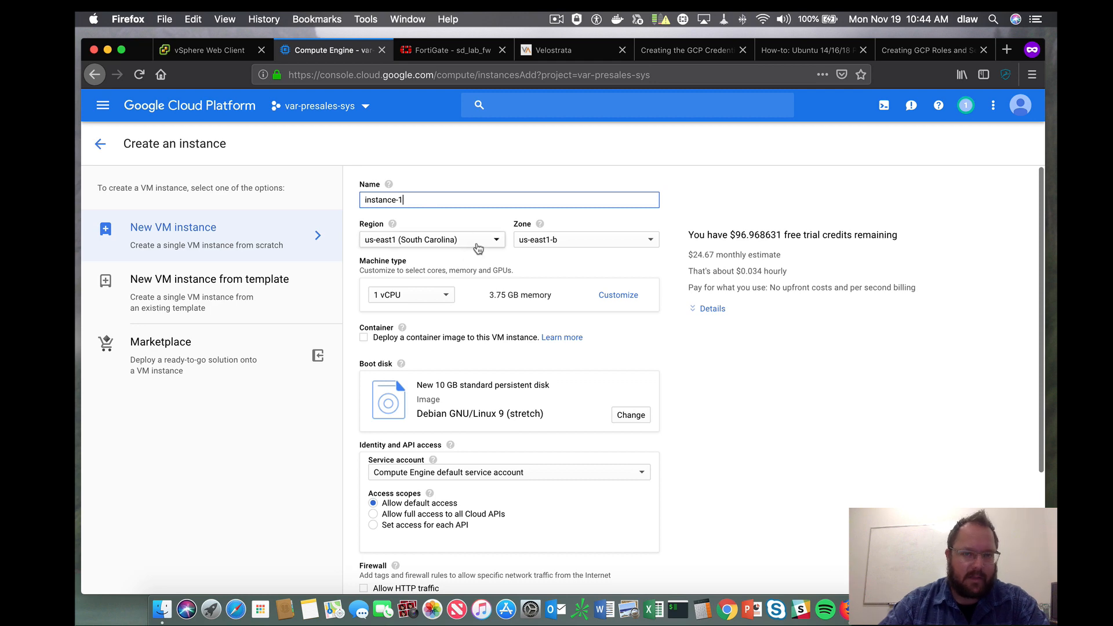
left_click(485, 242)
scroll(481, 248, "down", 5)
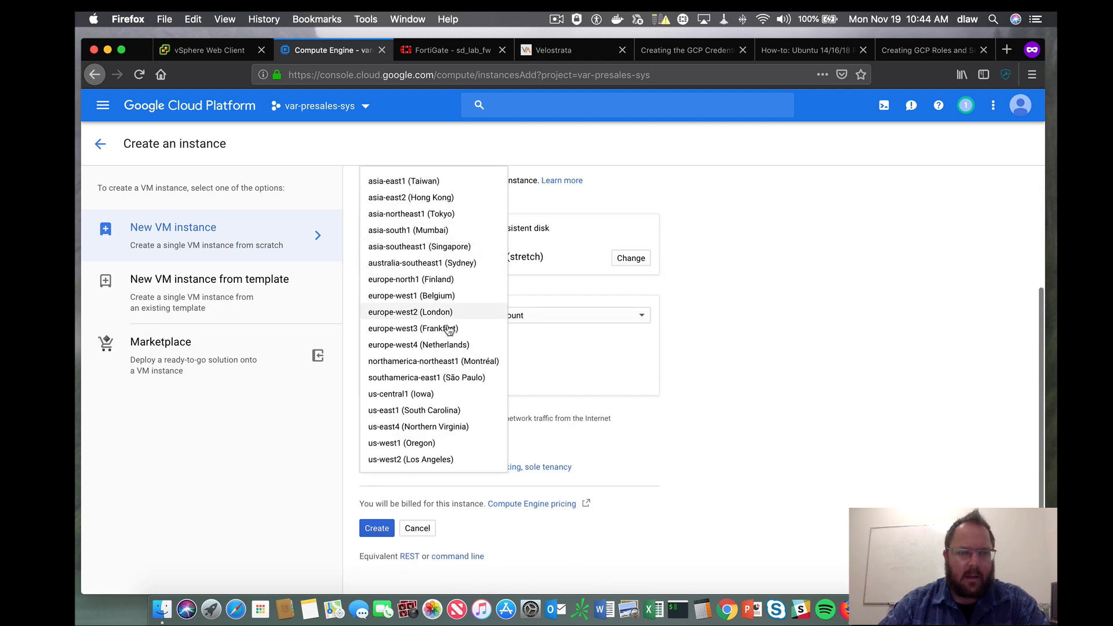
left_click(424, 461)
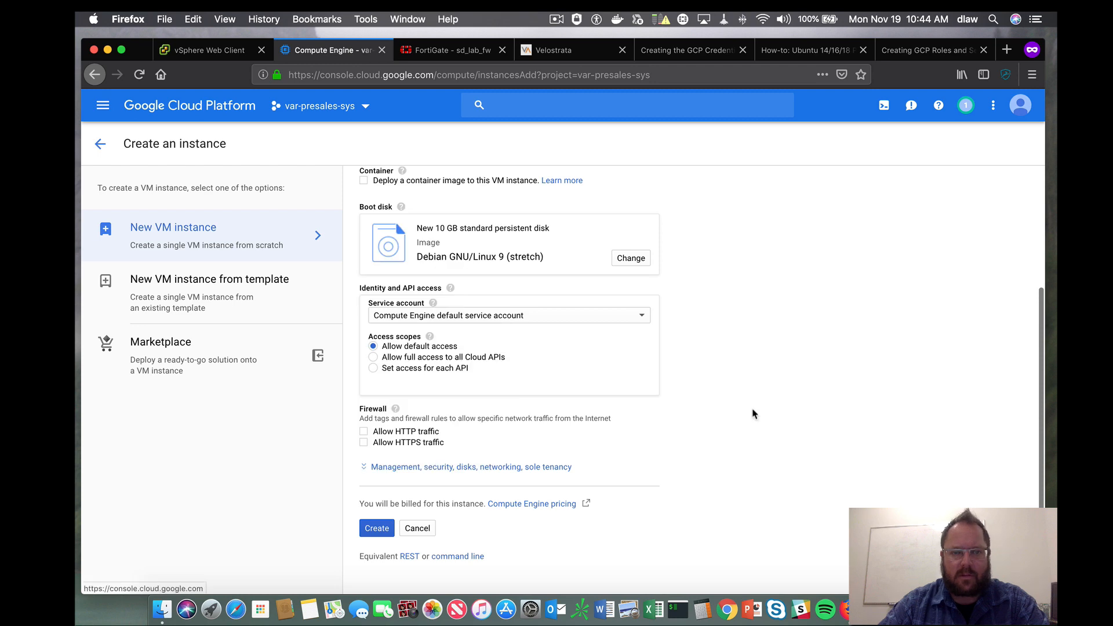
Browse the operating system images available for the instance's boot disk, leaving the current image in place.
left_click(633, 261)
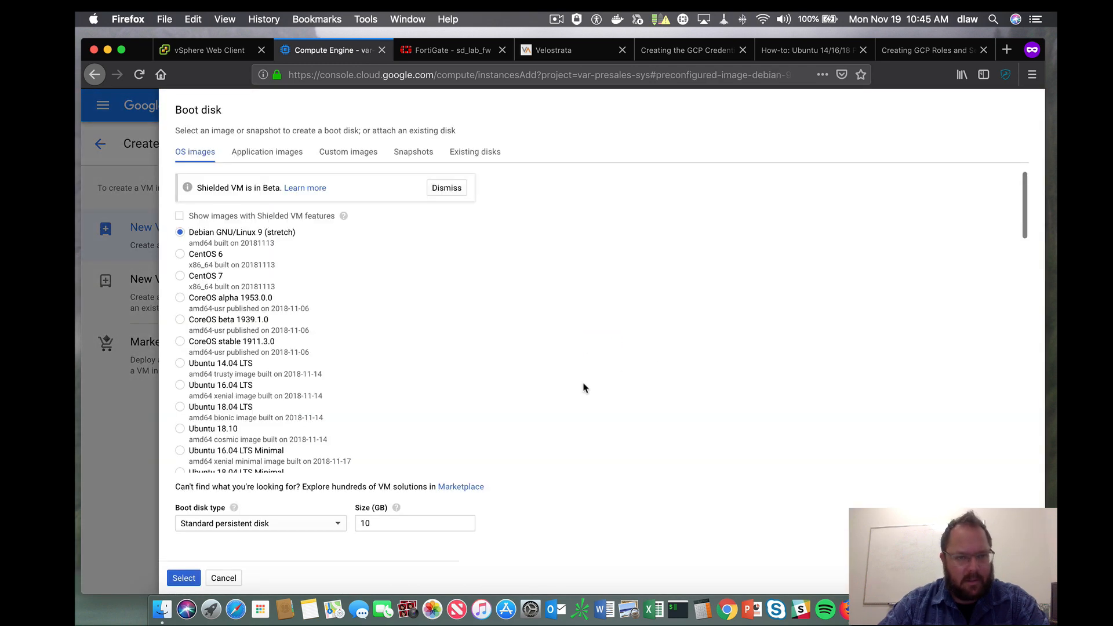
scroll(502, 397, "down", 5)
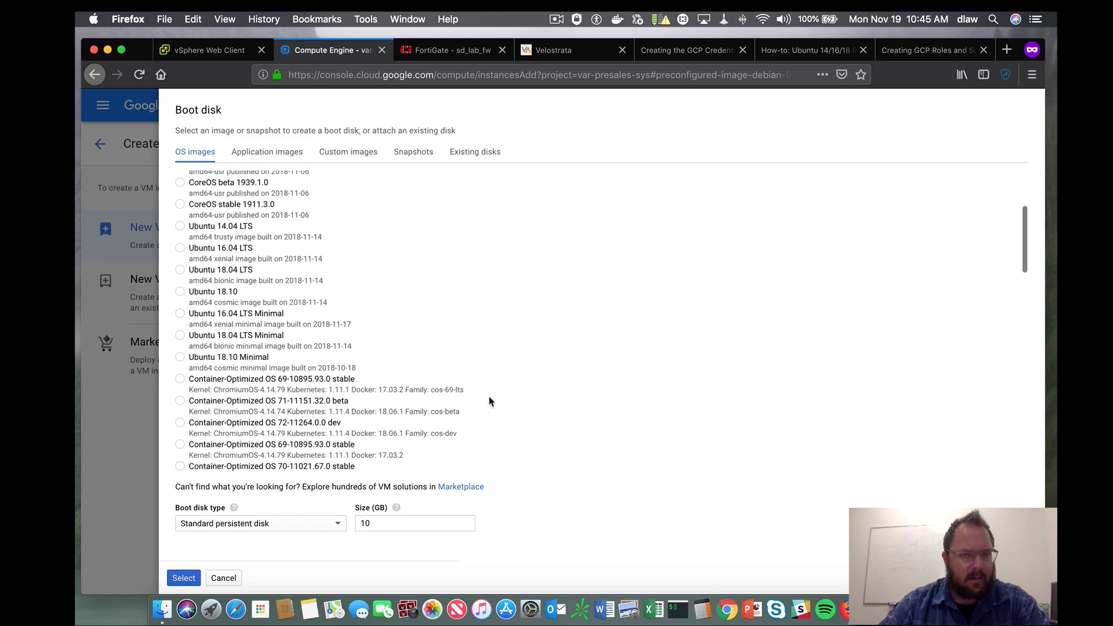
scroll(490, 398, "up", 5)
scroll(504, 409, "down", 1)
scroll(504, 411, "down", 5)
scroll(505, 410, "up", 5)
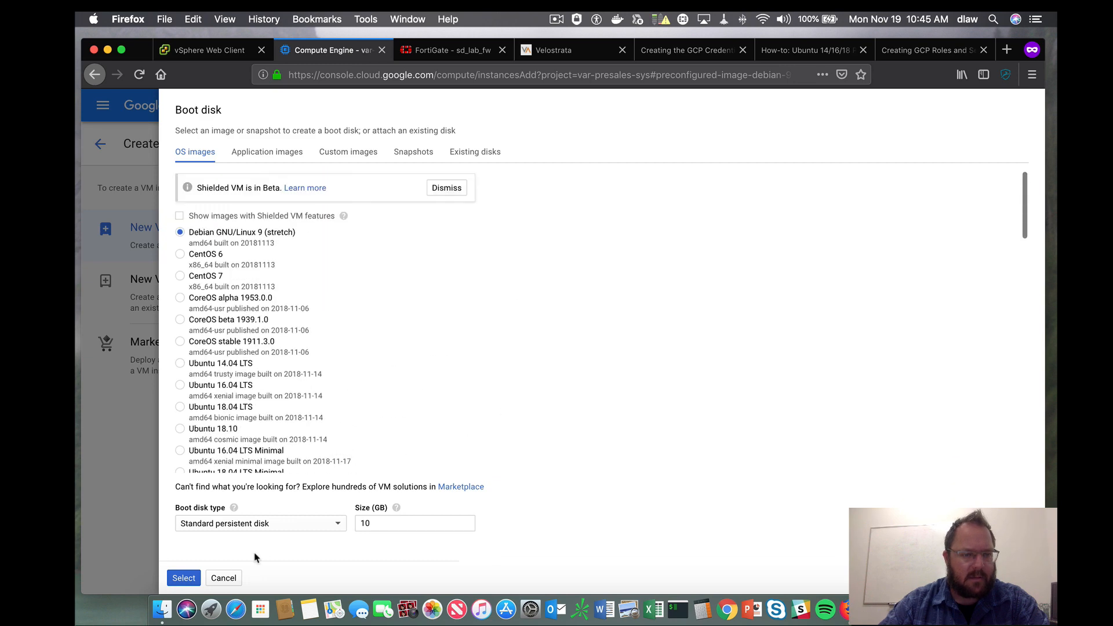
left_click(217, 580)
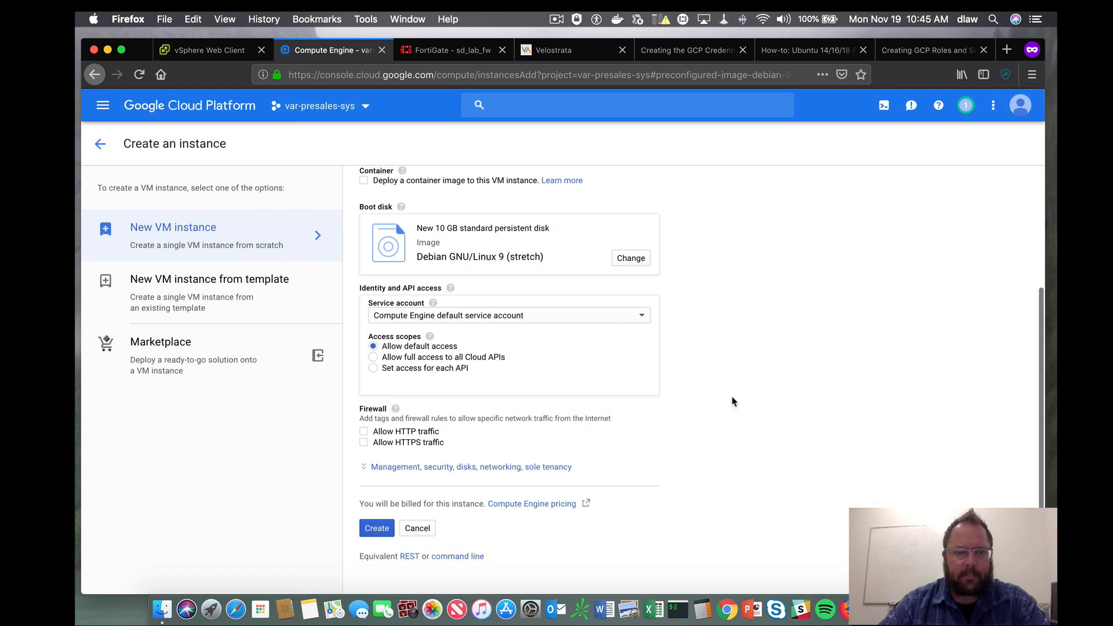
Expand the instance's management, security, disks, networking and sole tenancy options and review the management settings.
left_click(444, 468)
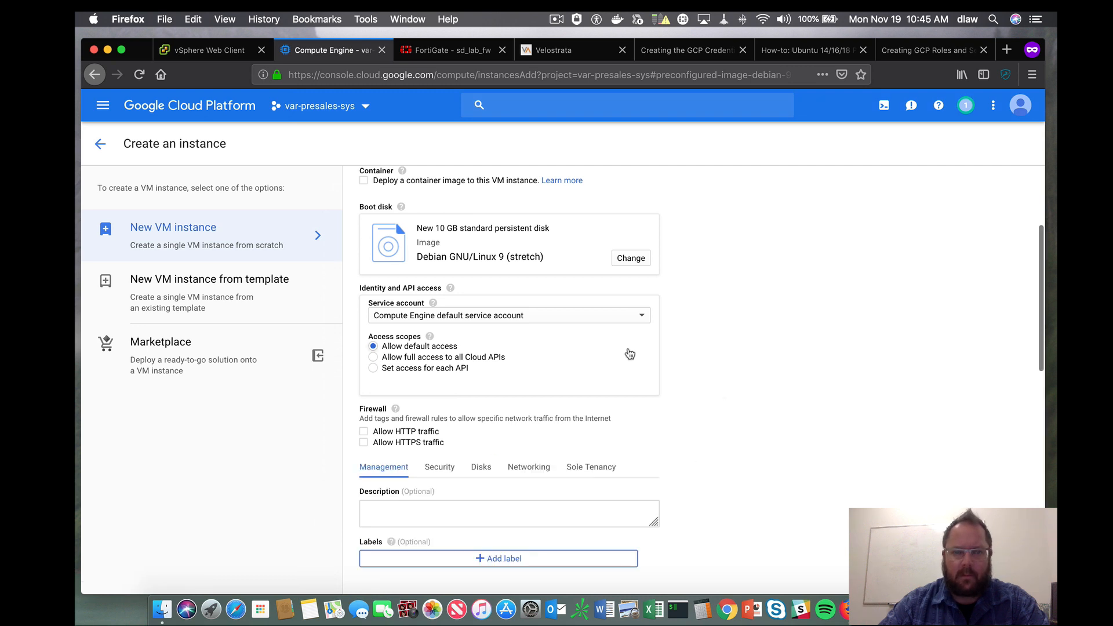
scroll(638, 360, "down", 3)
scroll(725, 380, "down", 4)
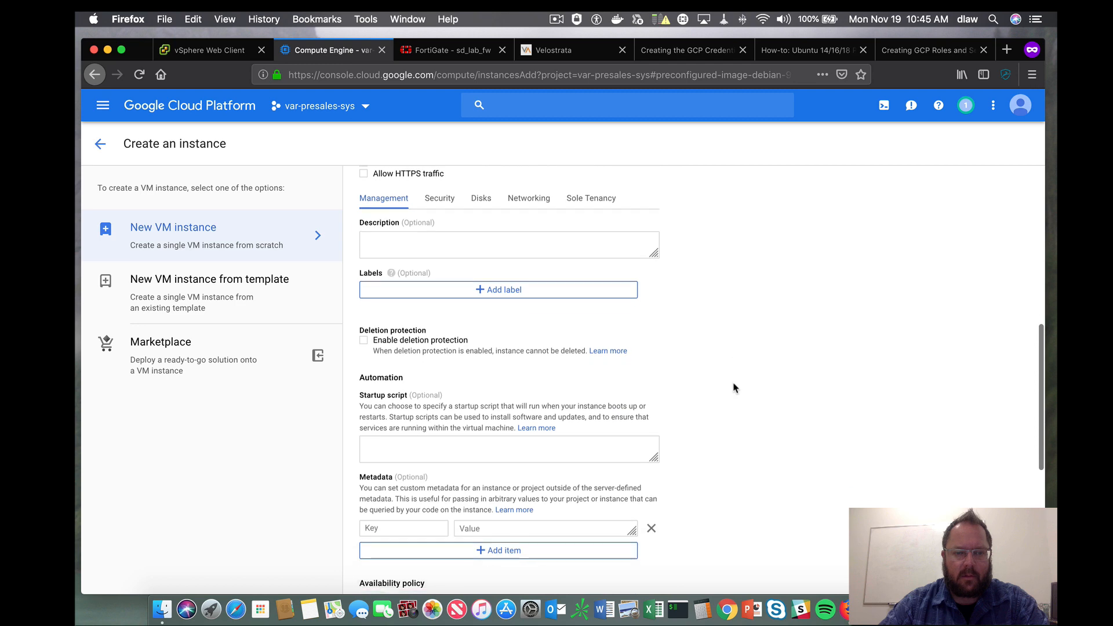
scroll(735, 388, "down", 2)
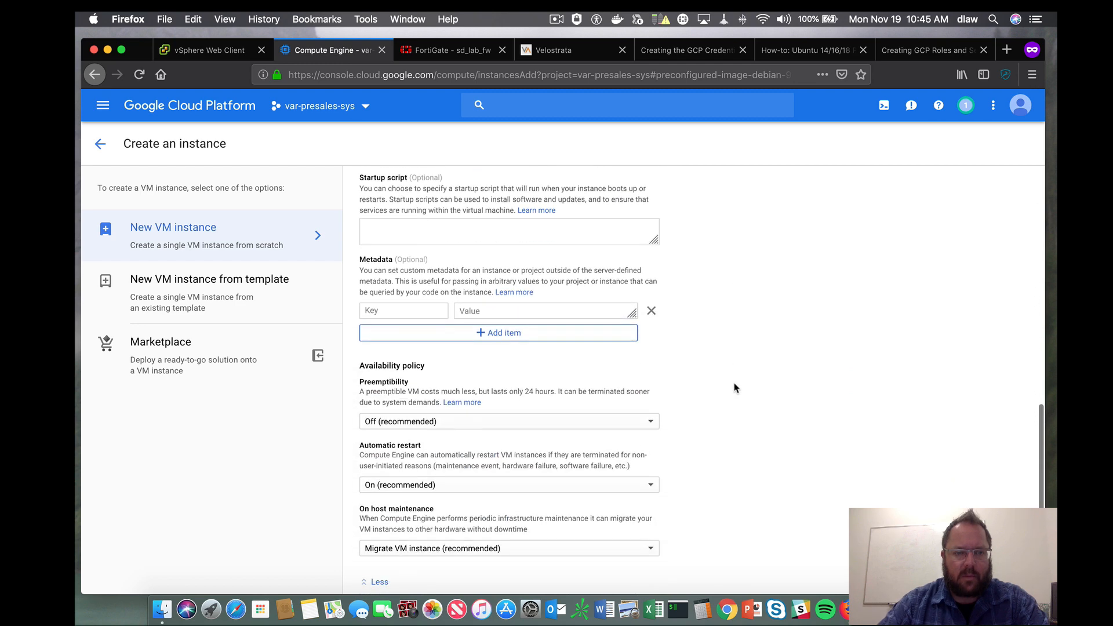
scroll(735, 388, "down", 2)
scroll(653, 382, "up", 10)
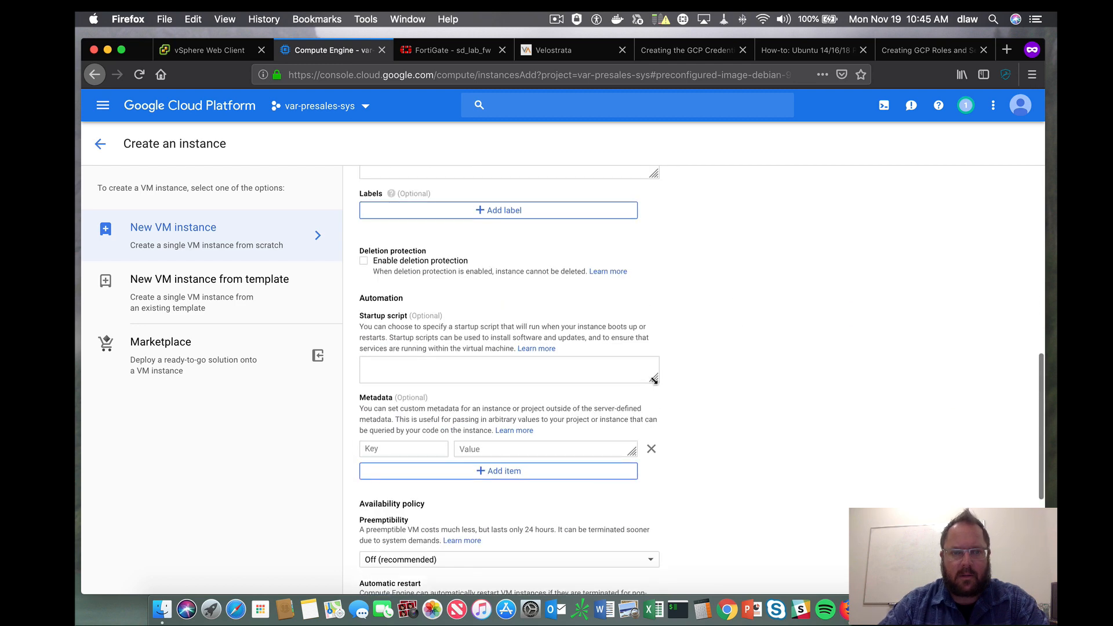
In the new instance's networking settings, set the default network interface's network to var-presales-vm-net-2.
scroll(653, 385, "up", 4)
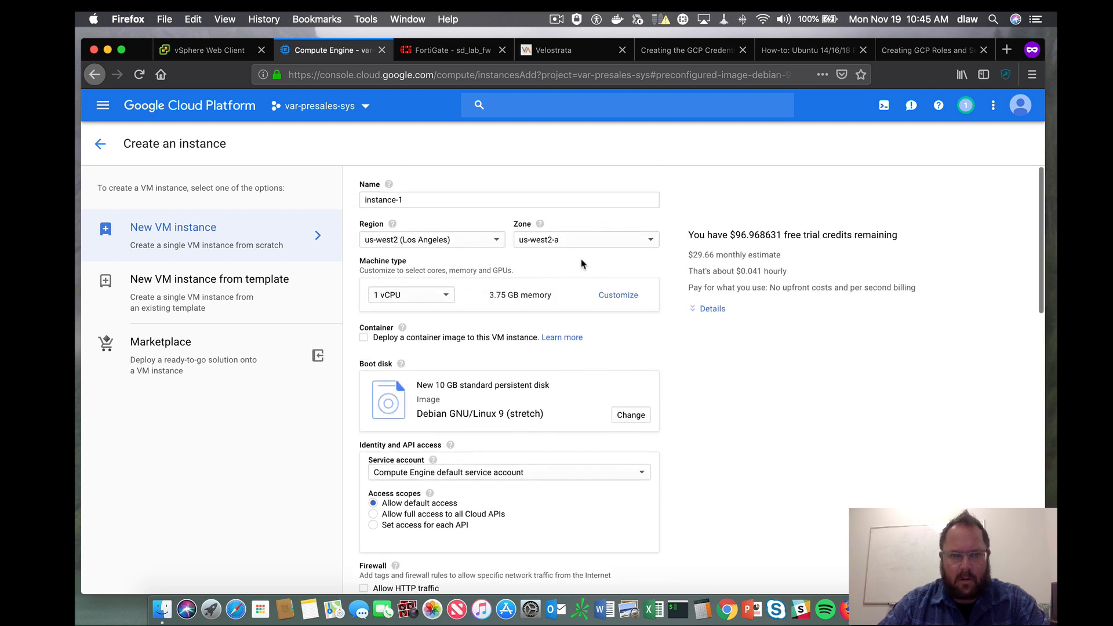
scroll(586, 341, "down", 1)
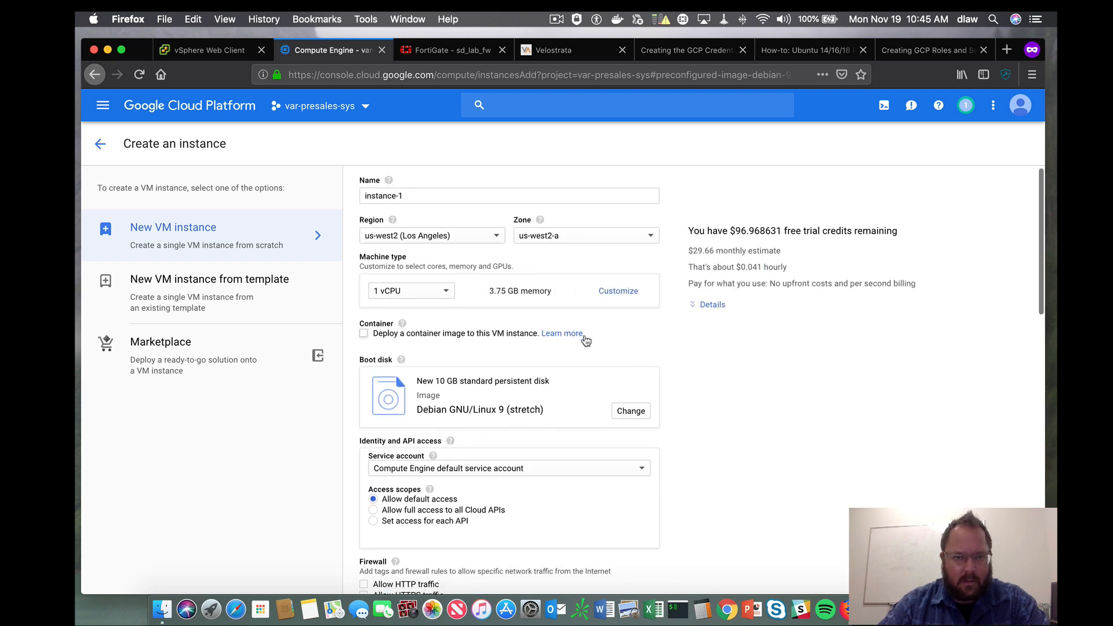
scroll(587, 344, "down", 1)
scroll(586, 351, "down", 3)
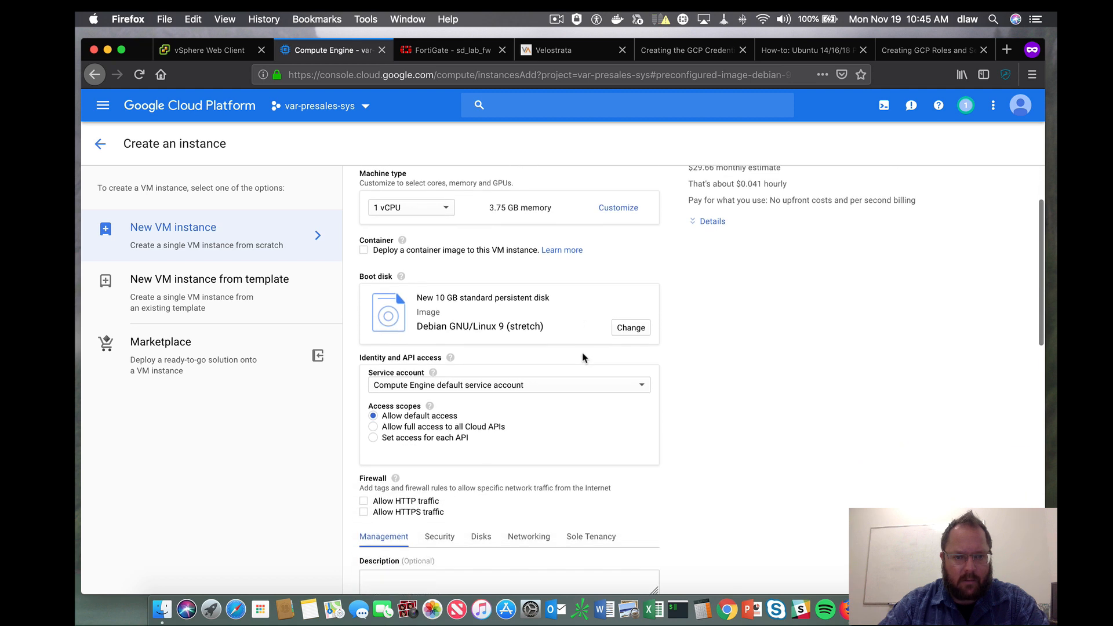
scroll(574, 385, "down", 1)
left_click(537, 464)
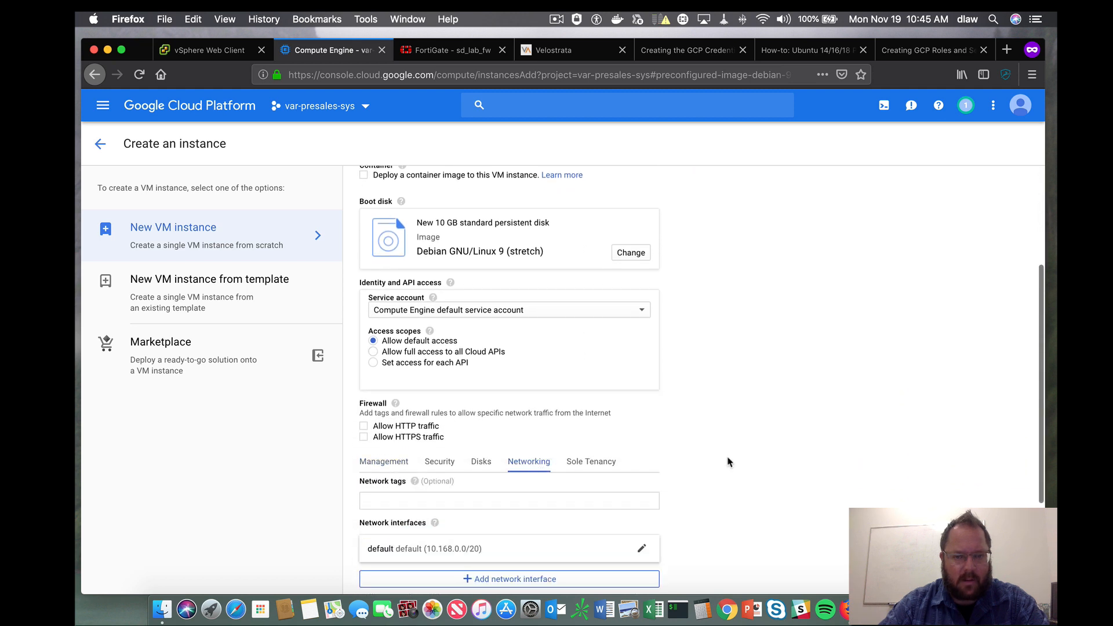
scroll(725, 458, "down", 4)
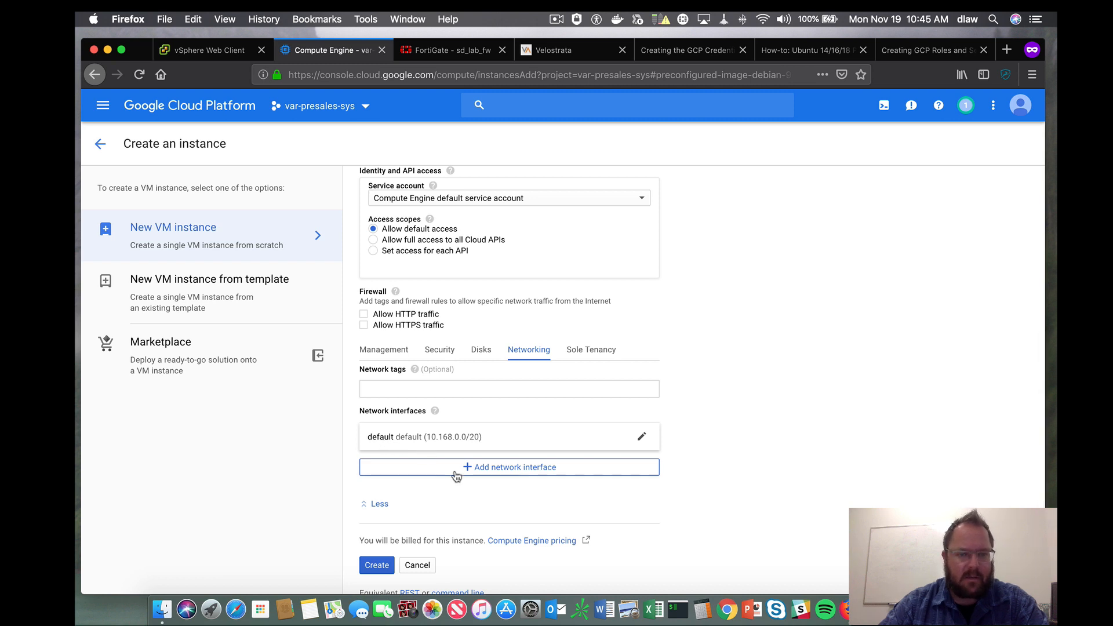
left_click(641, 437)
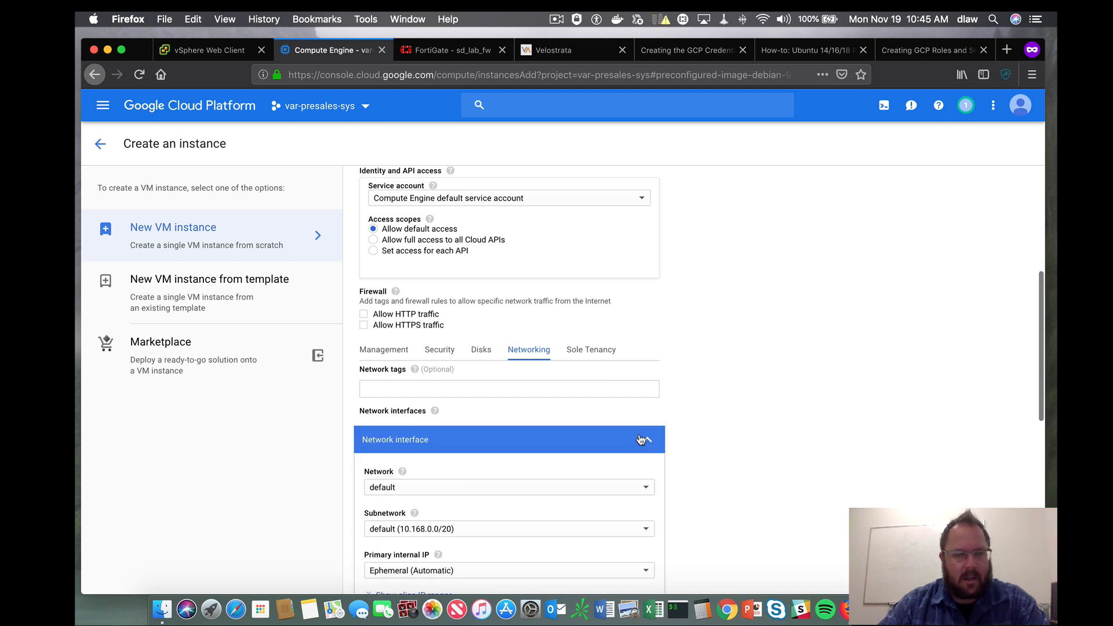
scroll(637, 429, "down", 4)
left_click(647, 366)
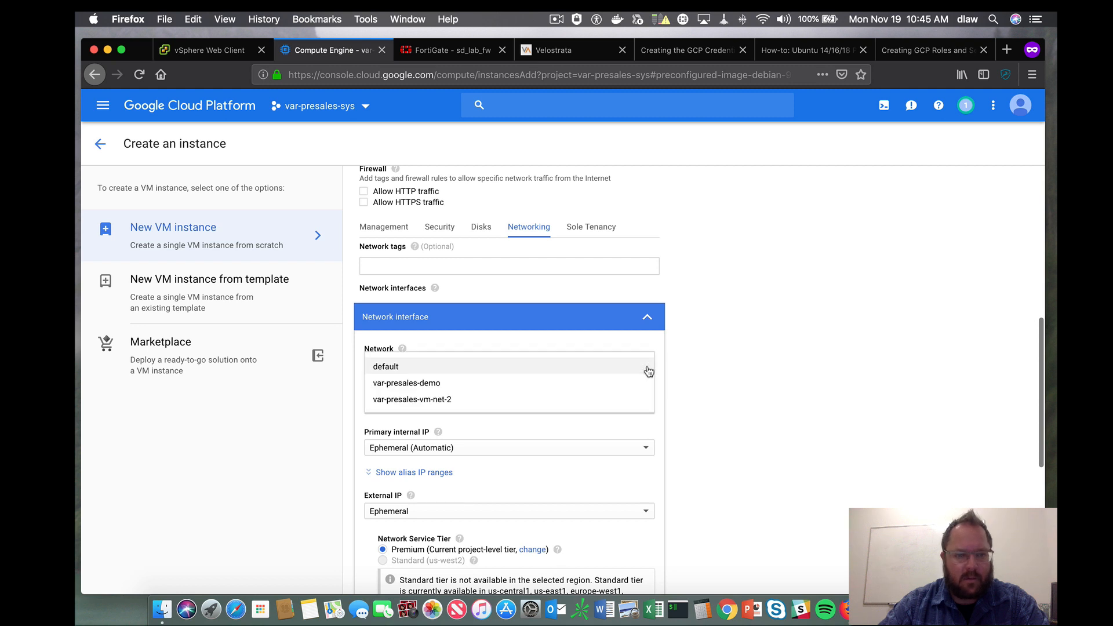
left_click(484, 400)
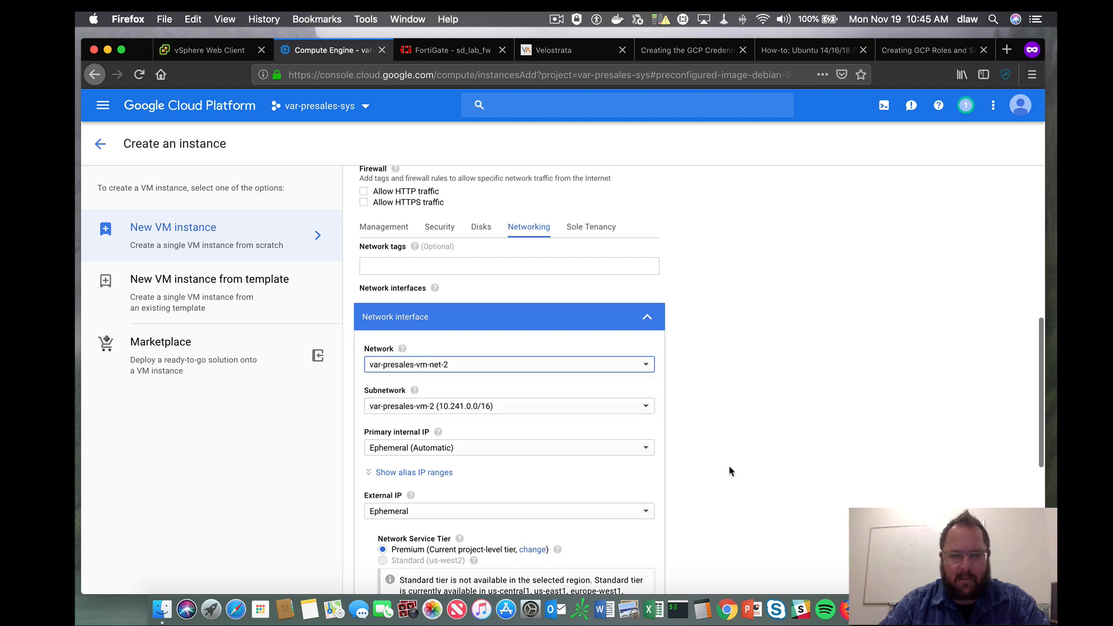
Review the remaining network interface settings, accept them and create the instance.
scroll(696, 435, "down", 2)
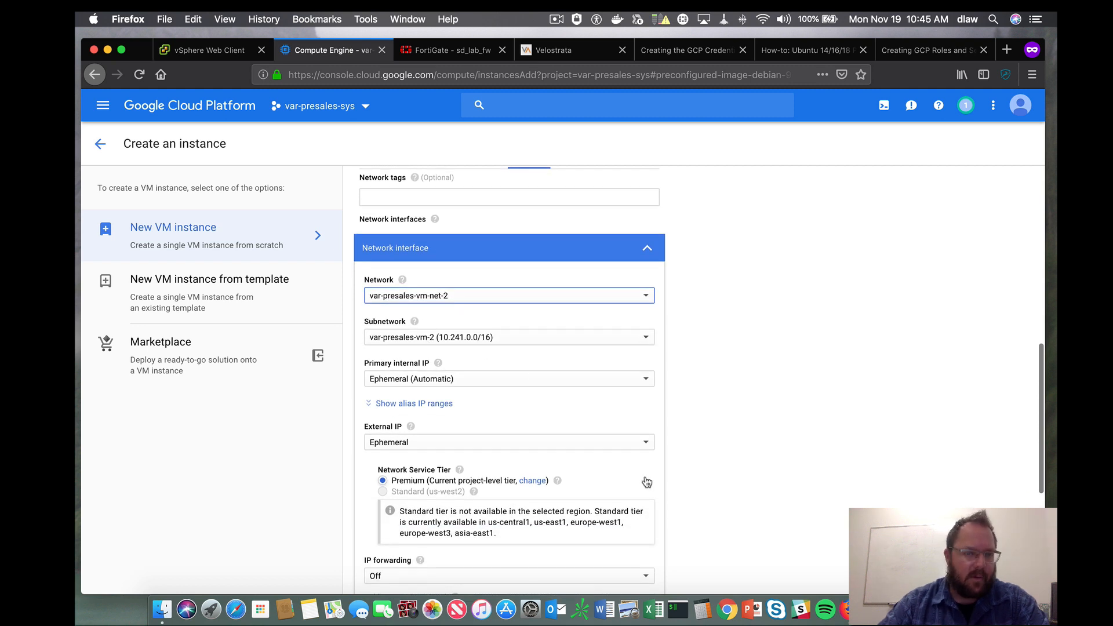
scroll(647, 494, "down", 4)
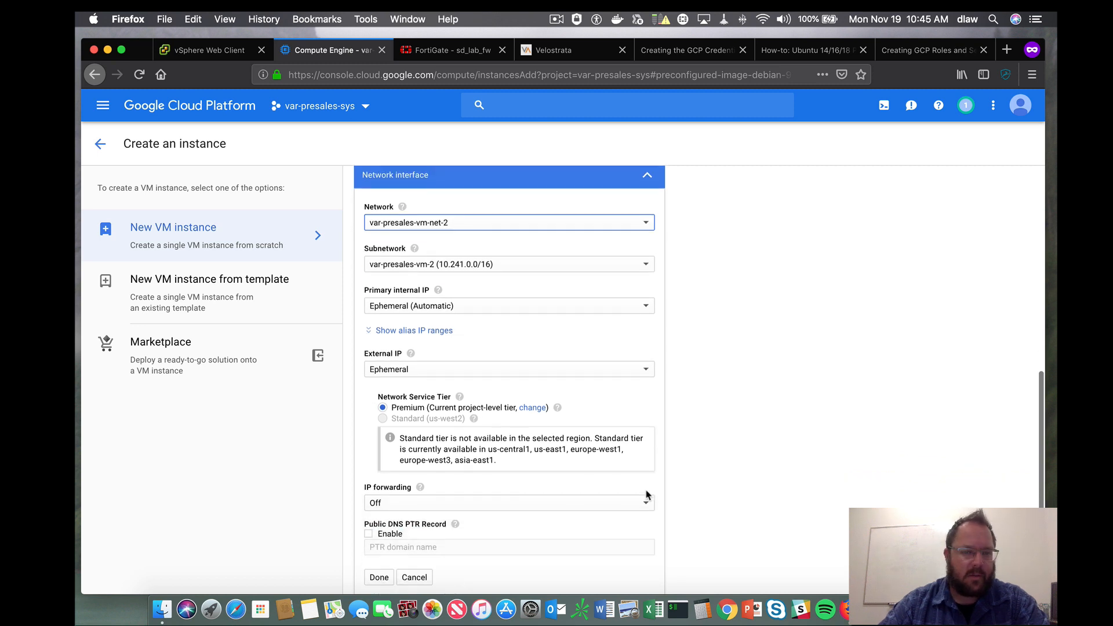
scroll(658, 495, "down", 4)
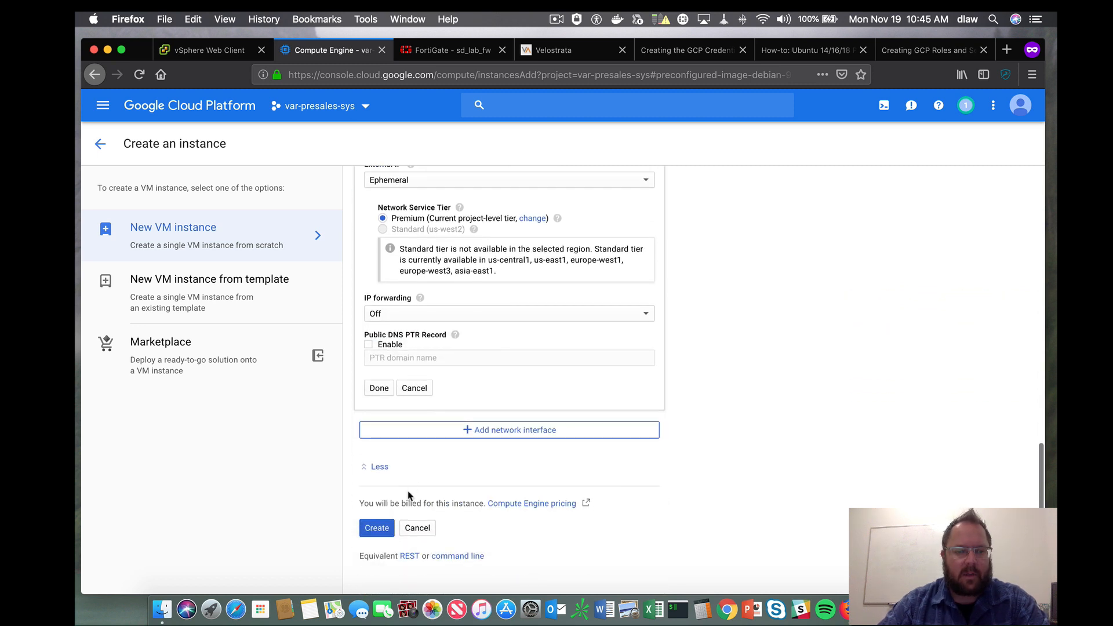
left_click(379, 389)
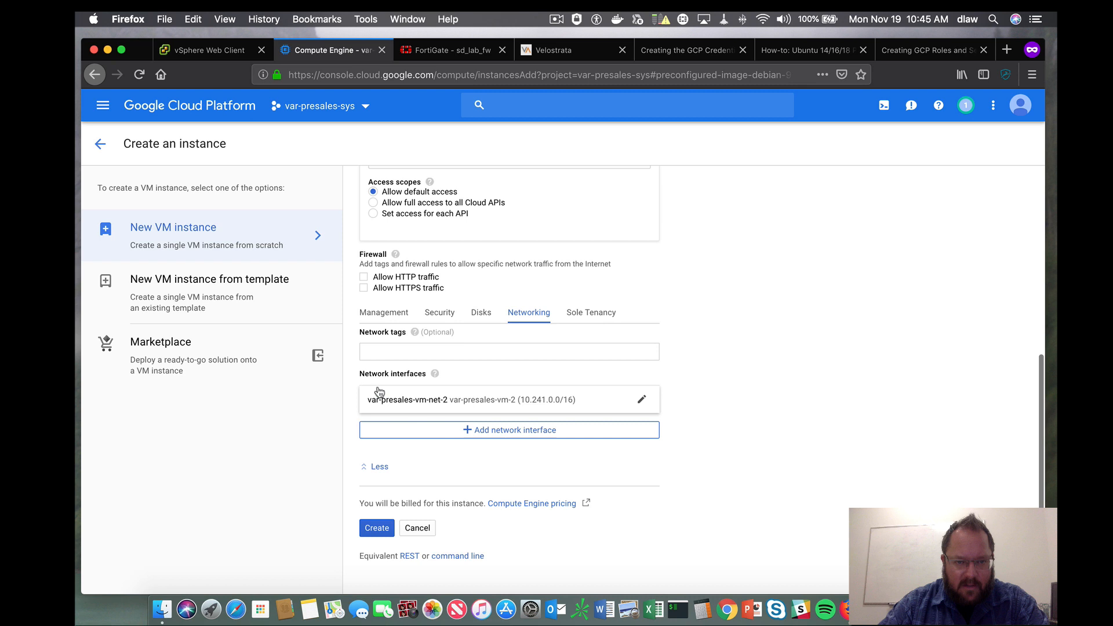
left_click(378, 530)
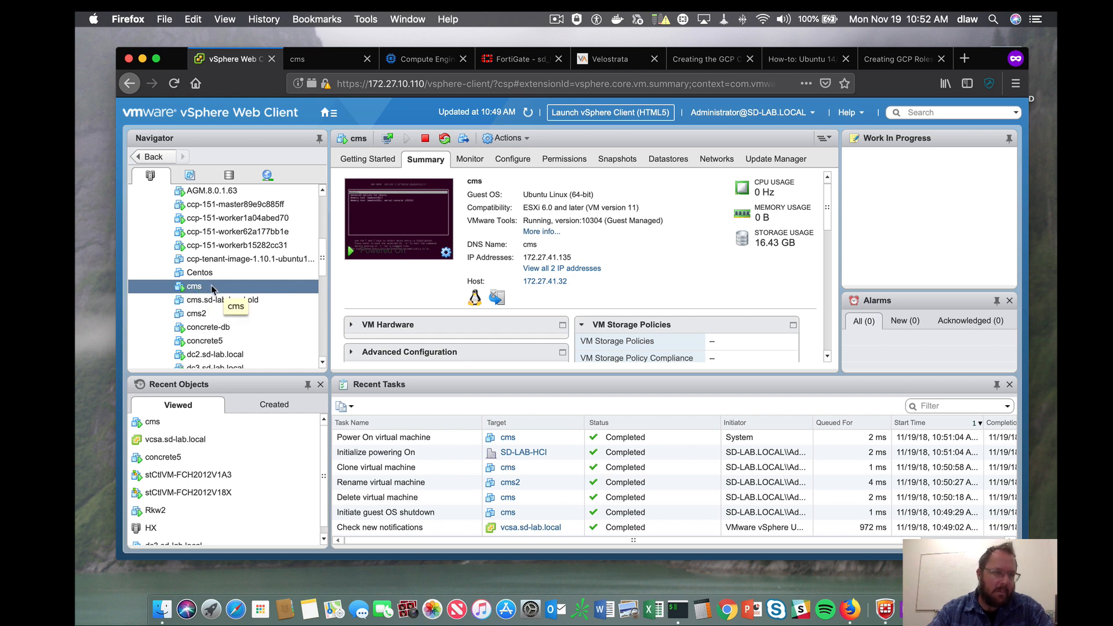
In the console of the on-premises cms VM, ping 10.241.0.4 again and stop the ping after a few replies.
left_click(332, 60)
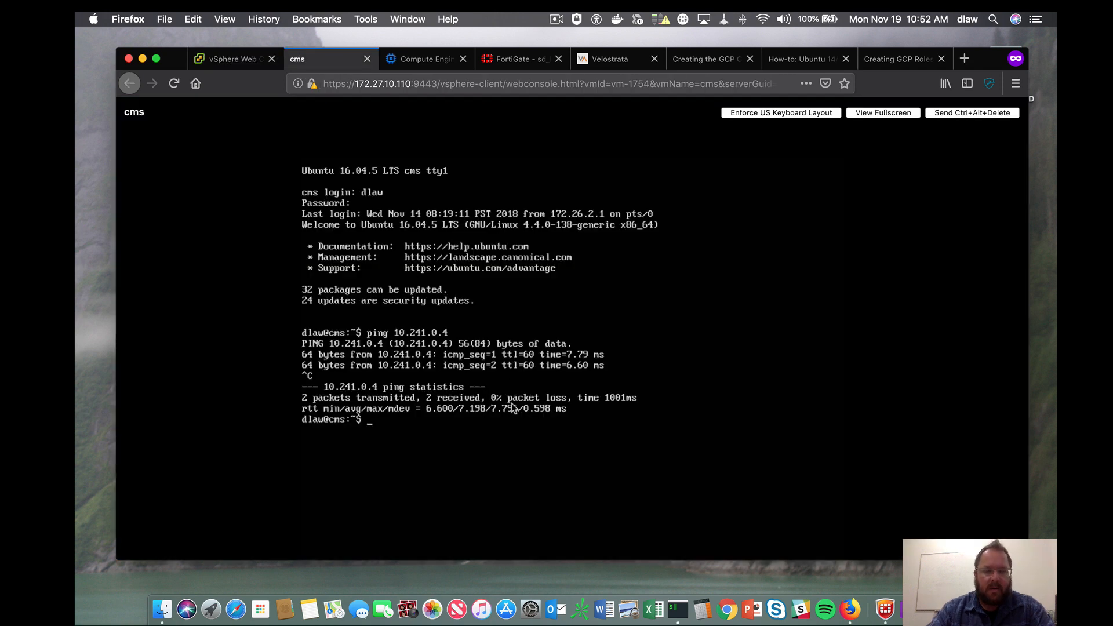
key("Up")
key("Return")
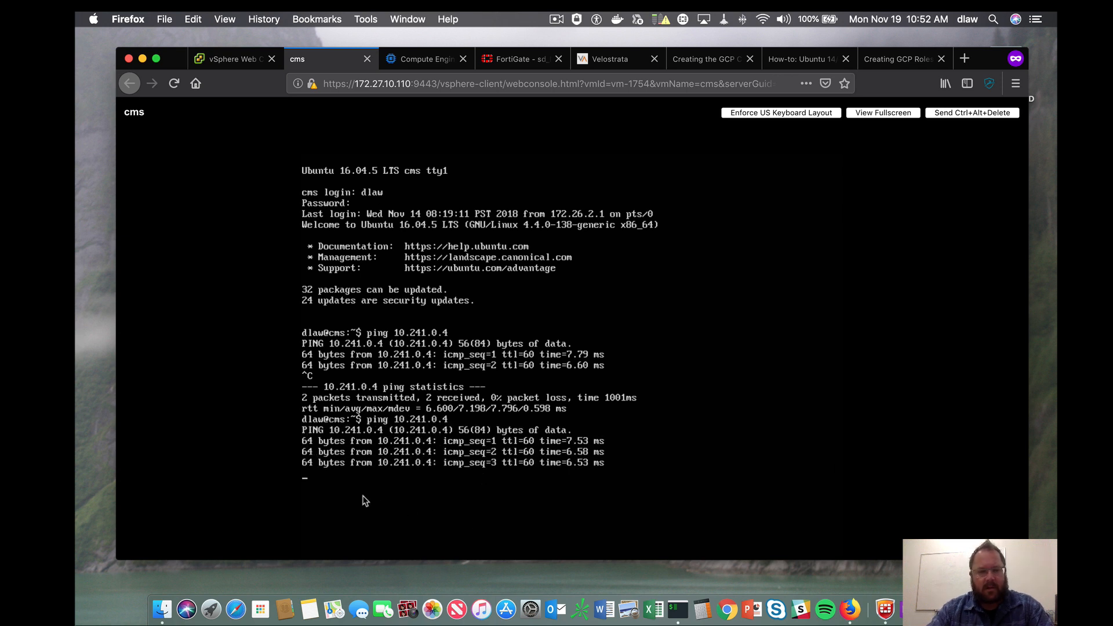
key("ctrl+c")
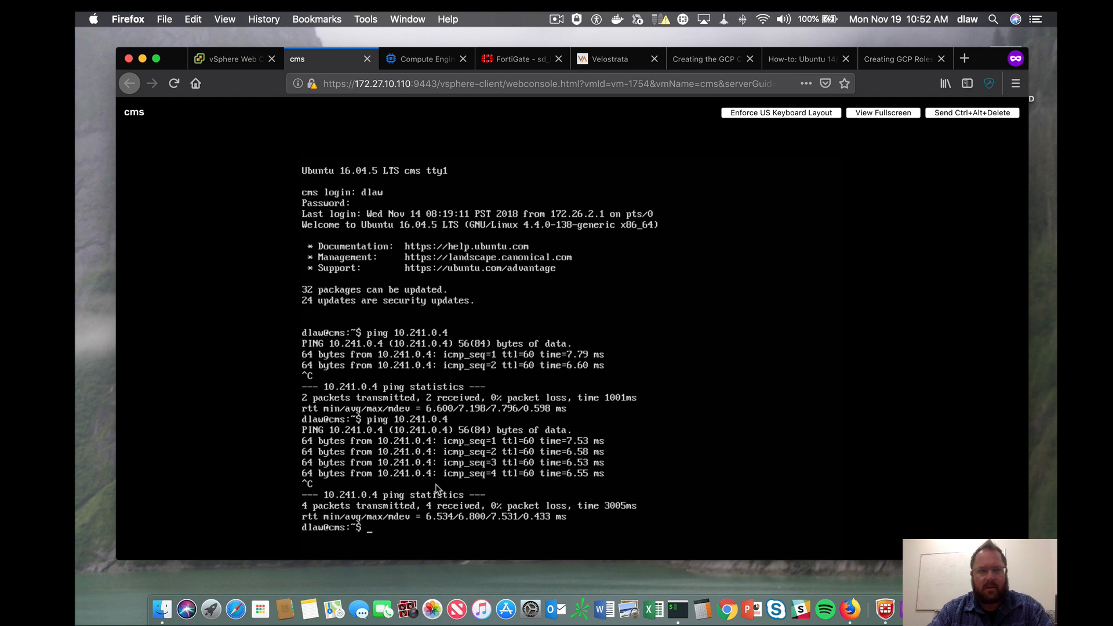
Open instance-1's details in Google Cloud and start an SSH session in a browser window, moved clear of the details page.
left_click(431, 61)
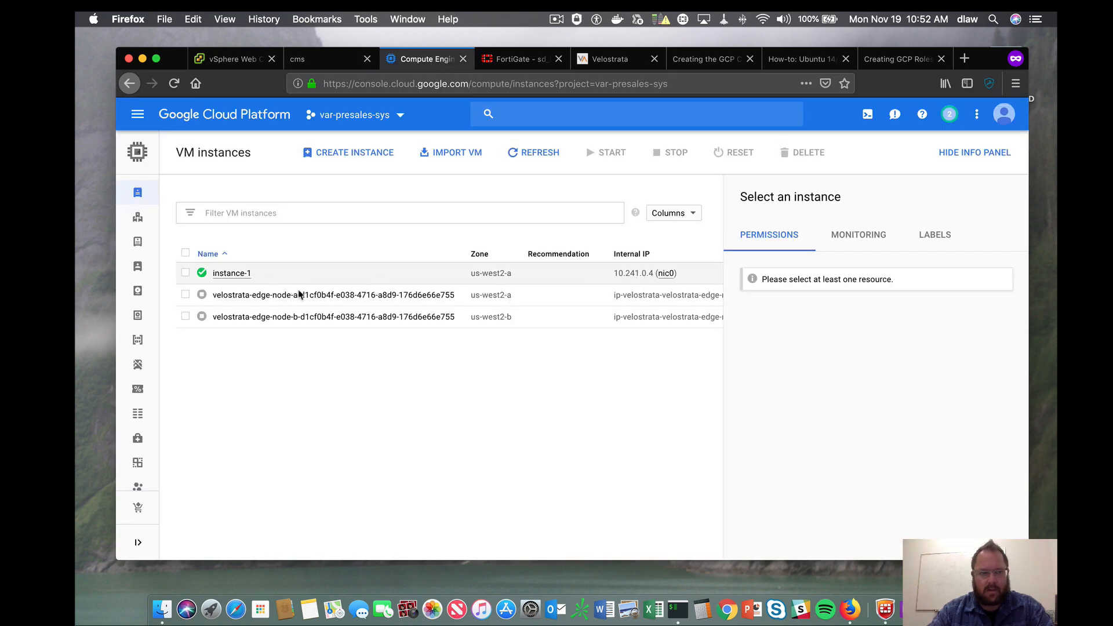
left_click(228, 275)
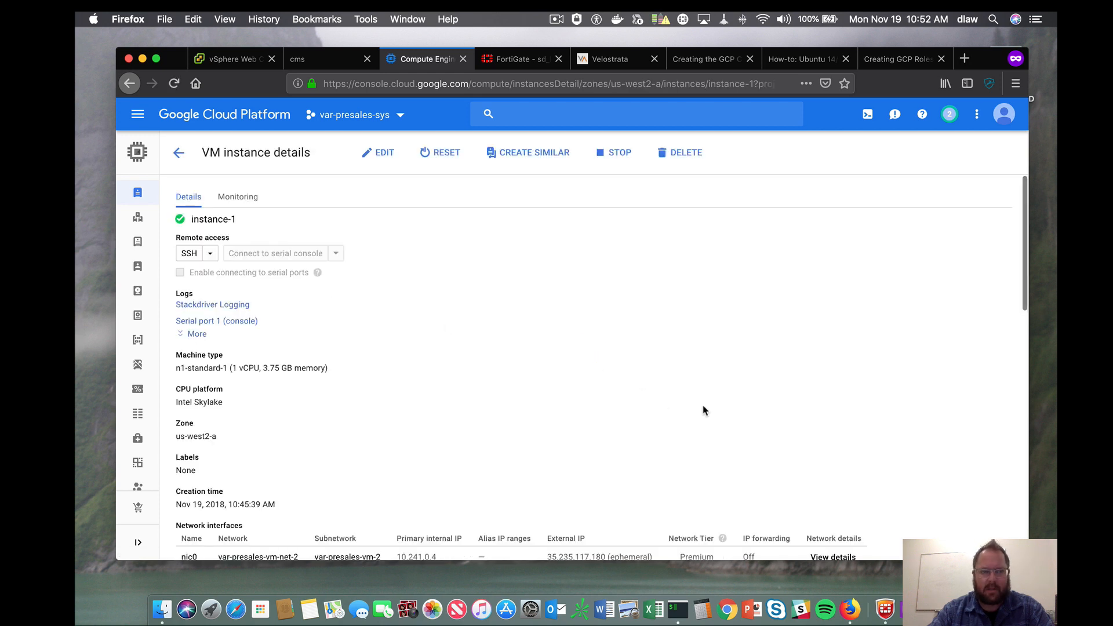
left_click(210, 254)
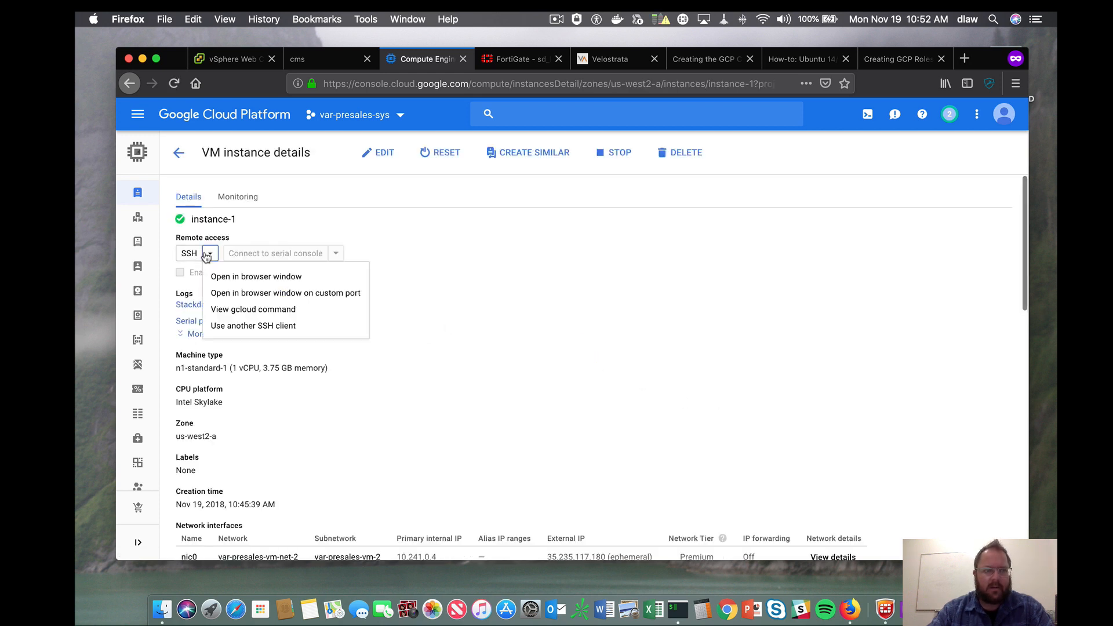
left_click(265, 283)
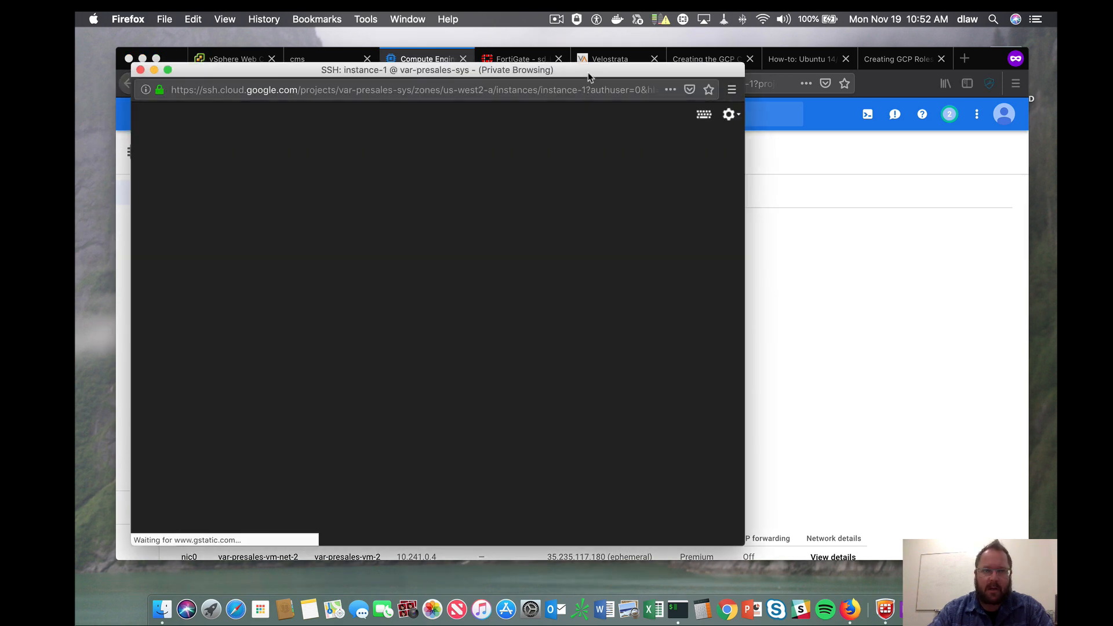
left_click_drag(584, 75, 839, 79)
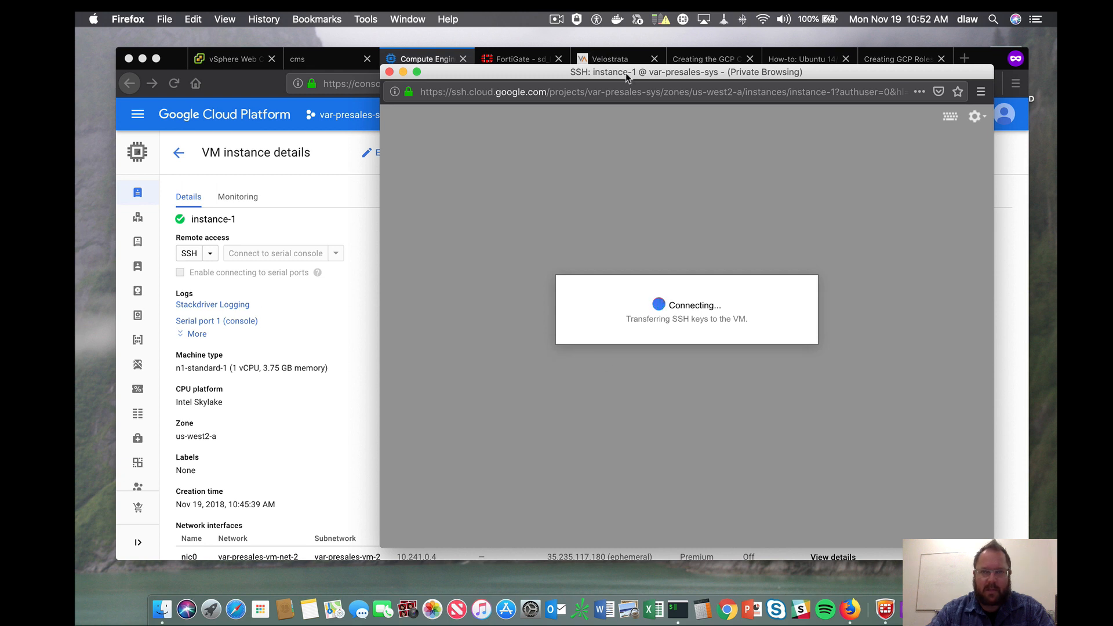
left_click_drag(625, 72, 651, 118)
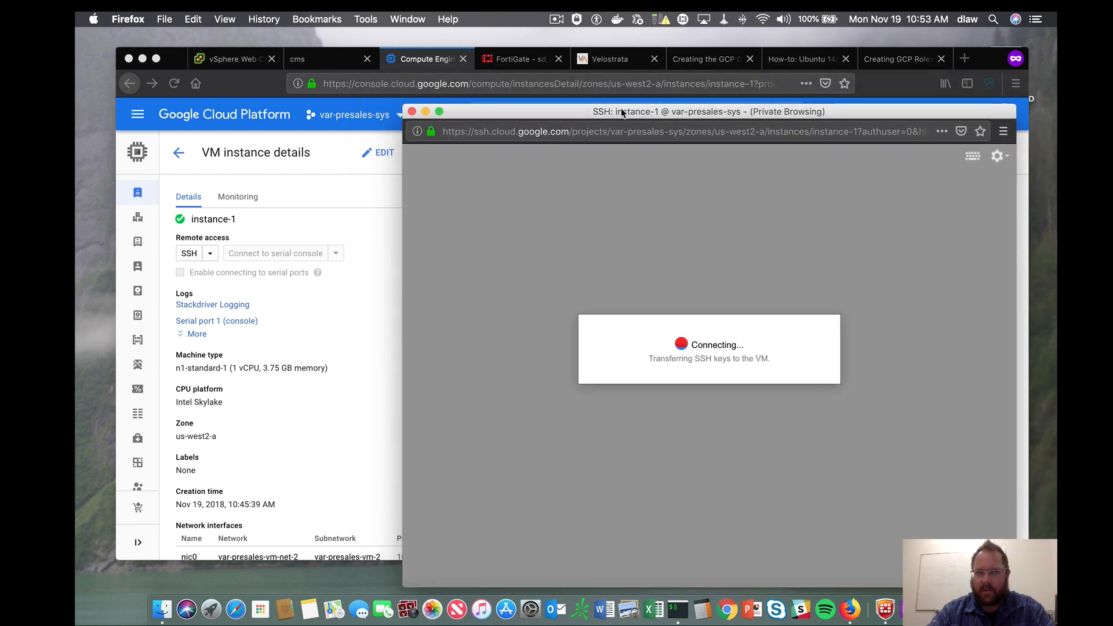
Open the VPC network firewall rules of the var-presales-sys project.
left_click(135, 122)
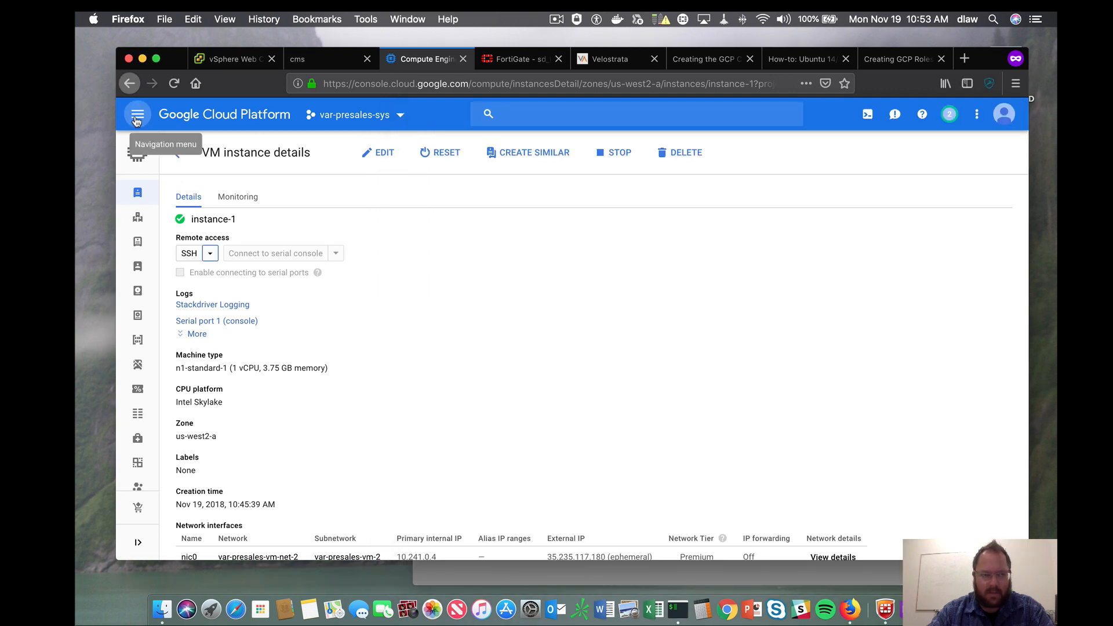
left_click(135, 121)
scroll(177, 371, "down", 3)
scroll(180, 380, "down", 6)
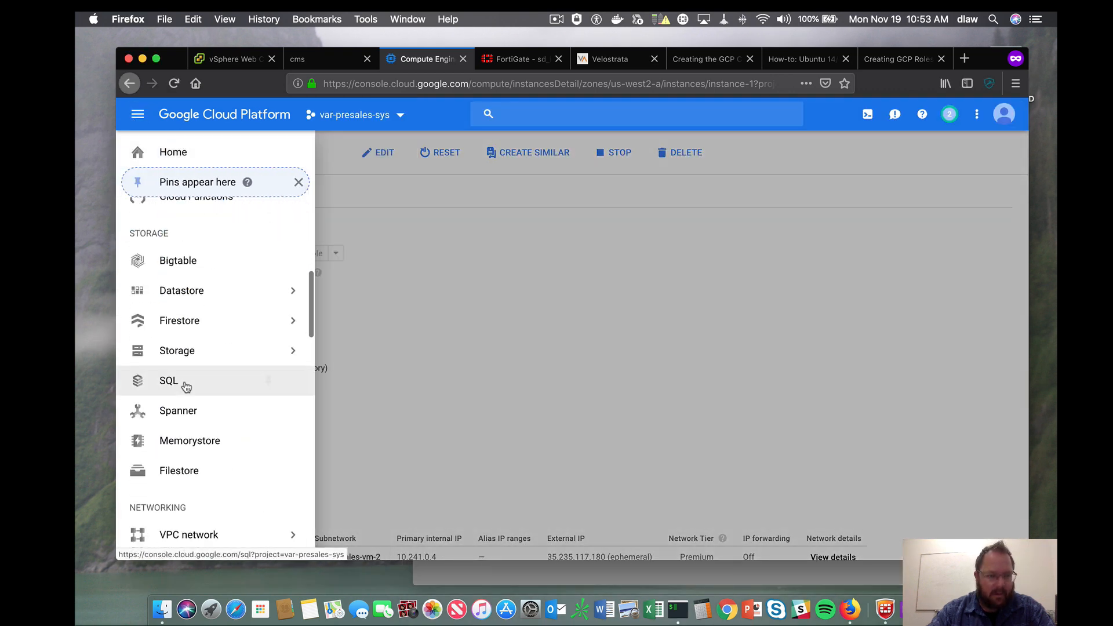
mouse_move(206, 461)
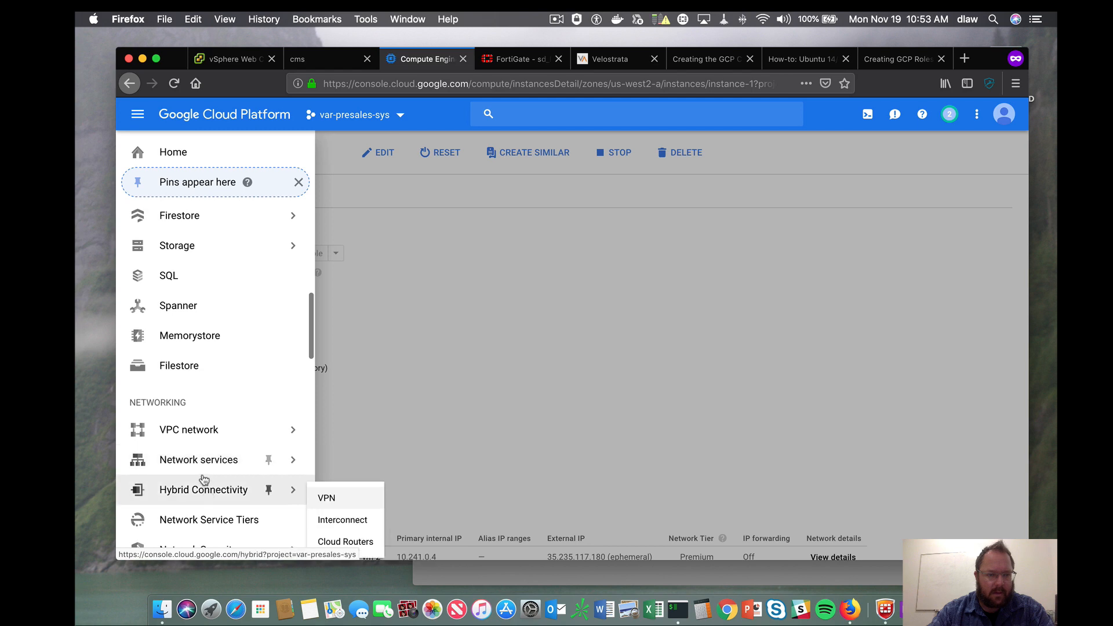
mouse_move(219, 427)
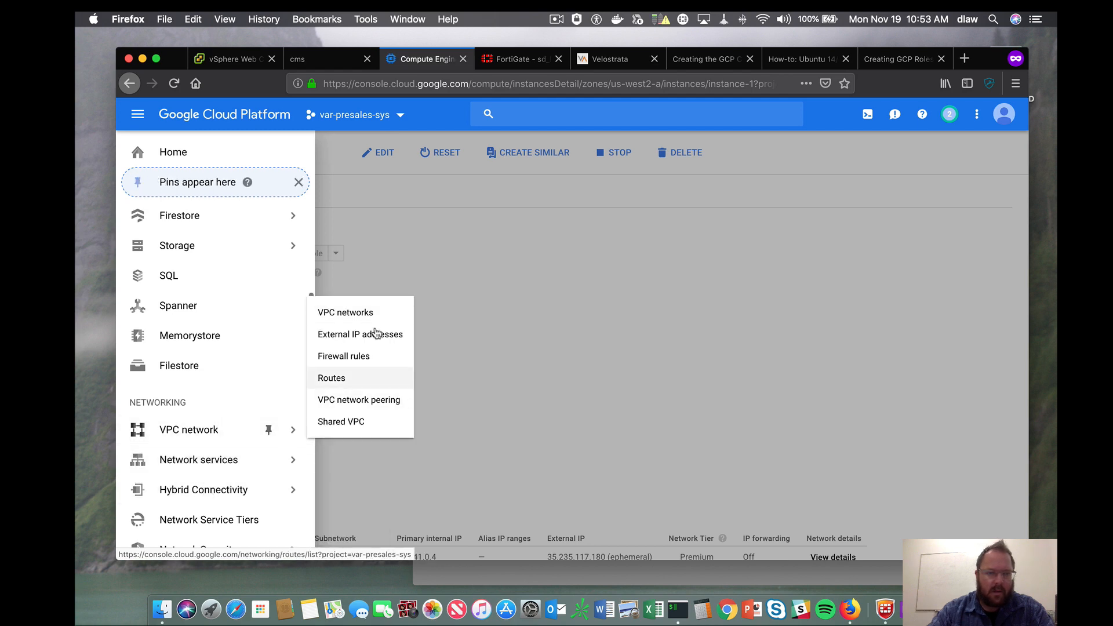
left_click(371, 357)
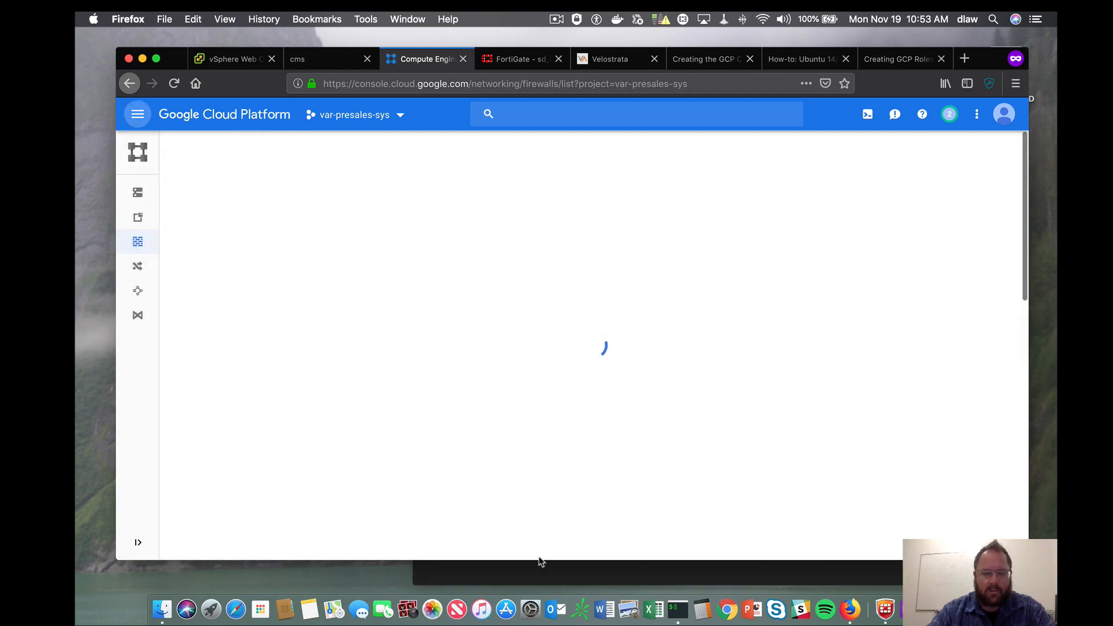
Check the instance-1 SSH session, and review the firewall rules' targets, filters and protocols for var-presales-vm-net-2.
left_click(550, 575)
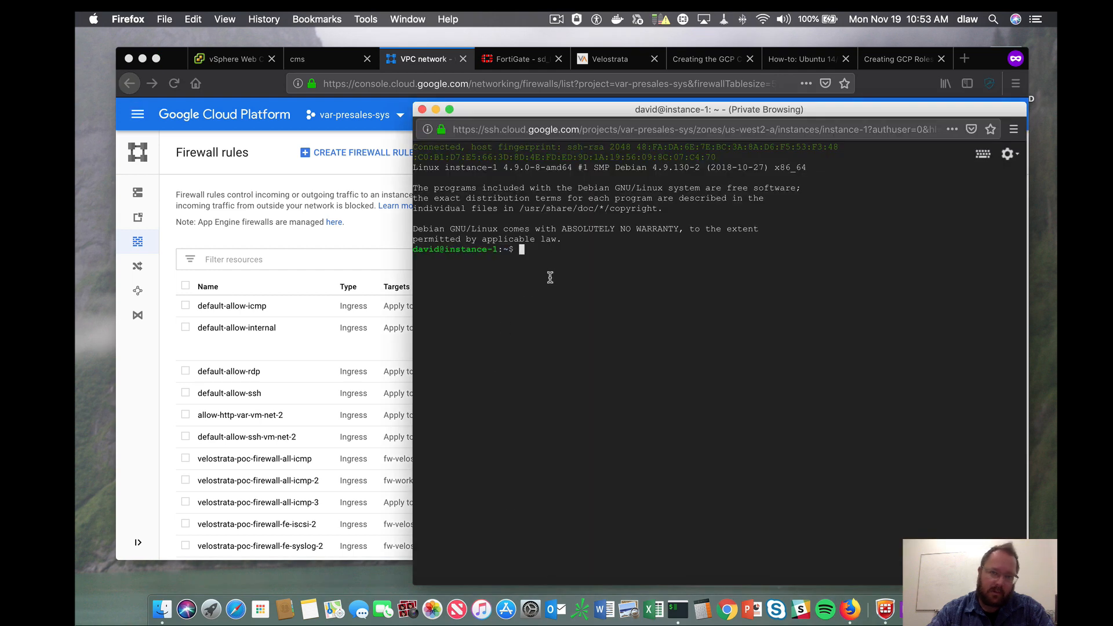
left_click(268, 261)
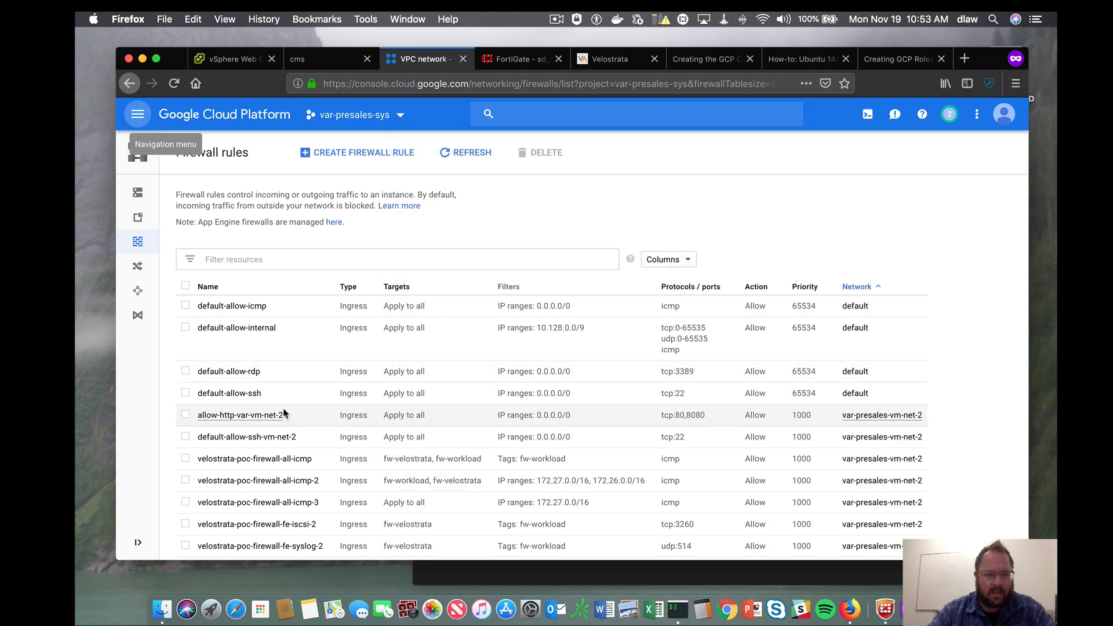
scroll(323, 399, "down", 1)
scroll(322, 399, "down", 2)
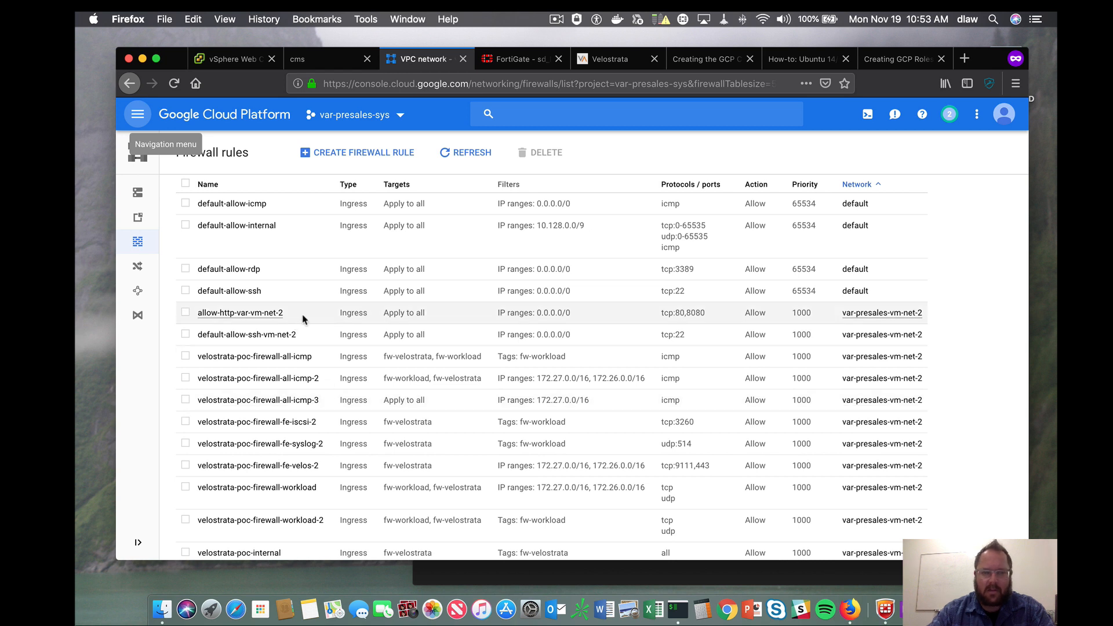
scroll(348, 324, "down", 1)
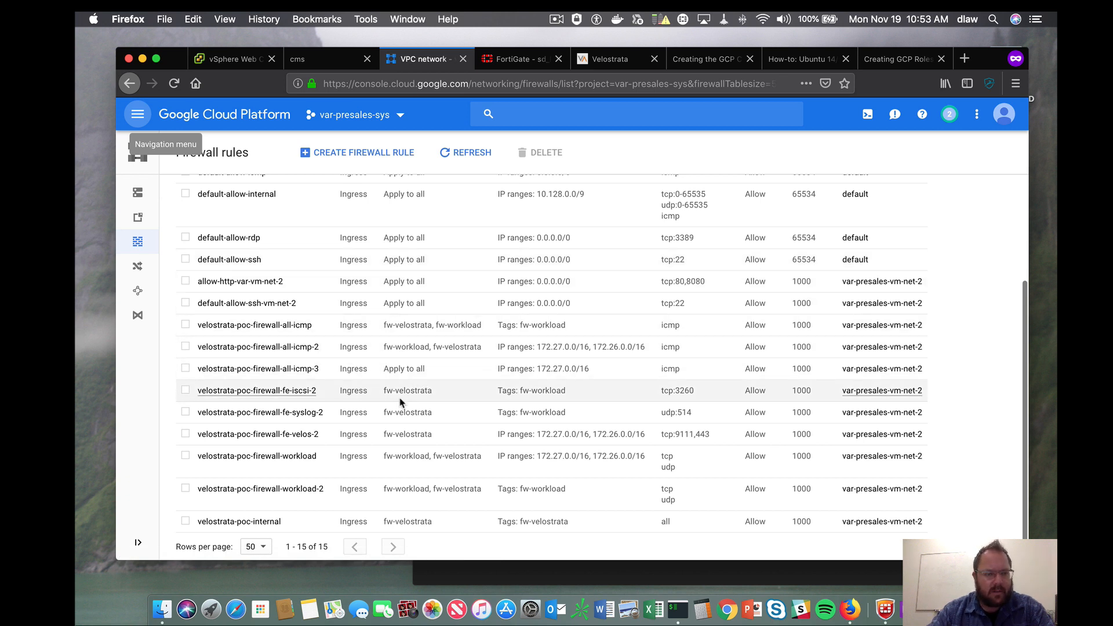
scroll(383, 414, "up", 1)
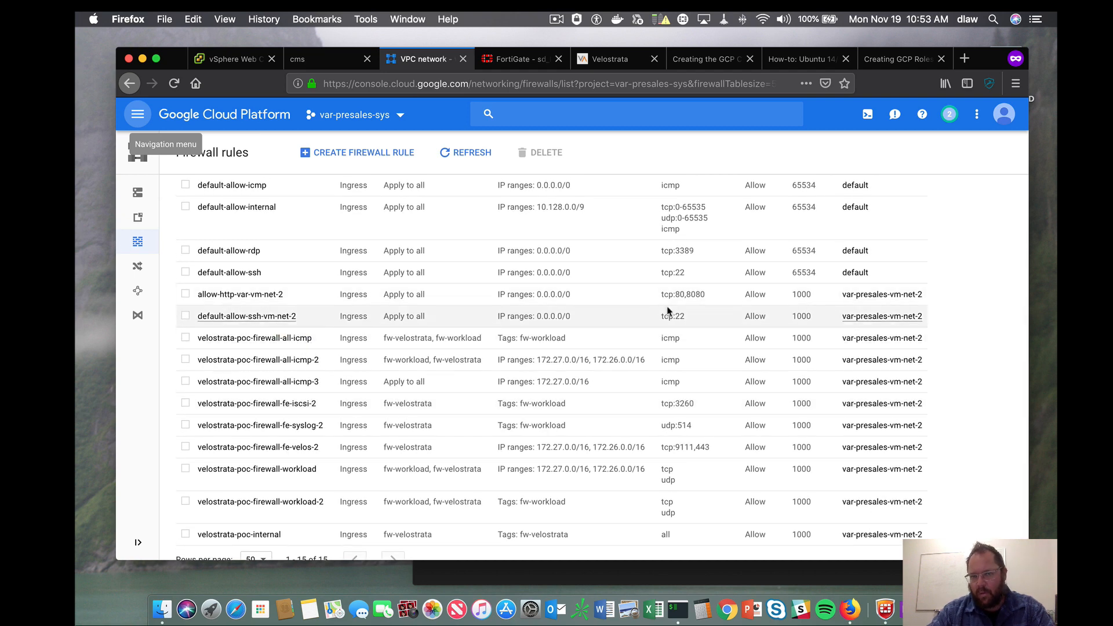
In the instance-1 SSH session, moved within view, ping the on-premises address 172.27.41.135 and stop the ping after a few replies.
left_click(904, 60)
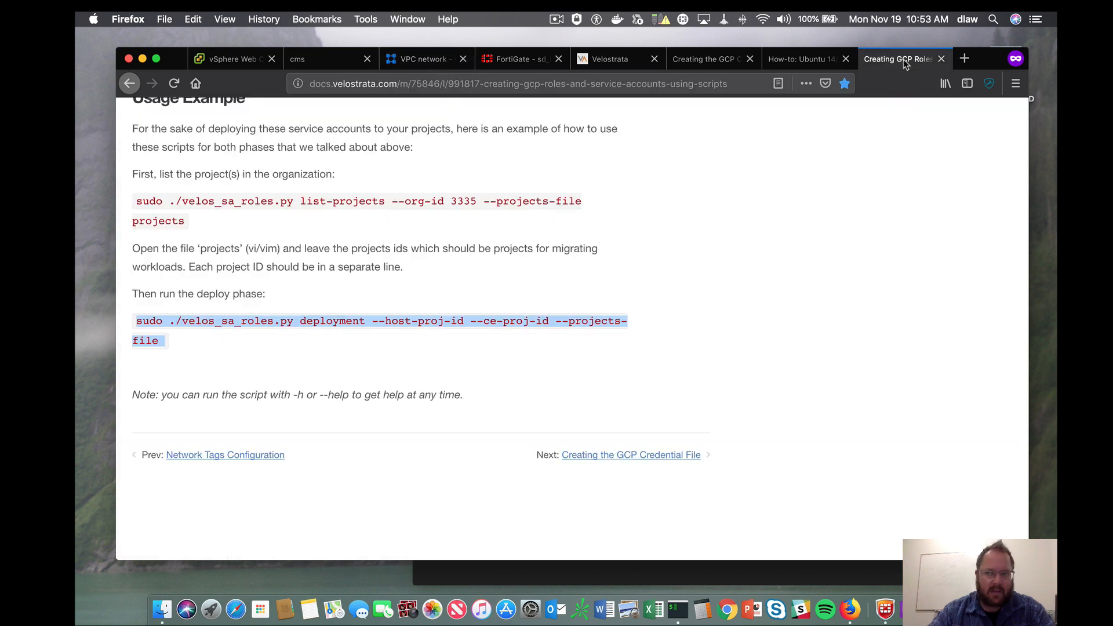
left_click(325, 67)
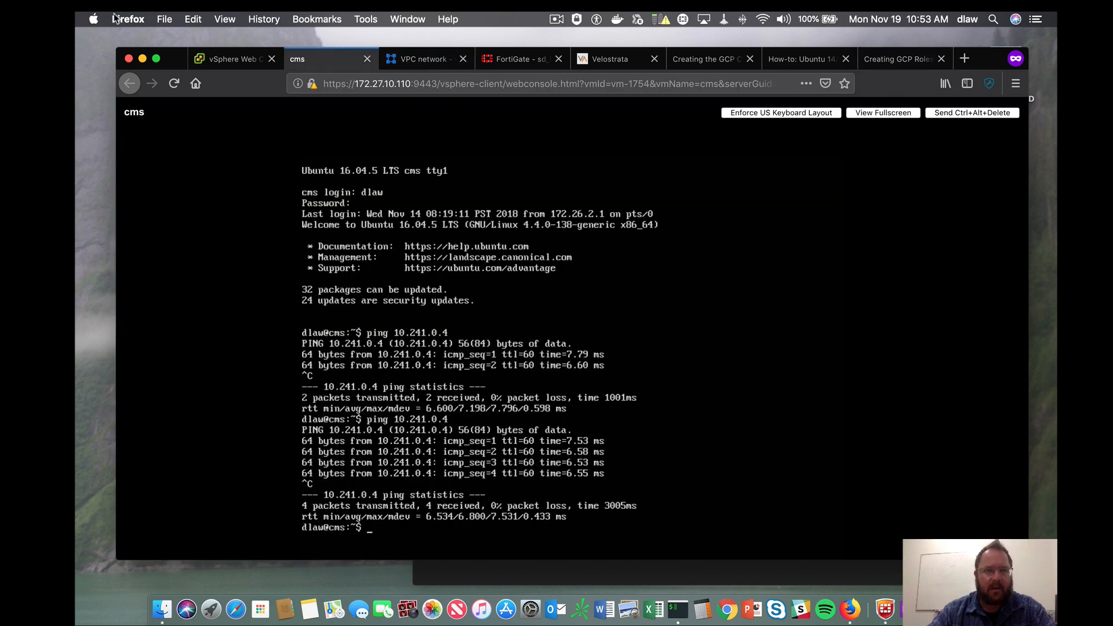
left_click(723, 581)
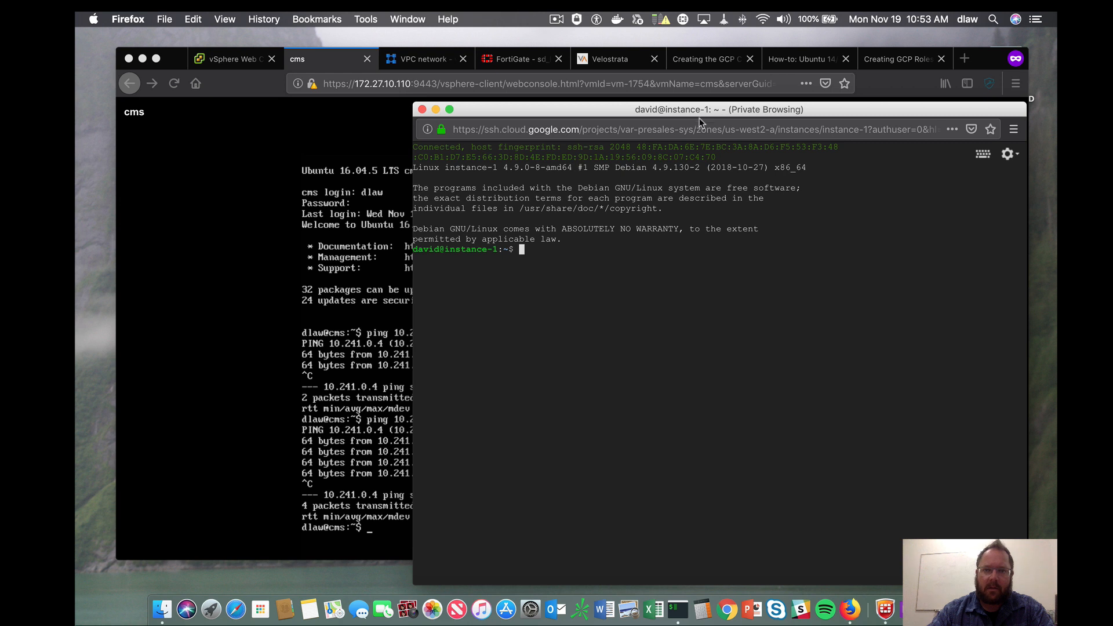
left_click_drag(699, 114, 611, 98)
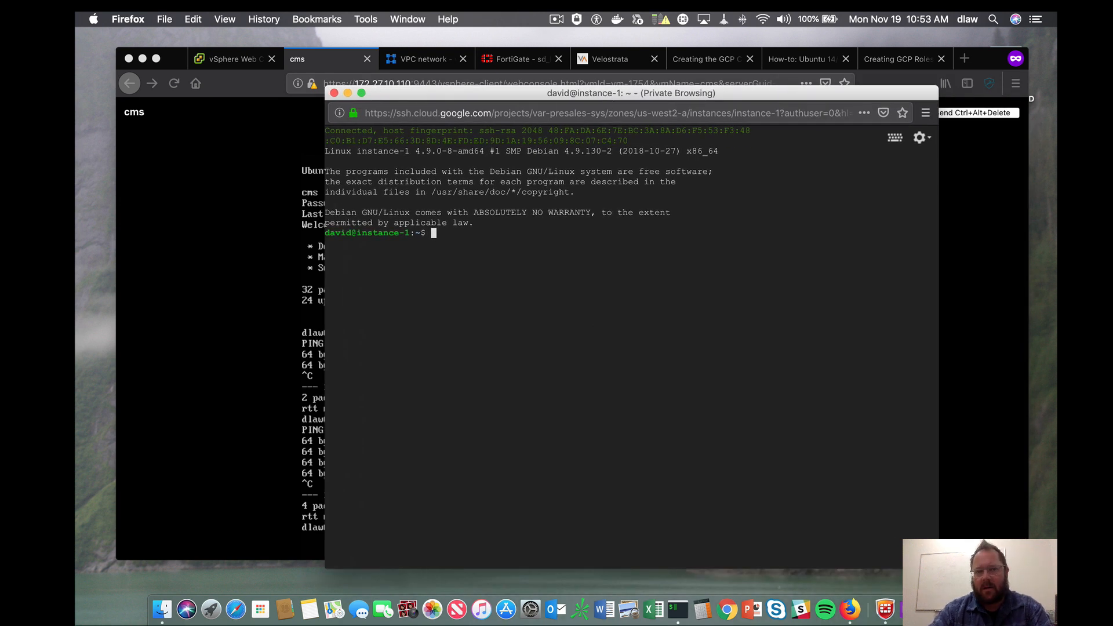
type("ping 17")
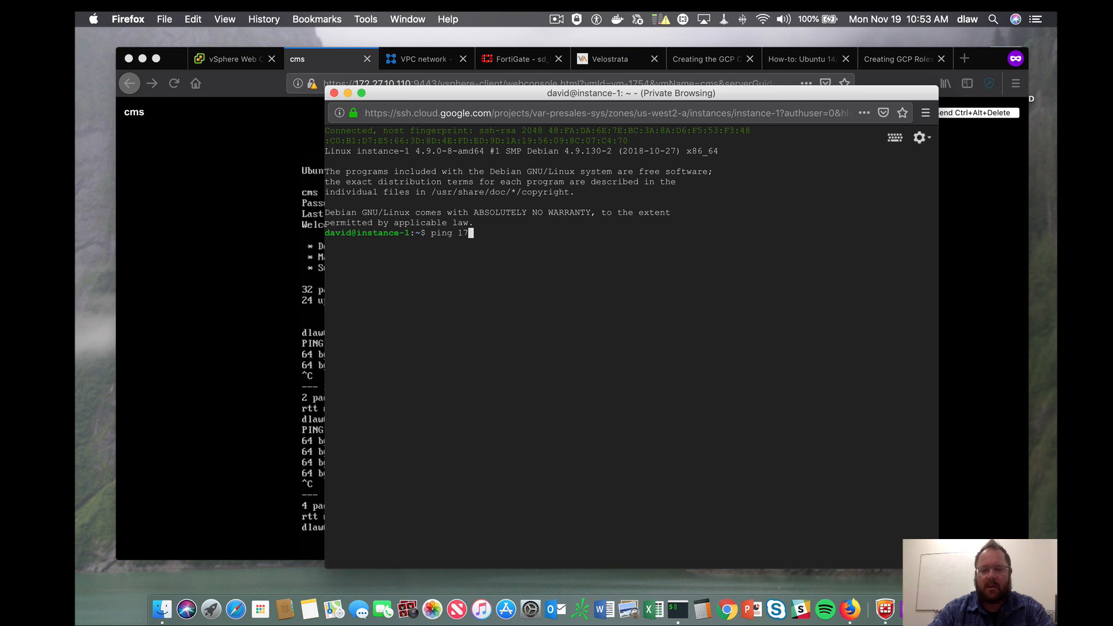
type("2.27.41.")
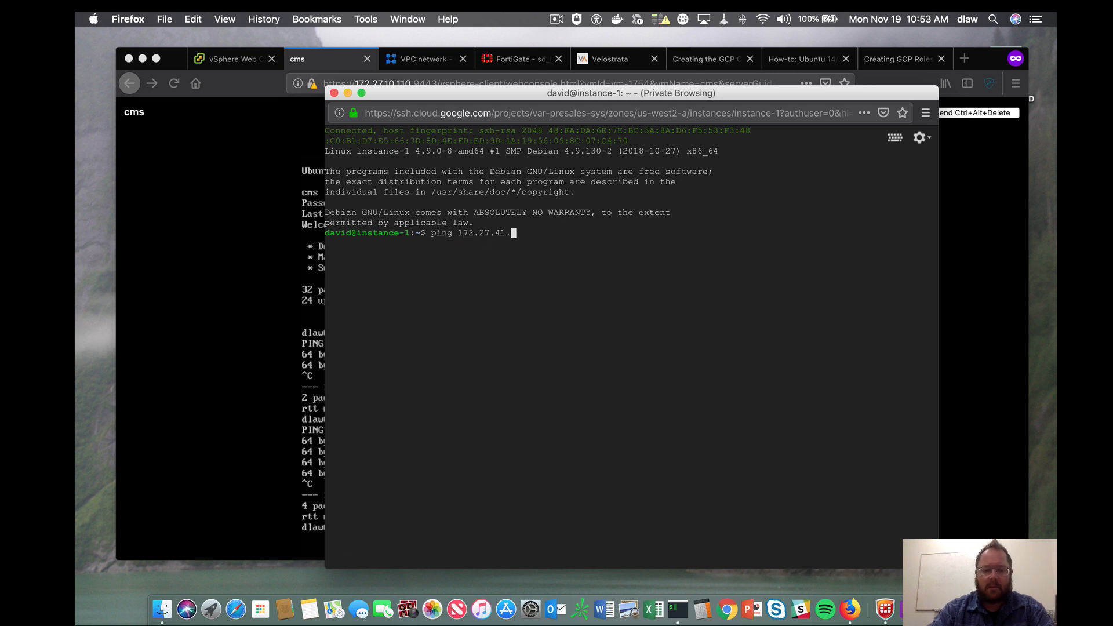
type("135")
key("Return")
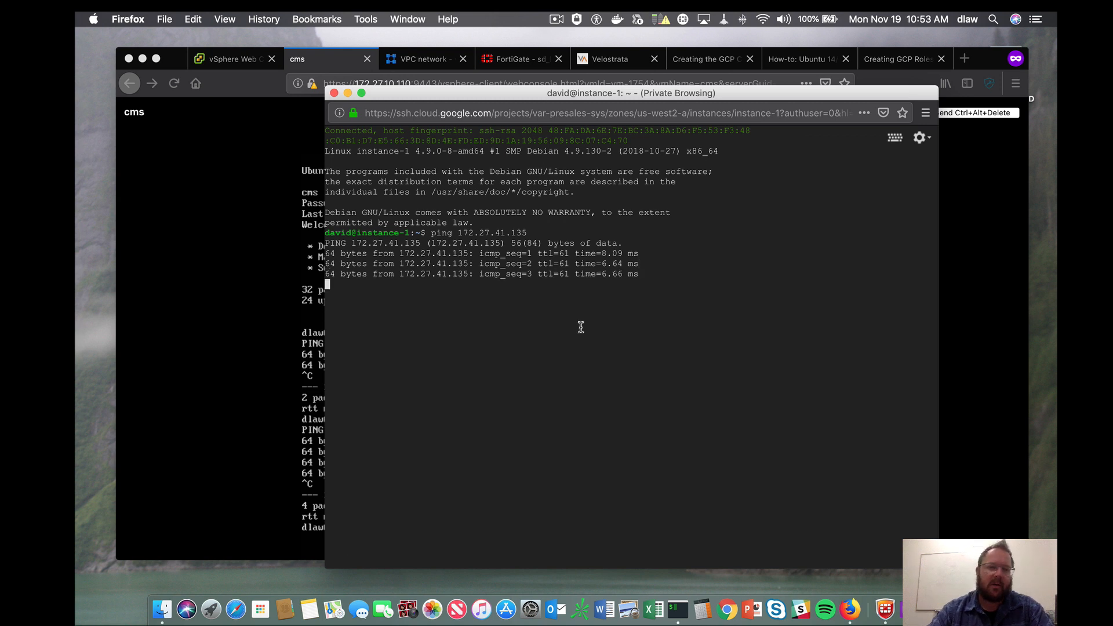
key("ctrl+c")
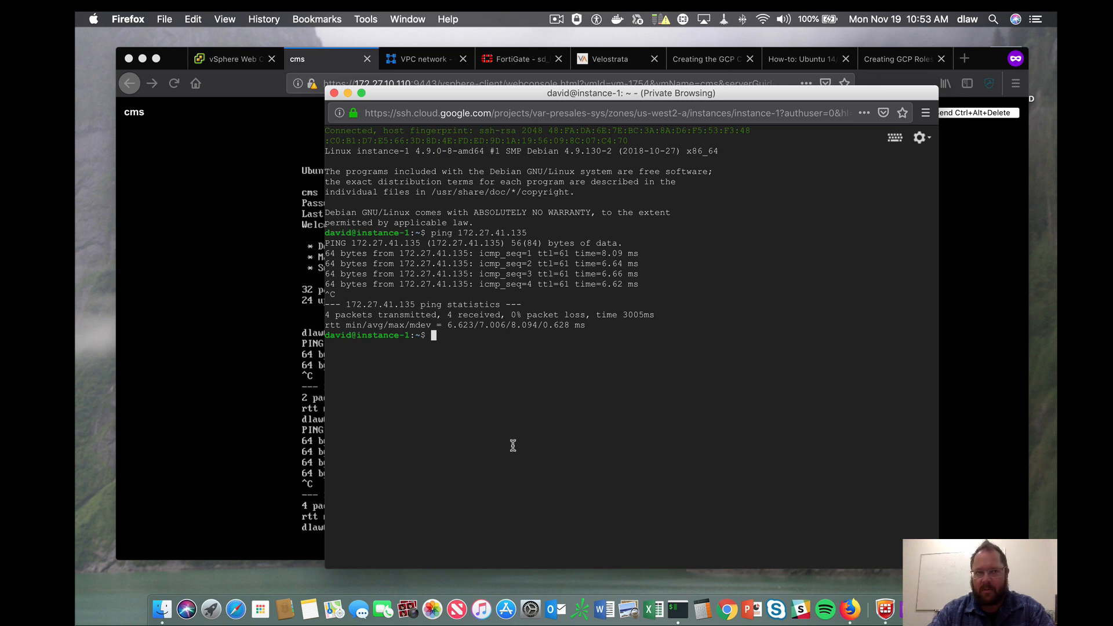
Switch to the vSphere Web Client and start deploying an OVF template on the HX cluster.
left_click(236, 67)
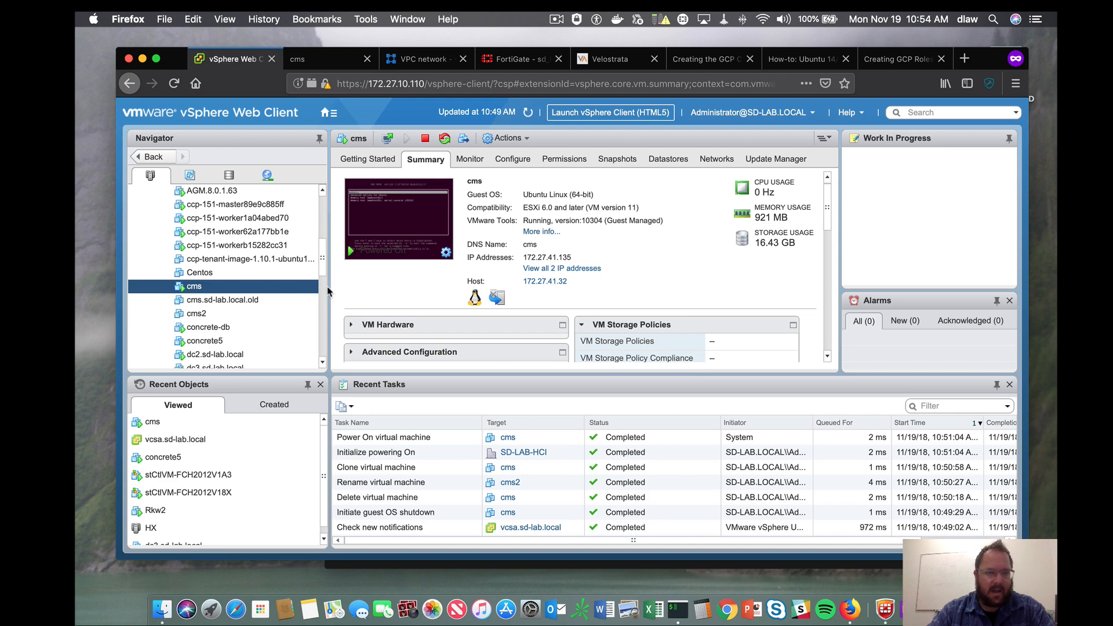
left_click_drag(322, 269, 324, 235)
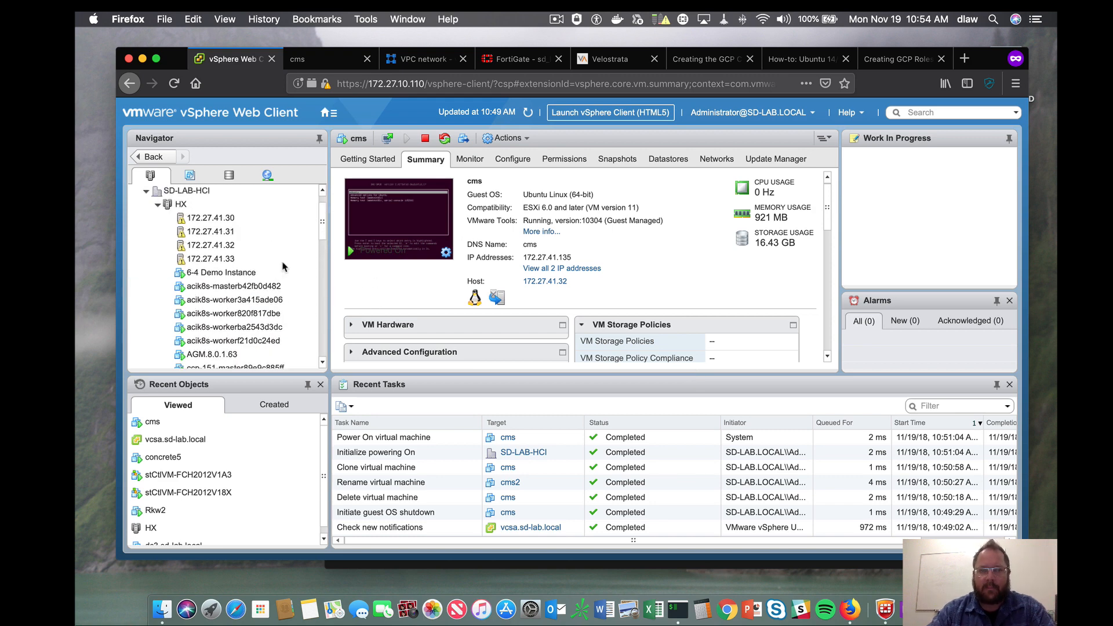
scroll(322, 225, "up", 2)
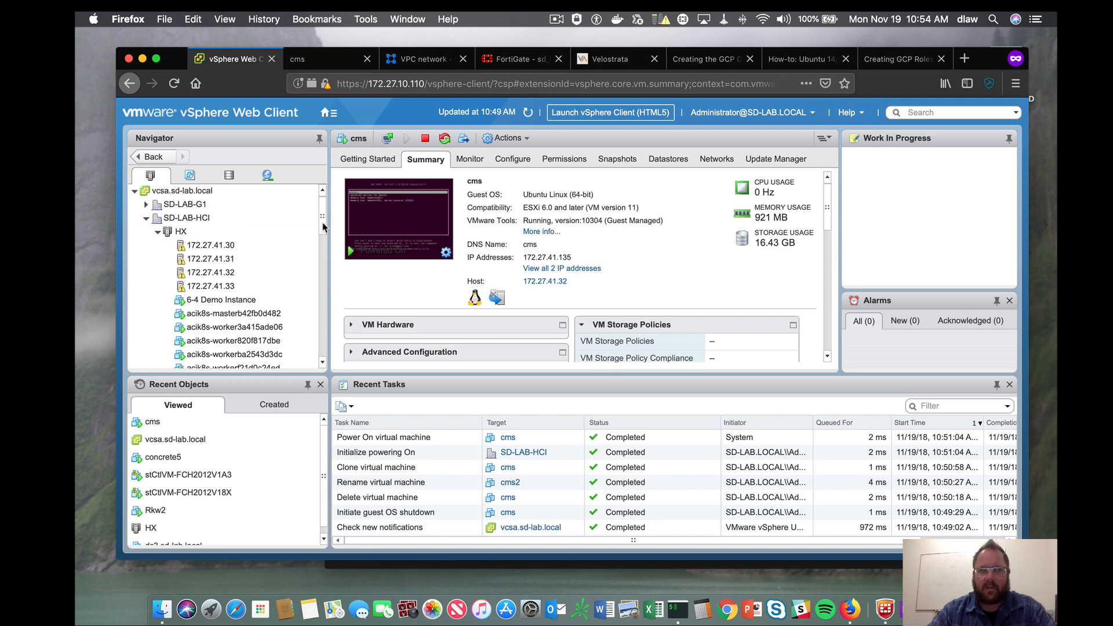
left_click(187, 232)
right_click(189, 233)
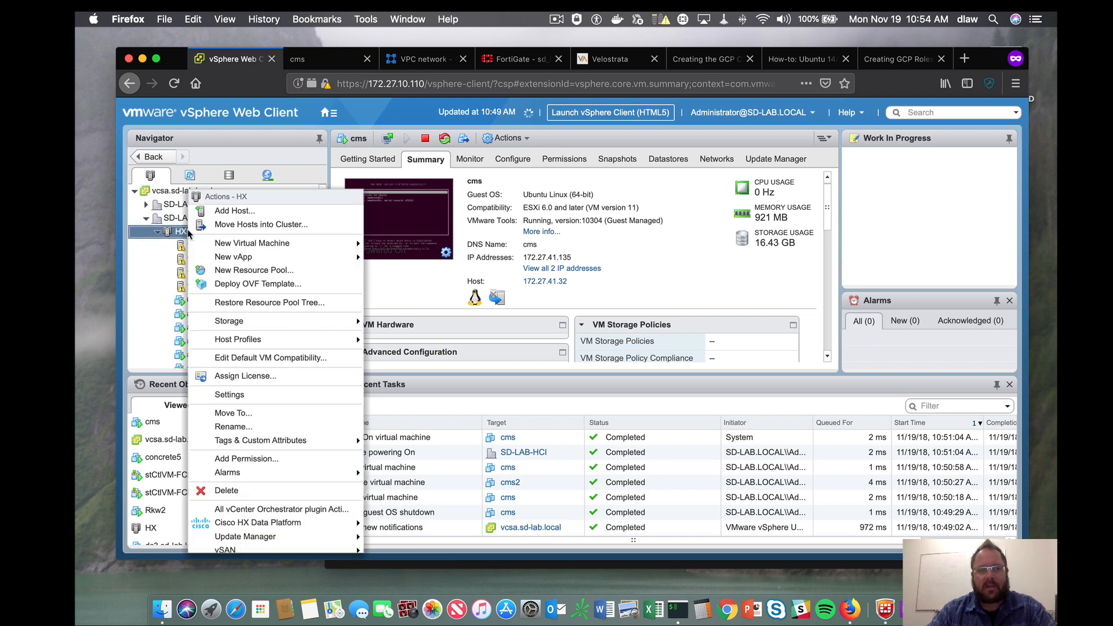
left_click(264, 288)
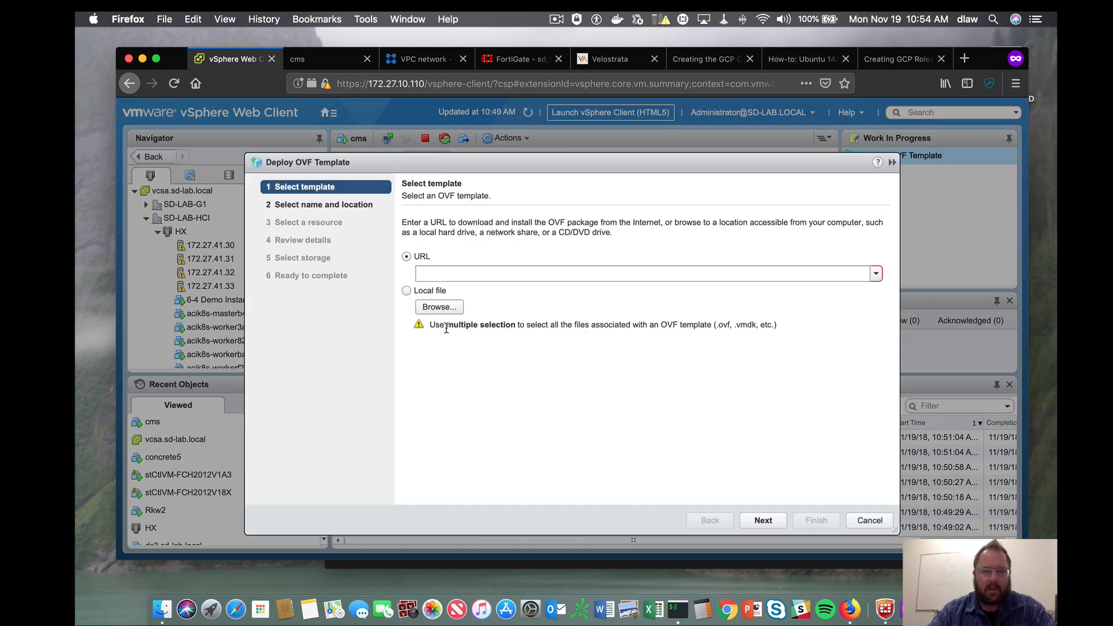
Use the local file velostrata_3.5.0.20487.ova from Downloads as the template source and continue to the name and location settings.
left_click(406, 291)
left_click(429, 307)
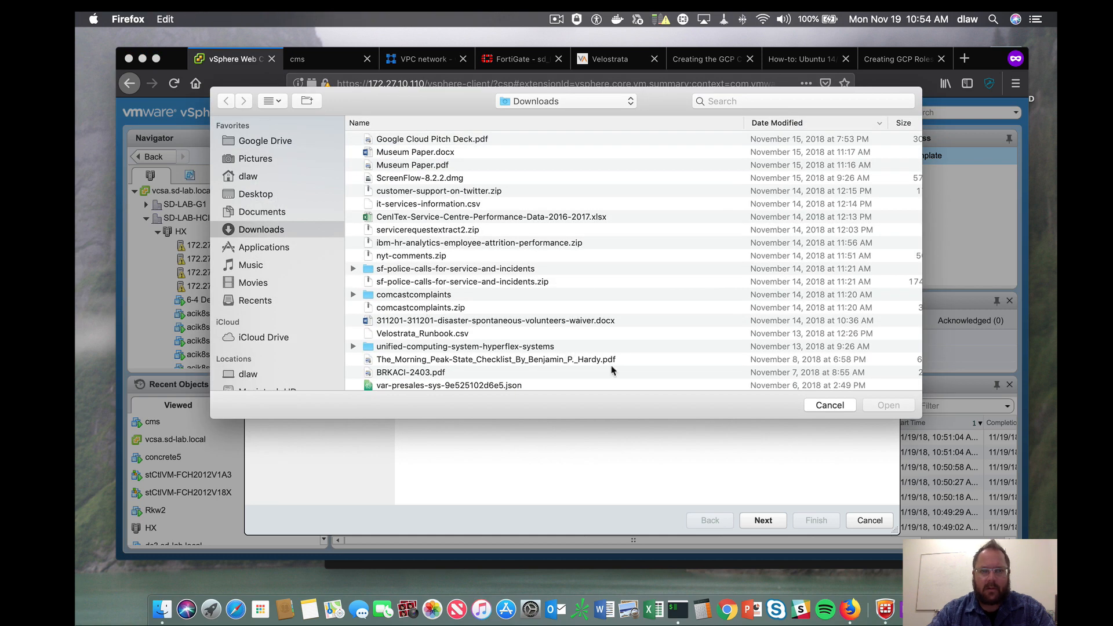
scroll(618, 367, "down", 2)
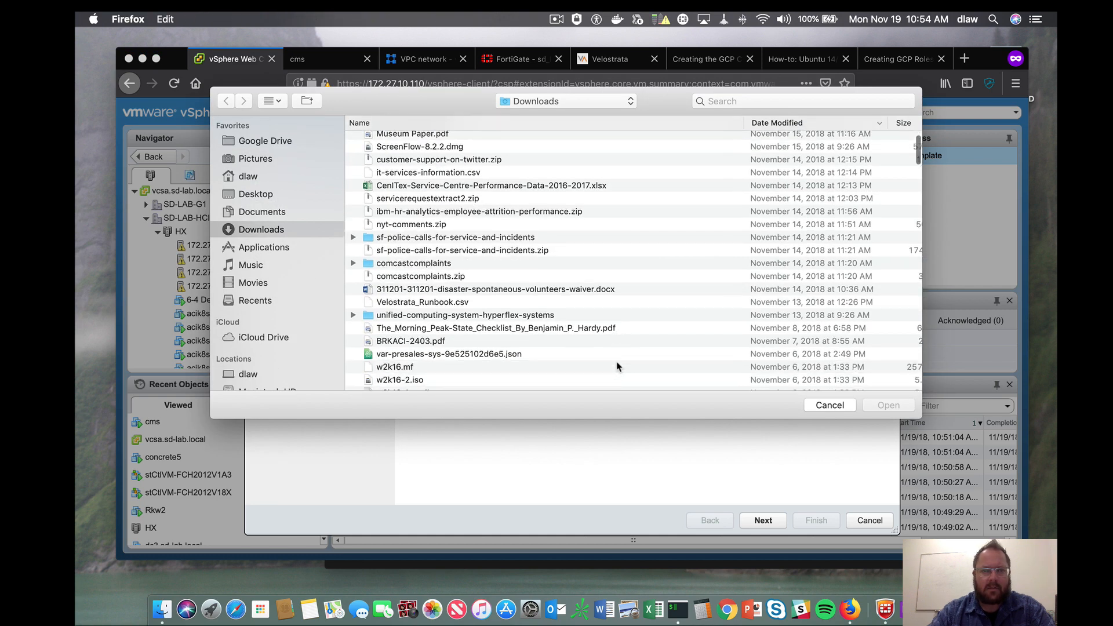
scroll(618, 366, "down", 6)
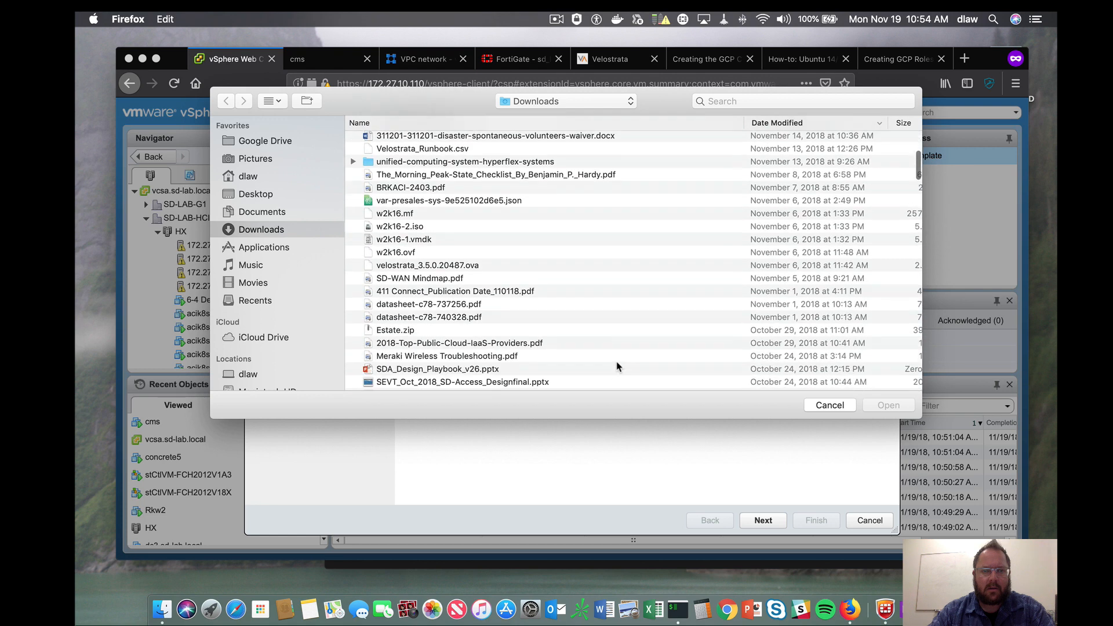
left_click(491, 254)
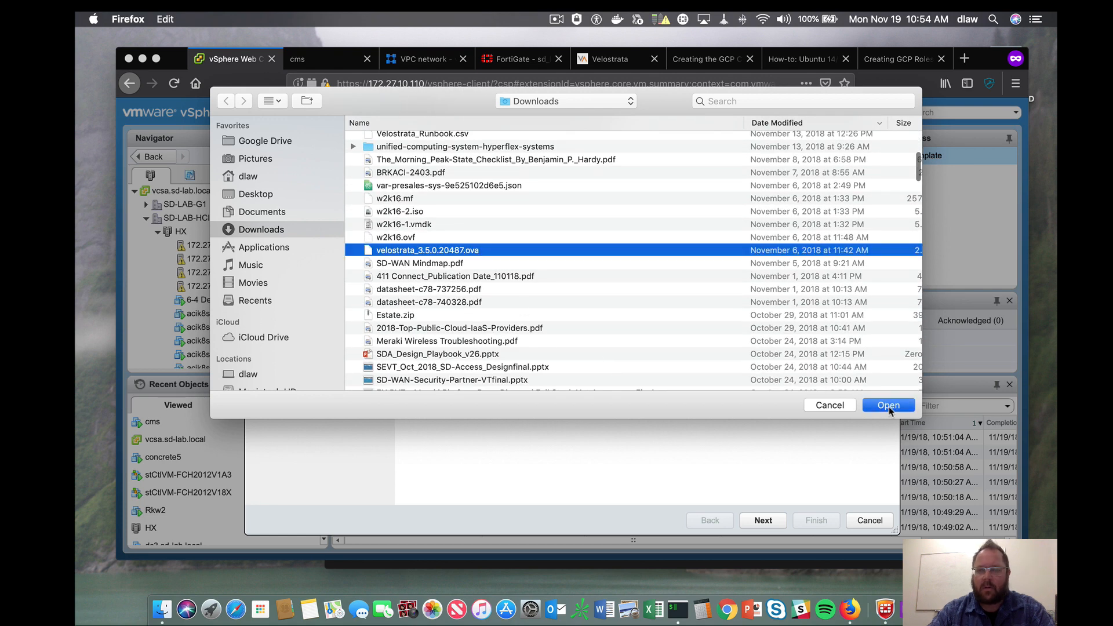
key("Return")
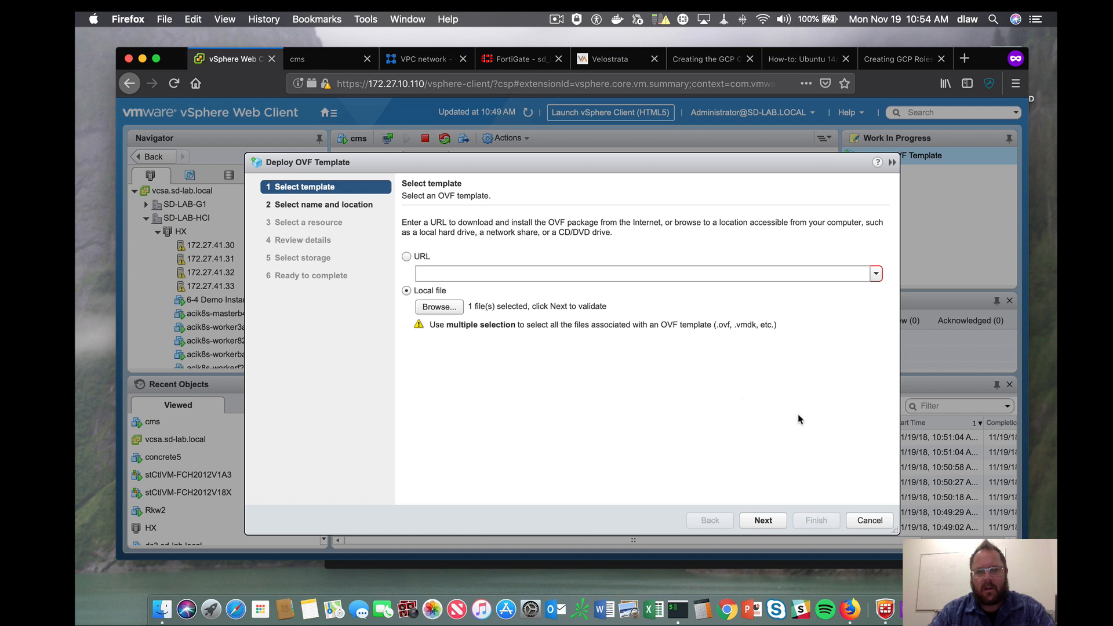
left_click(762, 520)
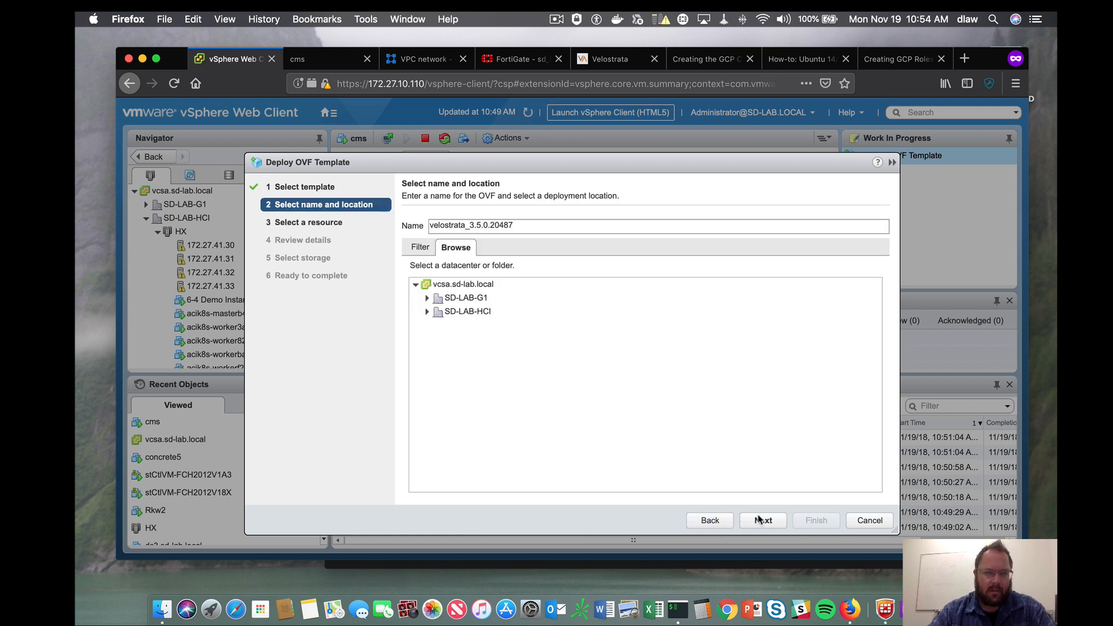
Try to deploy the template to the SD-LAB-HCI datacenter under its default name, and cancel the deployment.
left_click(470, 313)
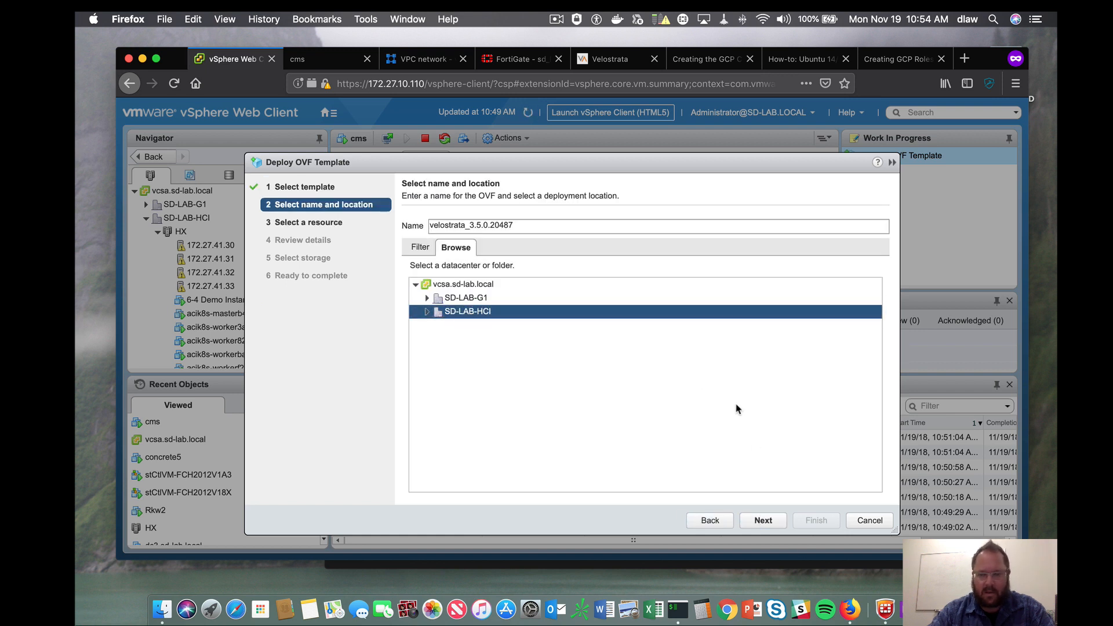
left_click(765, 521)
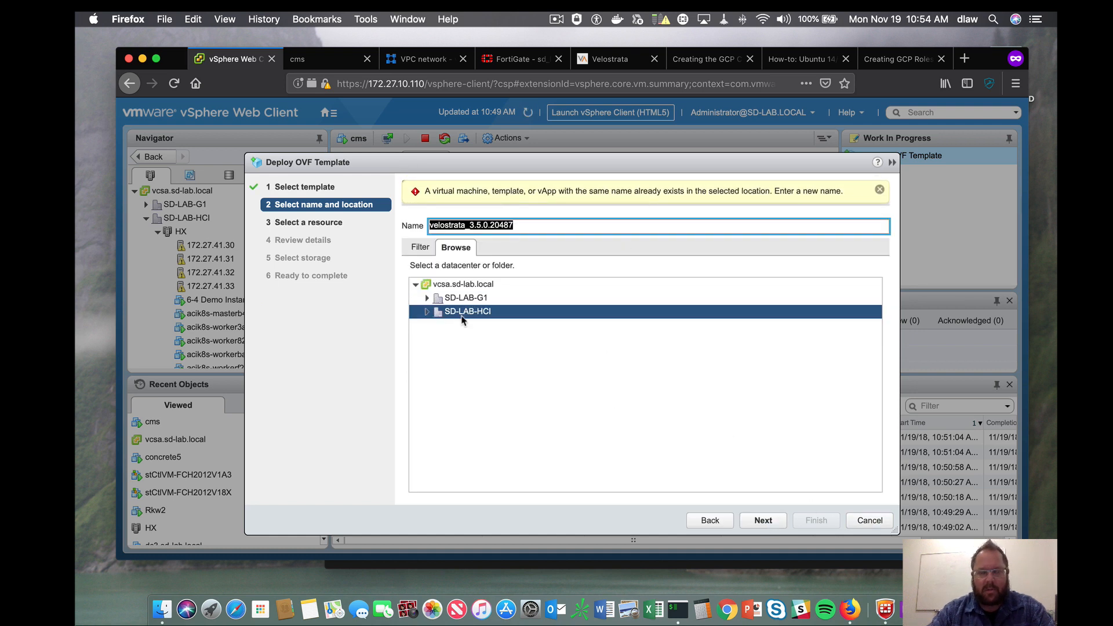
left_click(870, 520)
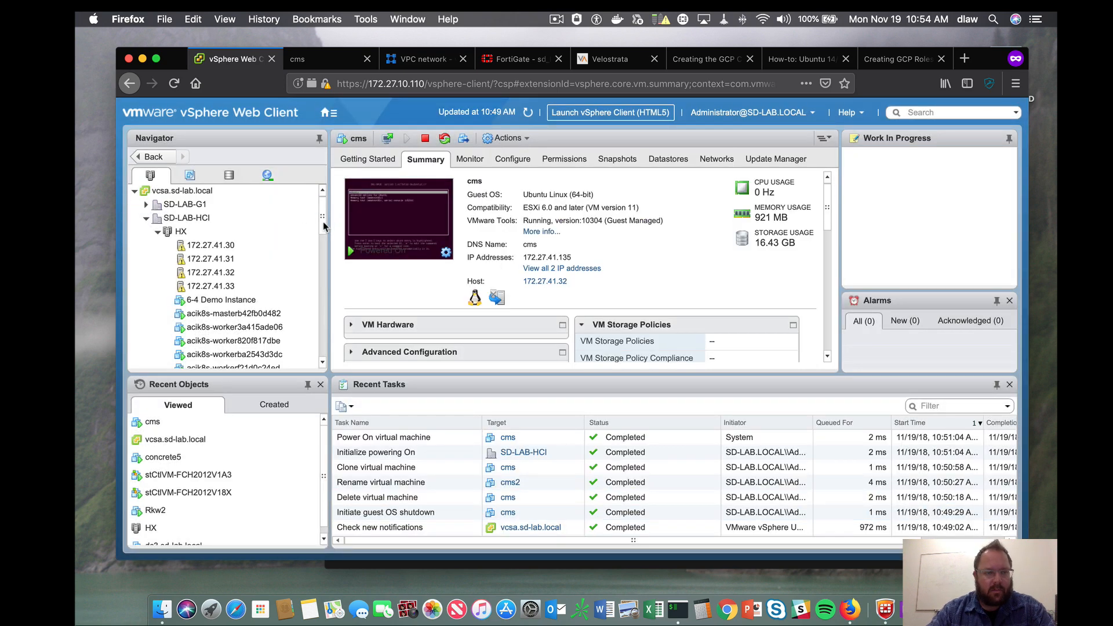
Open the settings of the existing velostrata_3.5.0.20487 VM and show its vApp options.
left_click_drag(322, 222, 320, 342)
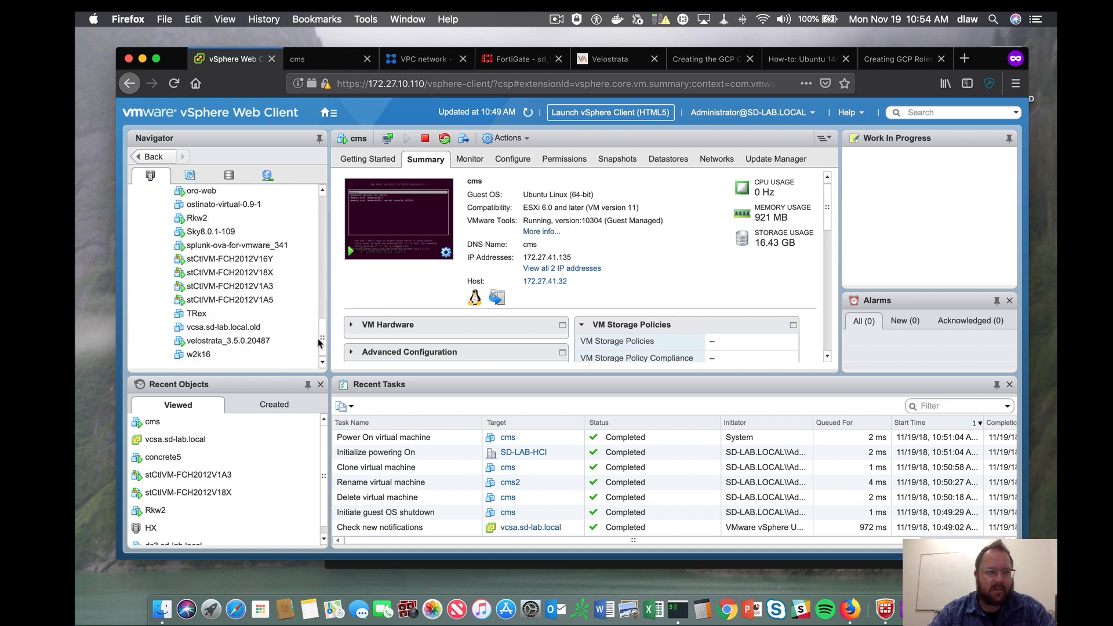
left_click(269, 340)
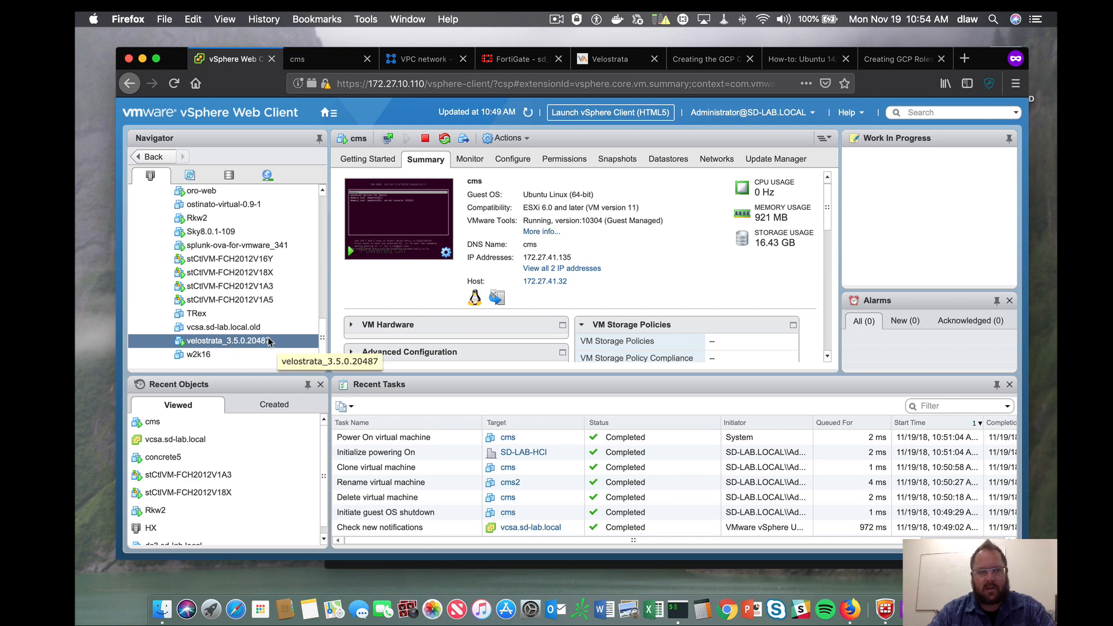
right_click(269, 342)
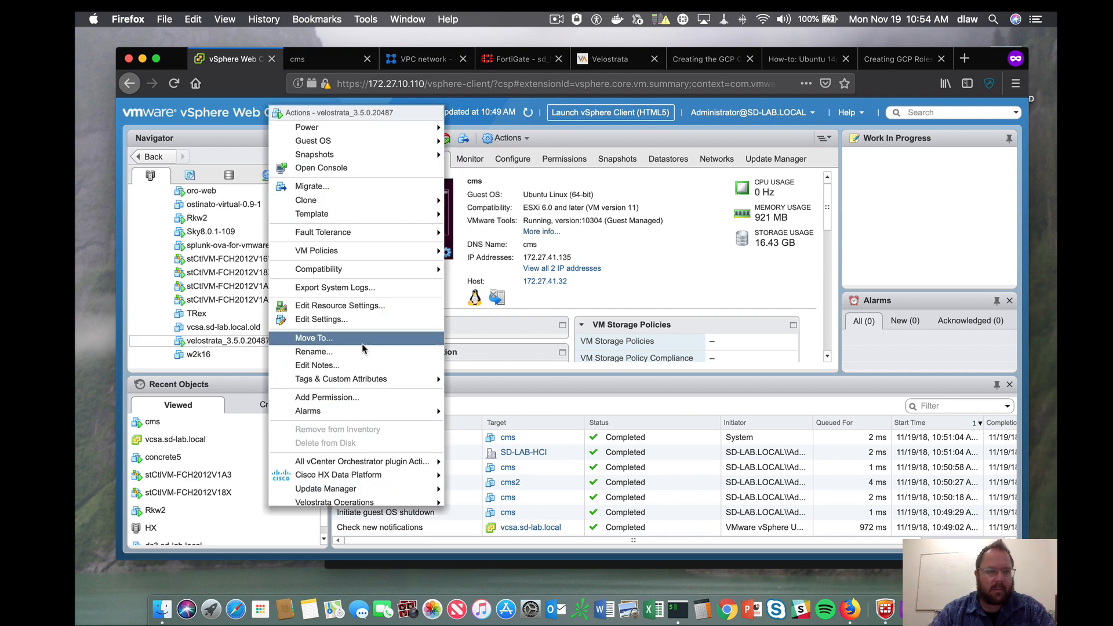
left_click(354, 319)
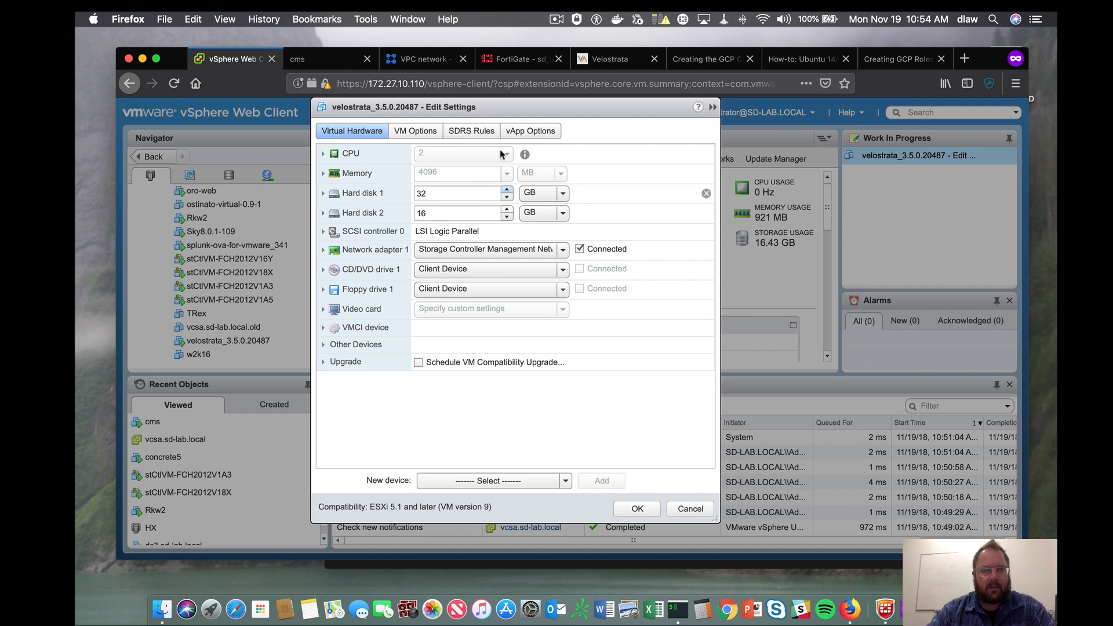
left_click(544, 131)
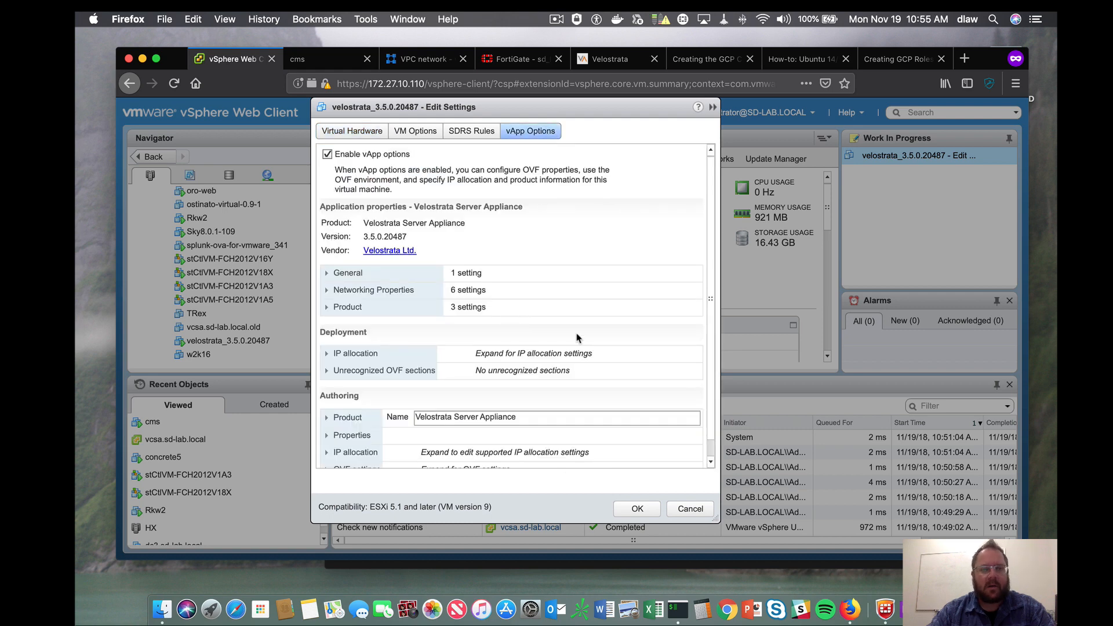
Review the Velostrata appliance's networking properties, including DNS, gateway, IP address and netmask, and its product authoring details.
left_click(329, 291)
scroll(590, 389, "down", 2)
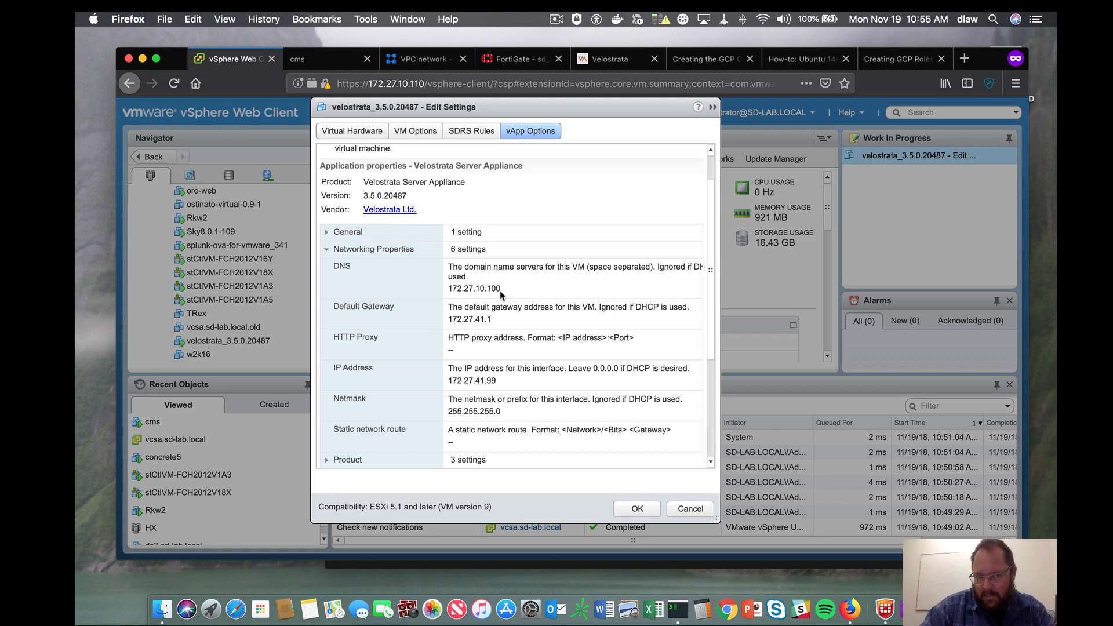
left_click_drag(501, 289, 447, 290)
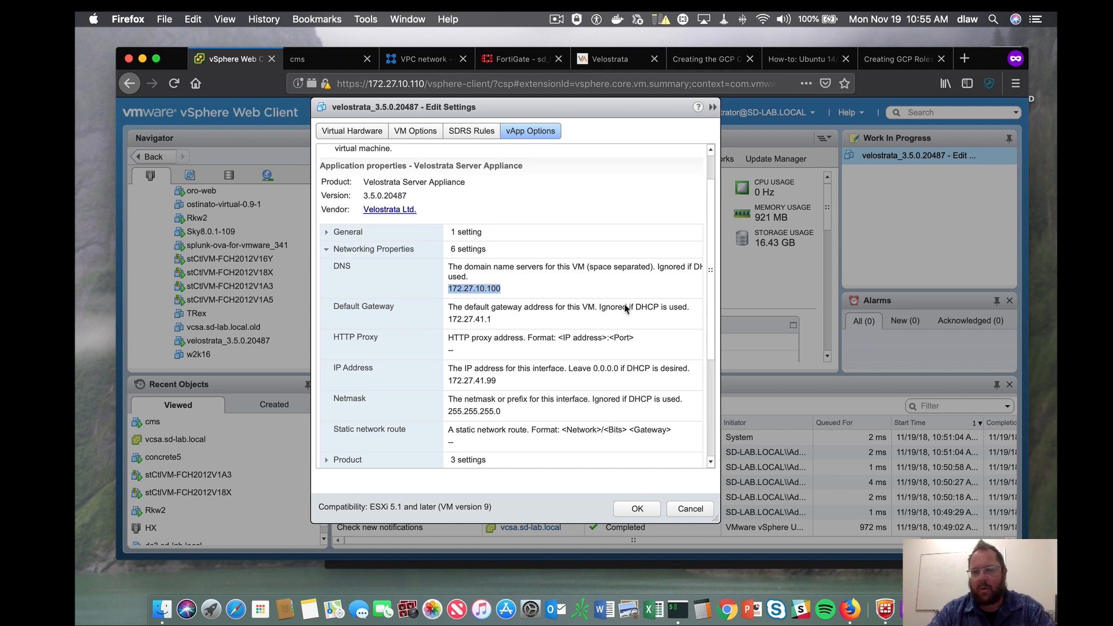
scroll(661, 290, "down", 1)
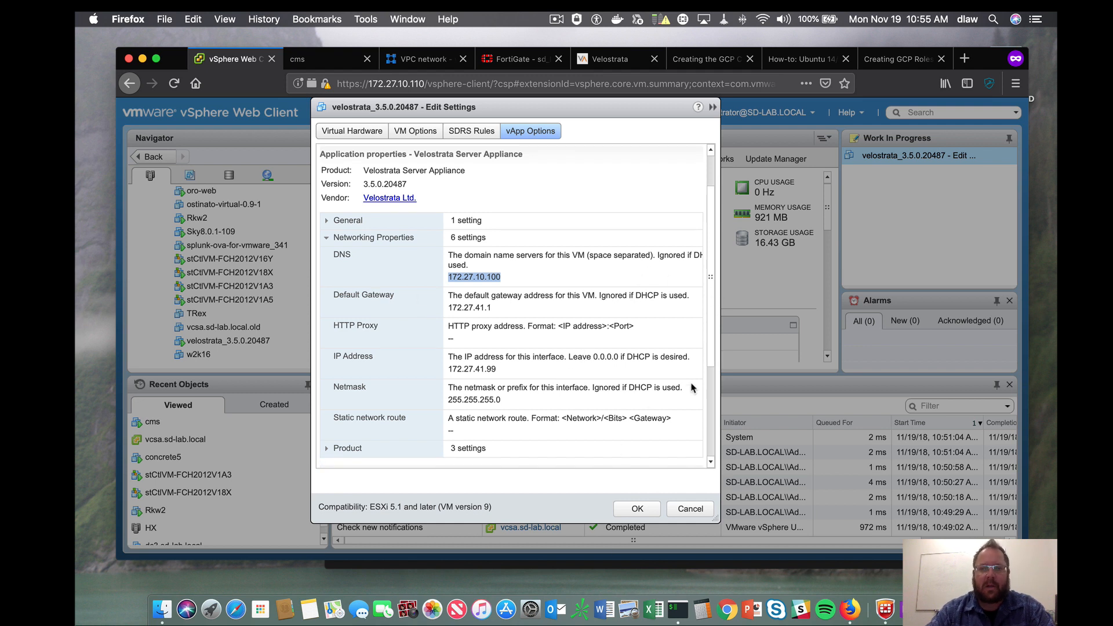
left_click_drag(711, 356, 711, 460)
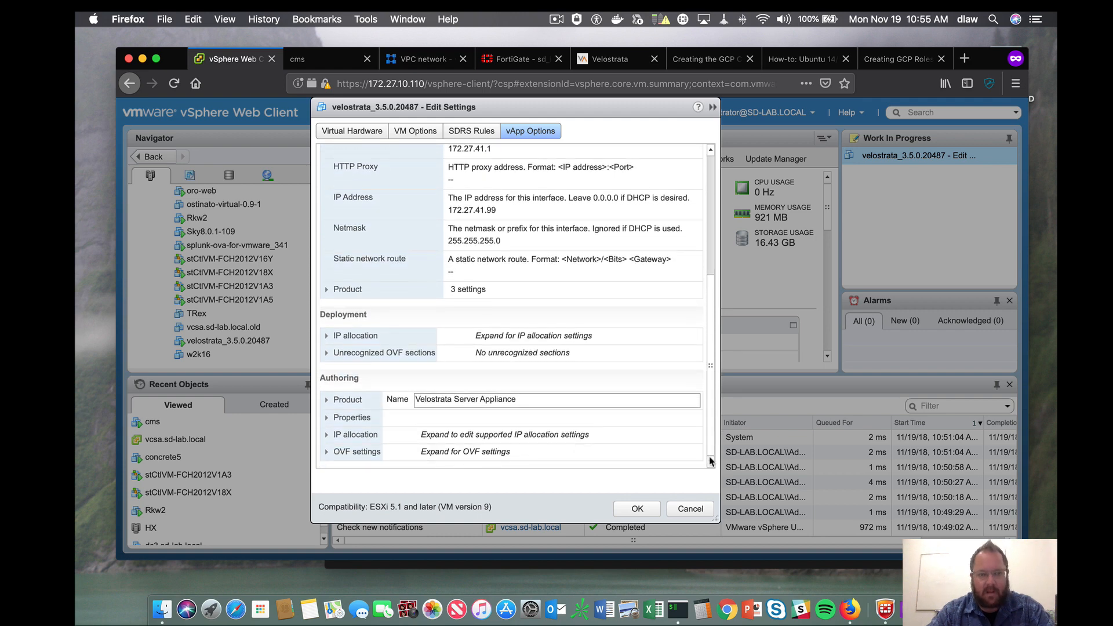
left_click(327, 399)
scroll(481, 436, "down", 5)
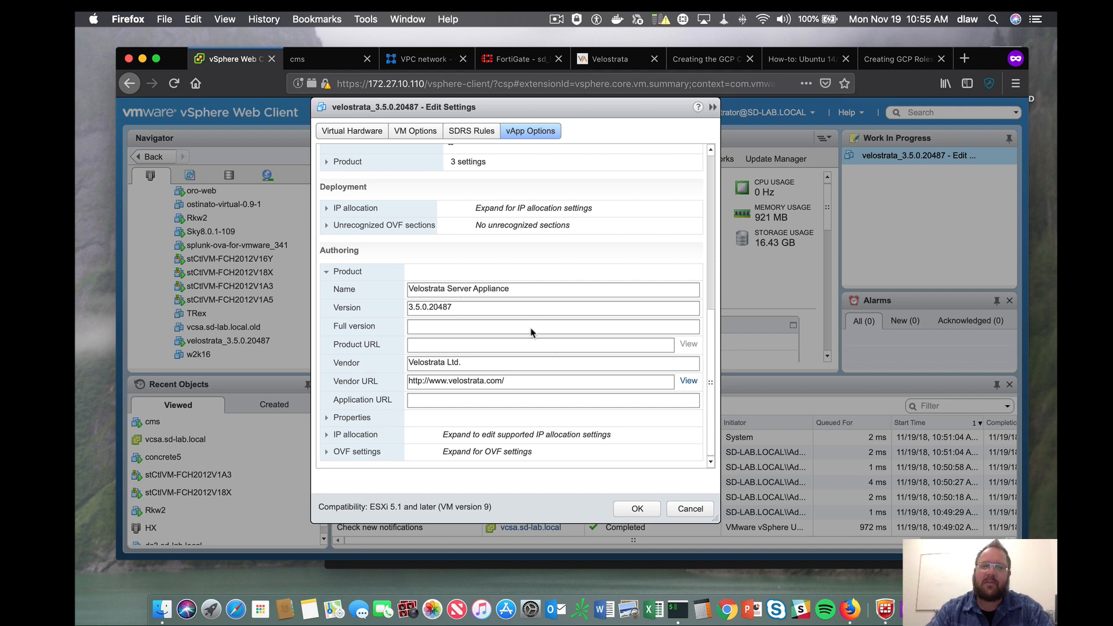
scroll(539, 341, "up", 3)
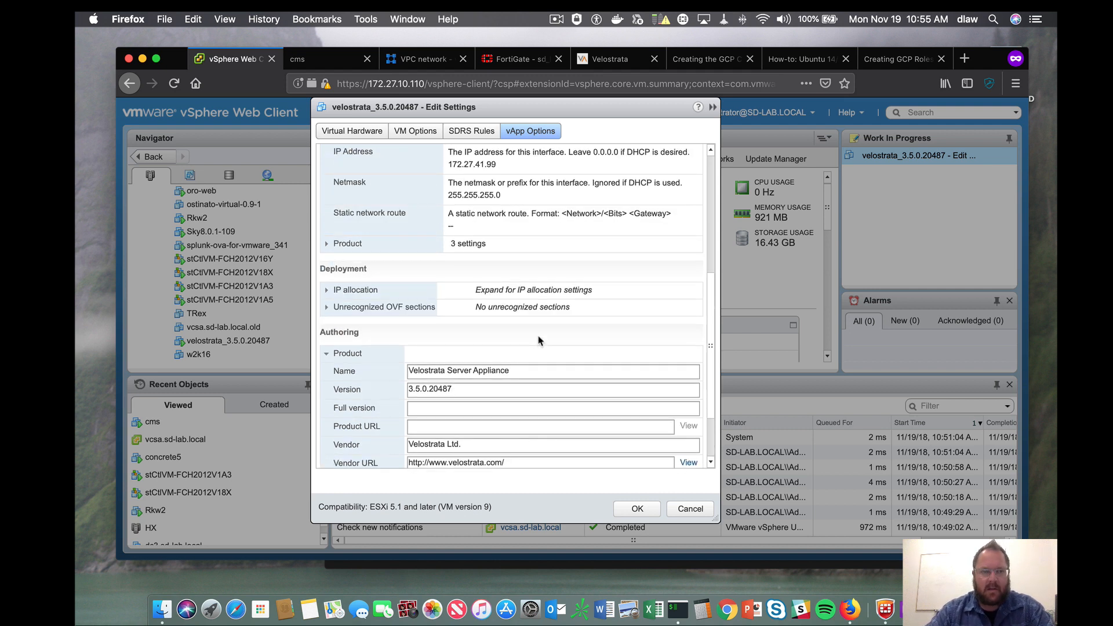
scroll(538, 340, "up", 6)
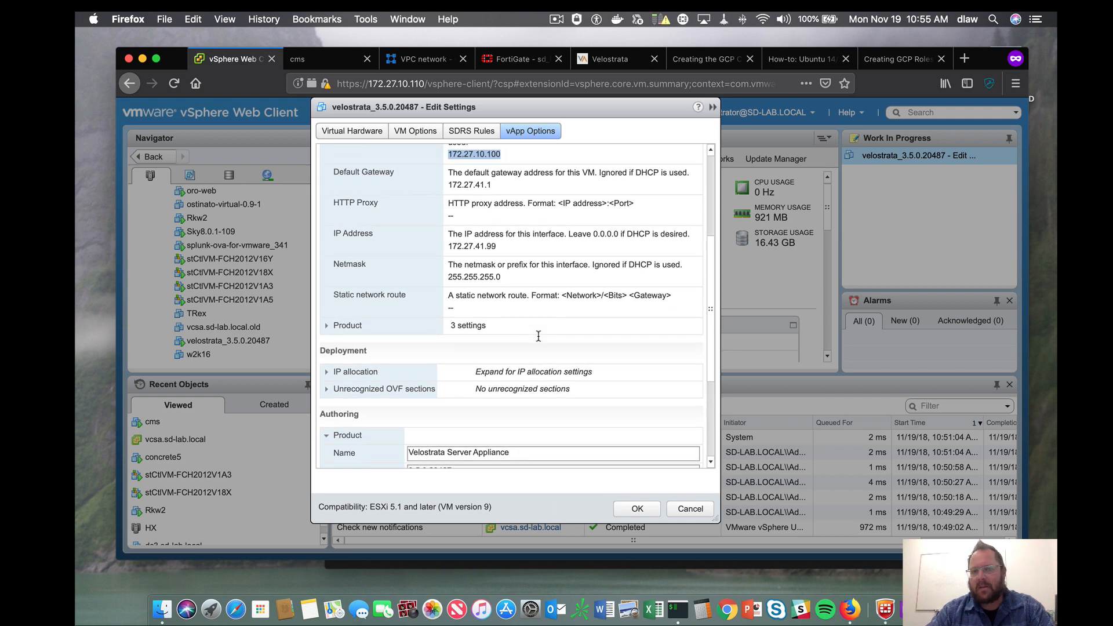
scroll(539, 336, "up", 5)
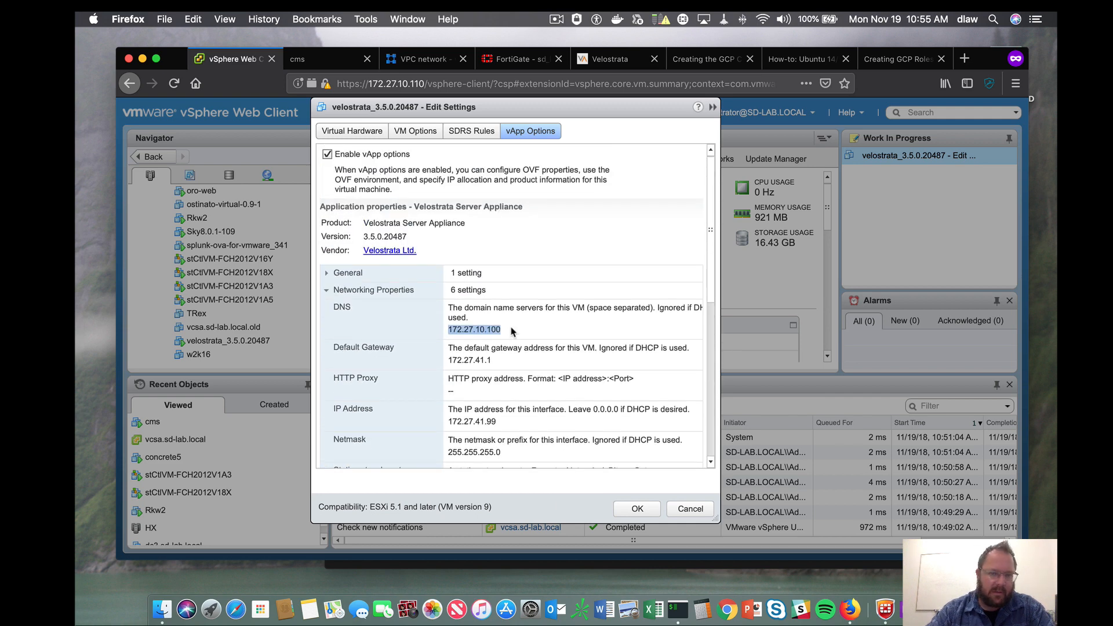
Close the appliance's settings without saving and show the summary of the velostrata_3.5.0.20487 VM.
left_click(450, 331)
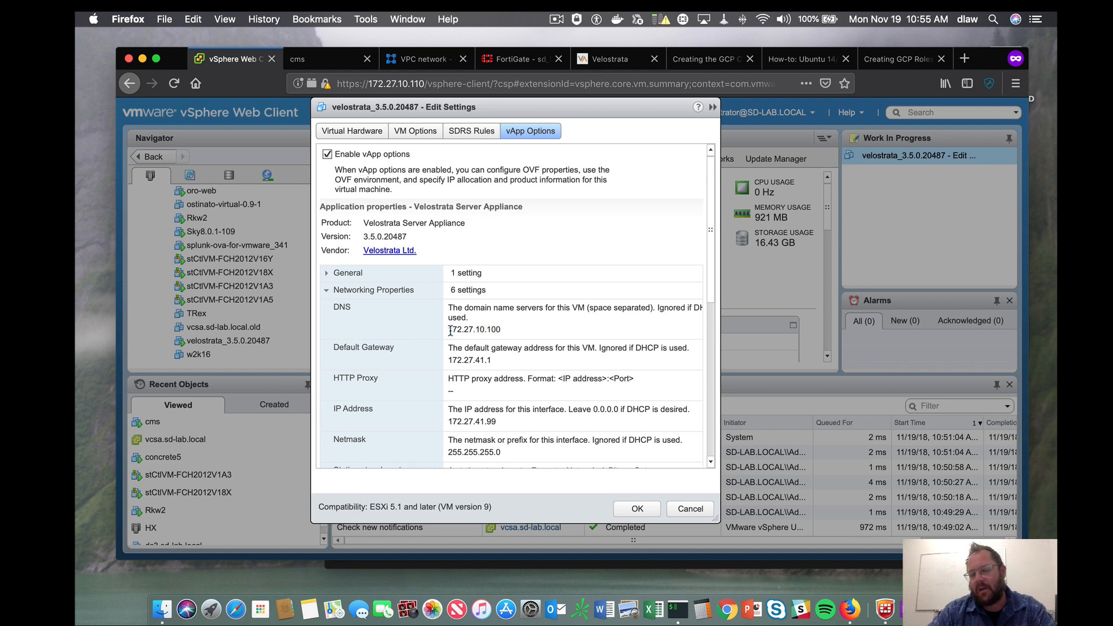
left_click(691, 511)
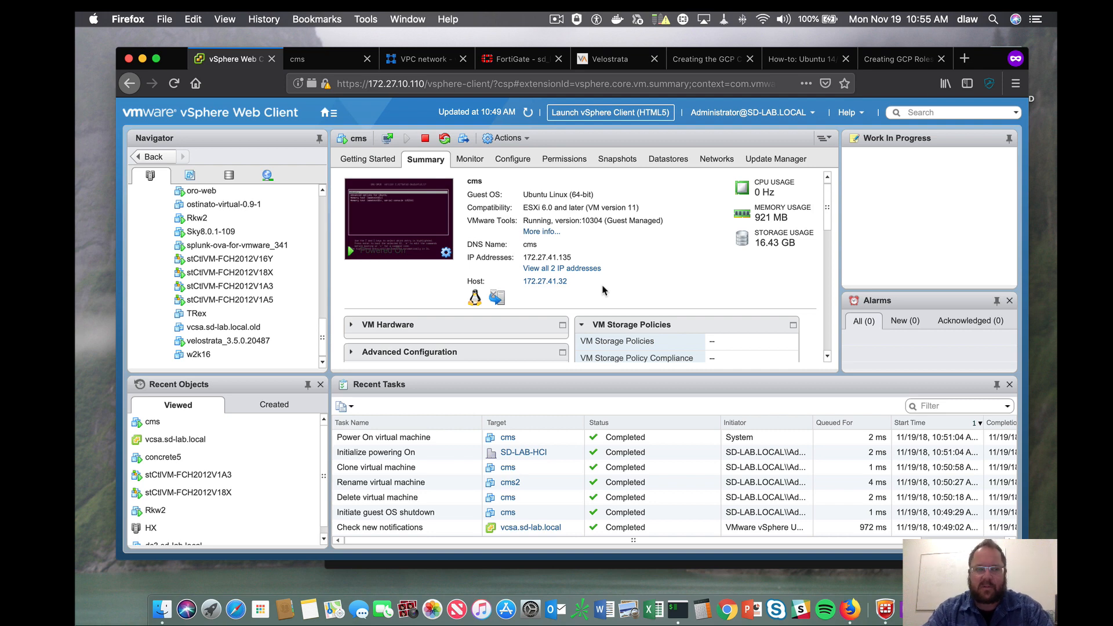
left_click(232, 341)
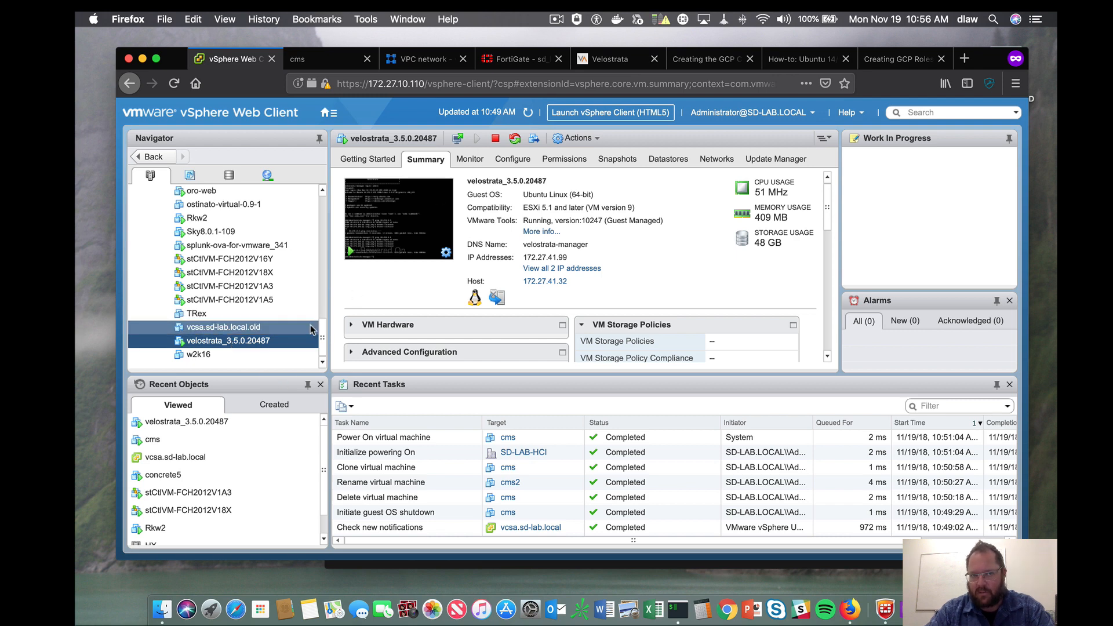
Switch to the Google Cloud console and show the details of the Velos-gcp-ce-sa service account in project var-presales-sys.
left_click(423, 58)
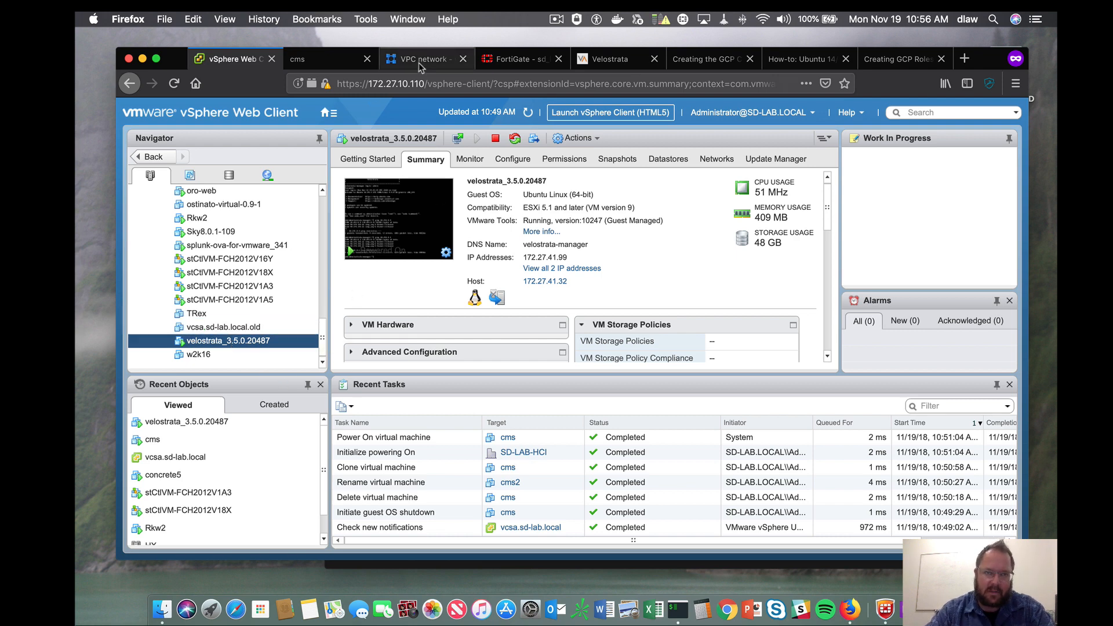
left_click(138, 115)
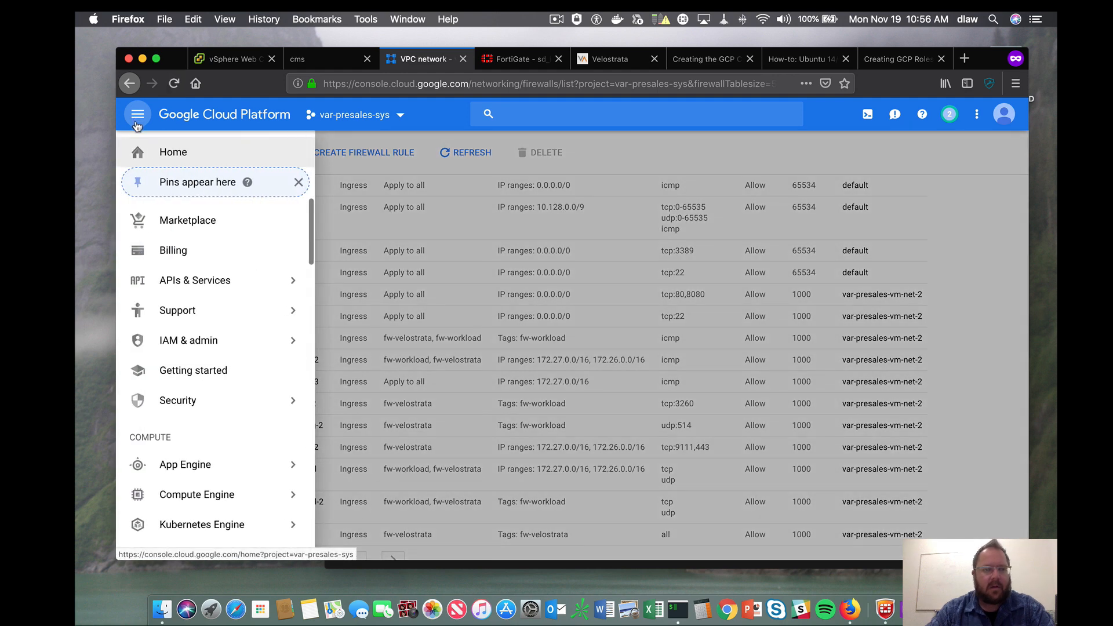
scroll(194, 250, "down", 2)
mouse_move(194, 268)
scroll(195, 268, "down", 1)
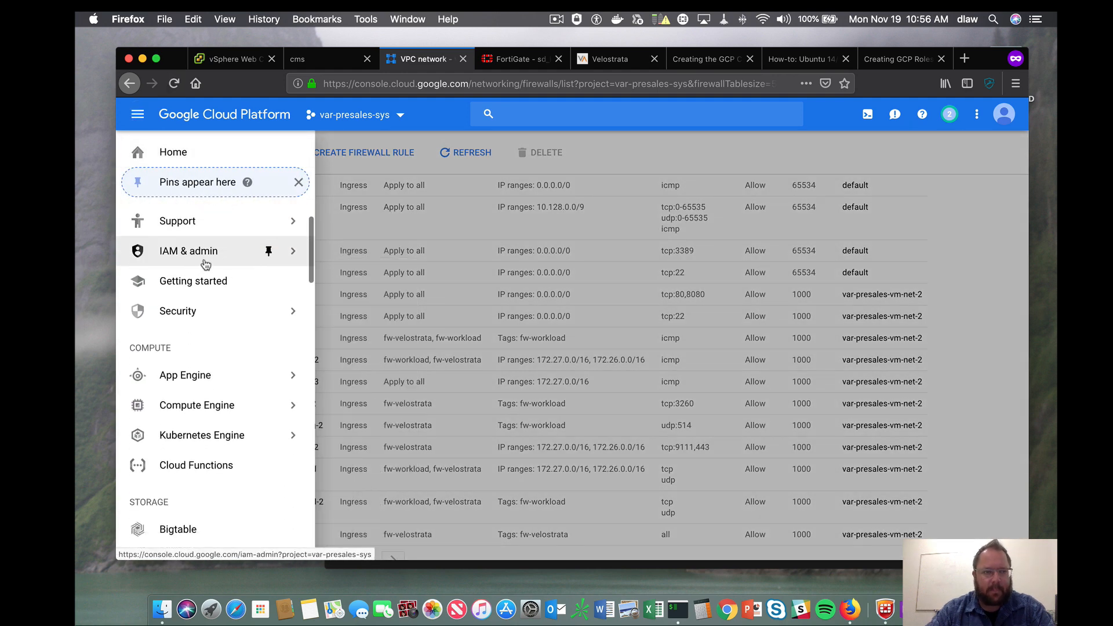
left_click(218, 254)
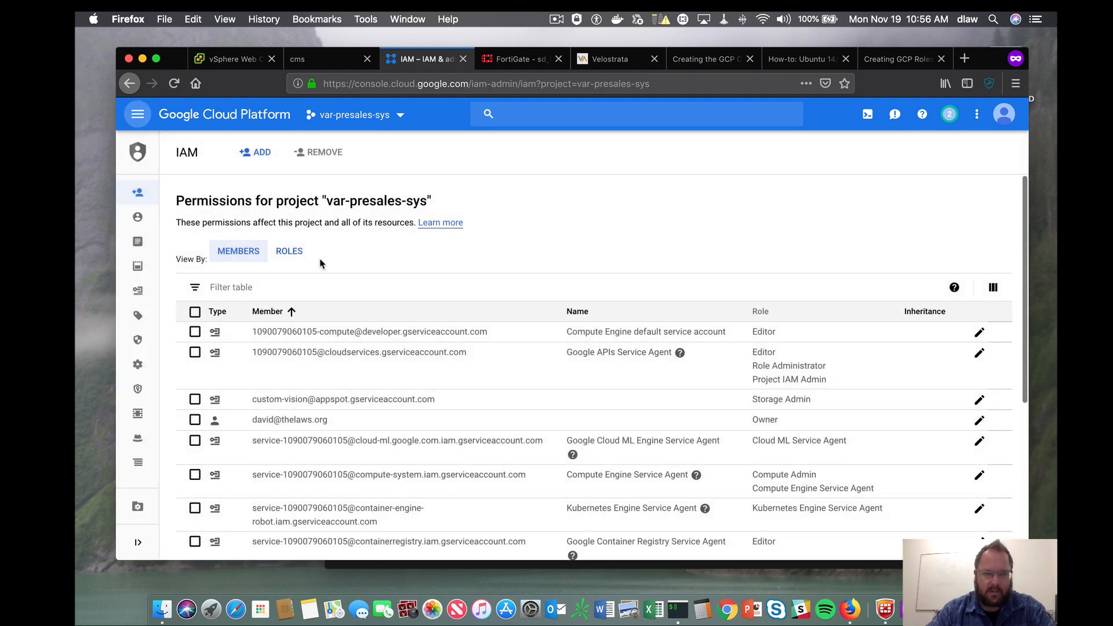
mouse_move(145, 220)
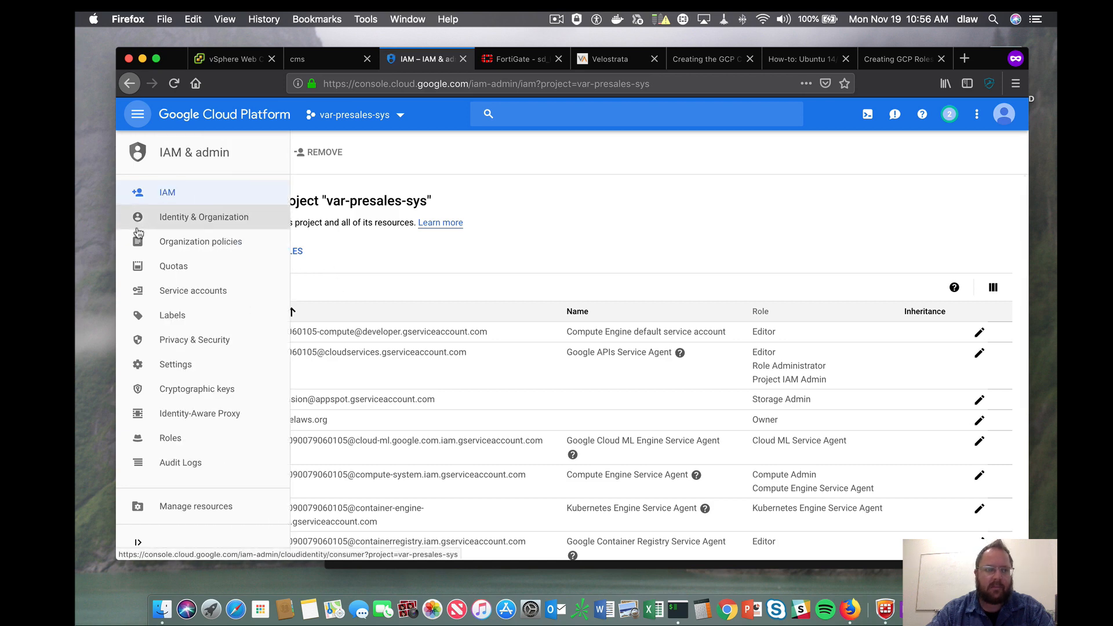
left_click(147, 295)
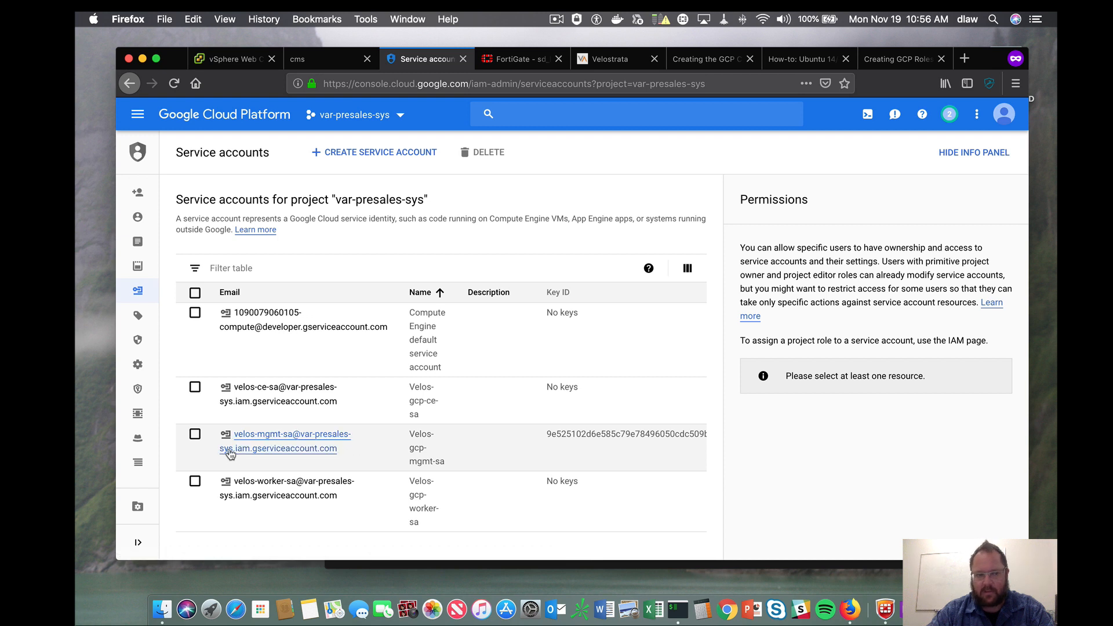
left_click(248, 410)
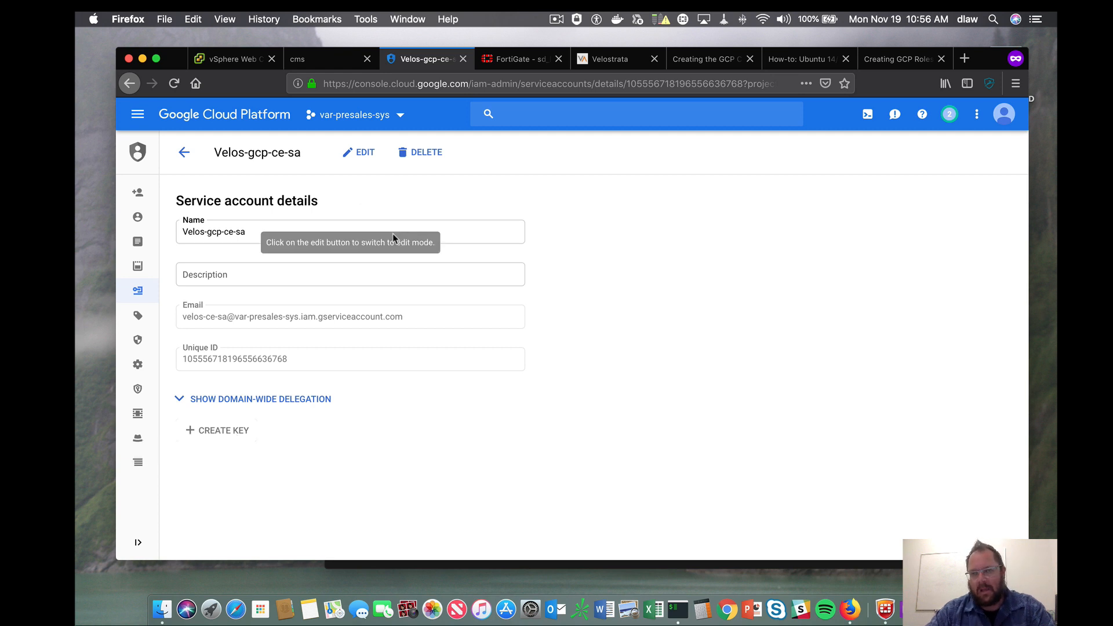
Switch to Velostrata Manager and review the target cloud's cloud extensions and cloud credentials.
left_click(612, 59)
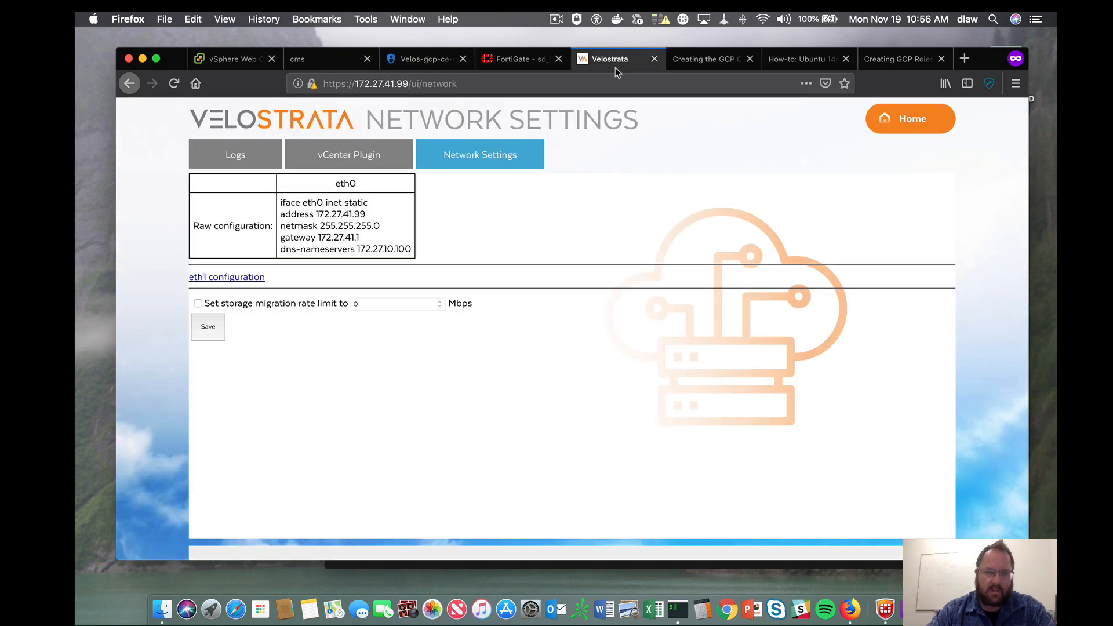
left_click(929, 129)
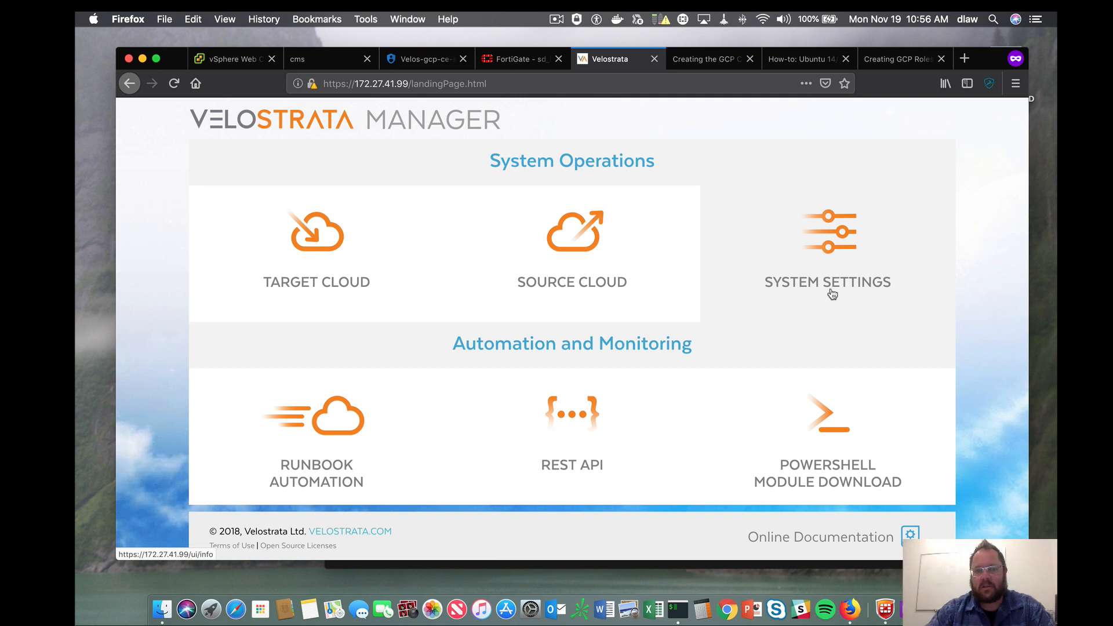
left_click(348, 238)
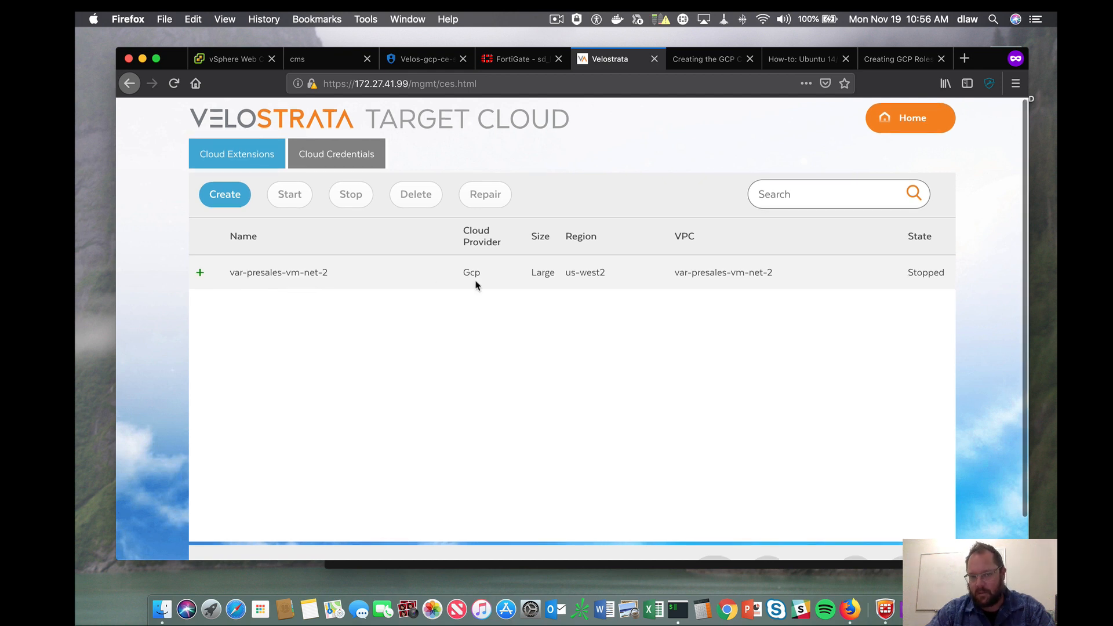
left_click(344, 159)
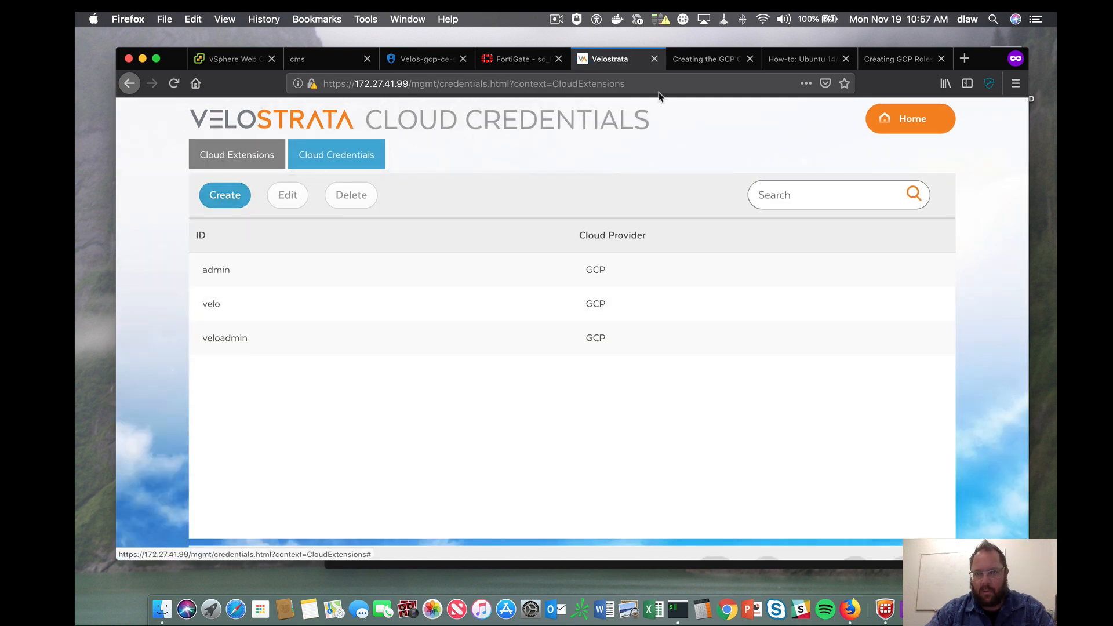
Check the documentation on creating the GCP credential file, and view the form for new GCP credentials in Velostrata without creating any.
left_click(706, 59)
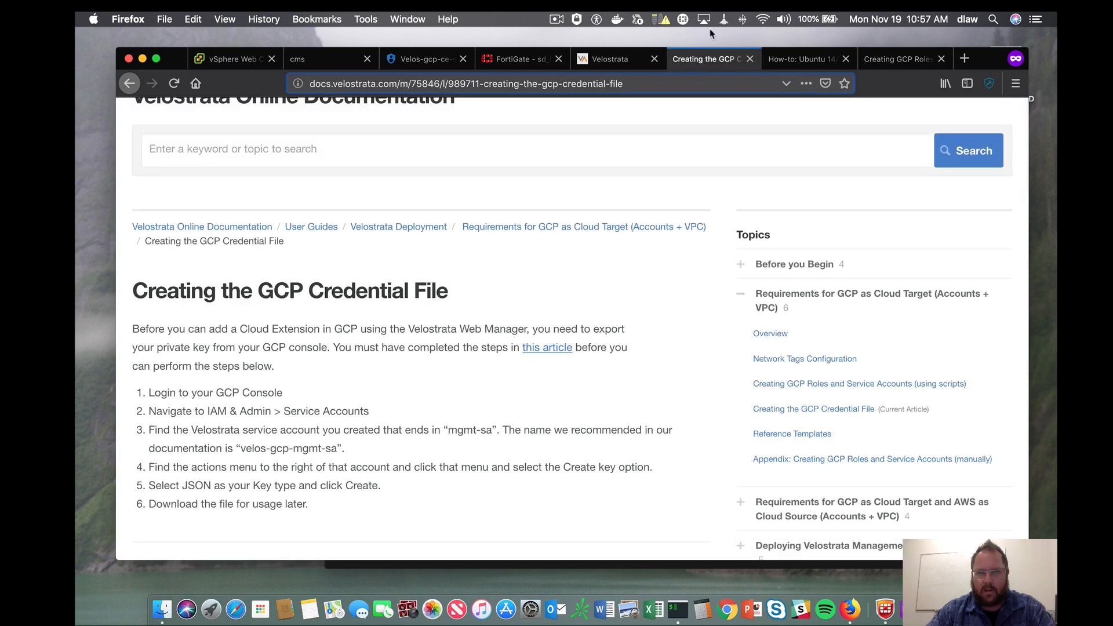
left_click(431, 61)
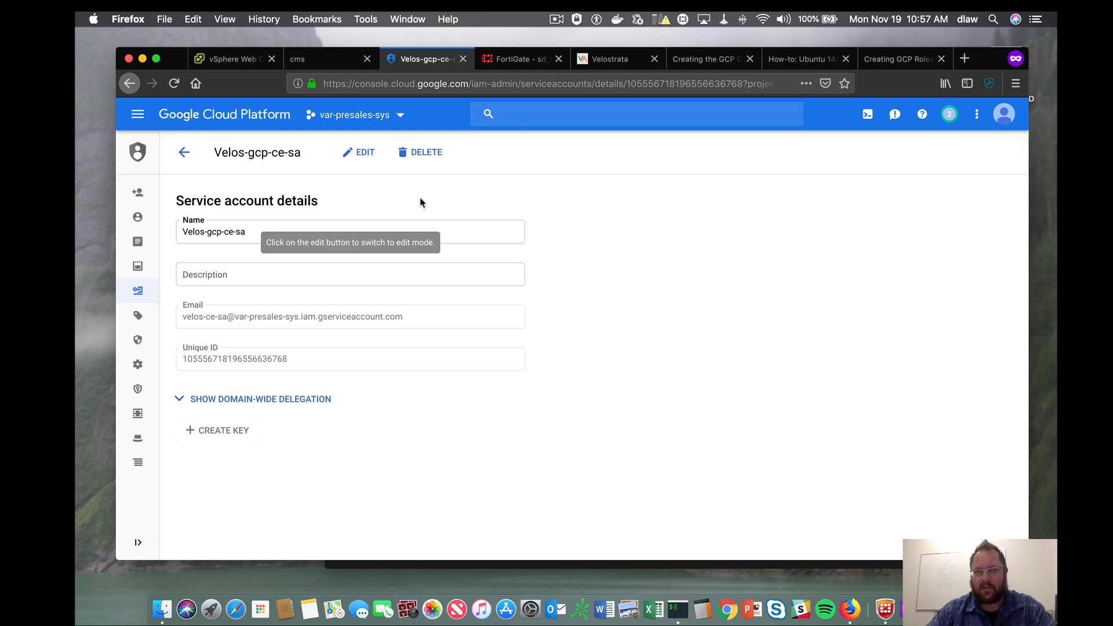
left_click(600, 63)
left_click(224, 195)
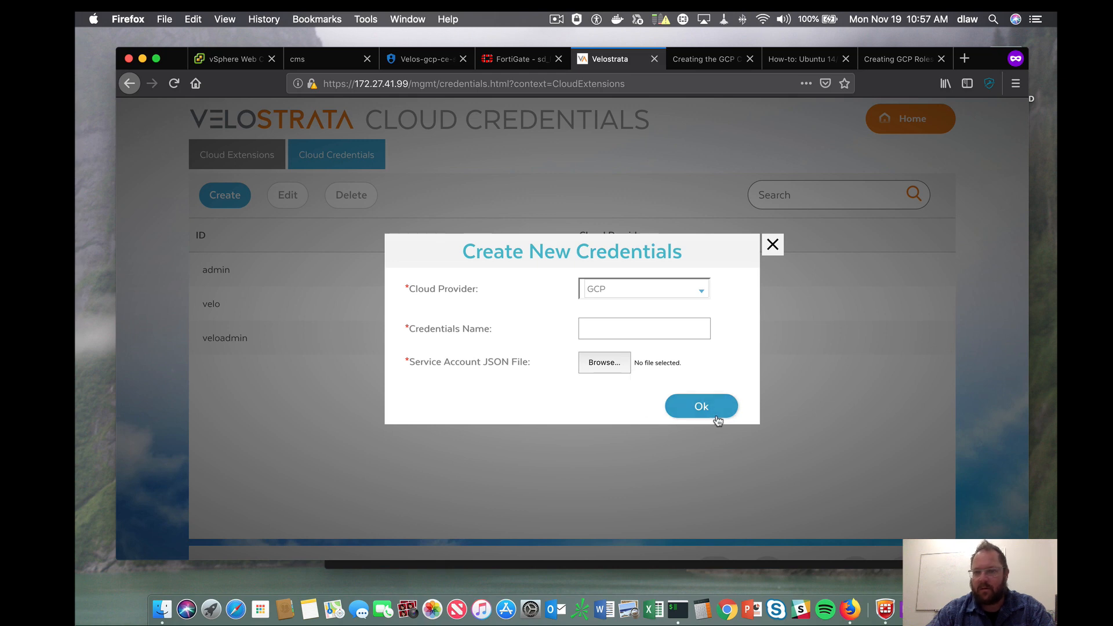
left_click(773, 244)
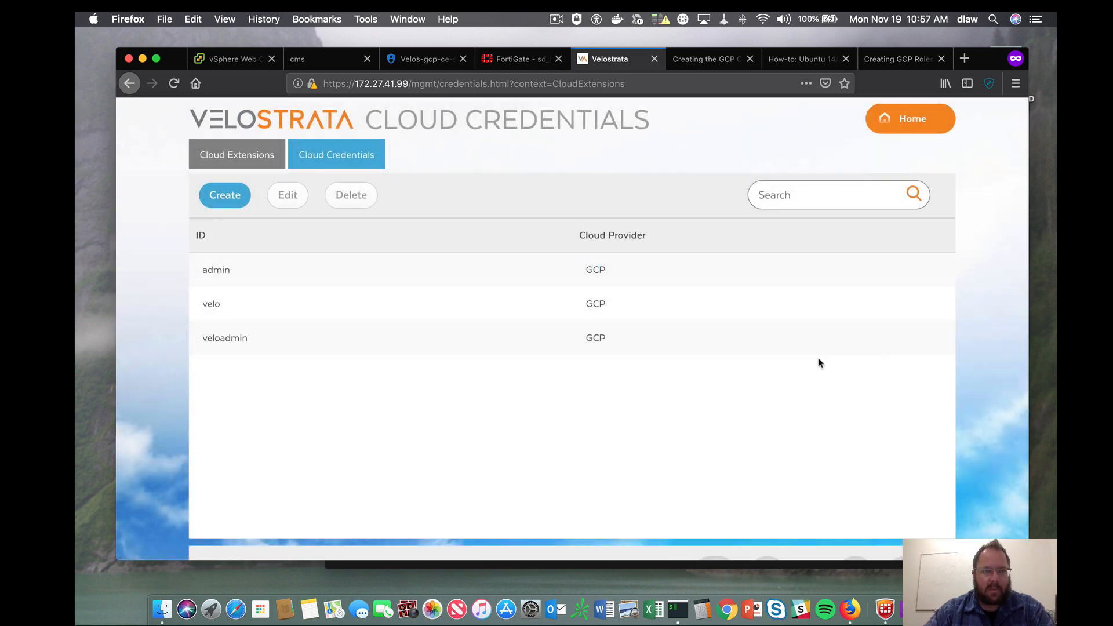
Review the vCenter plugin status and the eth0 network configuration in Velostrata's system settings.
left_click(240, 152)
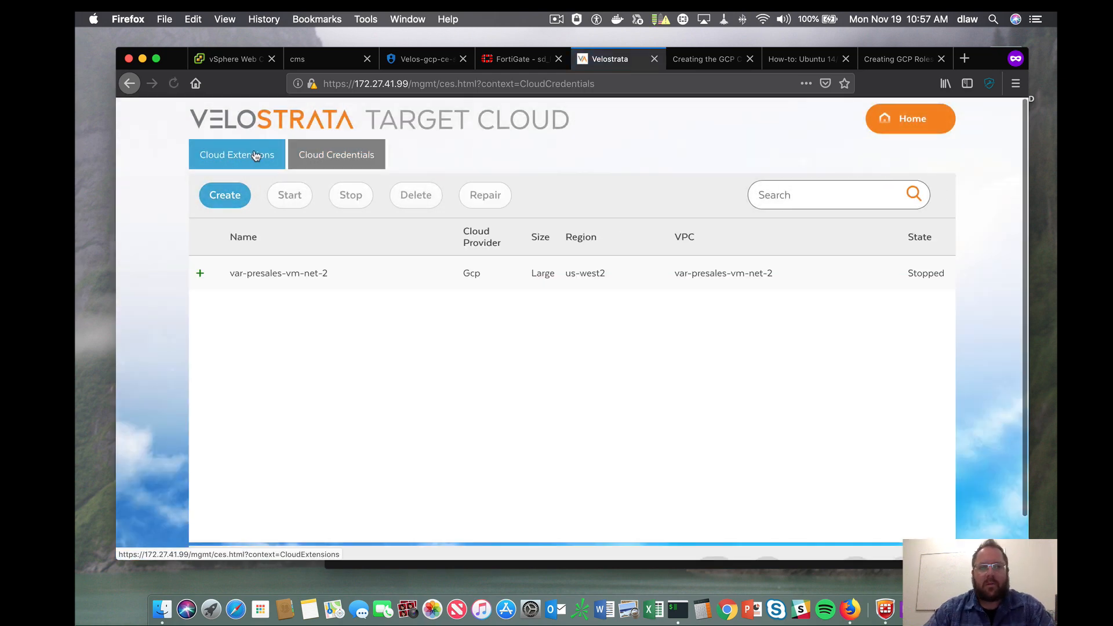
left_click(919, 124)
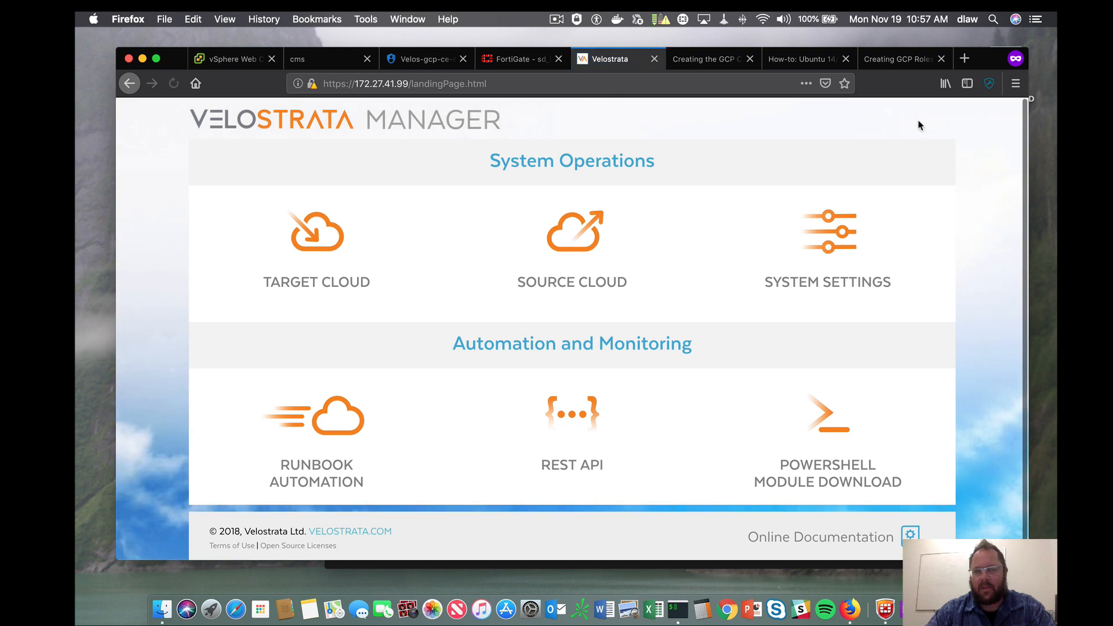
scroll(536, 334, "down", 1)
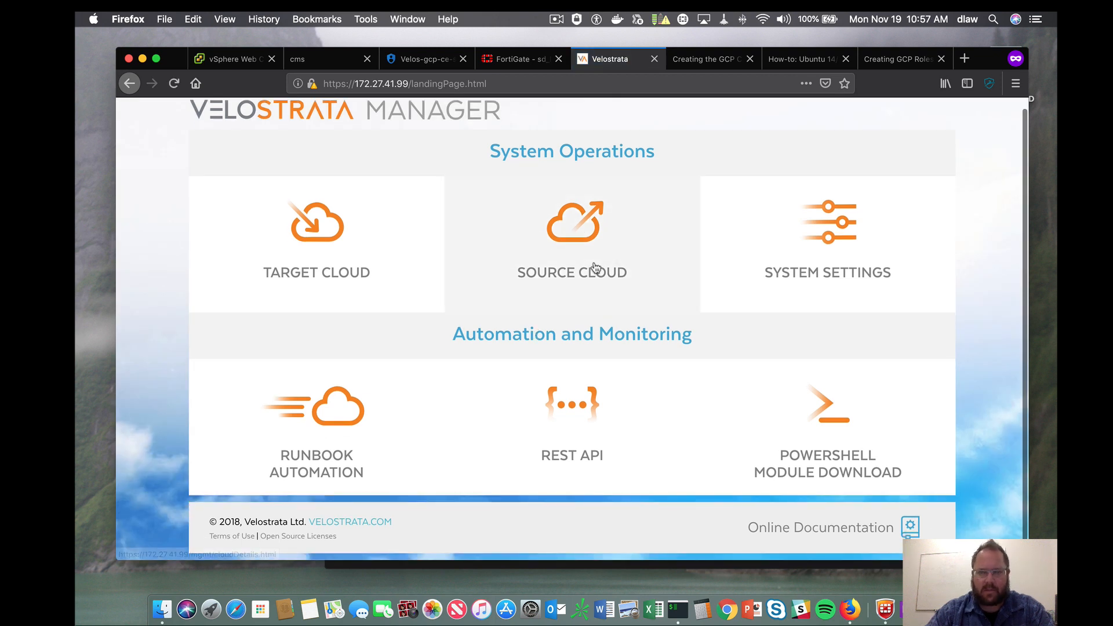
left_click(832, 241)
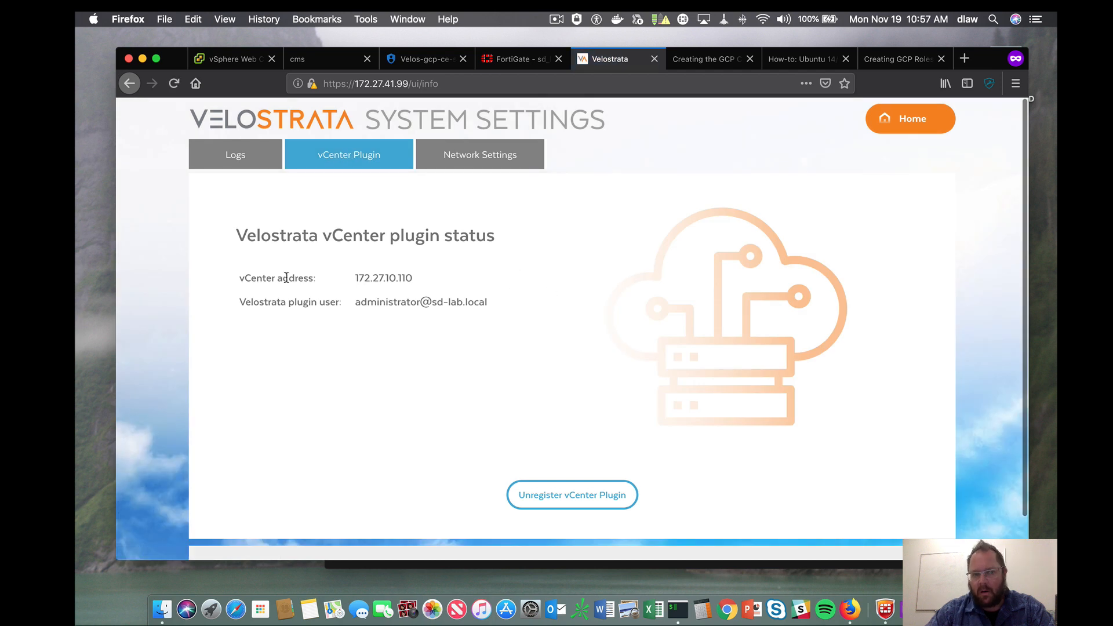
left_click_drag(364, 280, 447, 281)
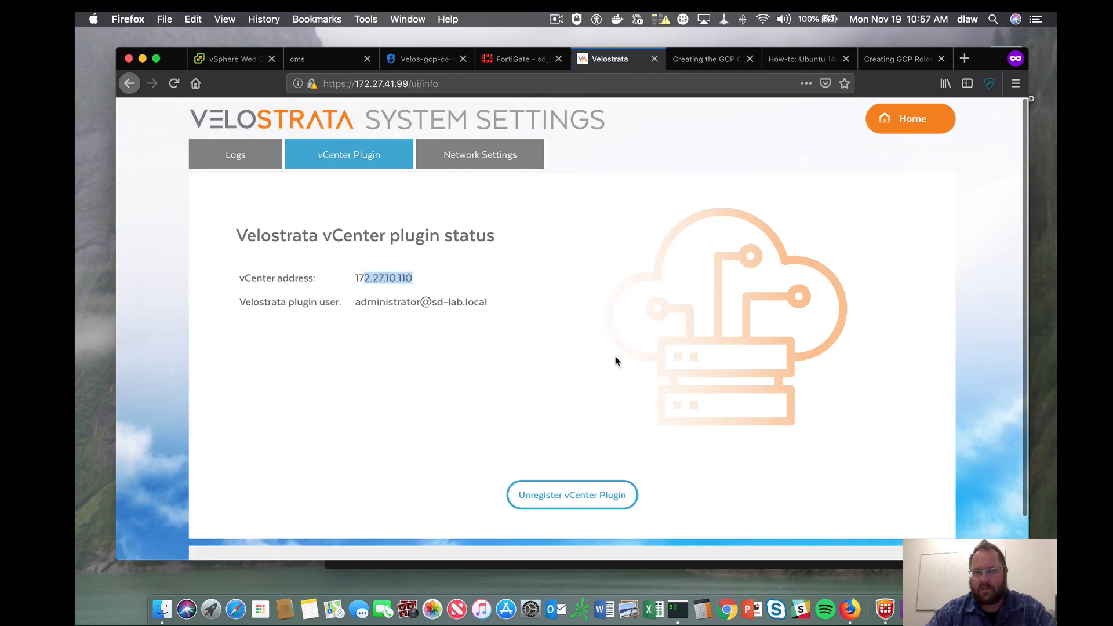
left_click(509, 156)
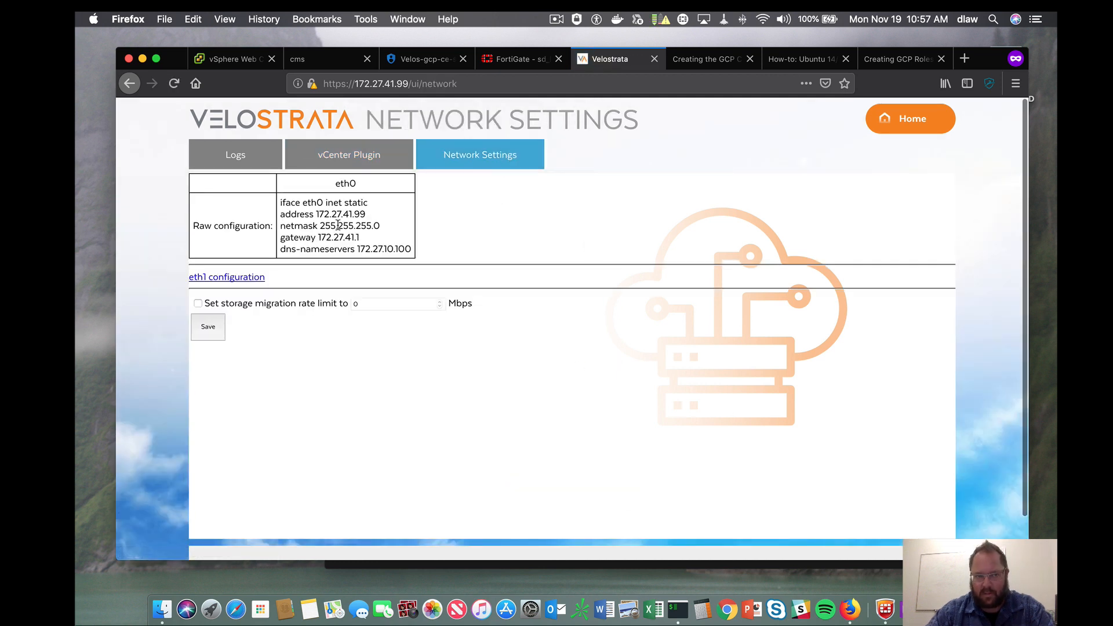
left_click_drag(280, 213, 411, 250)
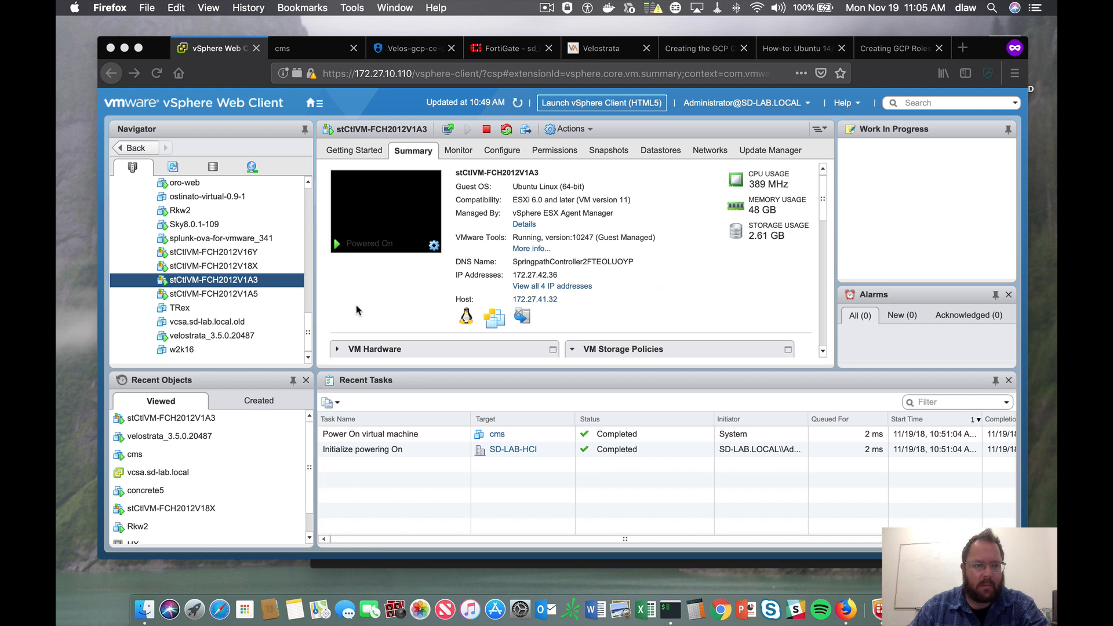
Switch to vSphere and review the HX cluster's summary through to its Cisco HyperFlex Systems details.
left_click(316, 280)
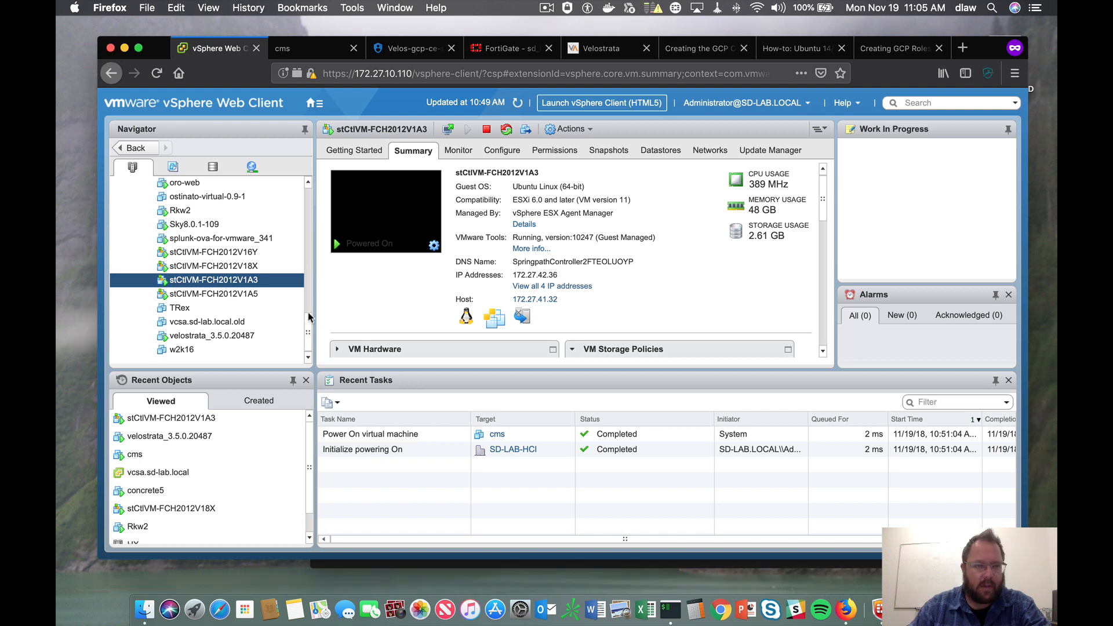
left_click_drag(309, 317, 310, 209)
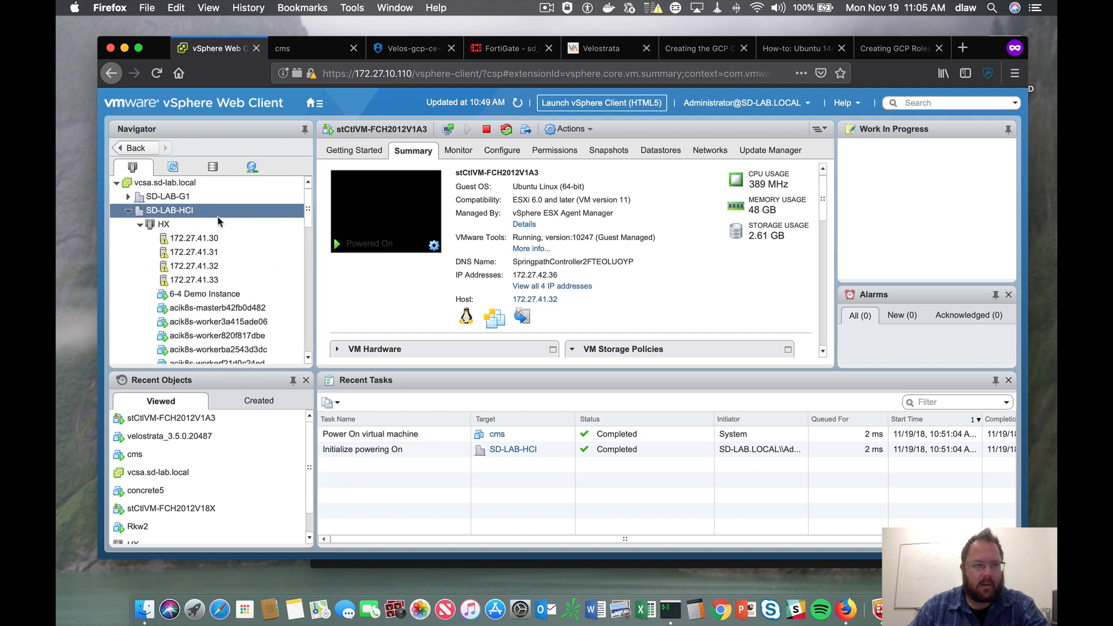
left_click(208, 227)
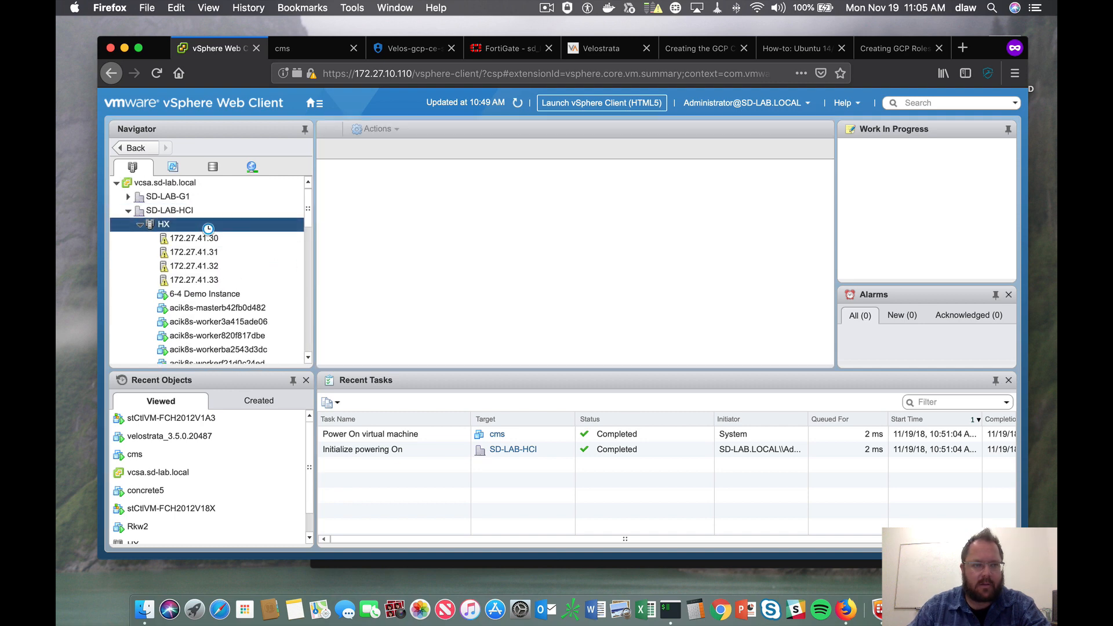
left_click_drag(309, 223, 309, 344)
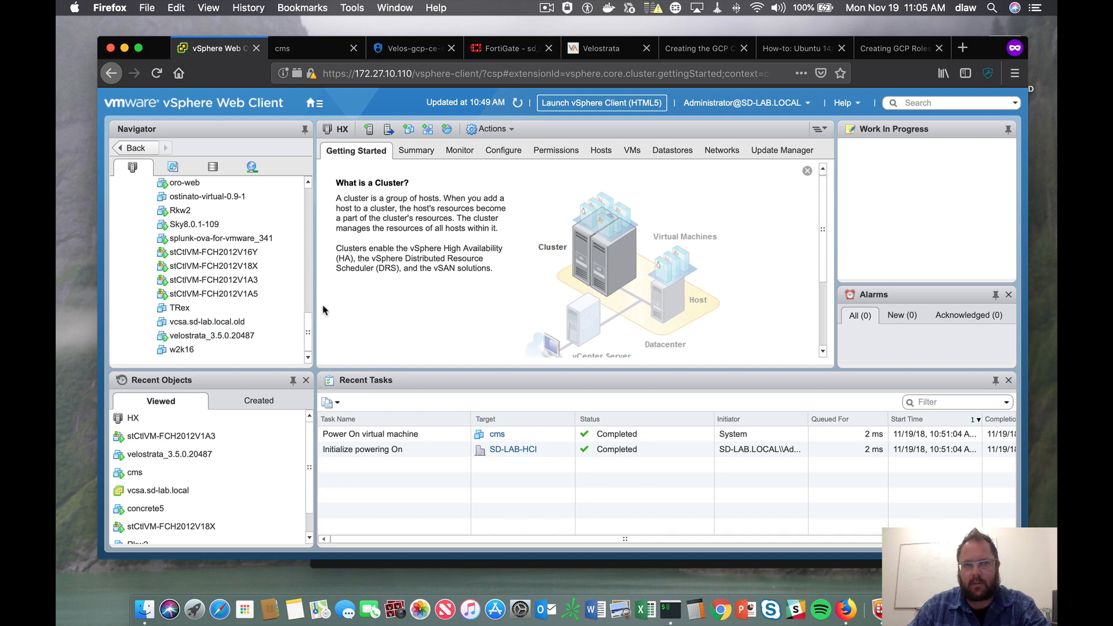
left_click(415, 150)
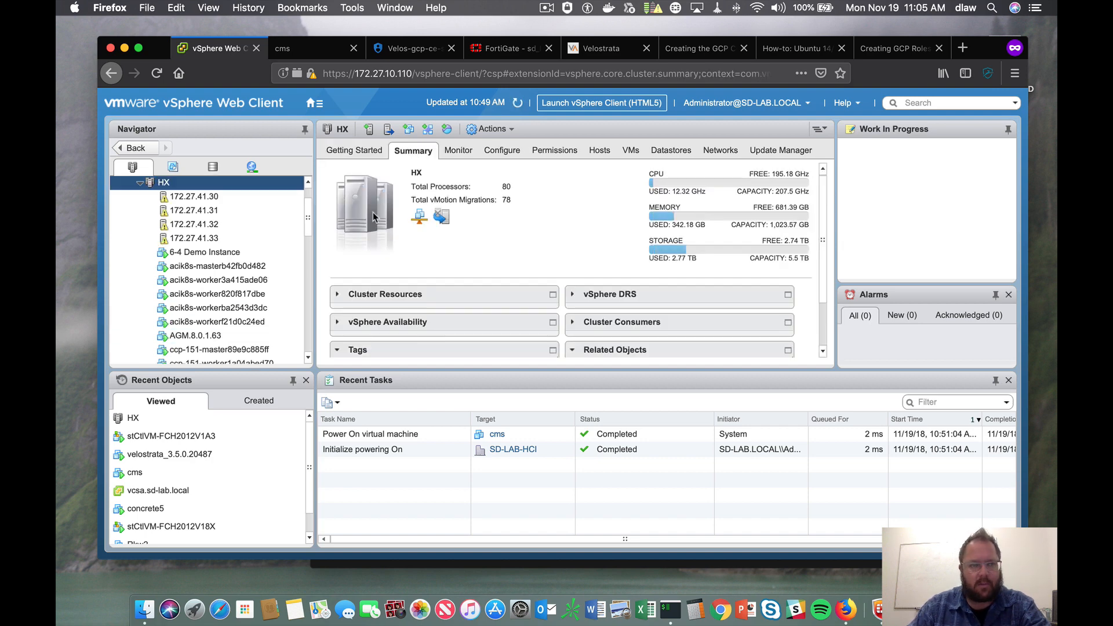
left_click_drag(825, 208, 823, 342)
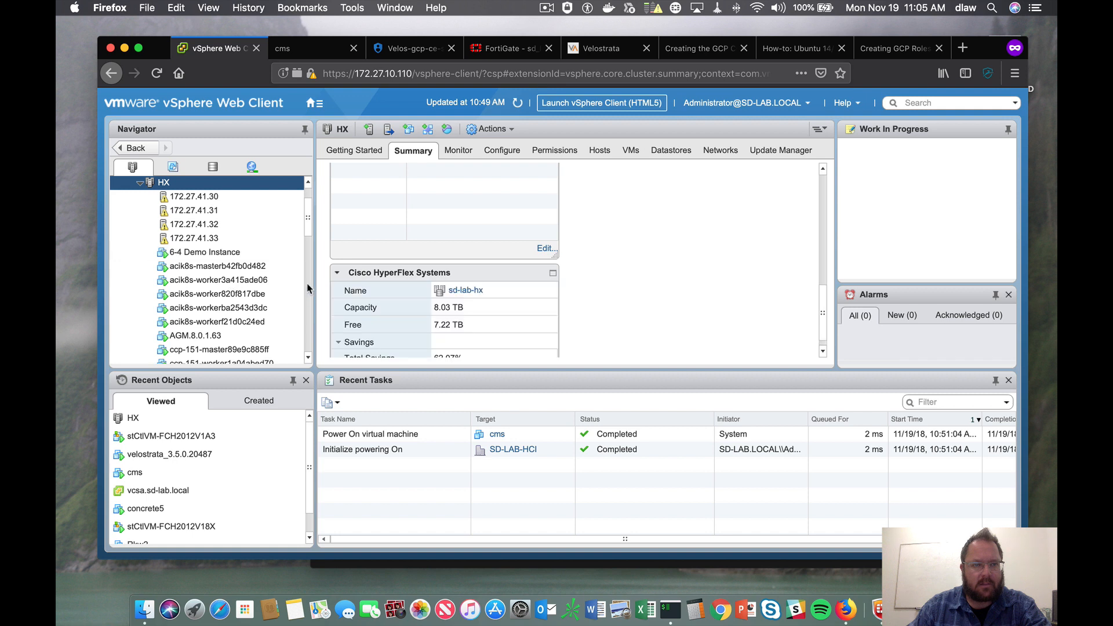
Show the SD-LAB-HCI datacenter's summary and examine its Velostrata Cloud Extension details.
scroll(261, 261, "up", 3)
left_click(191, 211)
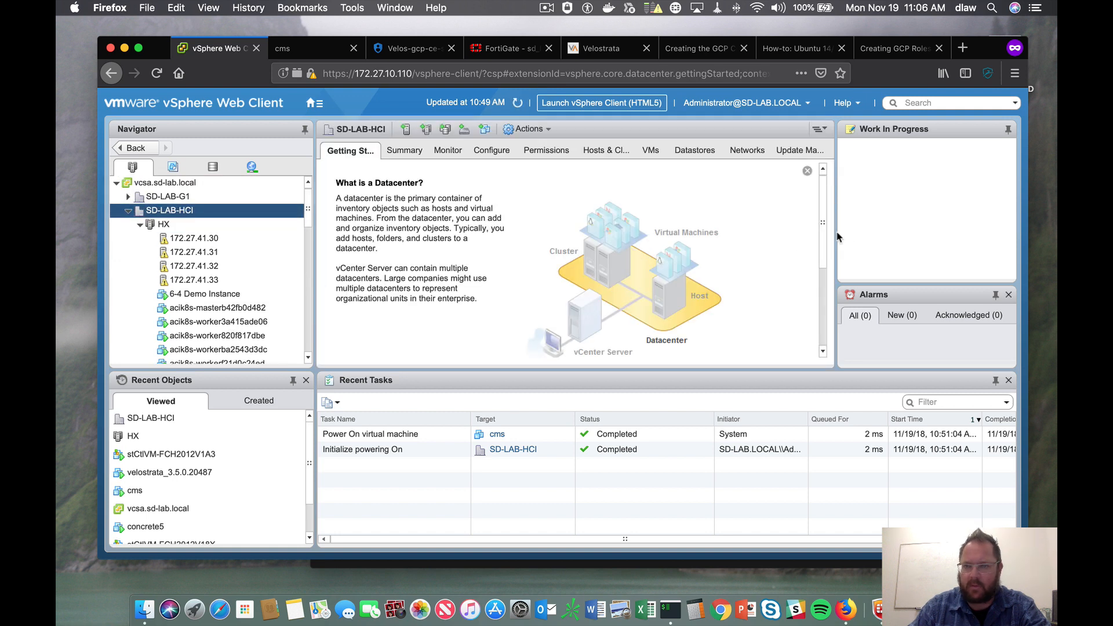
left_click(404, 150)
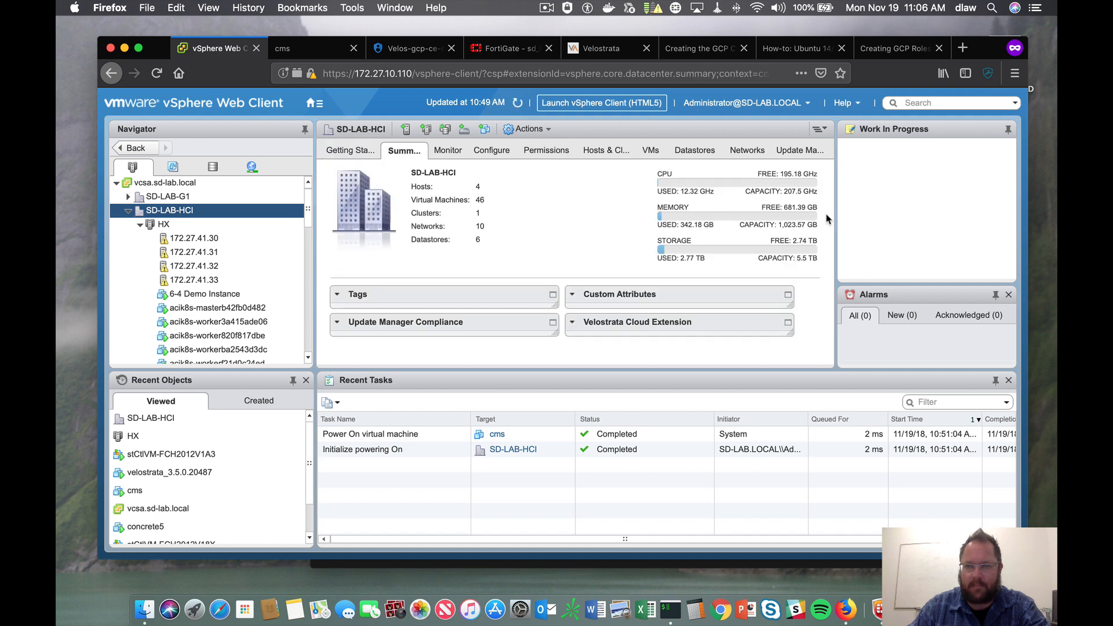
scroll(803, 233, "down", 3)
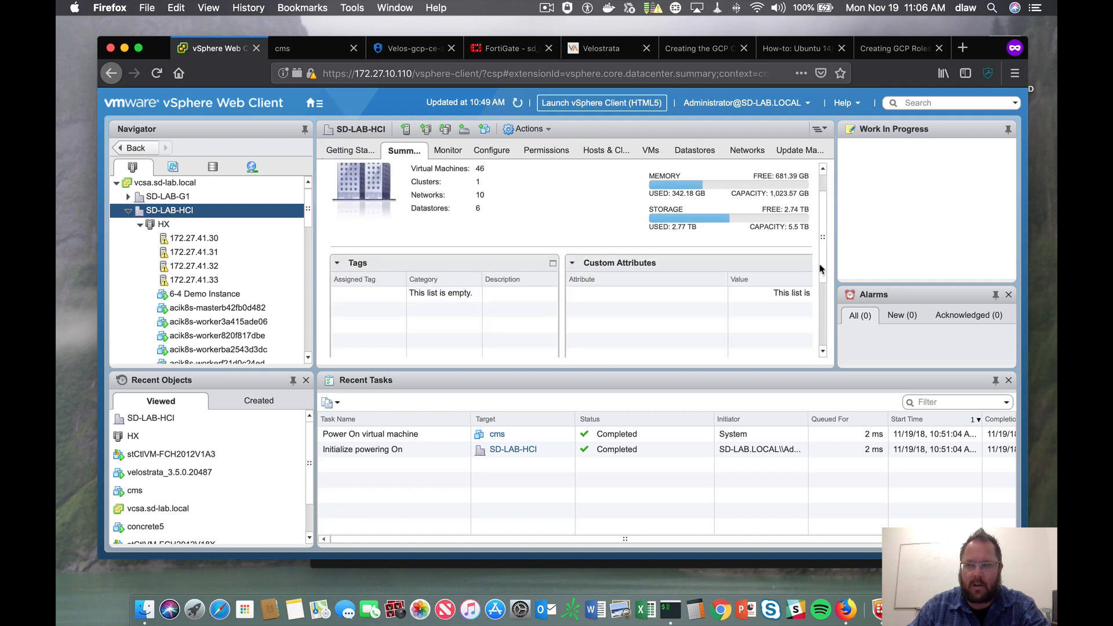
left_click_drag(820, 266, 819, 348)
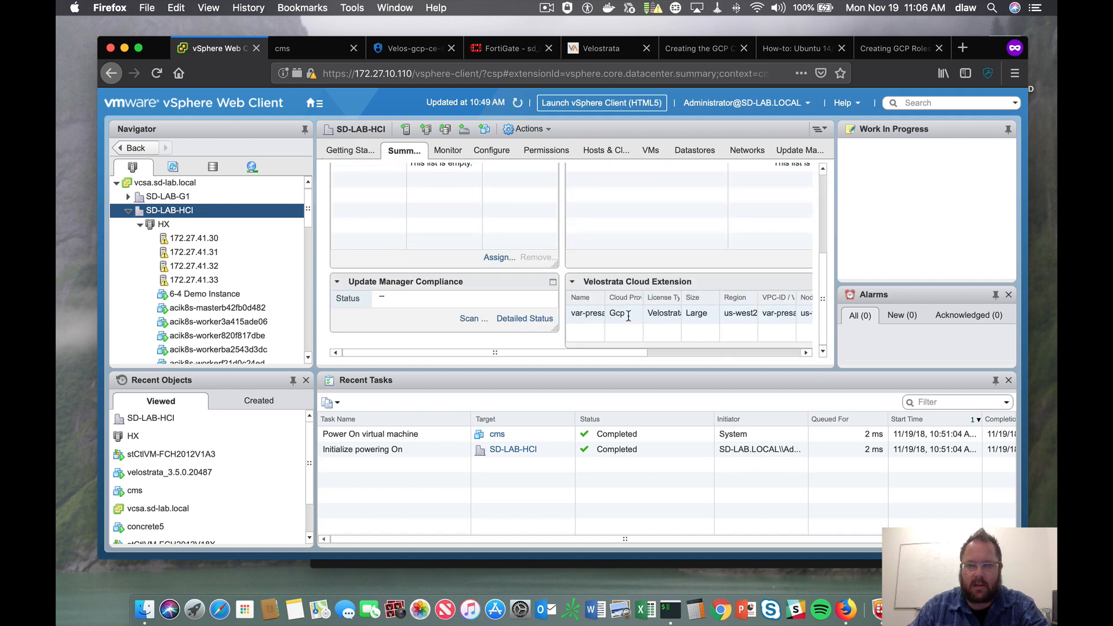
Review the Velostrata Cloud Extension's remaining columns with the name column widened, and show the var-presales-sys project's VM instances in Google Cloud Platform.
left_click_drag(572, 354, 704, 360)
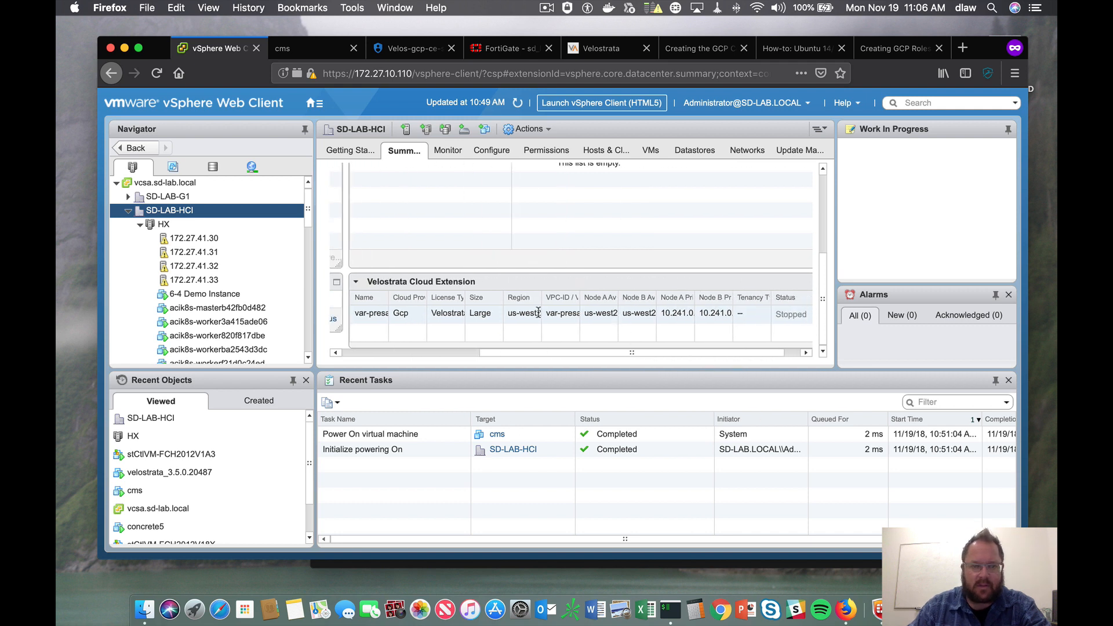
left_click_drag(389, 297, 549, 297)
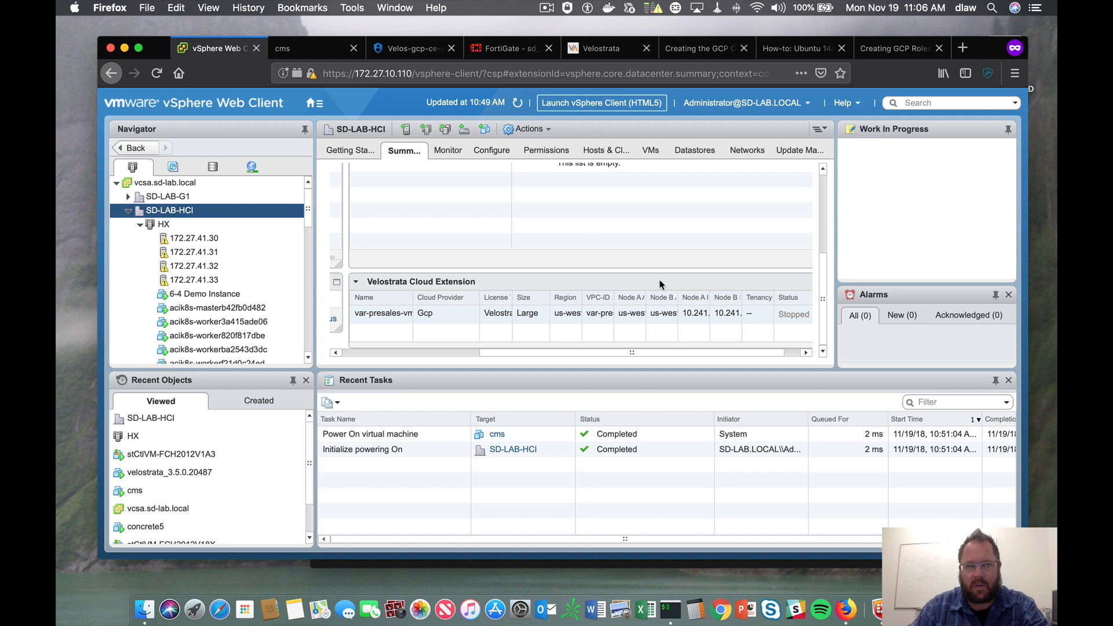
left_click(422, 51)
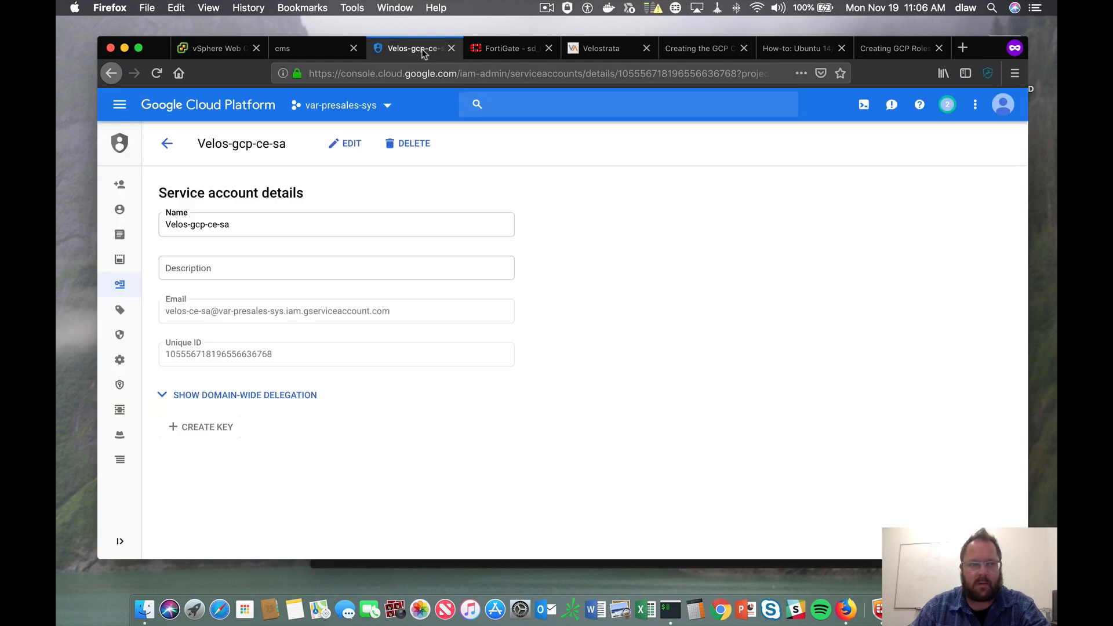
left_click(119, 104)
scroll(163, 303, "down", 4)
mouse_move(191, 272)
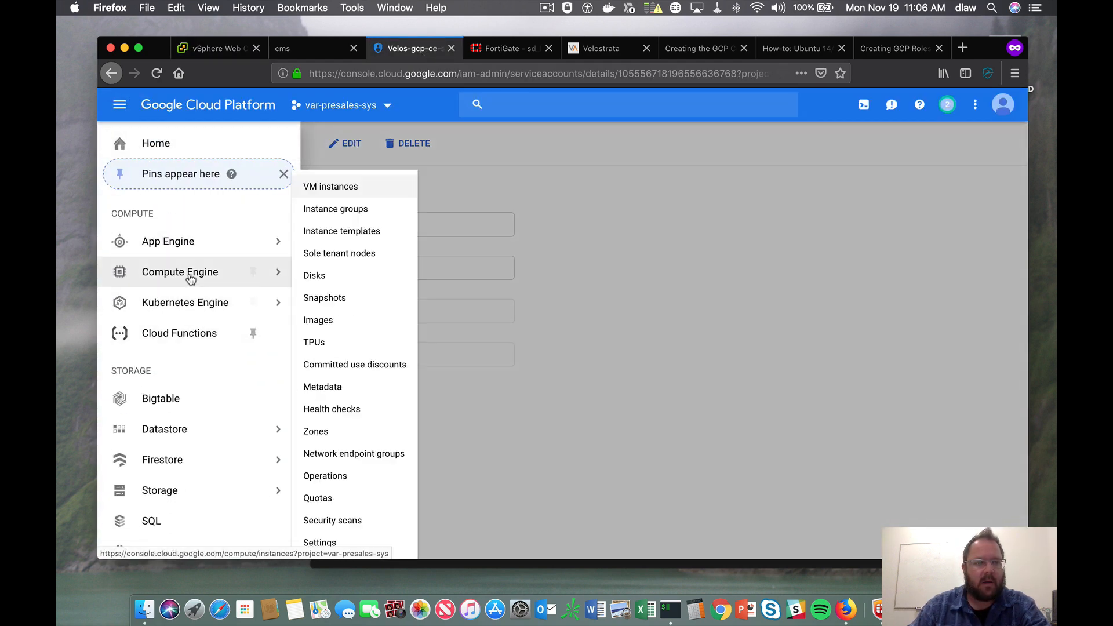
left_click(340, 187)
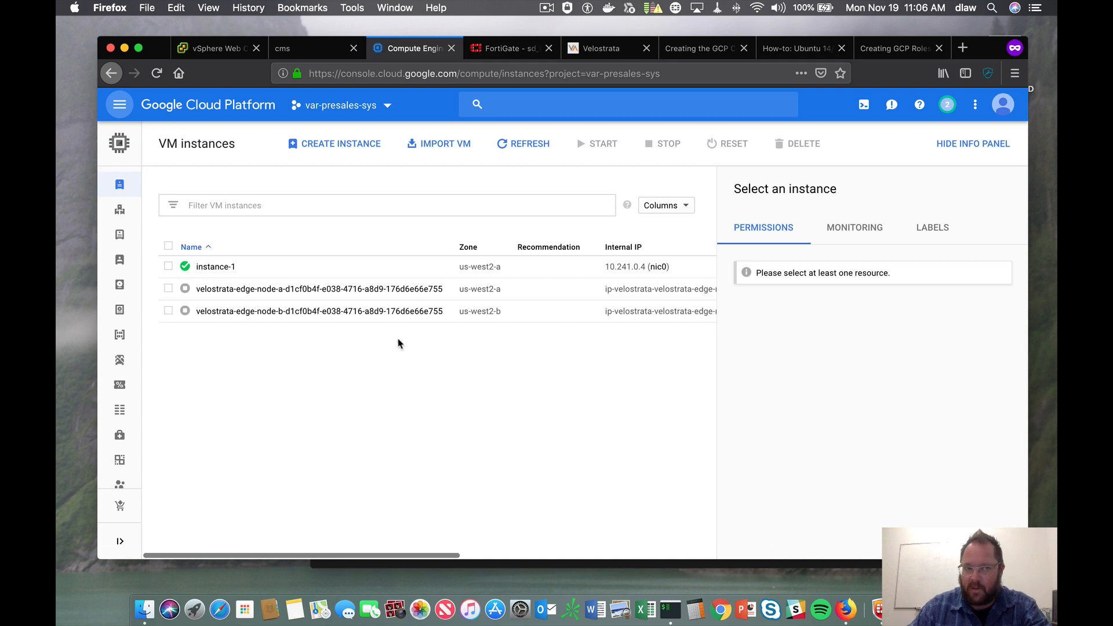
Switch back to vSphere and start Velostrata usage monitoring for the cms virtual machine.
left_click(221, 52)
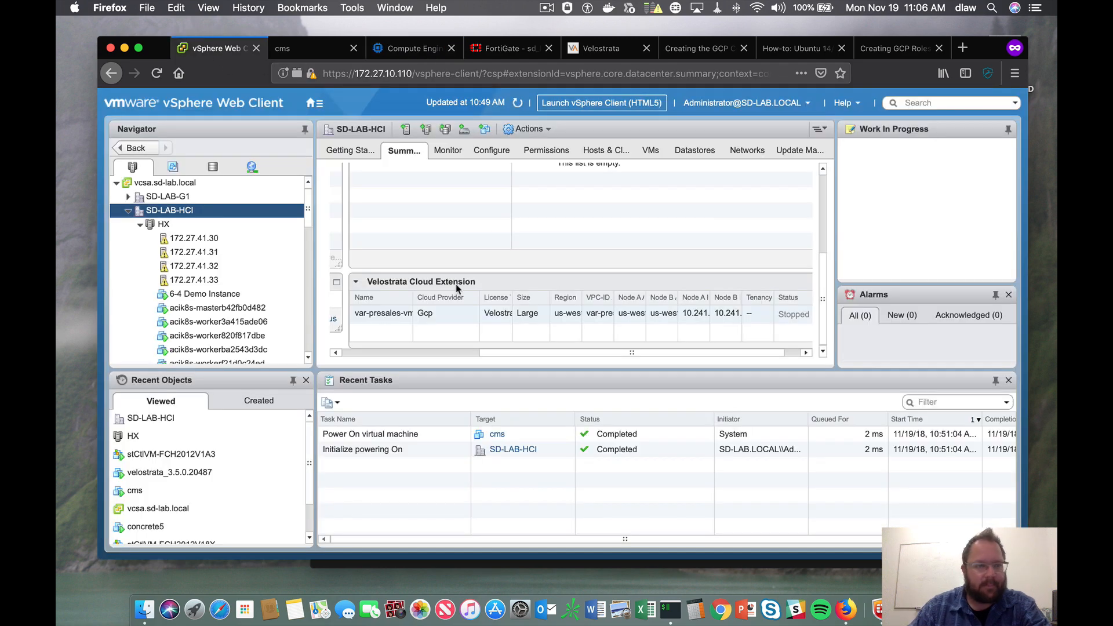
left_click_drag(309, 219, 308, 271)
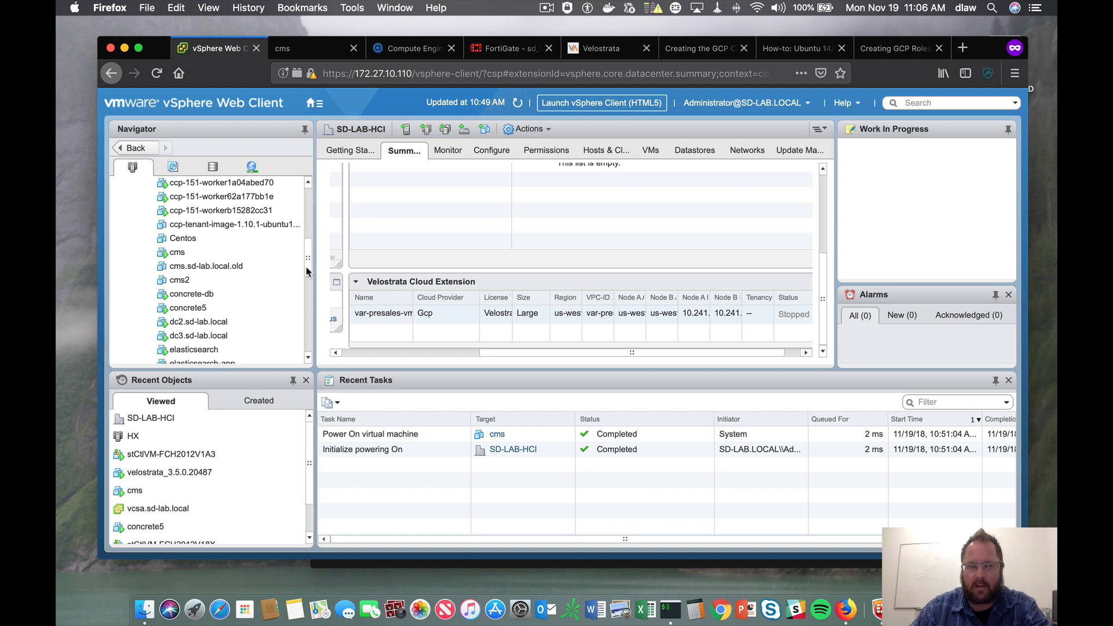
scroll(214, 251, "down", 1)
left_click(200, 238)
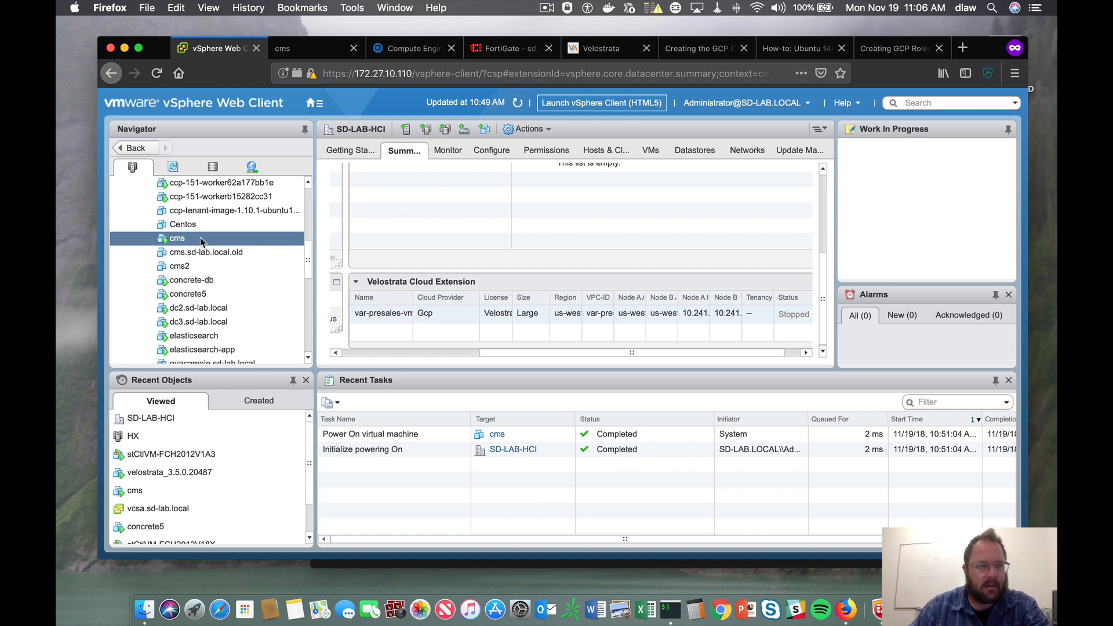
right_click(212, 238)
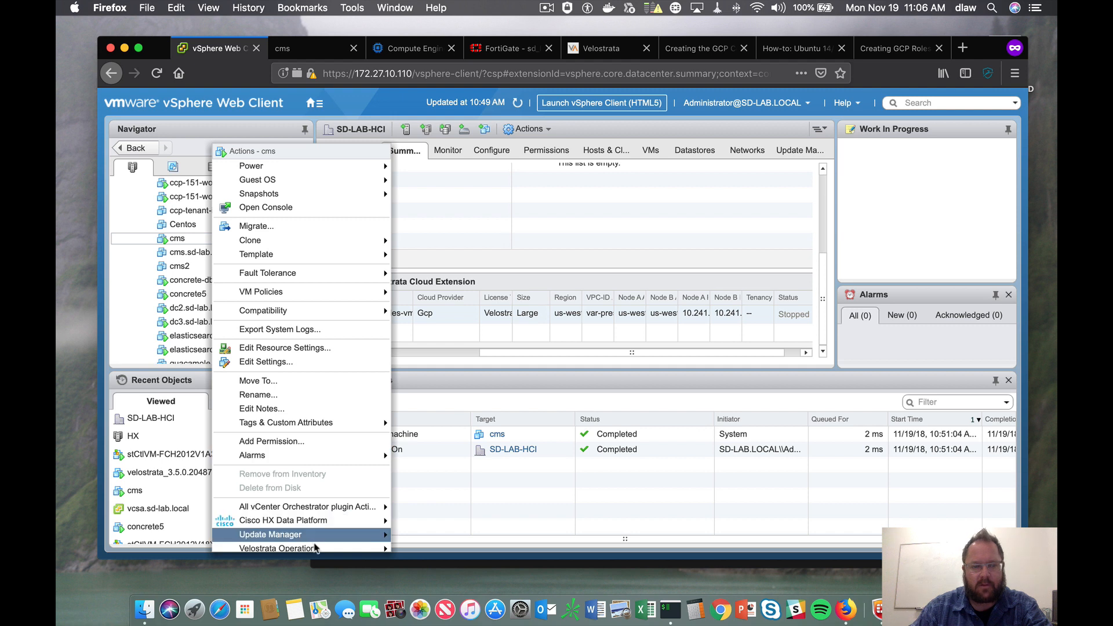
mouse_move(316, 553)
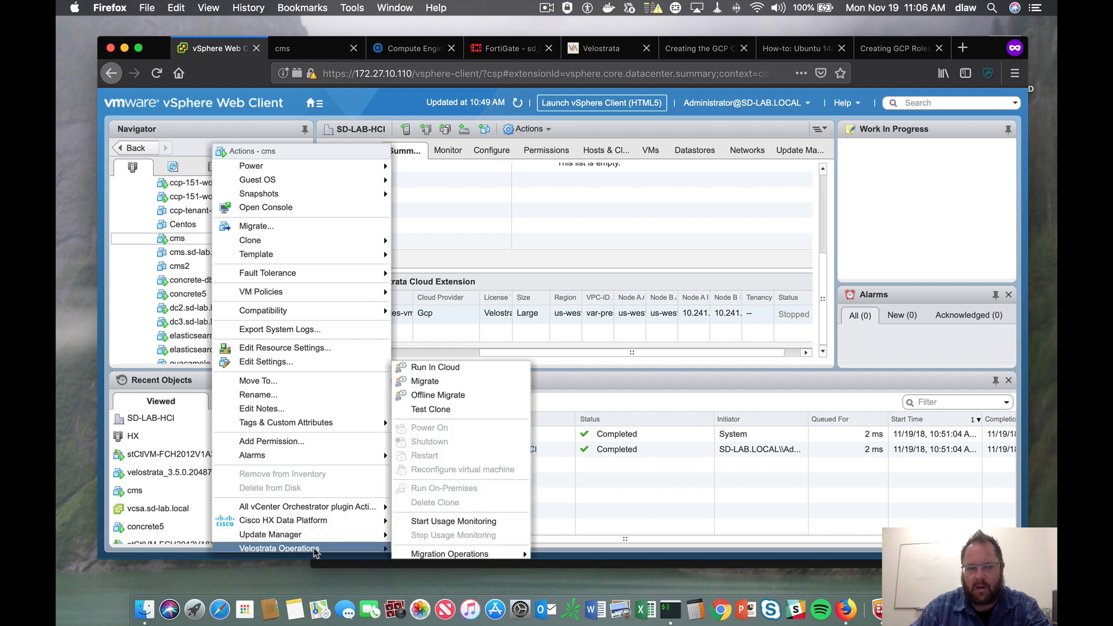
left_click(450, 522)
left_click(536, 343)
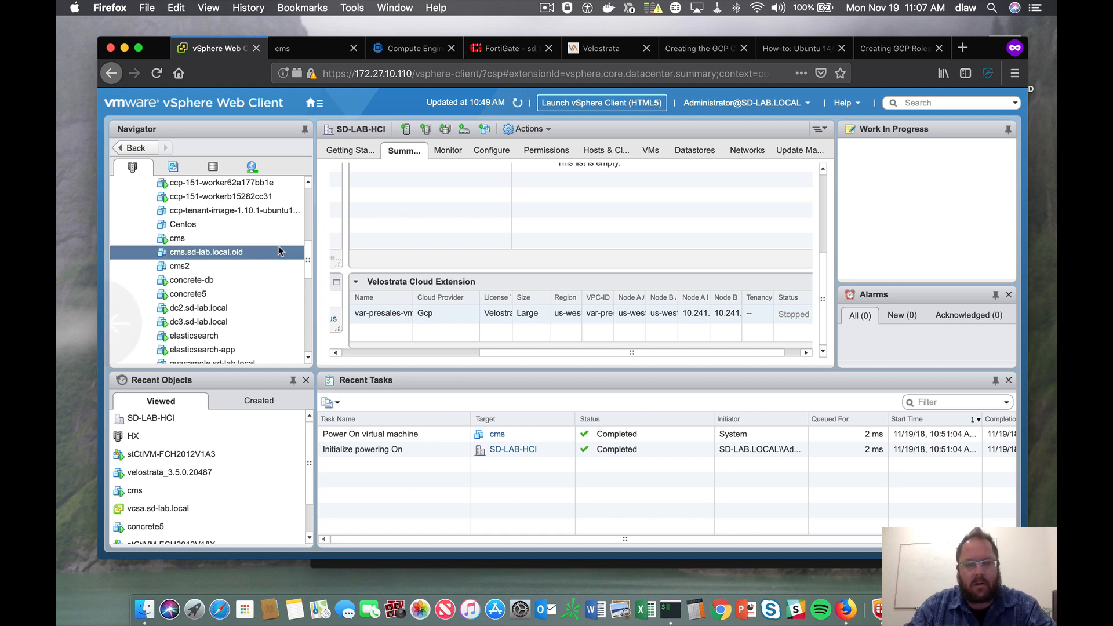
Begin a Velostrata migration of the cms virtual machine with cloud extension var-presales-vm-net-2 and cloud VM name cms.
left_click(252, 241)
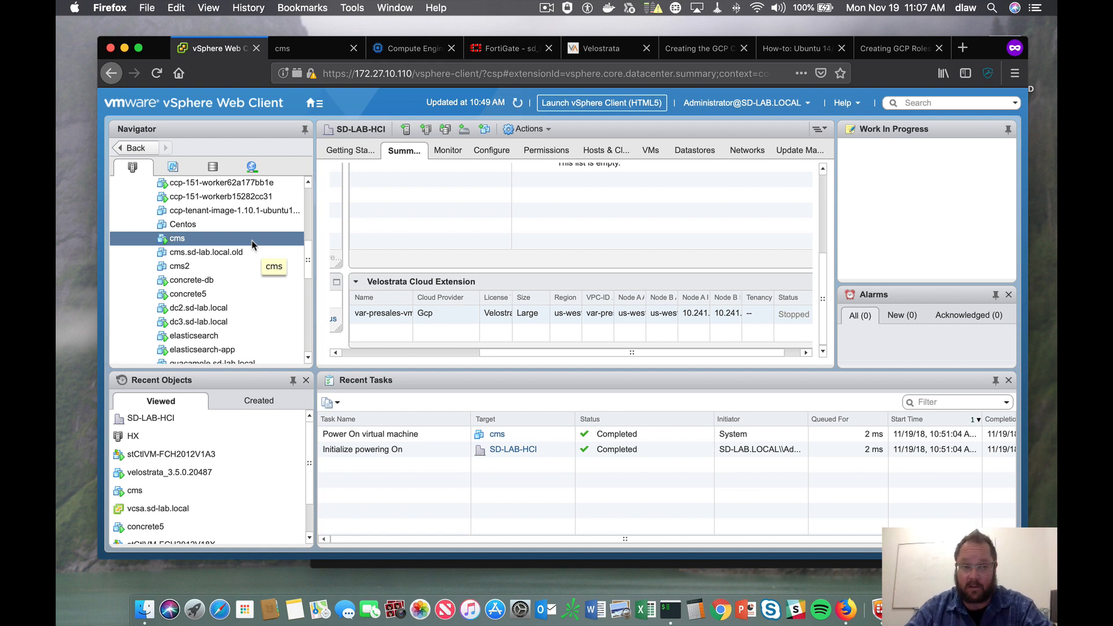
right_click(254, 246)
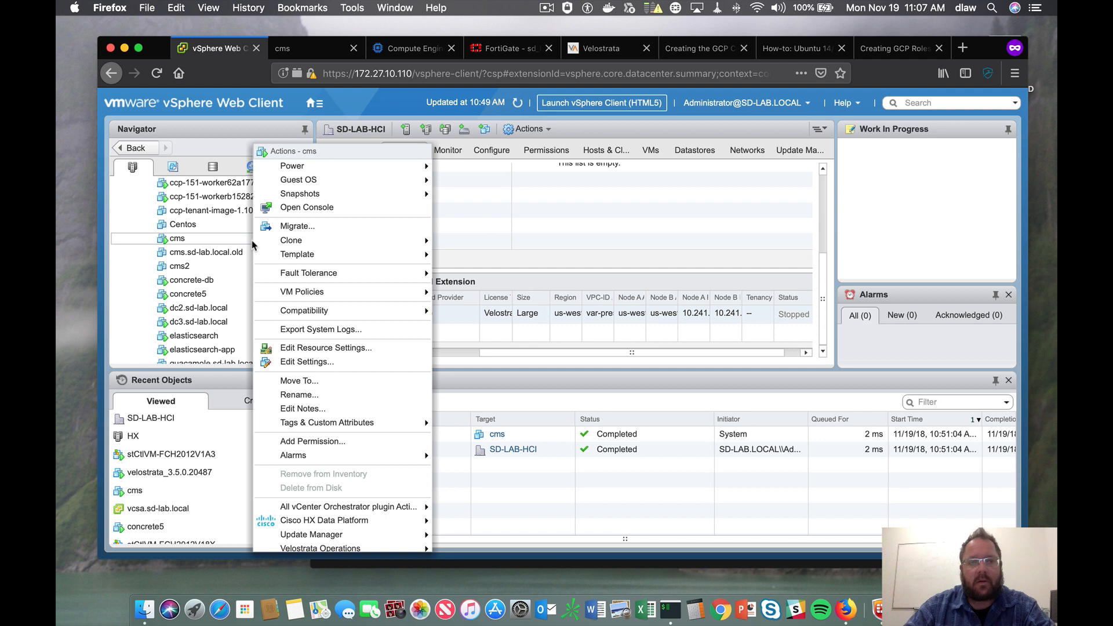
mouse_move(351, 549)
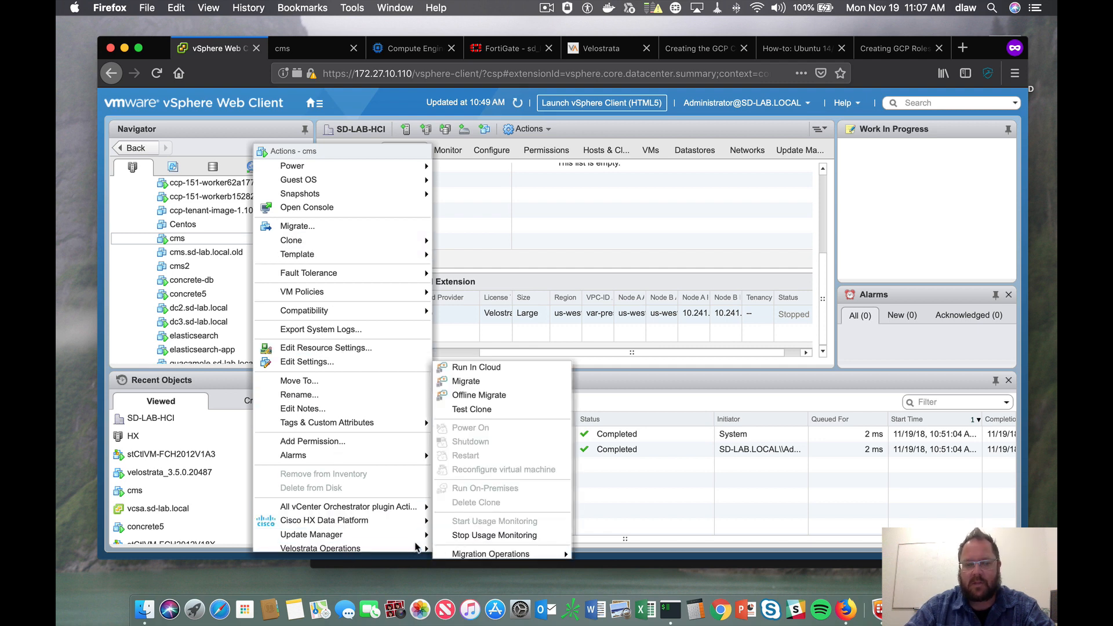
left_click(490, 382)
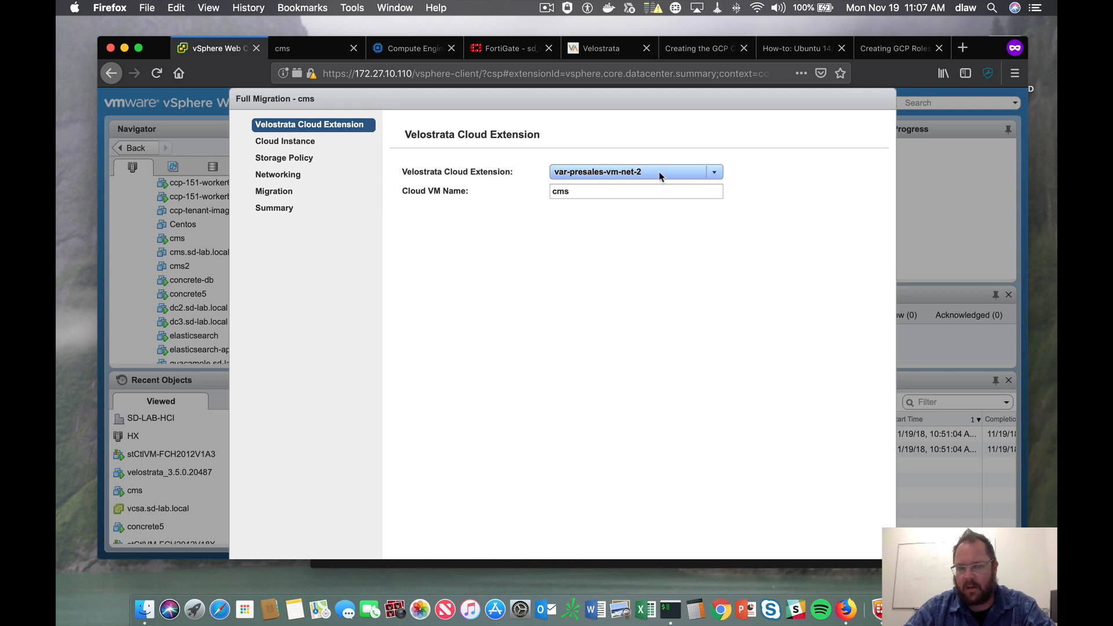
mouse_move(658, 197)
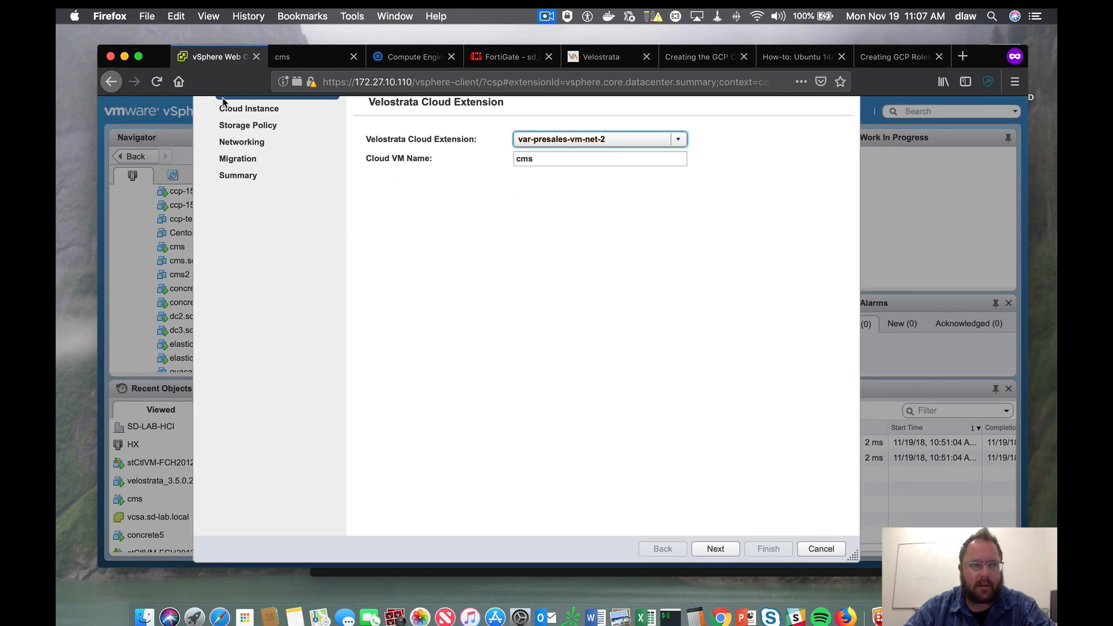
left_click(714, 549)
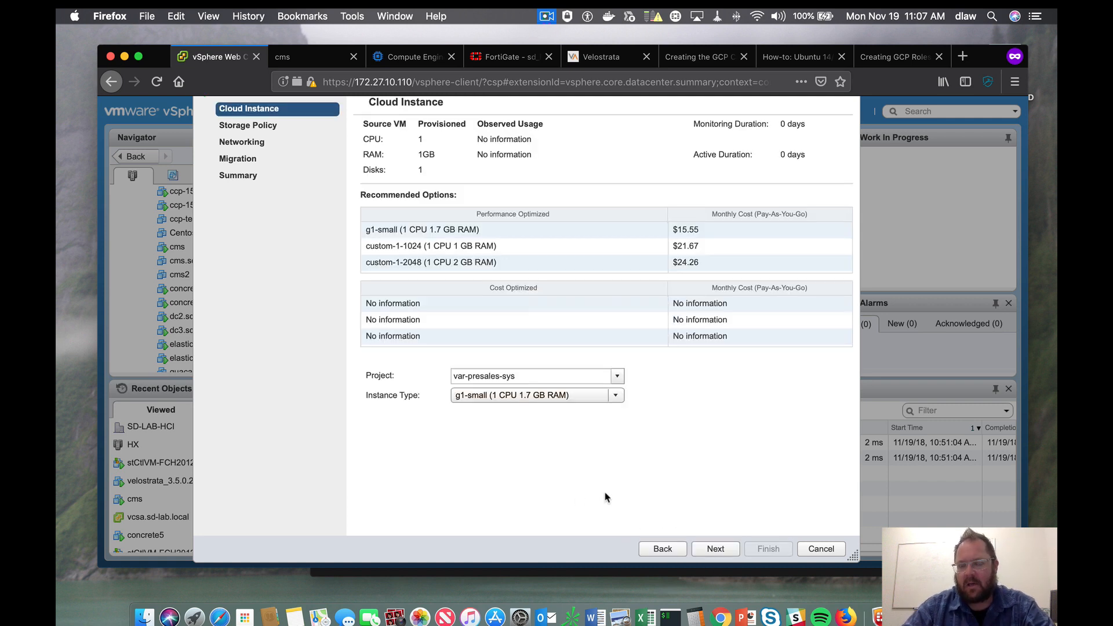
Review the recommended instance options and monthly costs, and accept project var-presales-sys with instance type g1-small (1 CPU 1.7 GB RAM).
left_click(474, 235)
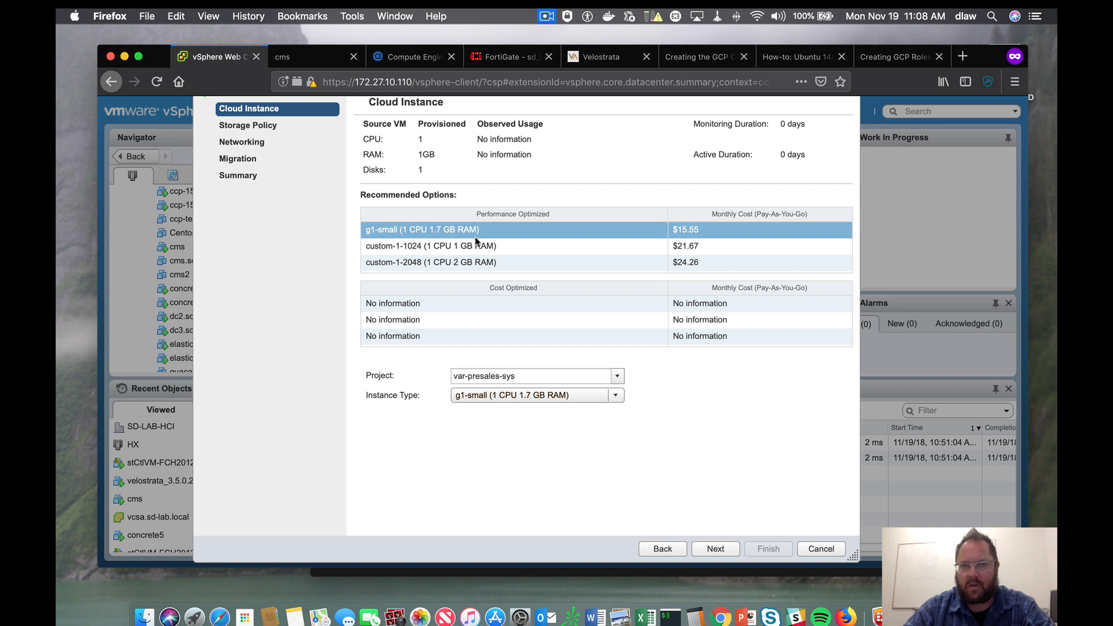
left_click(502, 261)
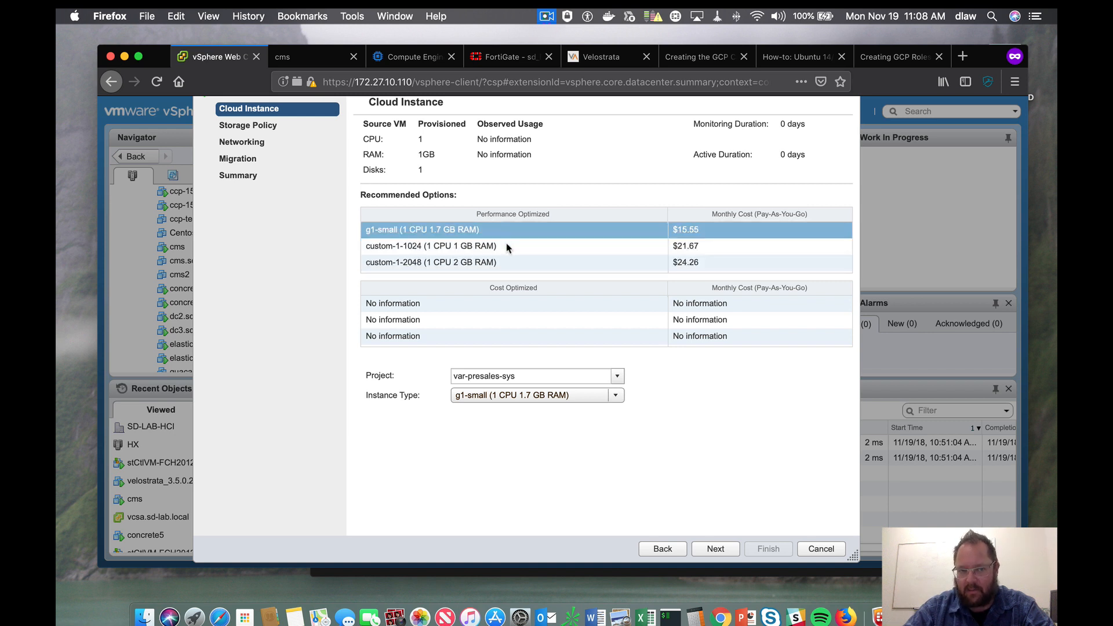
left_click(512, 232)
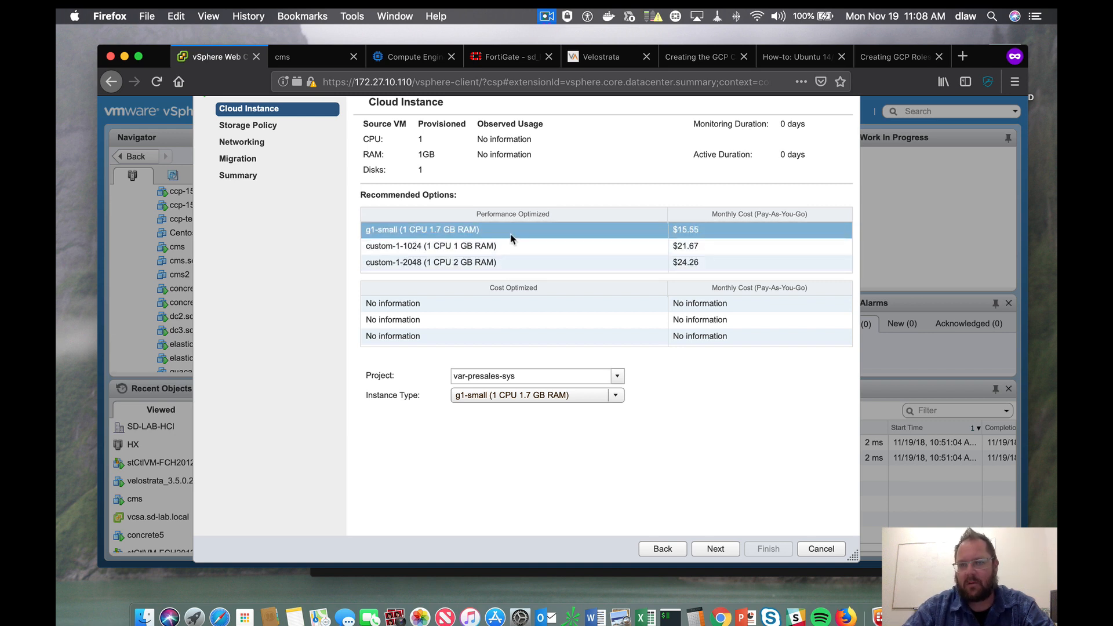
left_click(737, 215)
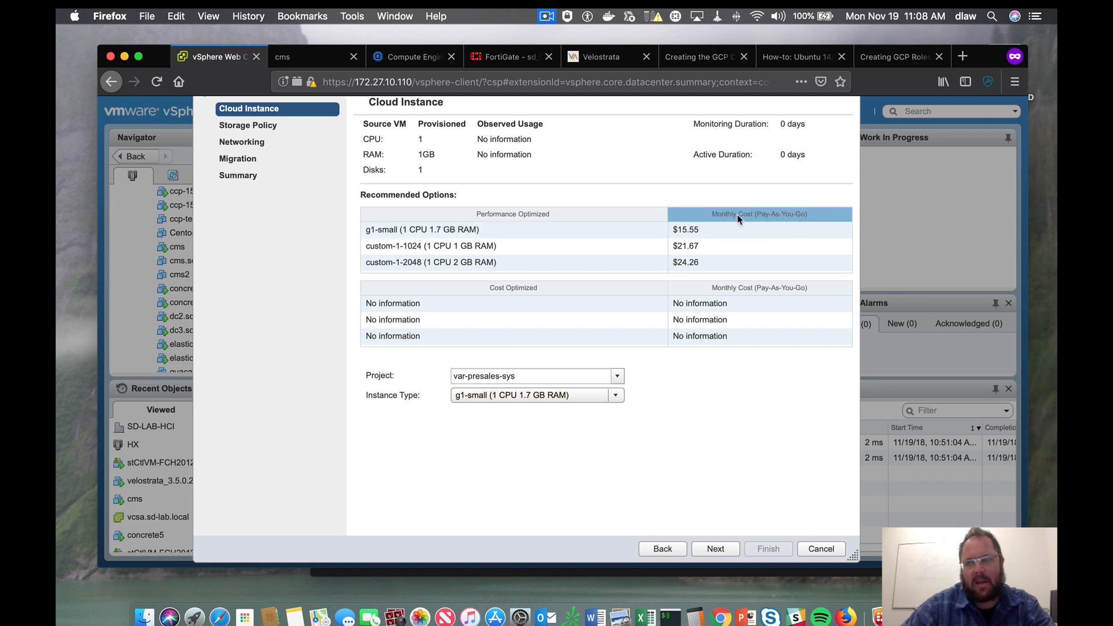
left_click(571, 237)
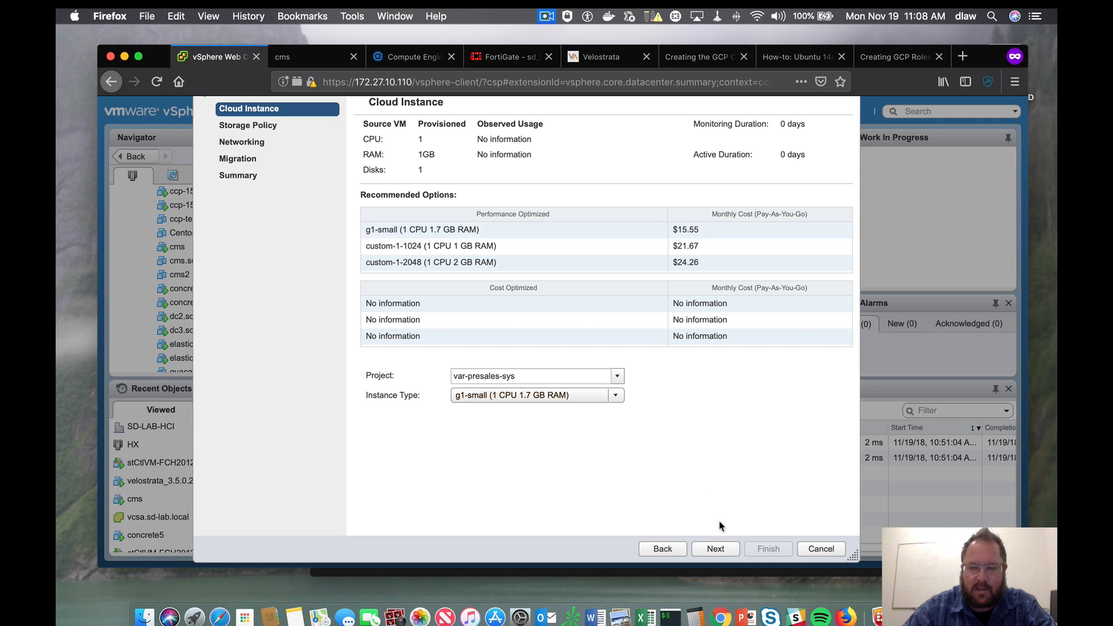
left_click(718, 552)
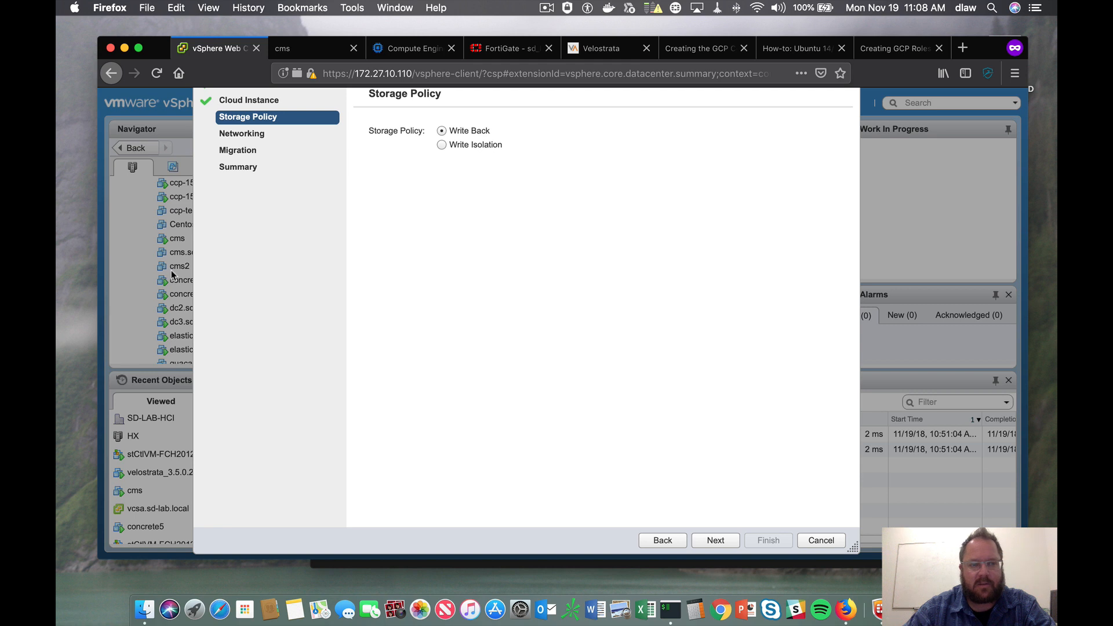
Set the migration's storage policy to Write Isolation and its external IP to Ephemeral, accepting the other networking settings.
left_click(442, 145)
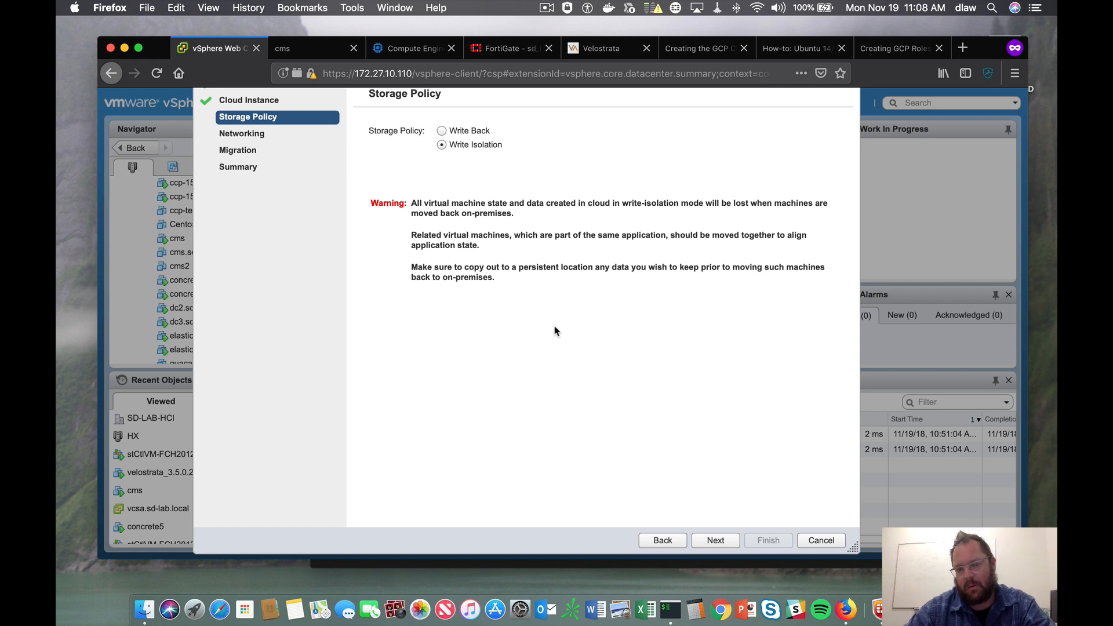
left_click(732, 543)
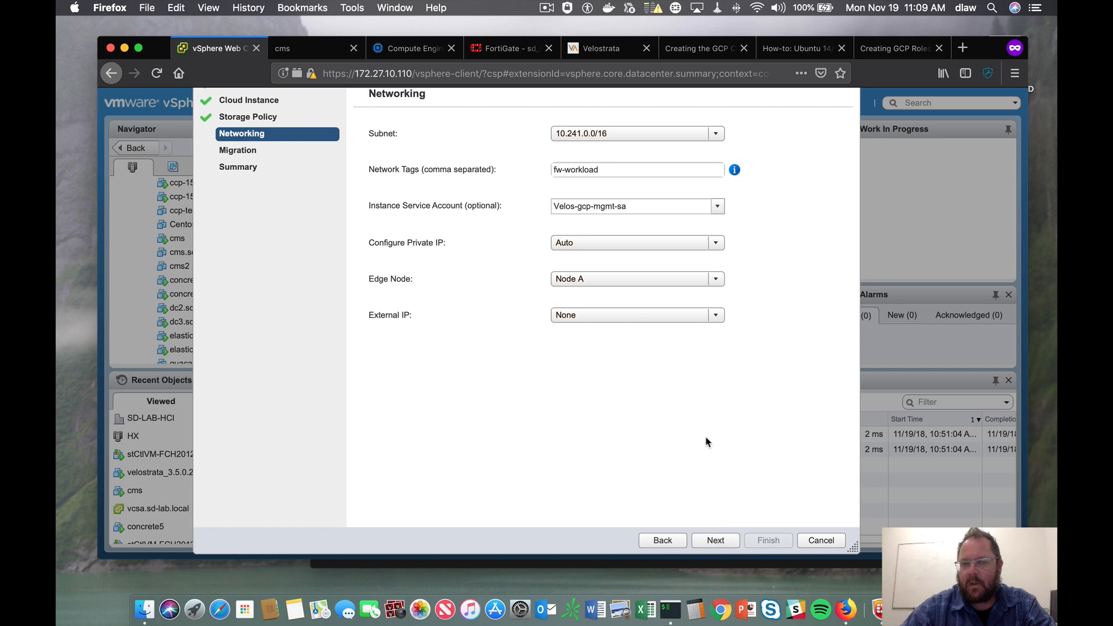
left_click(686, 319)
left_click(661, 347)
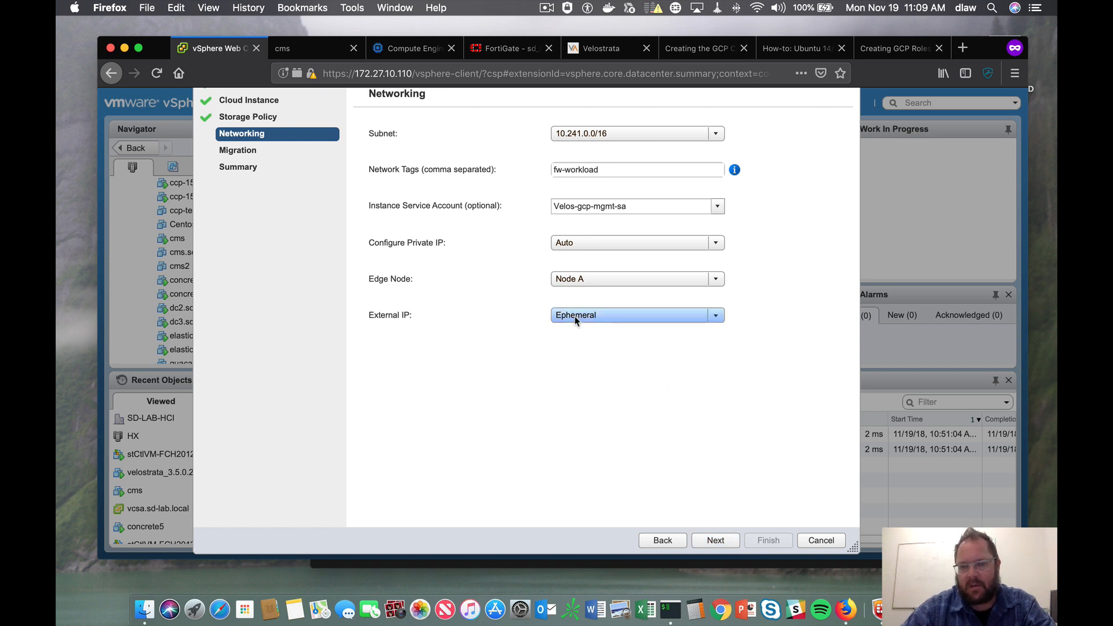
left_click(716, 540)
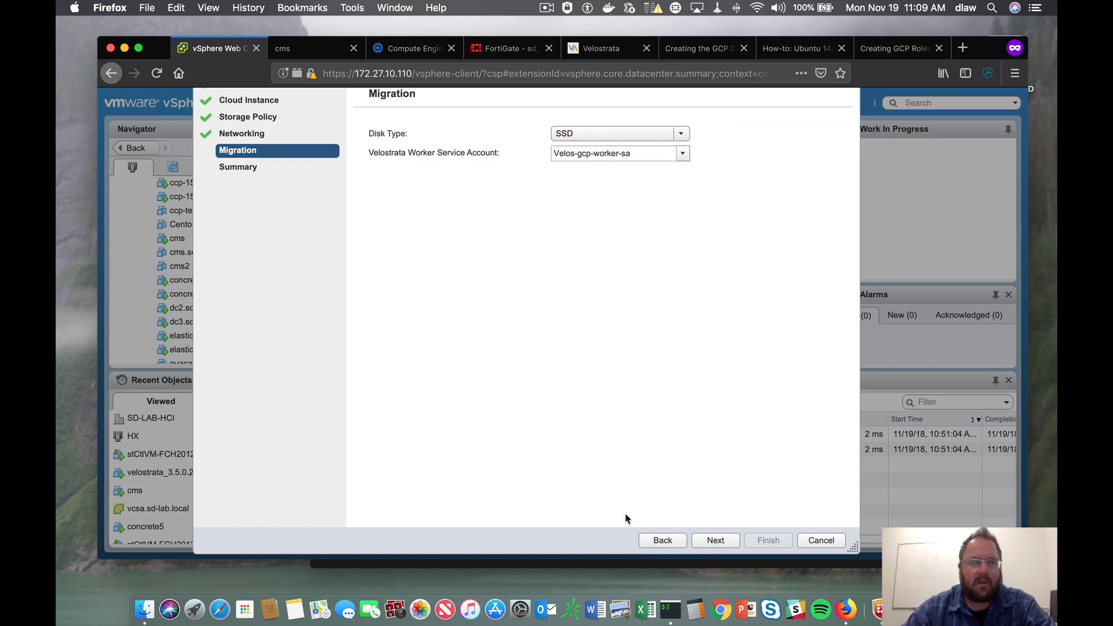
Set the disk type to Standard, keep Velos-gcp-worker-sa as the worker service account, and submit the migration from its summary.
left_click(676, 138)
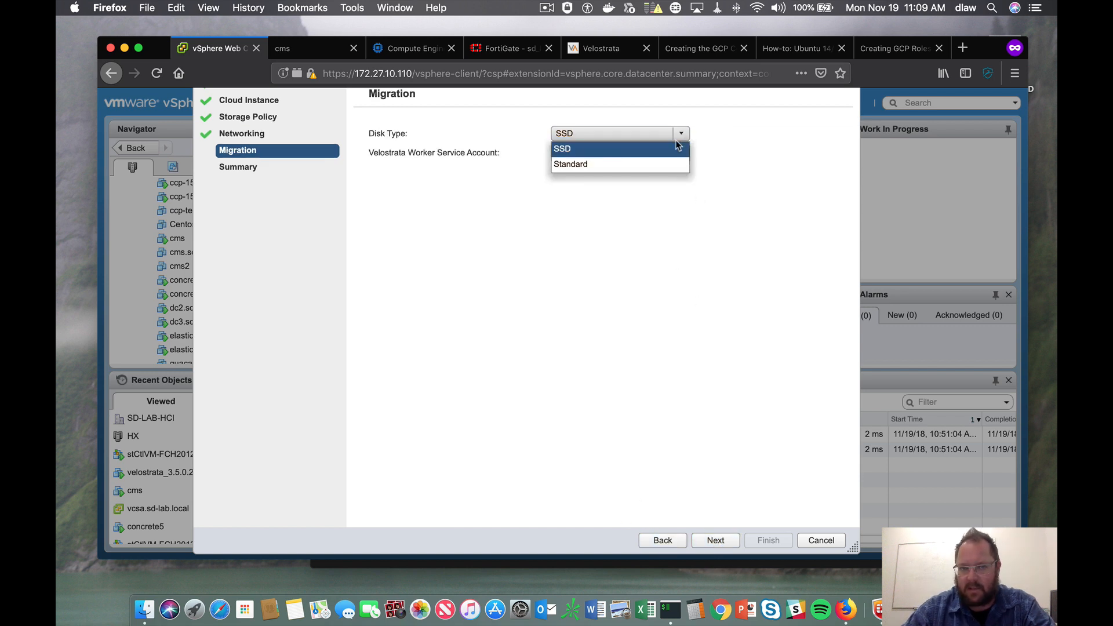
left_click(640, 167)
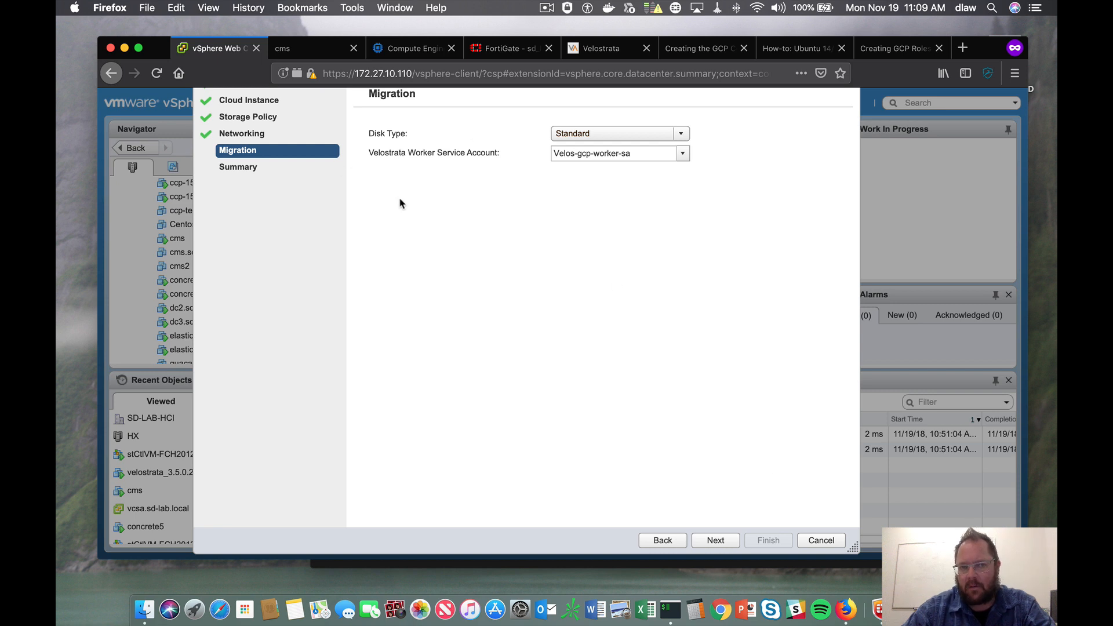
left_click(734, 544)
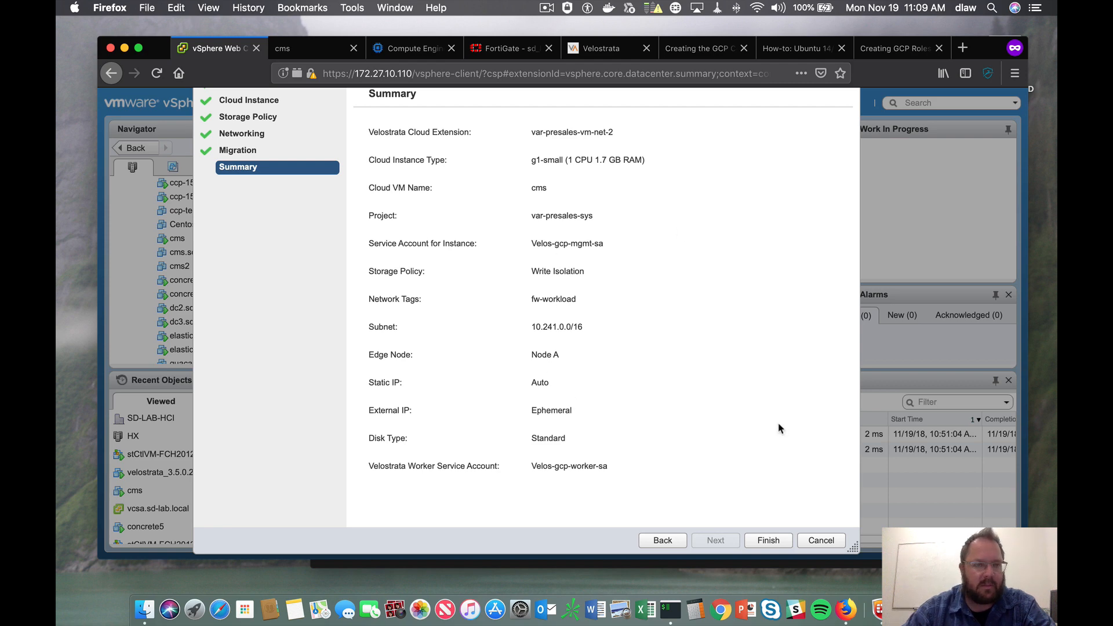
left_click(772, 540)
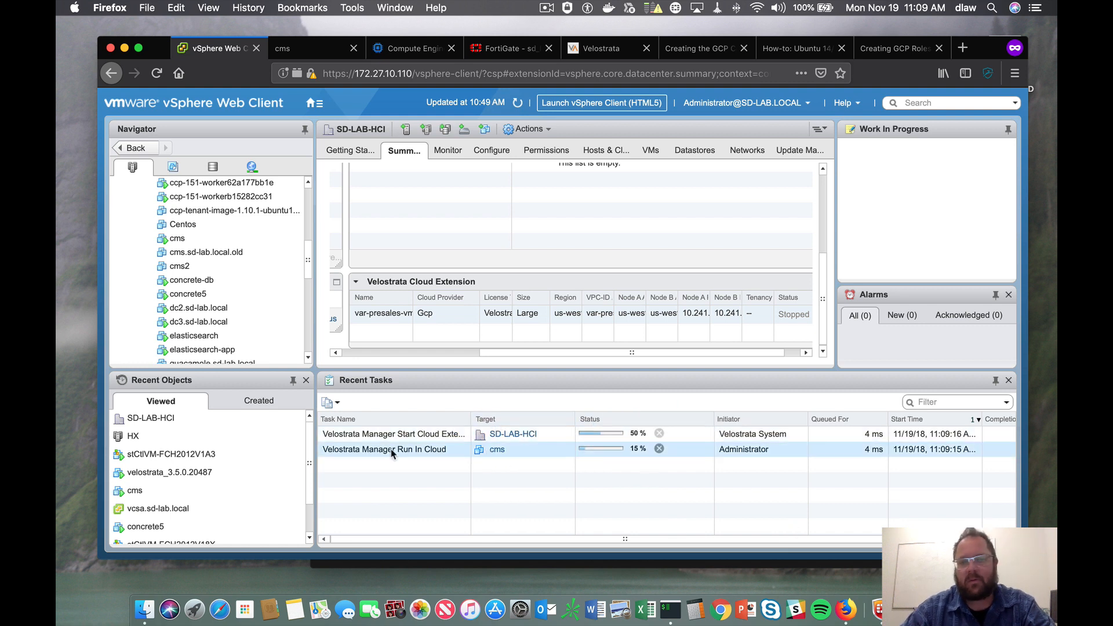
Open the SD-LAB-HCI datacenter from its recent task and look through its virtual machine inventory.
left_click(494, 435)
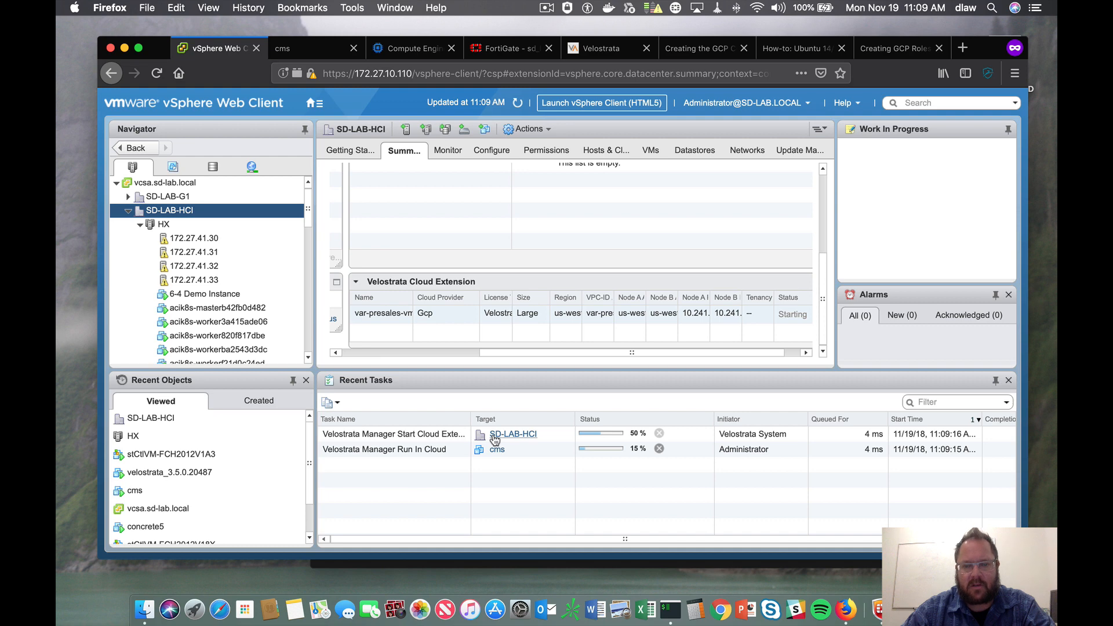
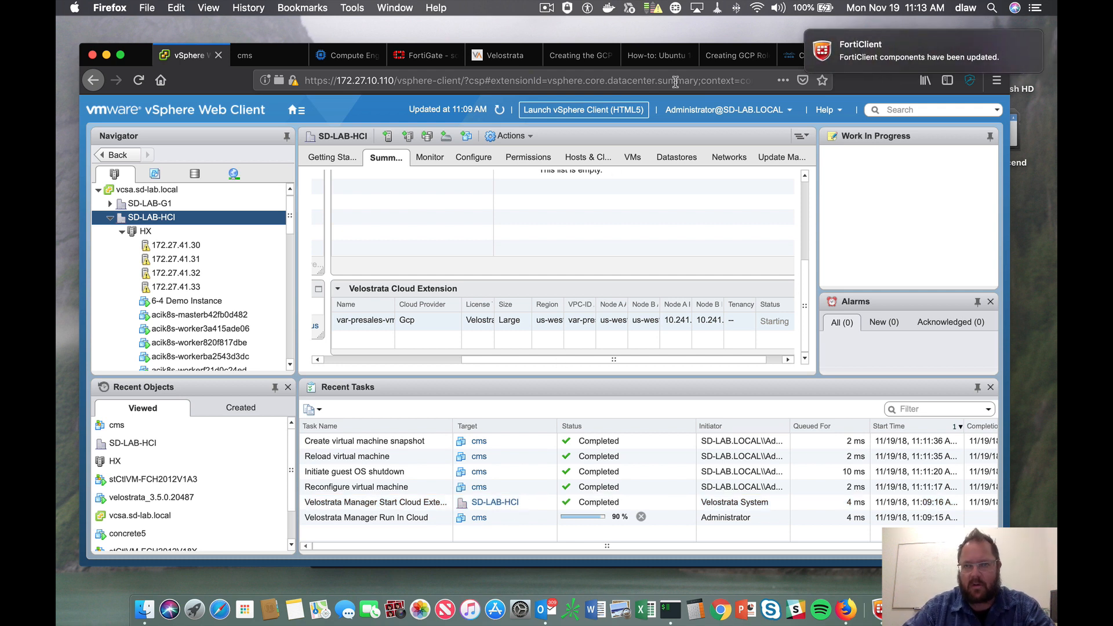
left_click_drag(141, 54, 129, 78)
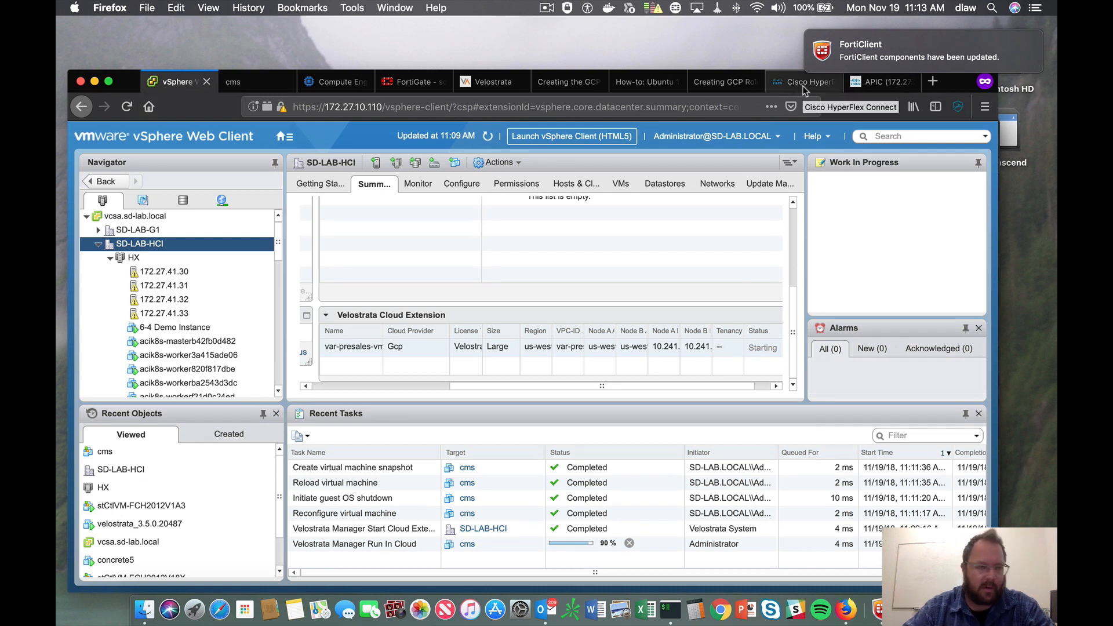
scroll(278, 240, "down", 5)
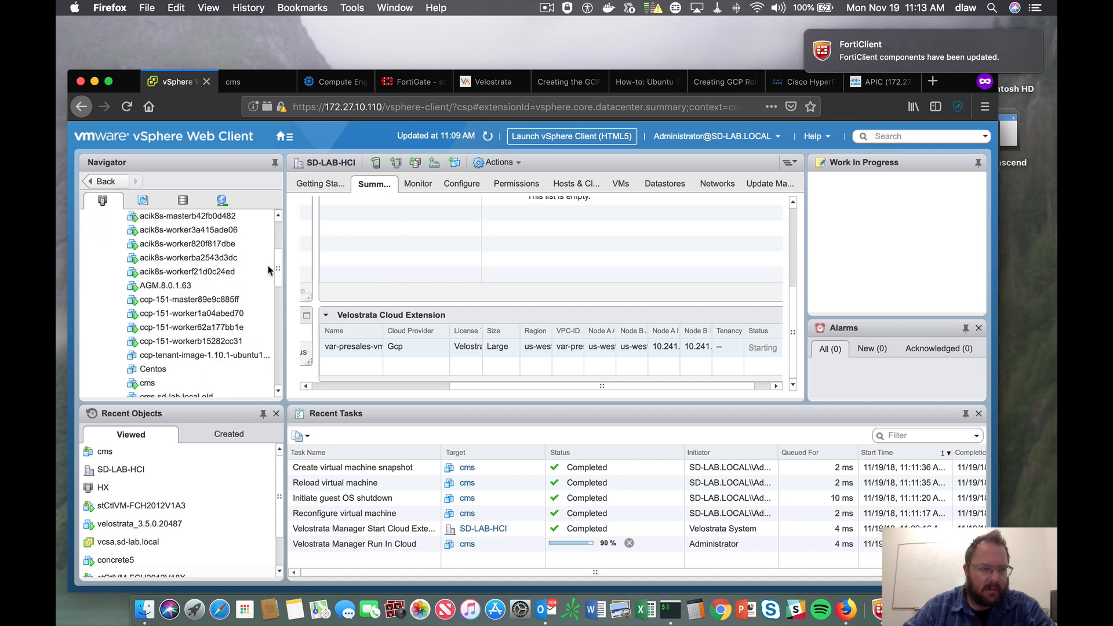
left_click_drag(278, 281, 273, 381)
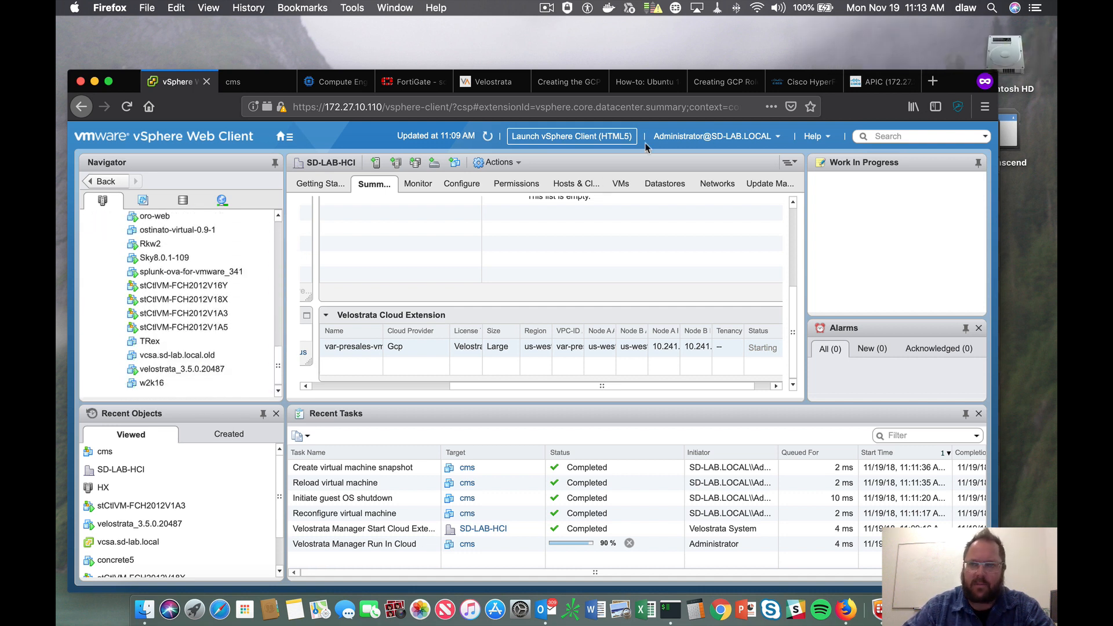
In Cisco HyperFlex Connect, review the cluster dashboard's health, capacity and performance charts, and look through the virtual machine list for cms.
left_click(812, 83)
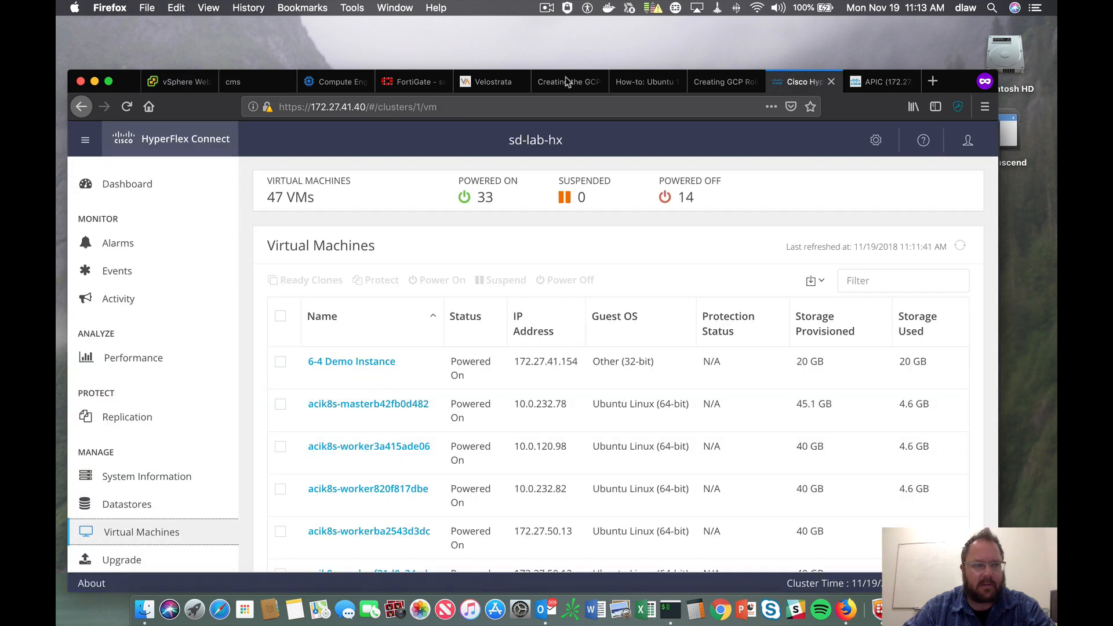
left_click(131, 184)
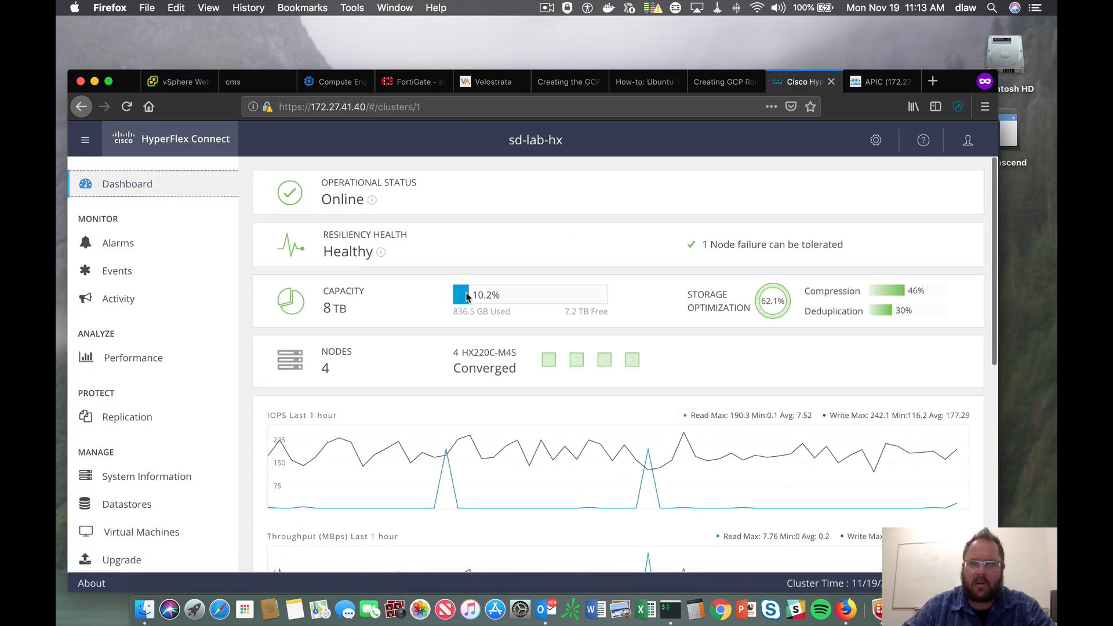
scroll(533, 463, "down", 1)
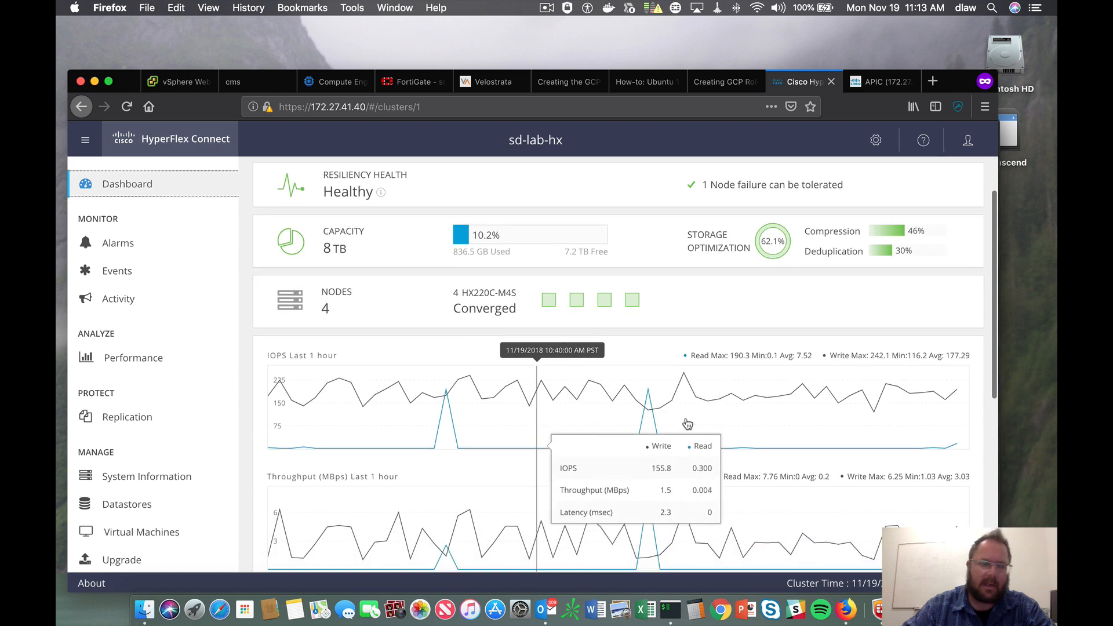
scroll(226, 398, "down", 2)
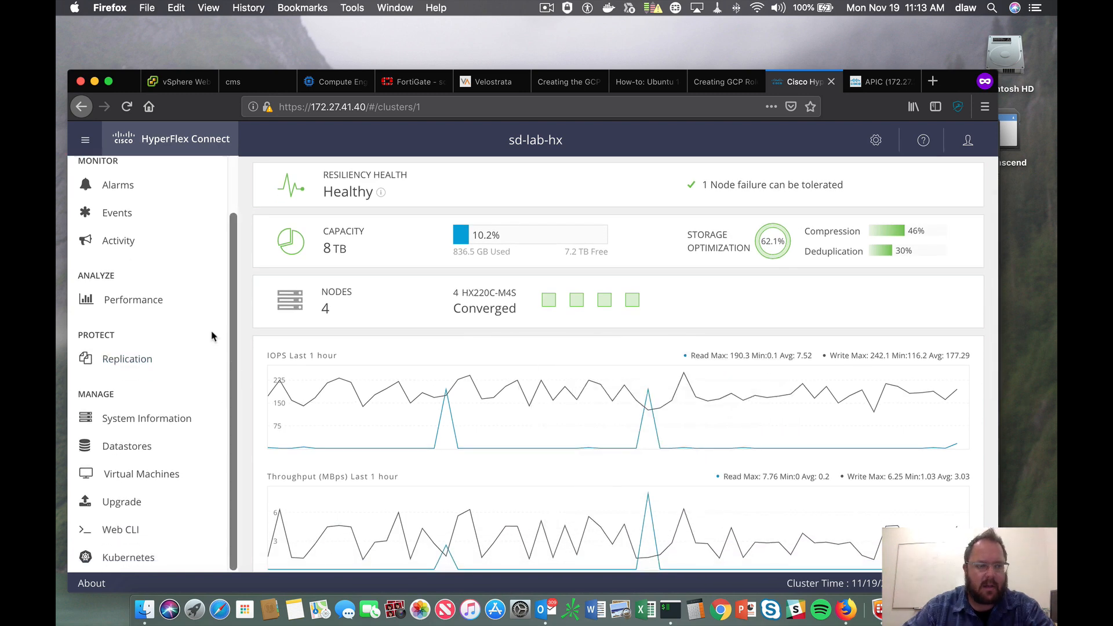
left_click(149, 473)
scroll(356, 363, "down", 2)
scroll(357, 362, "down", 10)
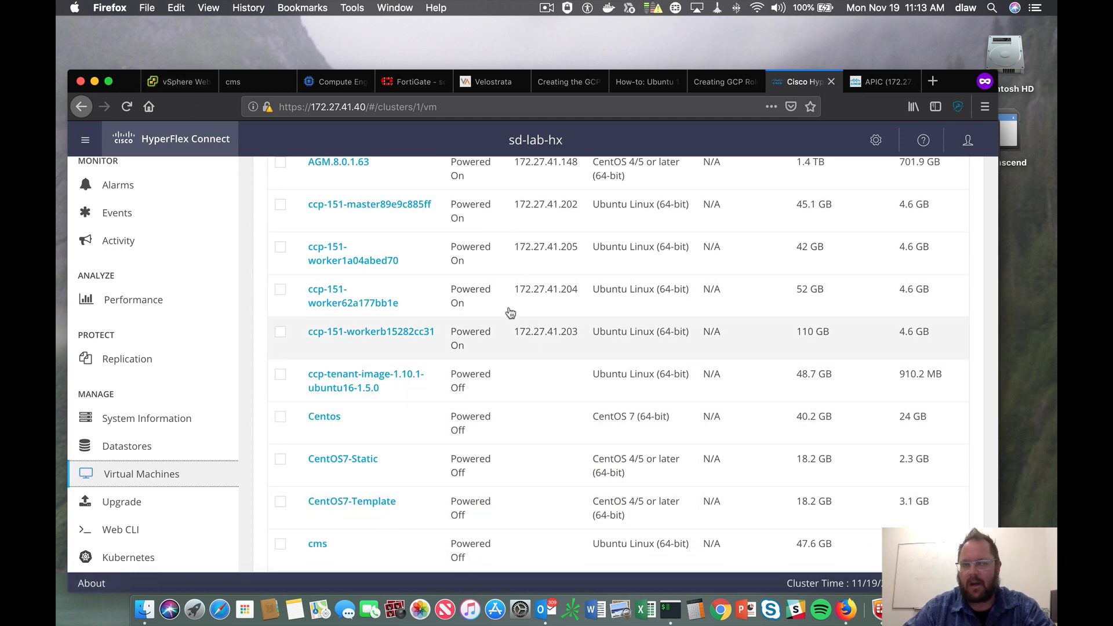
Return to the vSphere Web Client and find the cms virtual machine in the SD-LAB-HCI inventory.
left_click(177, 82)
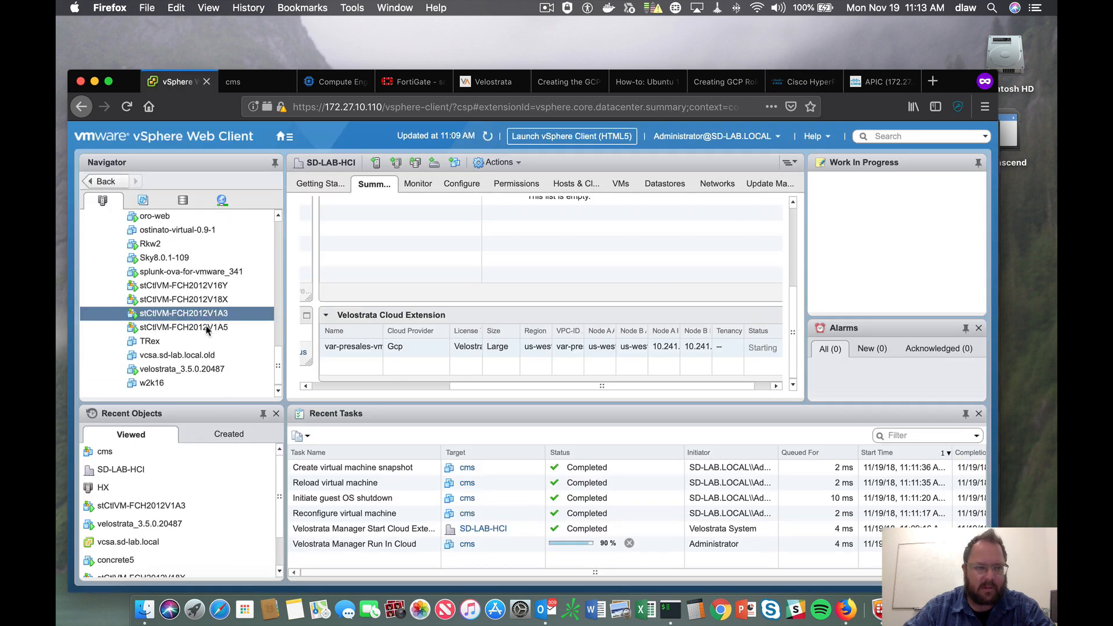
scroll(186, 289, "up", 2)
scroll(186, 289, "up", 7)
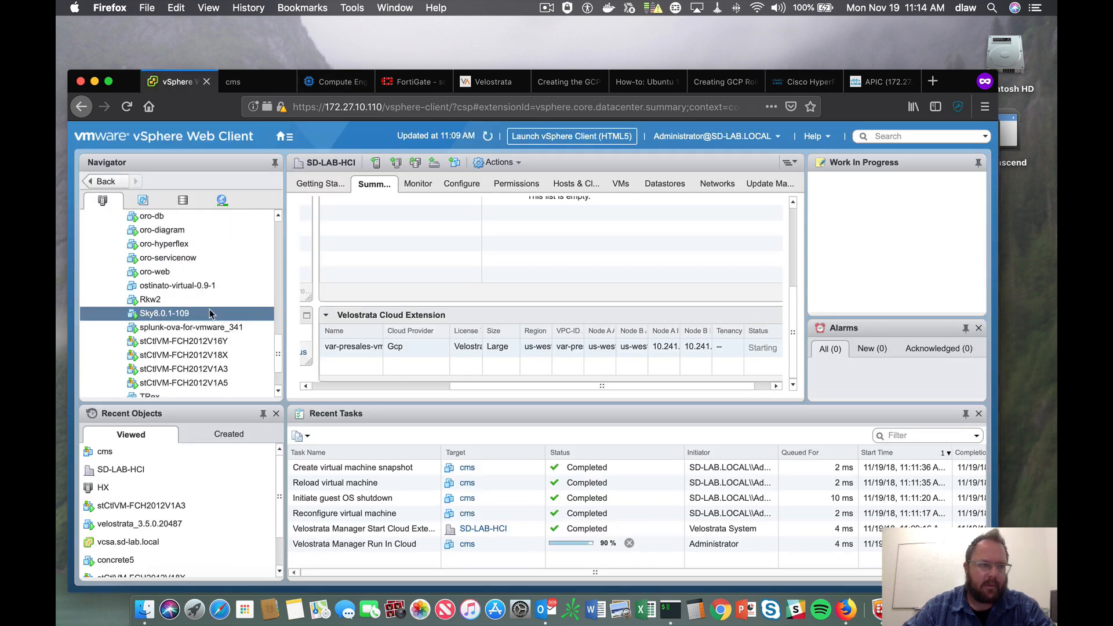
scroll(193, 258, "up", 5)
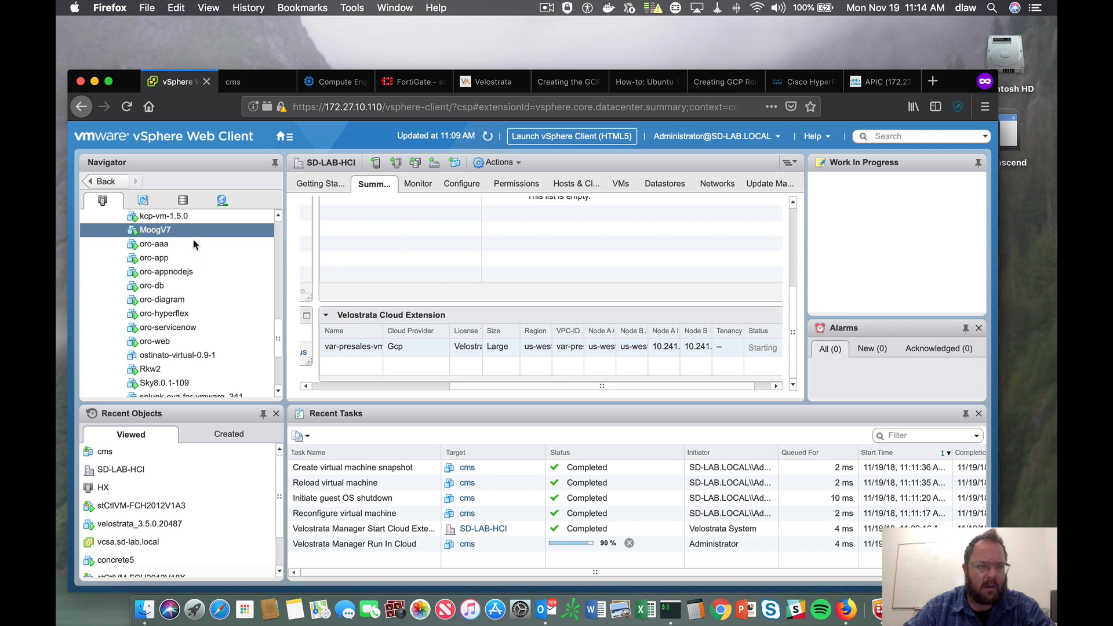
scroll(219, 260, "up", 9)
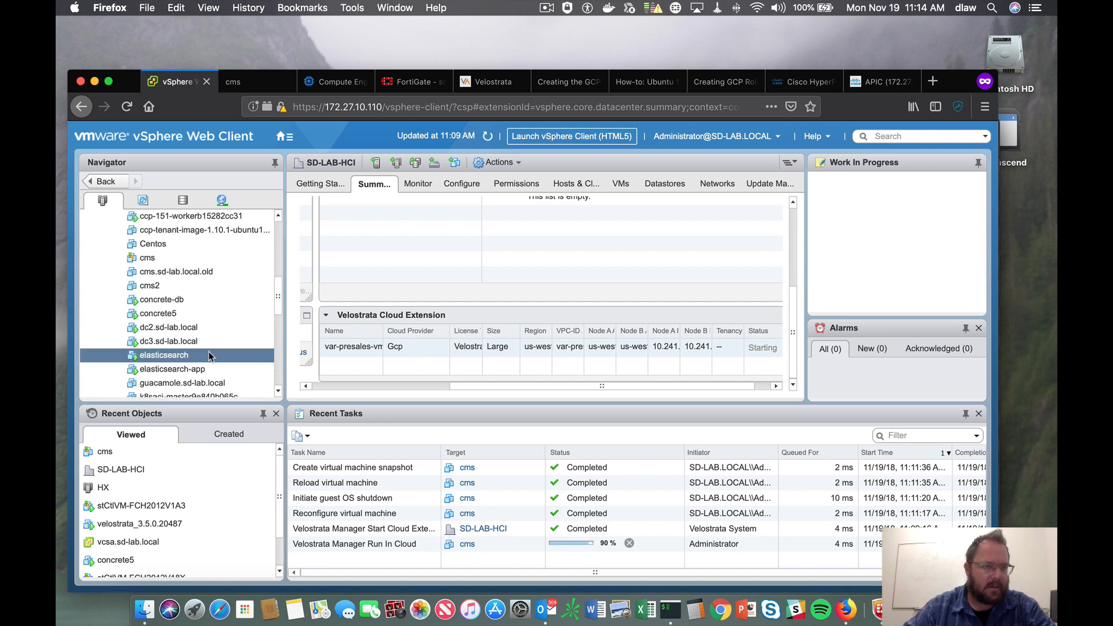
scroll(208, 353, "up", 9)
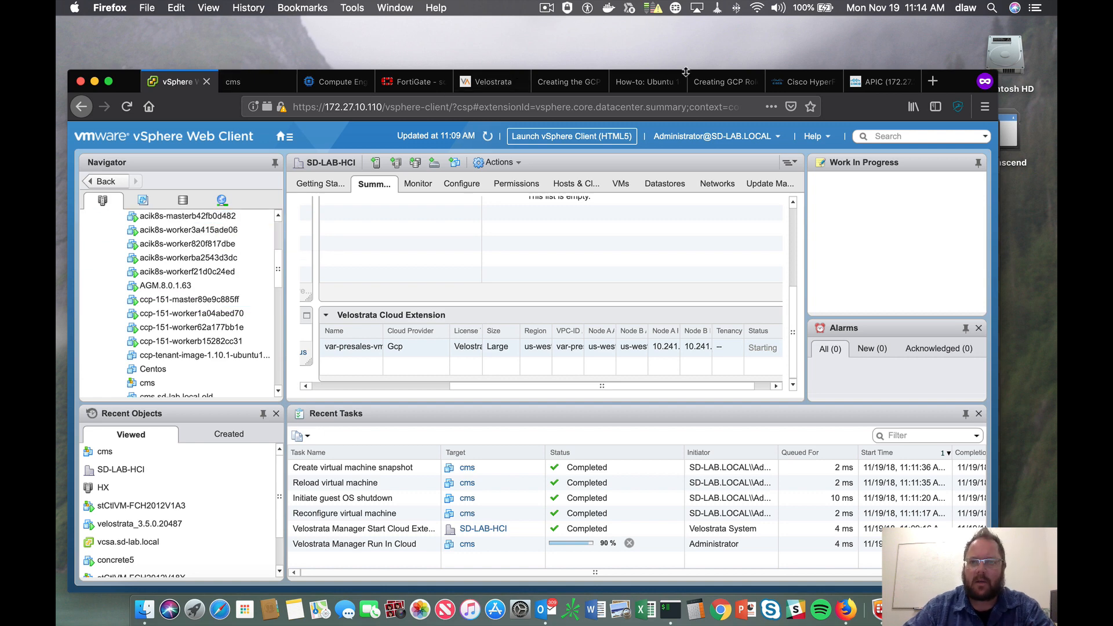
Compare the HyperFlex Connect virtual machine list and its power-state summary with the vSphere inventory.
left_click(801, 81)
scroll(408, 330, "up", 5)
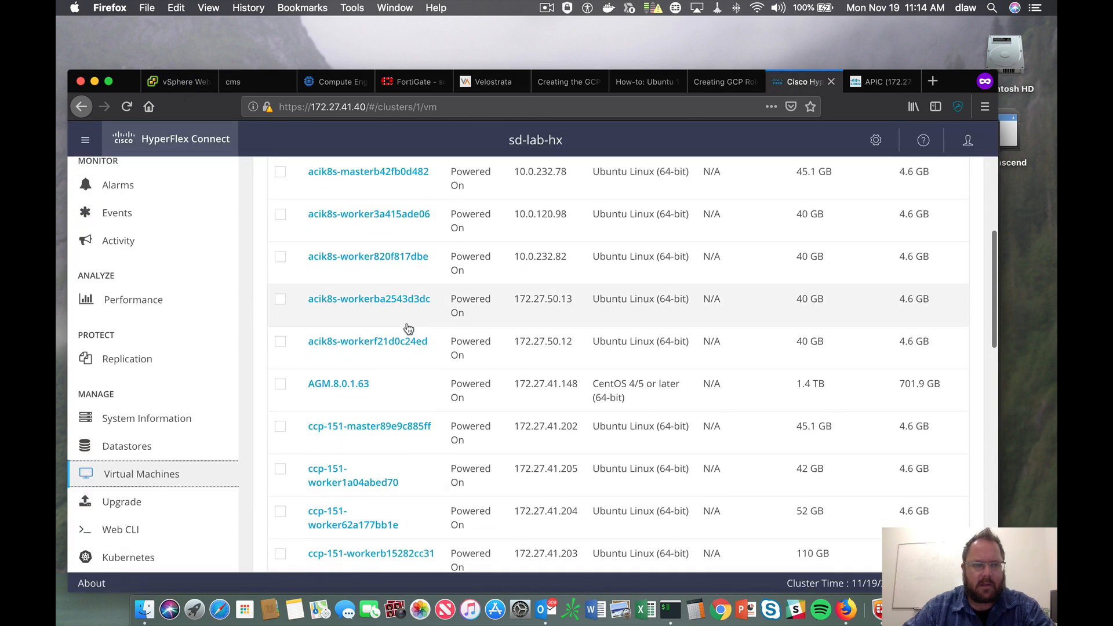
scroll(394, 313, "up", 5)
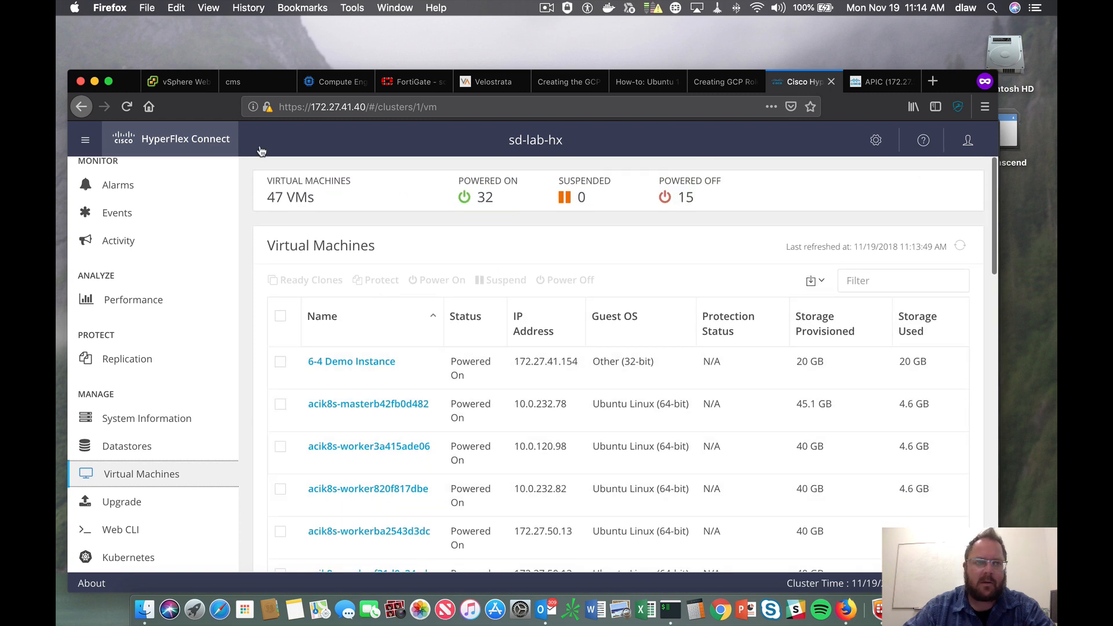
Switch to Cisco APIC, open the foundation tenant, and quit Outlook.
left_click(876, 81)
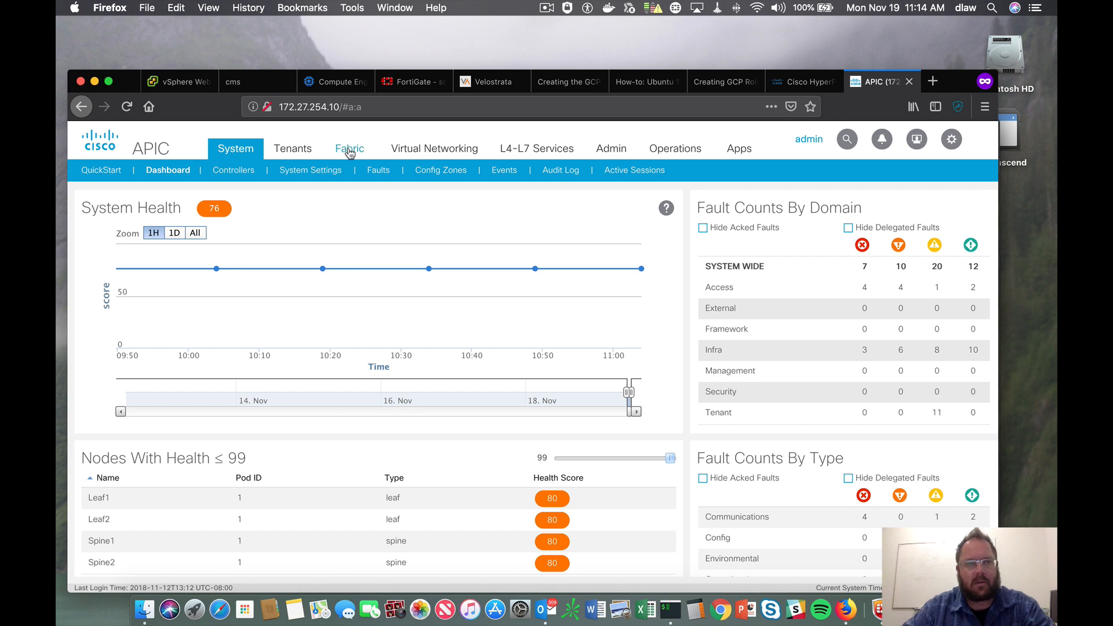
left_click(296, 149)
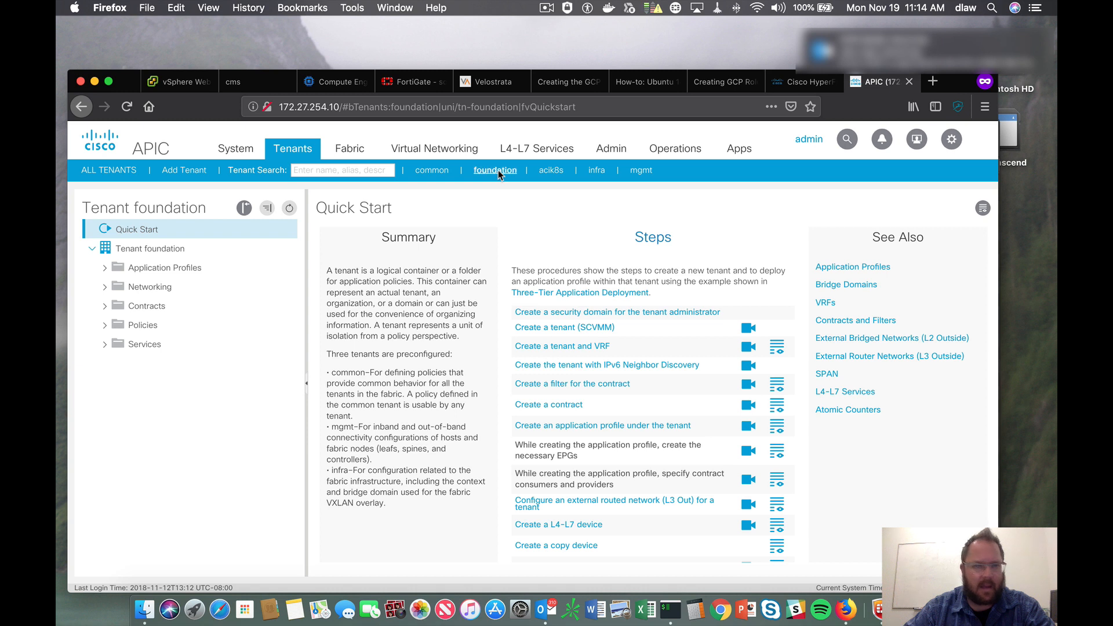
right_click(538, 615)
left_click(556, 571)
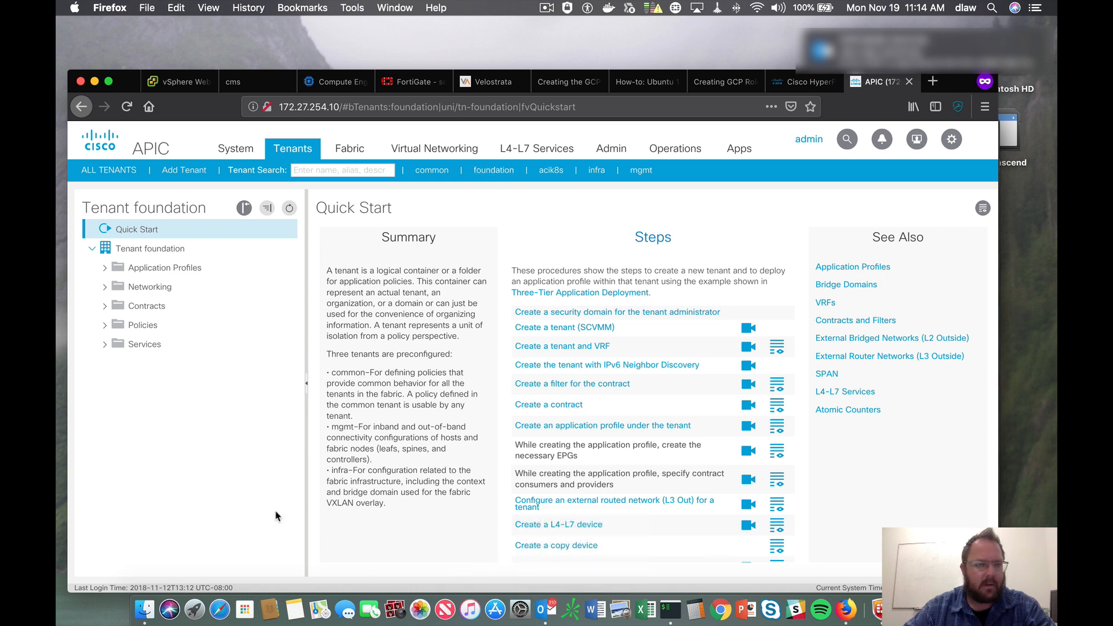
Examine the operational client end-points of IB_Mgmt_EPG in the Mgmt_AP application profile, widening the End Point column.
left_click(114, 268)
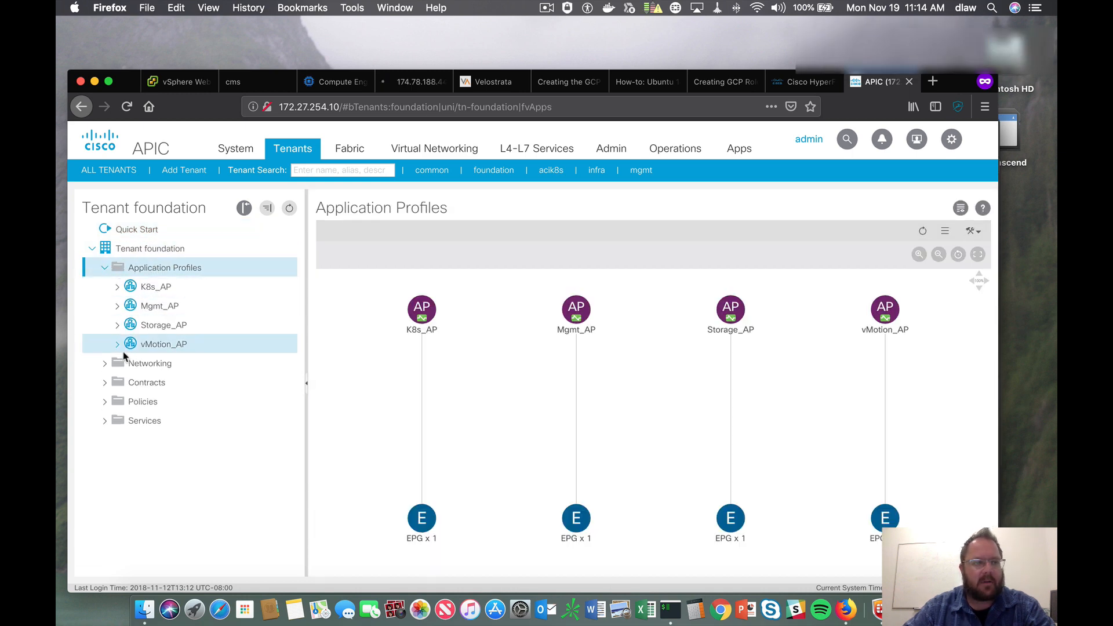
left_click(119, 307)
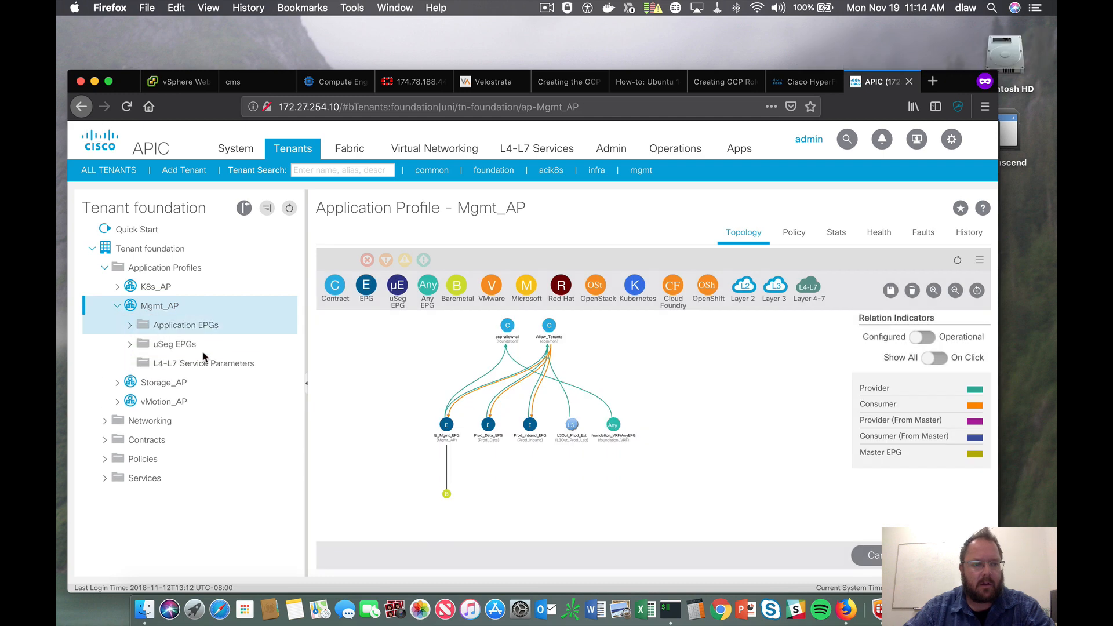
left_click(134, 329)
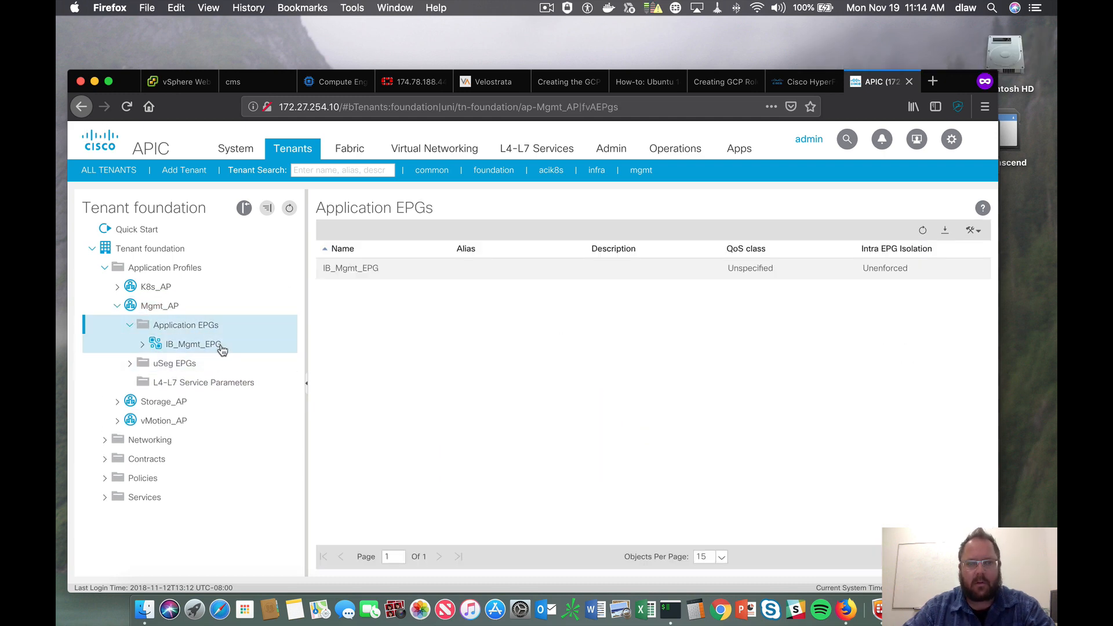
left_click(221, 347)
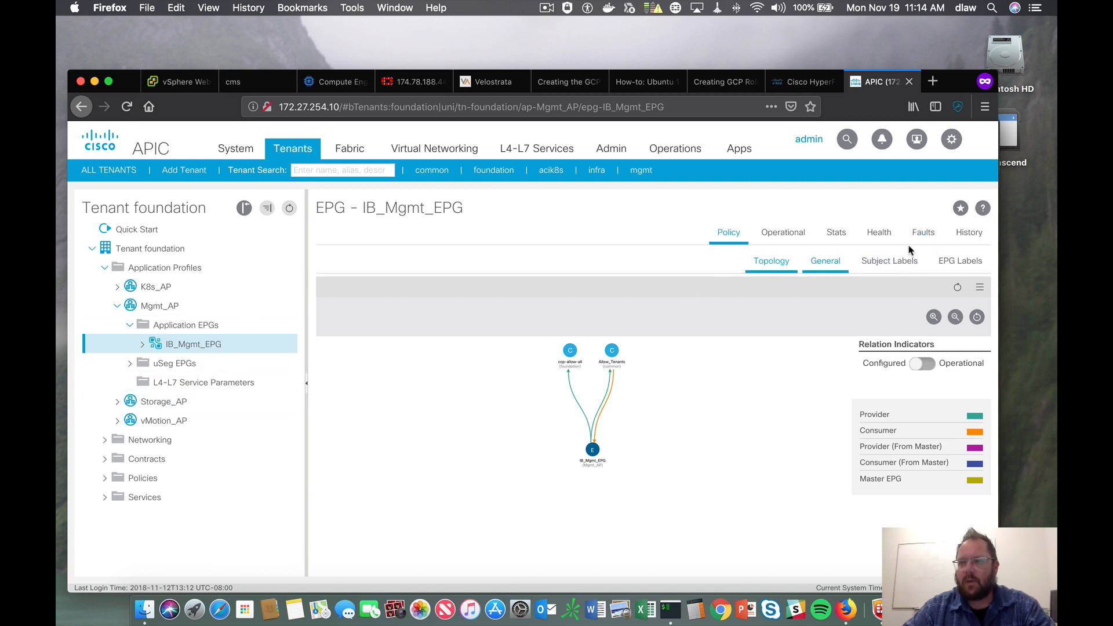
left_click(784, 235)
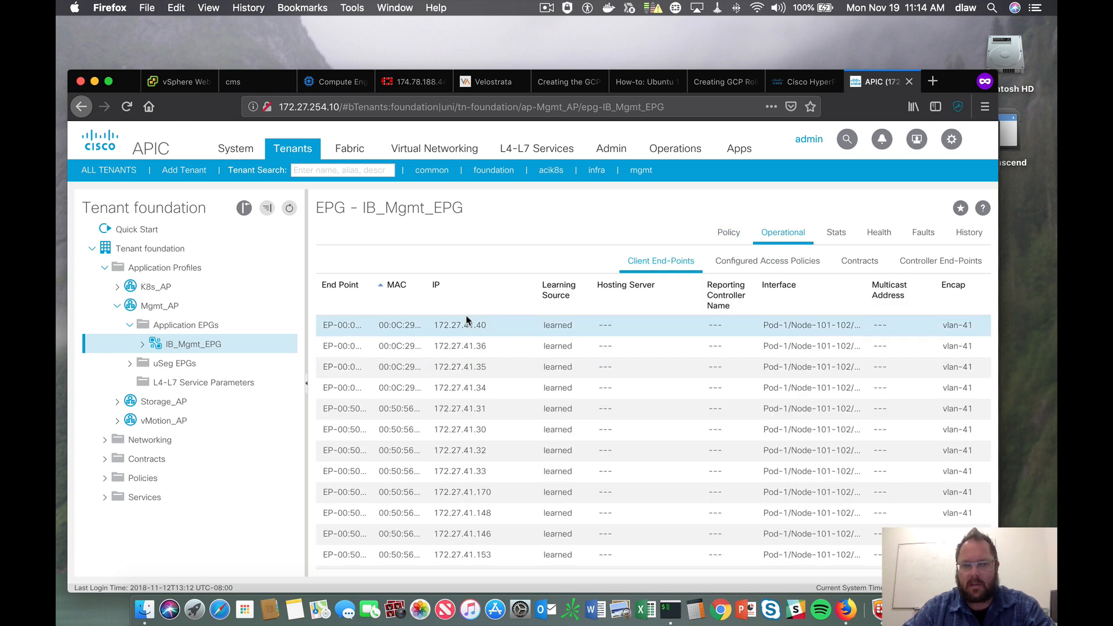
scroll(585, 445, "down", 5)
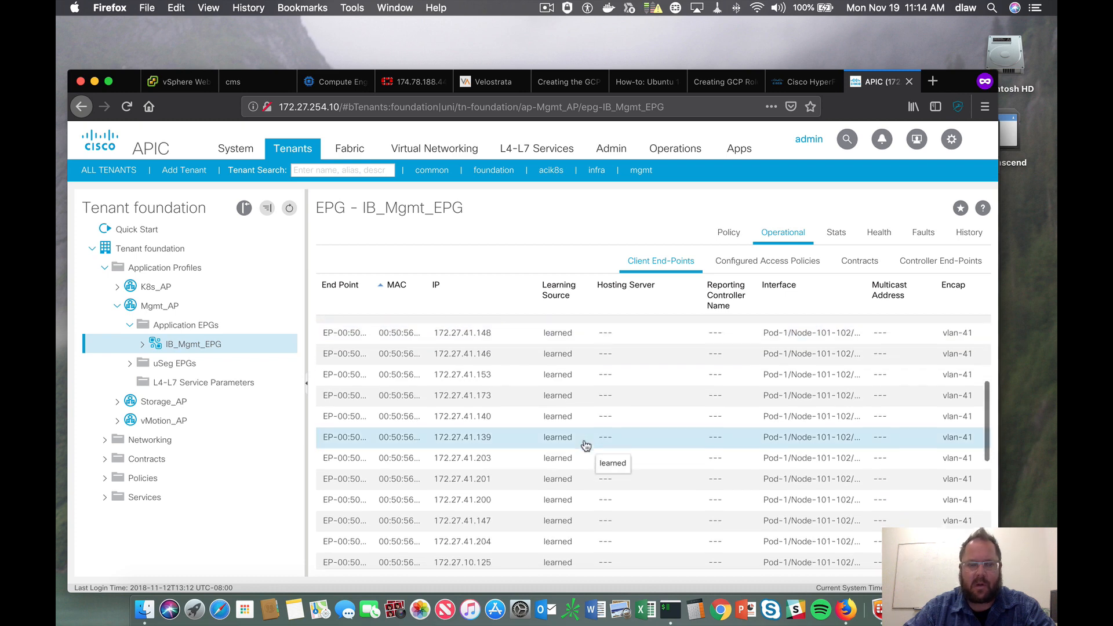
left_click_drag(371, 292, 473, 294)
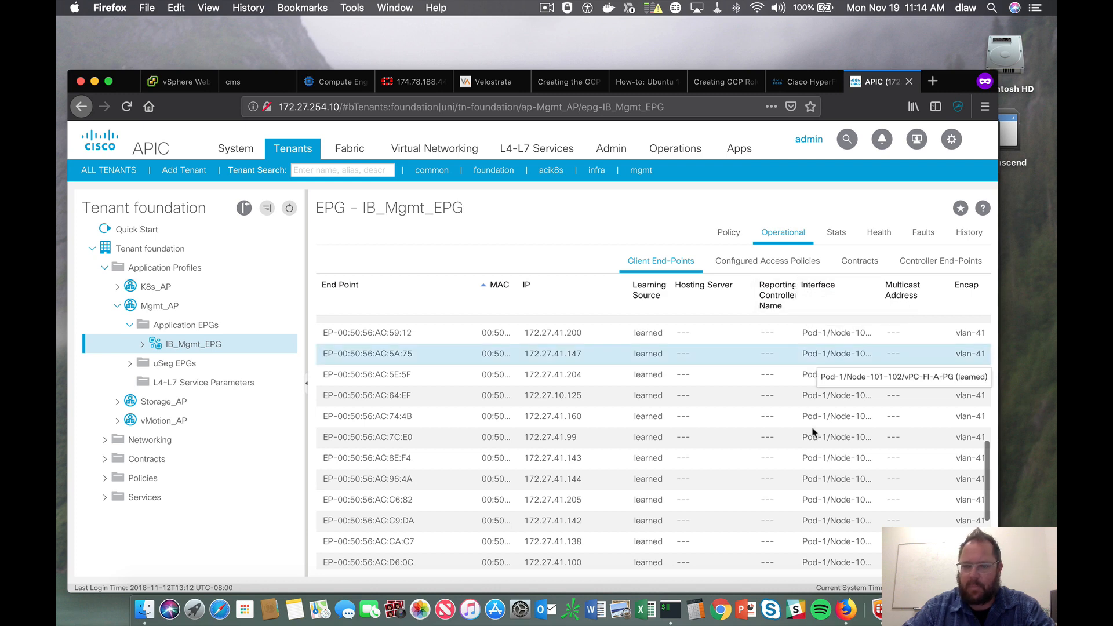
scroll(814, 447, "down", 3)
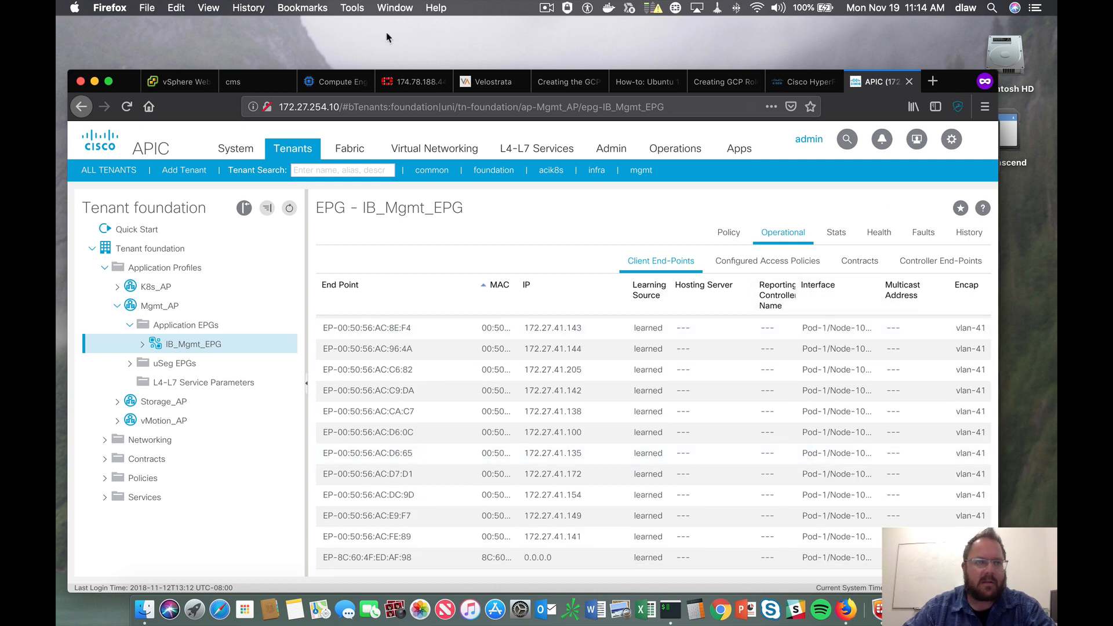
Return to the vSphere Web Client and check the Velostrata Run In Cloud task and the cms entry in the inventory.
left_click(185, 85)
left_click_drag(972, 74, 976, 44)
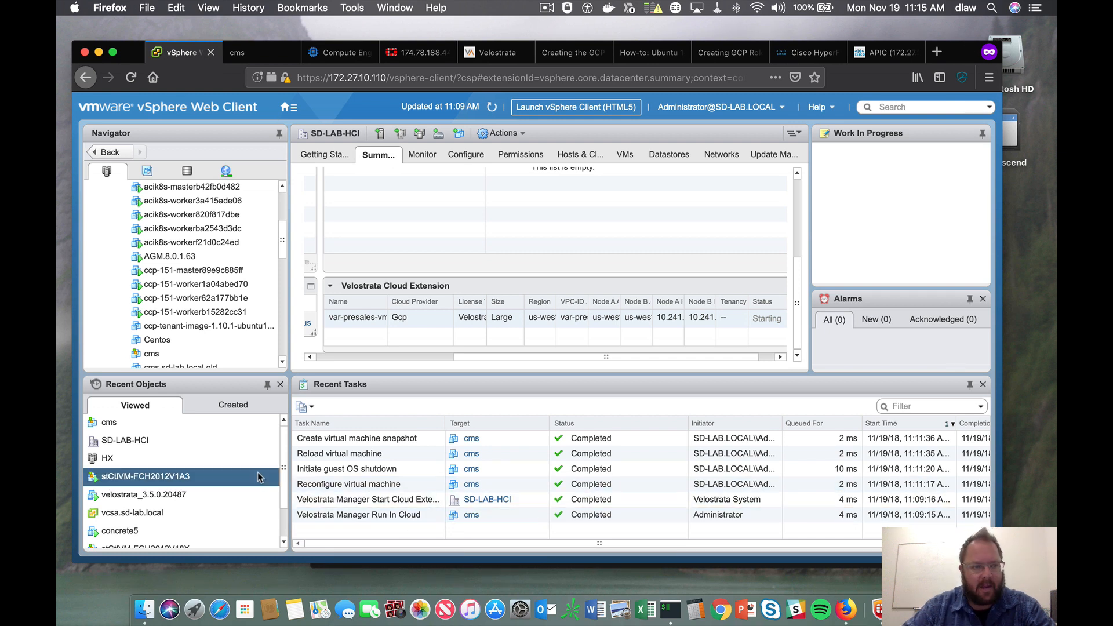
scroll(279, 242, "up", 5)
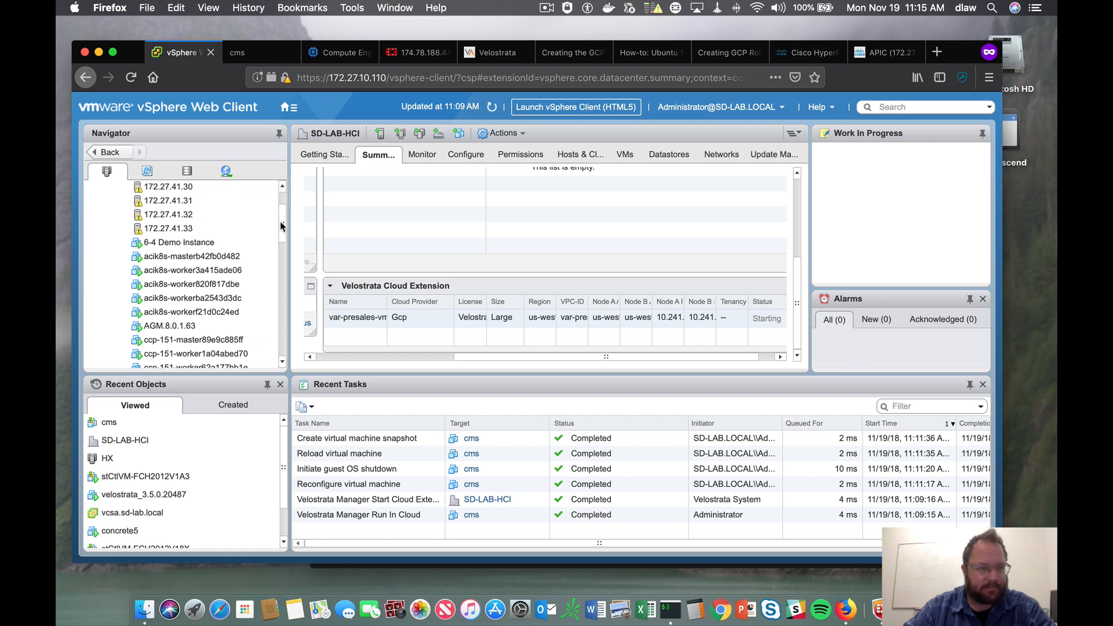
scroll(280, 242, "down", 5)
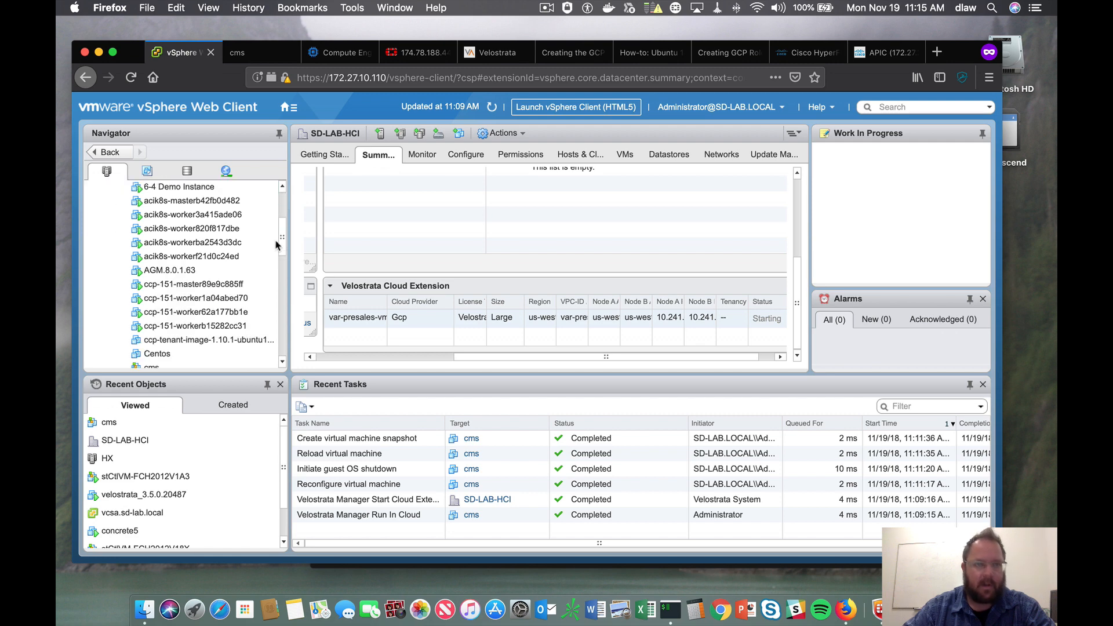
In Google Cloud Platform's VM instances list, check the status and internal IP of the migrated cms instance.
left_click(342, 53)
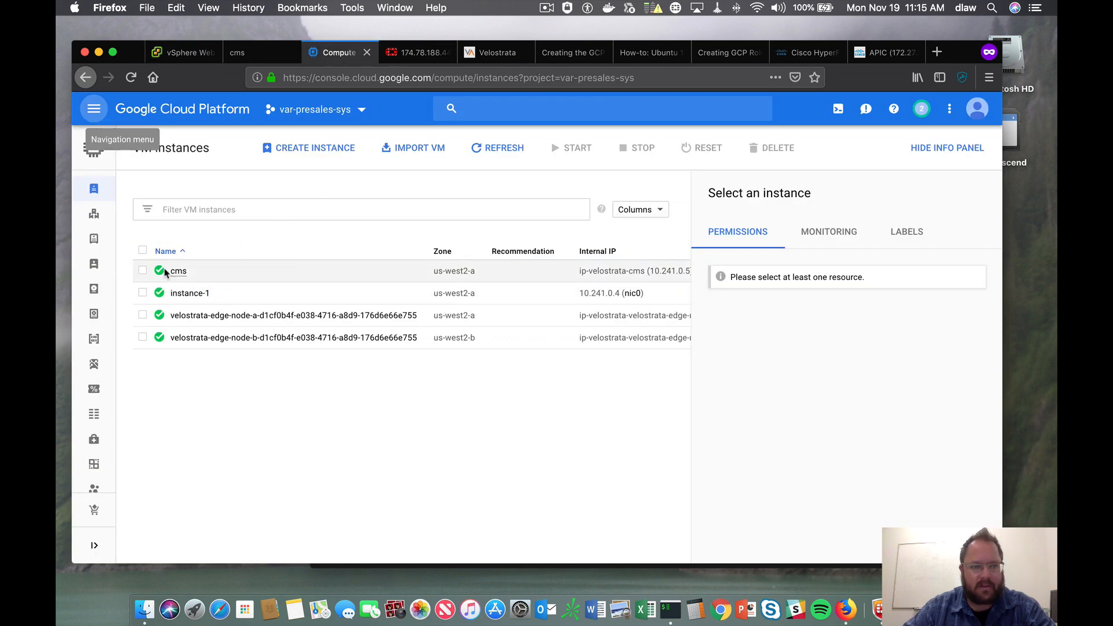
scroll(578, 270, "right", 2)
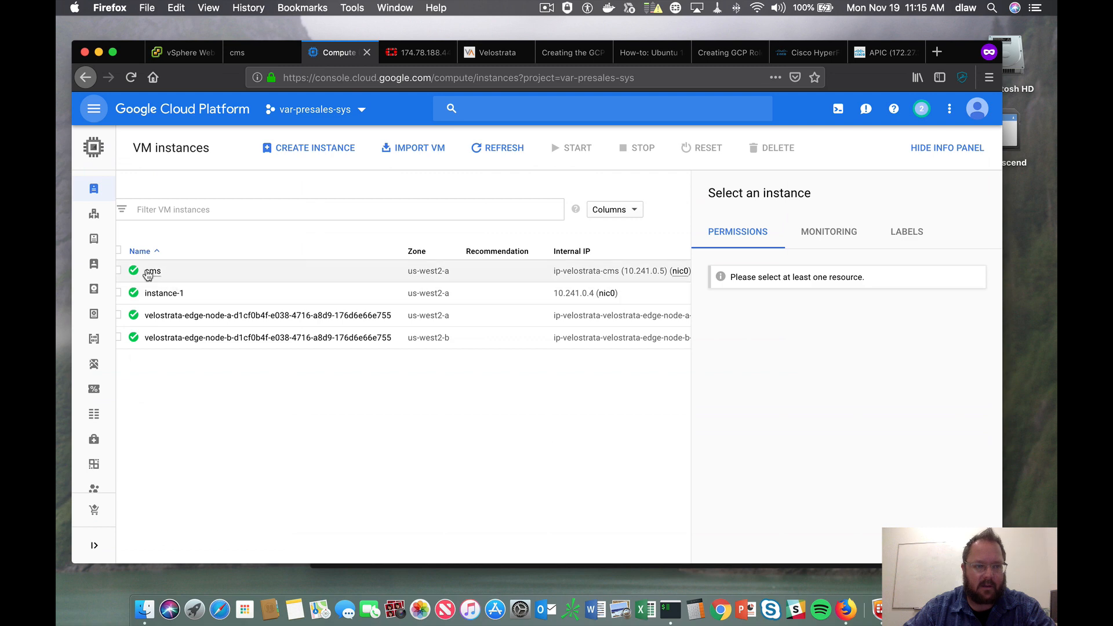
scroll(627, 276, "right", 3)
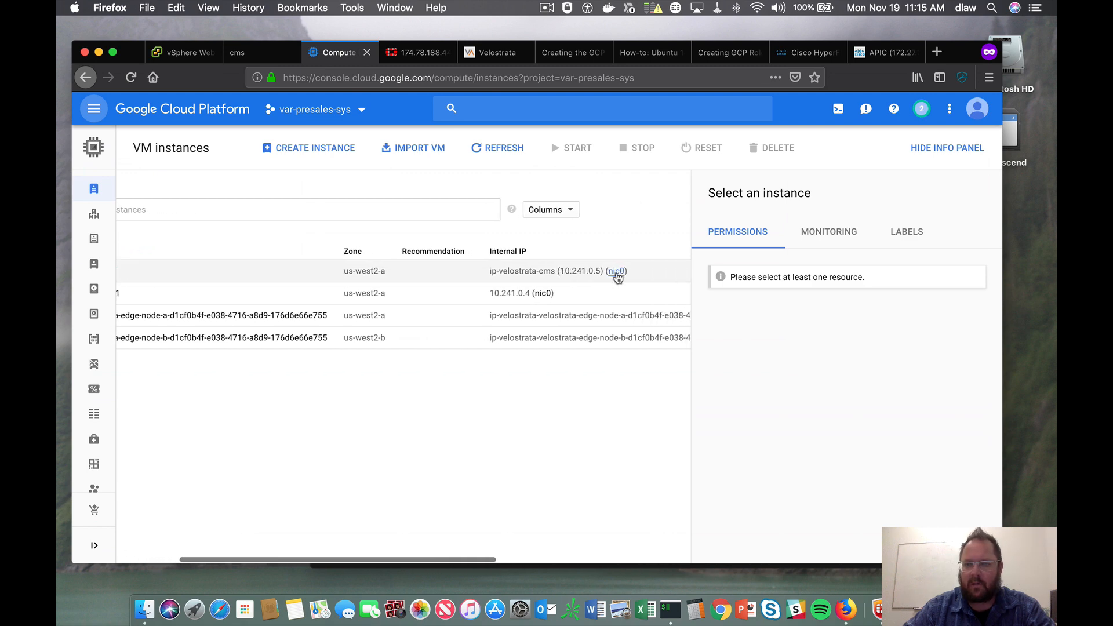
Return to the cms instance details in Google Cloud Platform and examine the internal and external IPs of its nic0 network interface.
key("super+shift+p")
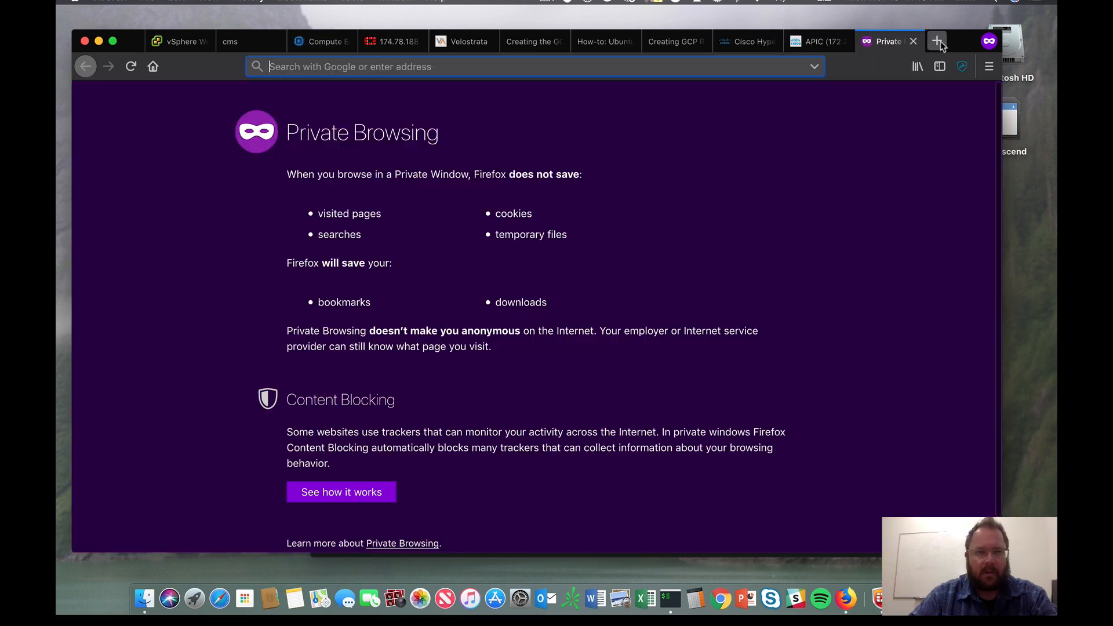
left_click(311, 50)
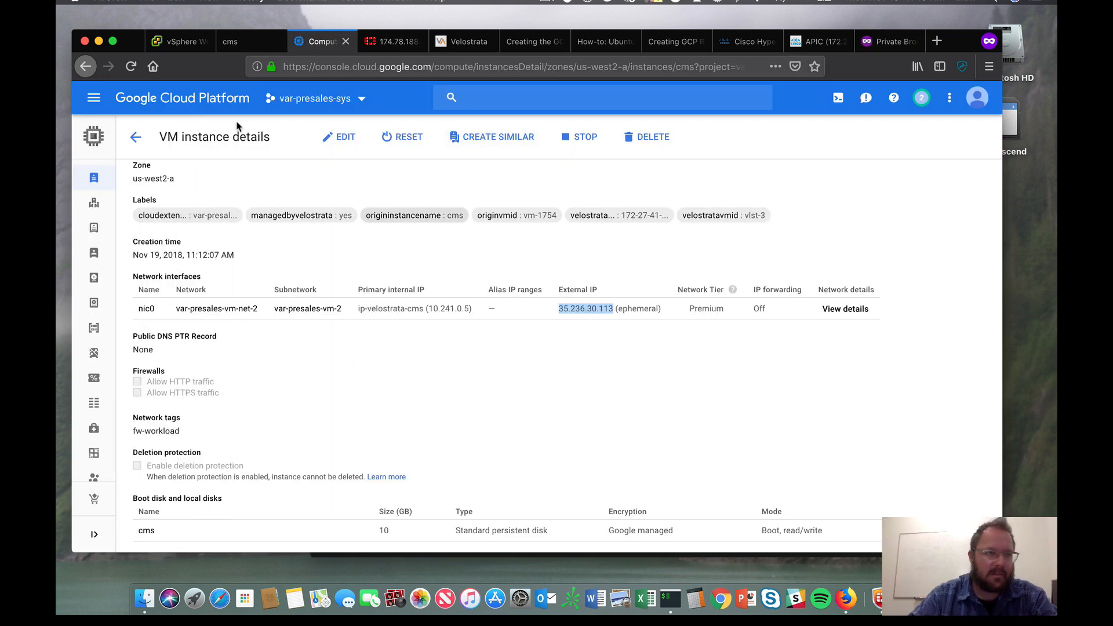
mouse_move(104, 201)
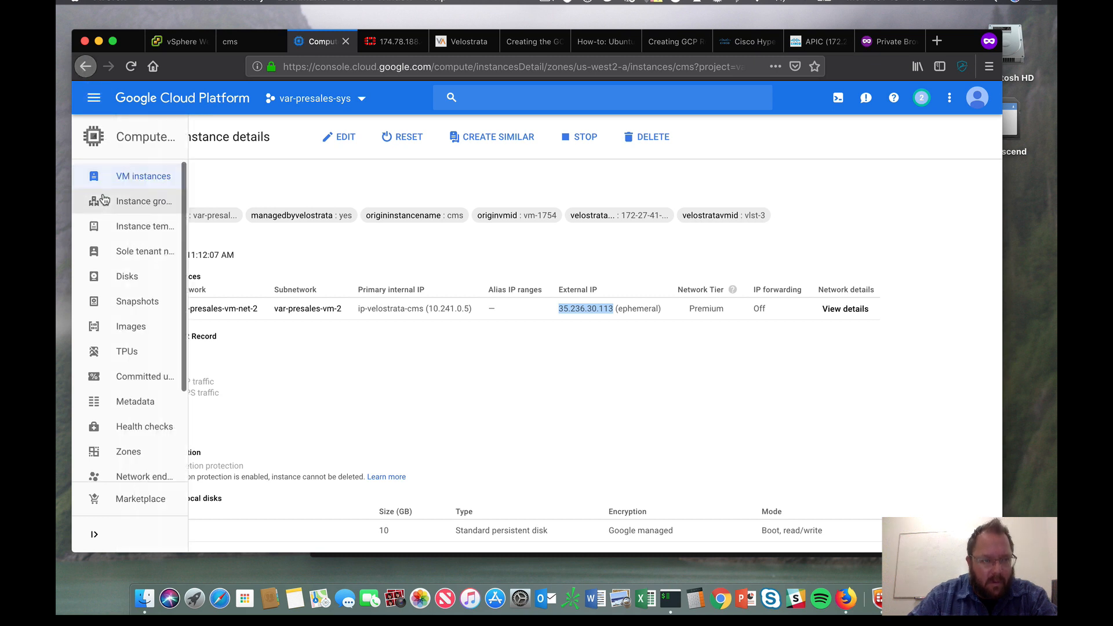
left_click(395, 328)
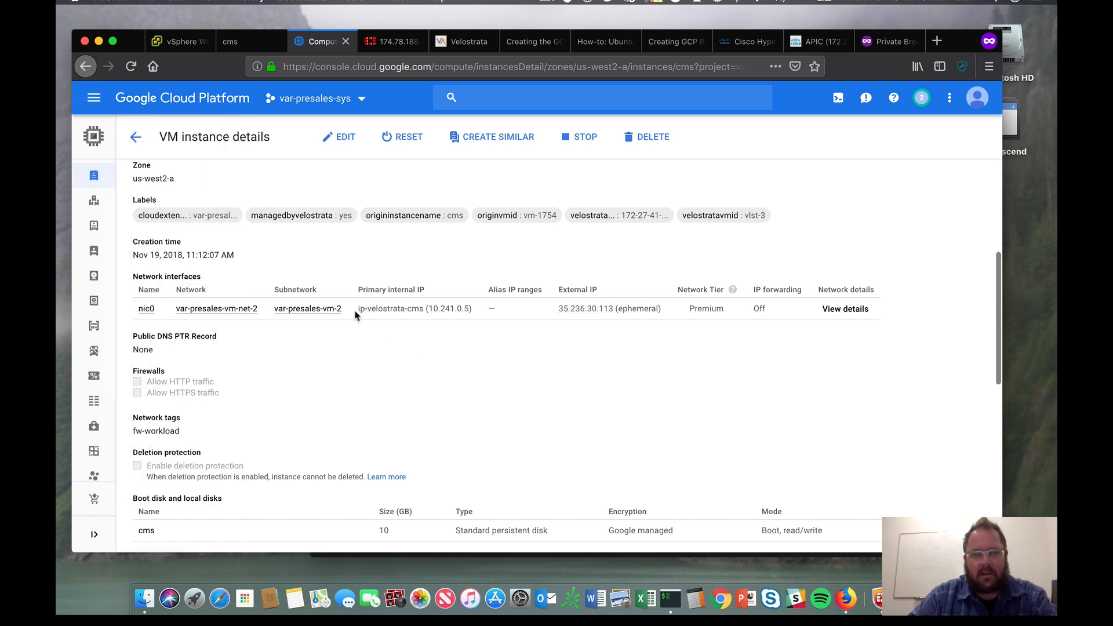
left_click_drag(356, 309, 424, 309)
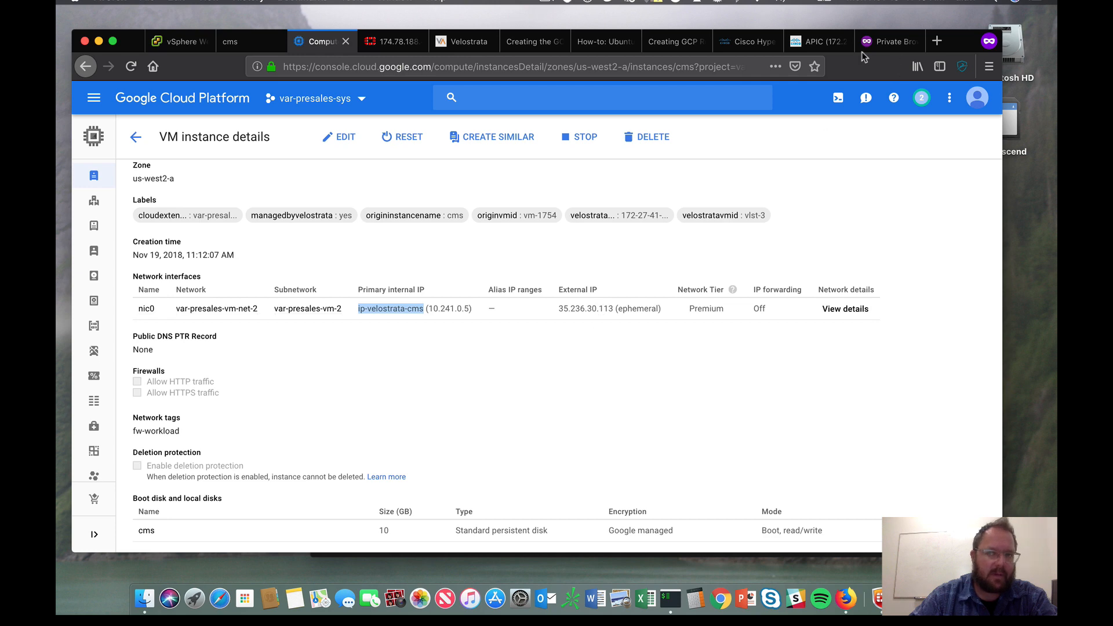
left_click(937, 40)
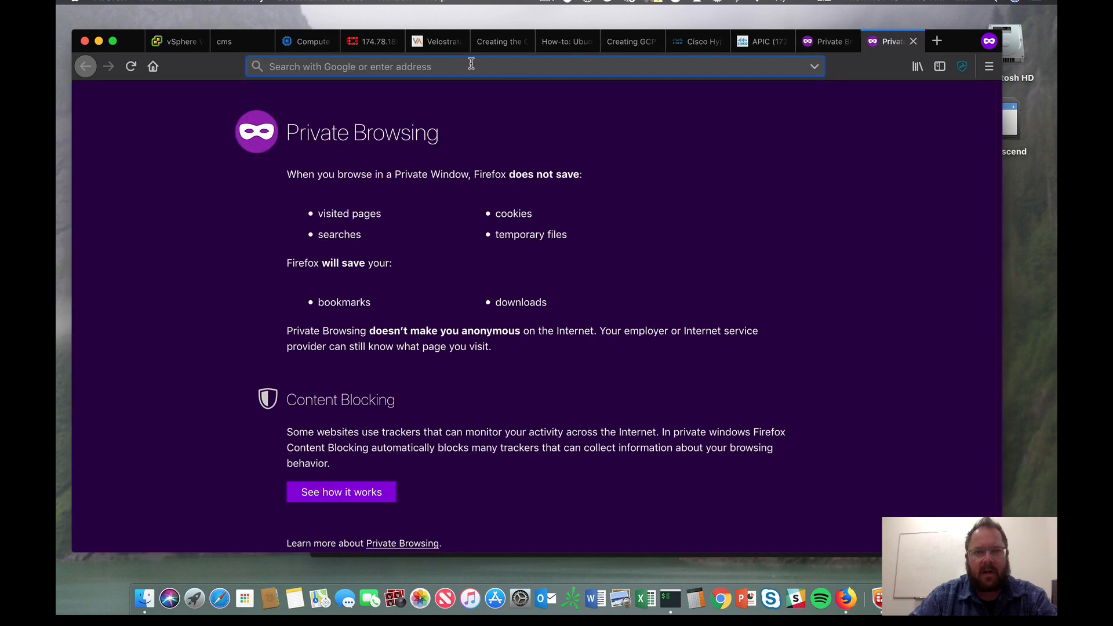
type("http://35.236.30.113/concrete5/index.php")
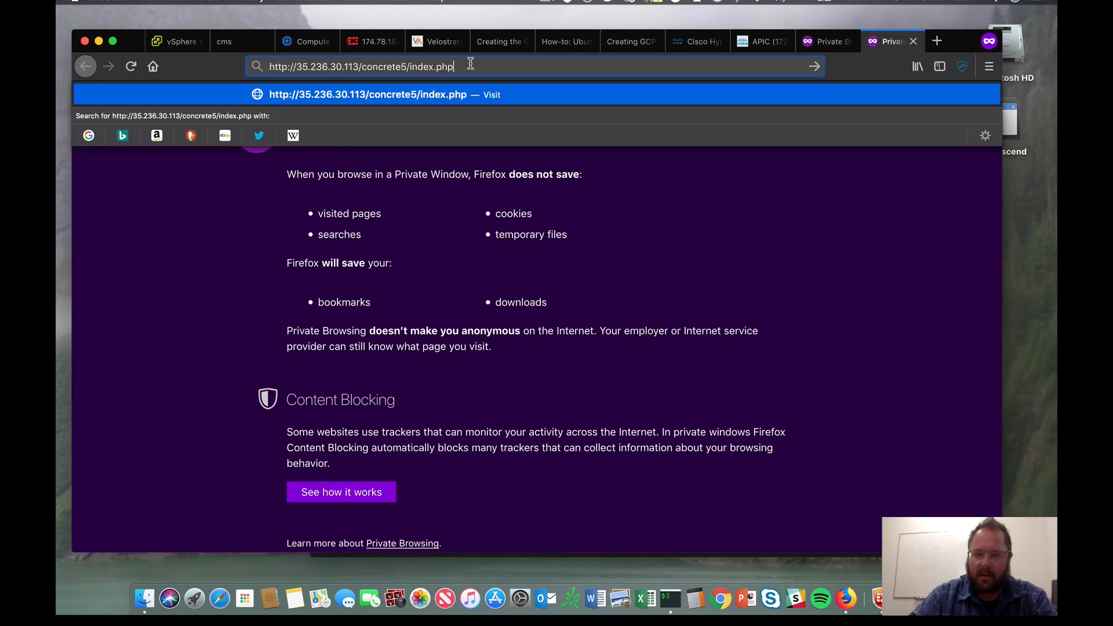
key("Return")
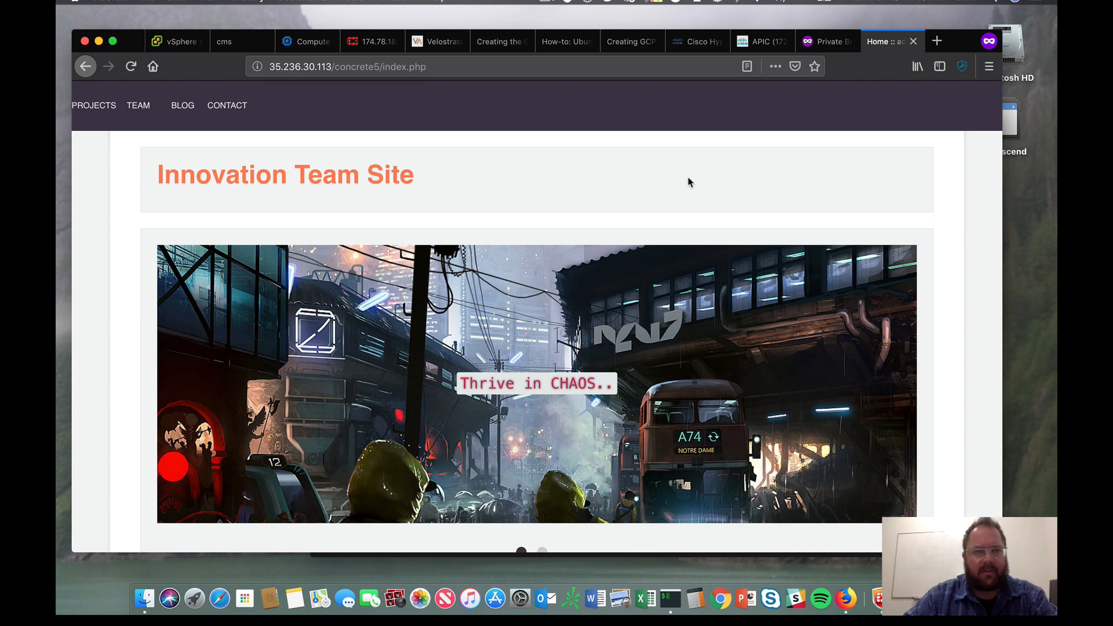
scroll(689, 182, "down", 3)
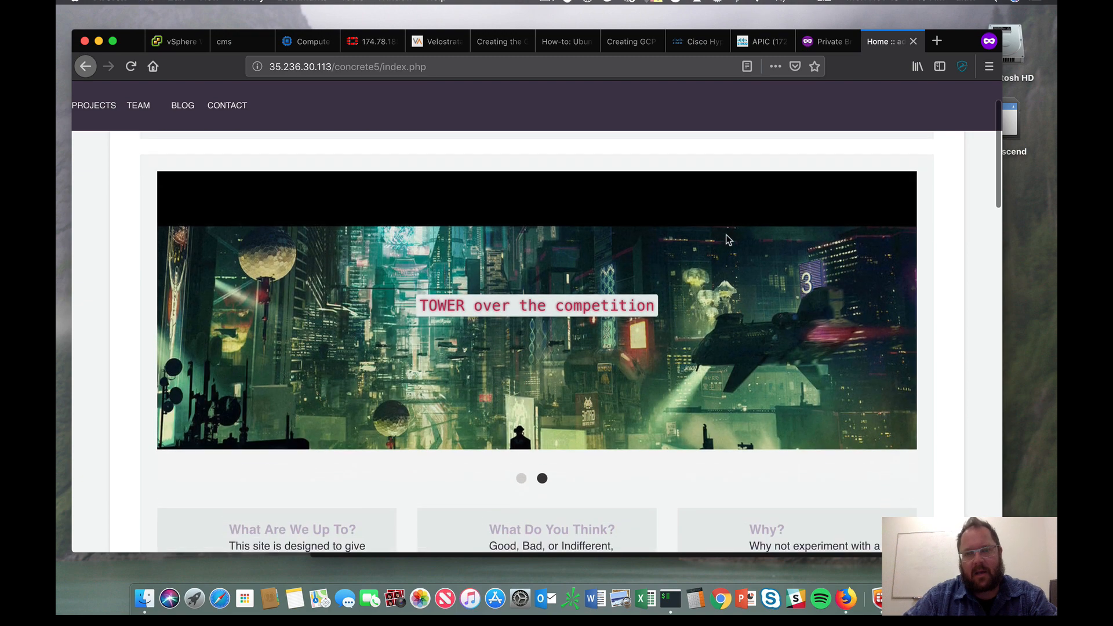
scroll(727, 240, "up", 1)
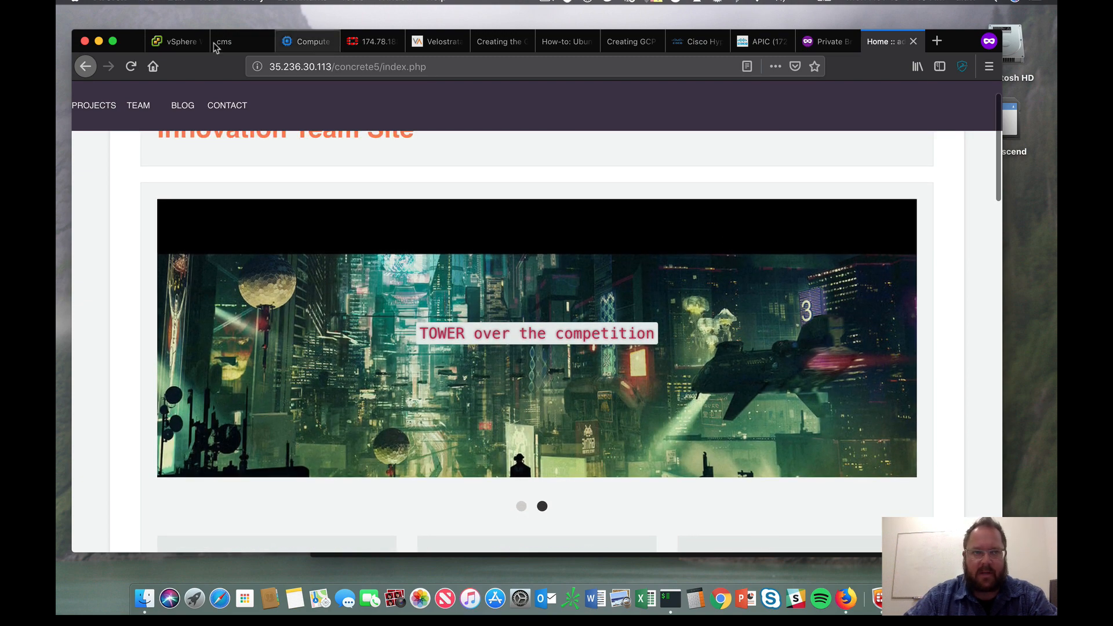
Return to the vSphere Web Client and check the cms virtual machine in the SD-LAB-HCI inventory.
left_click(214, 47)
left_click(172, 43)
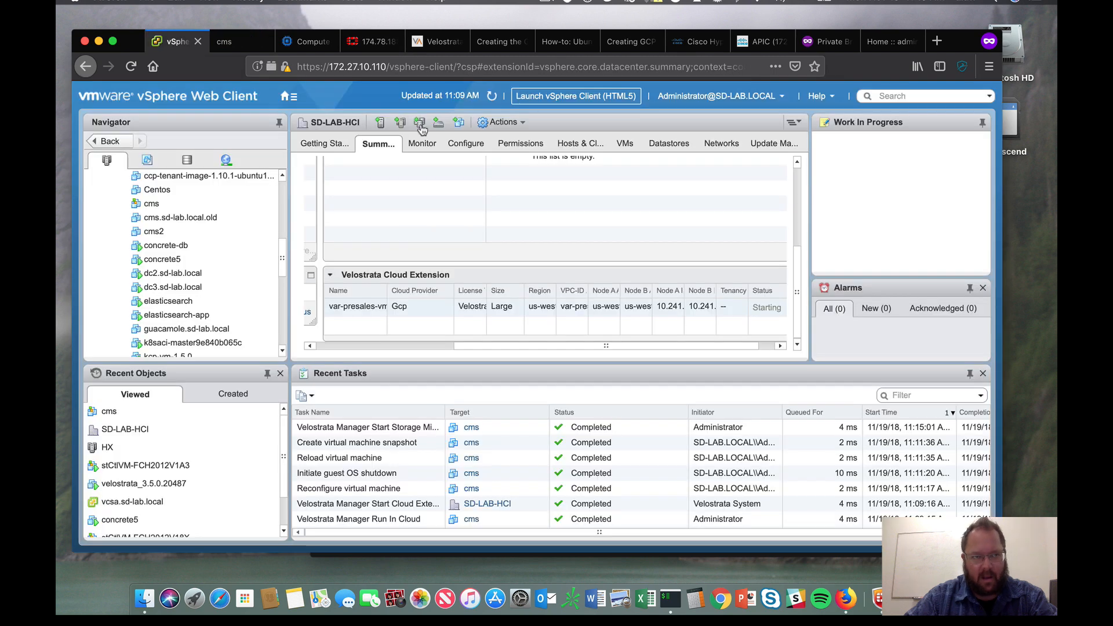
scroll(281, 248, "up", 3)
left_click(141, 313)
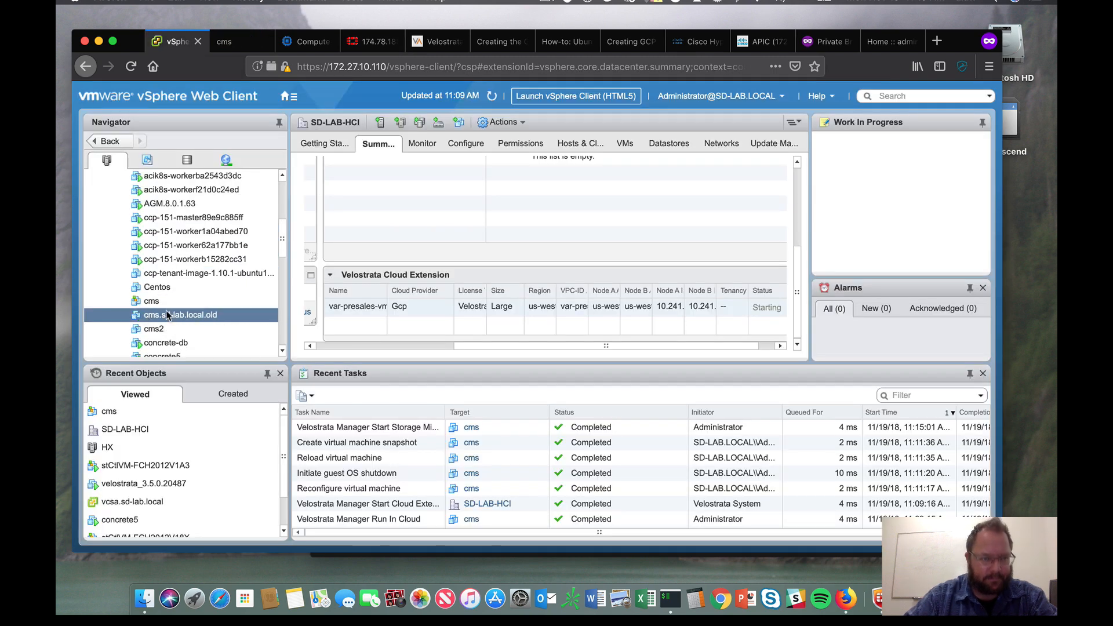
left_click(133, 302)
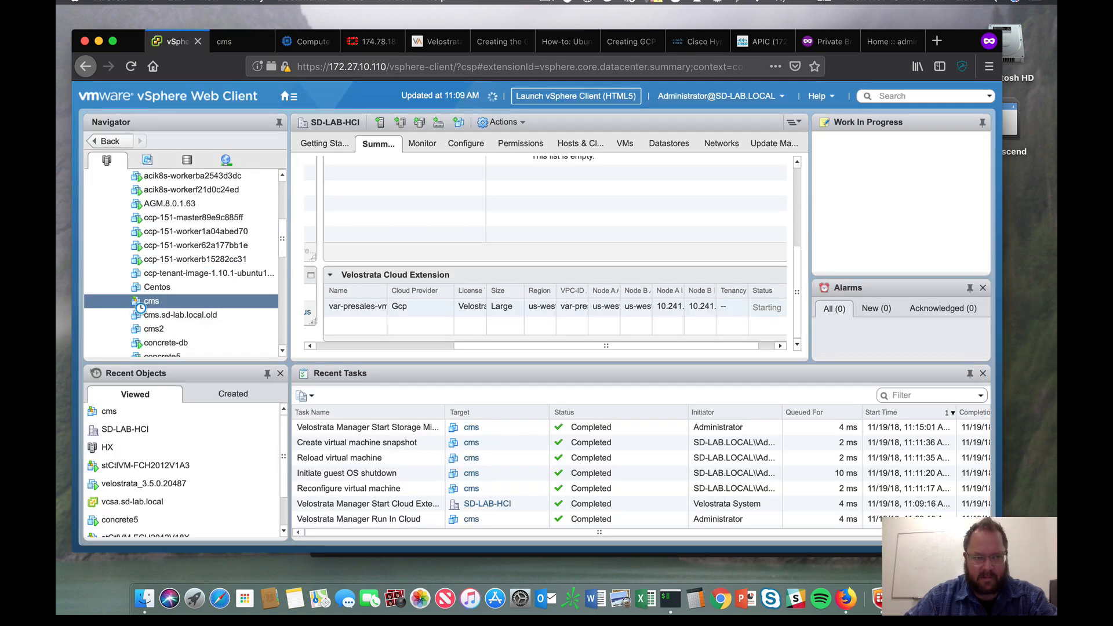
right_click(137, 305)
left_click(486, 209)
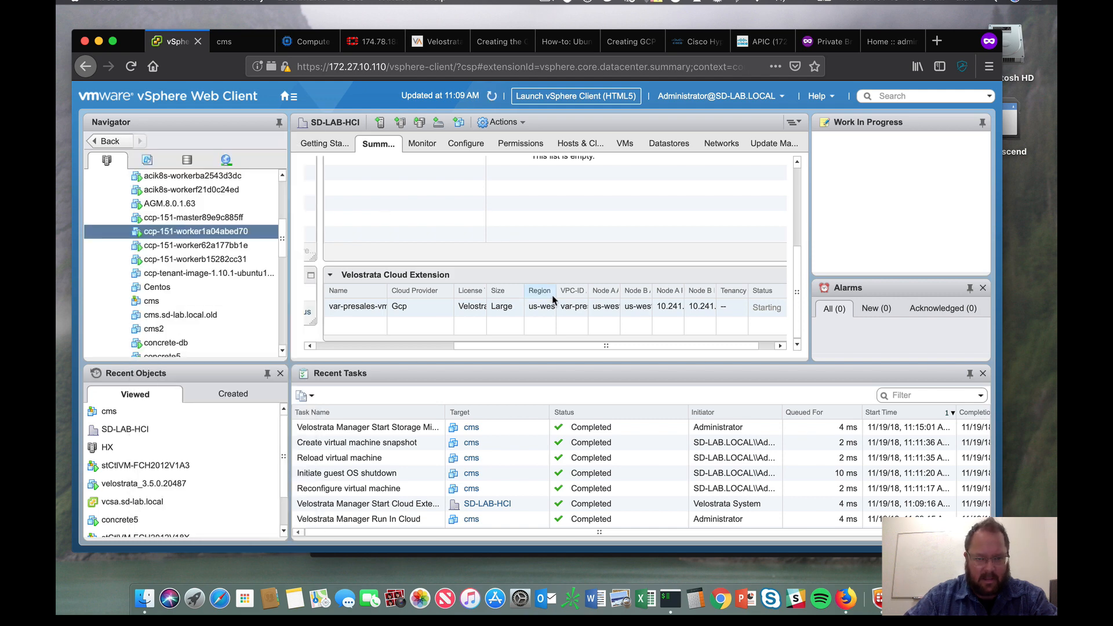
left_click(194, 301)
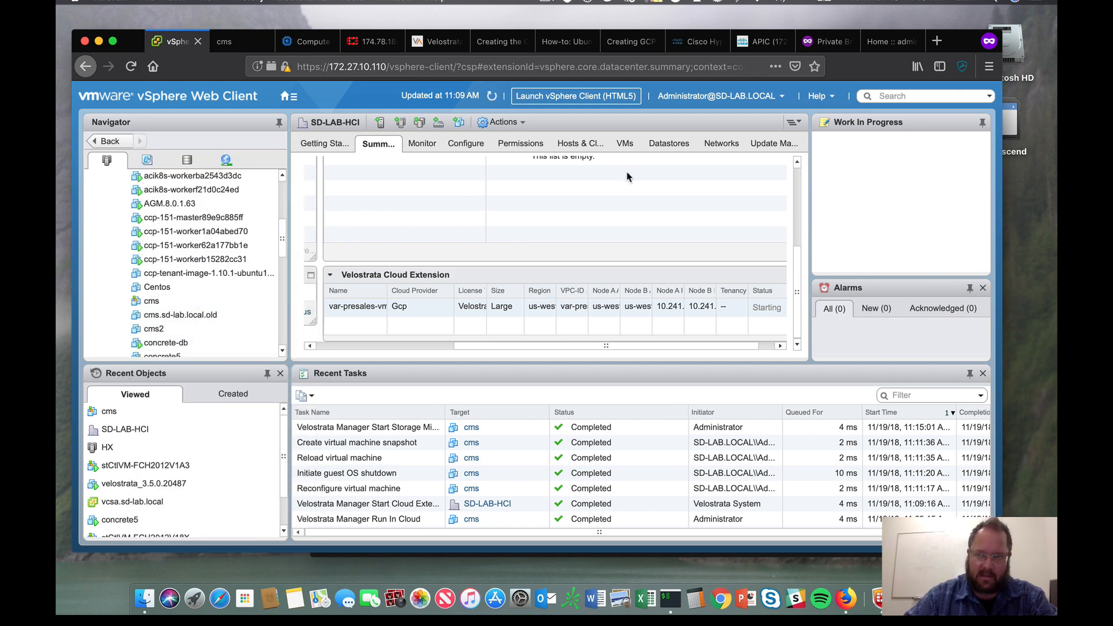
Go back to the Innovation Team Site and view its AIOps project page.
left_click(884, 47)
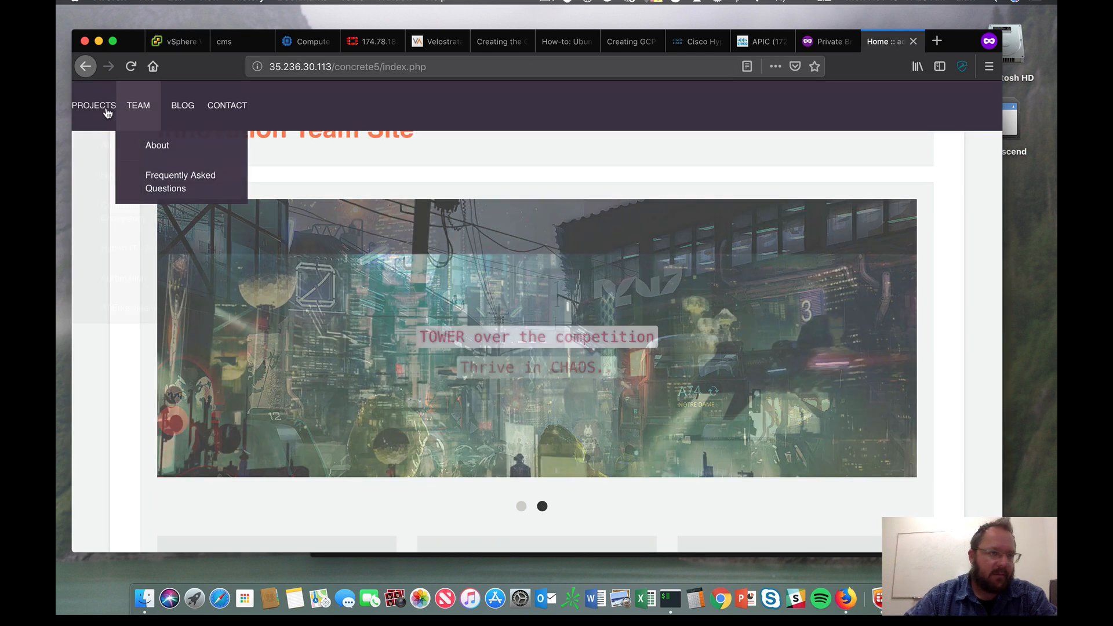
mouse_move(99, 110)
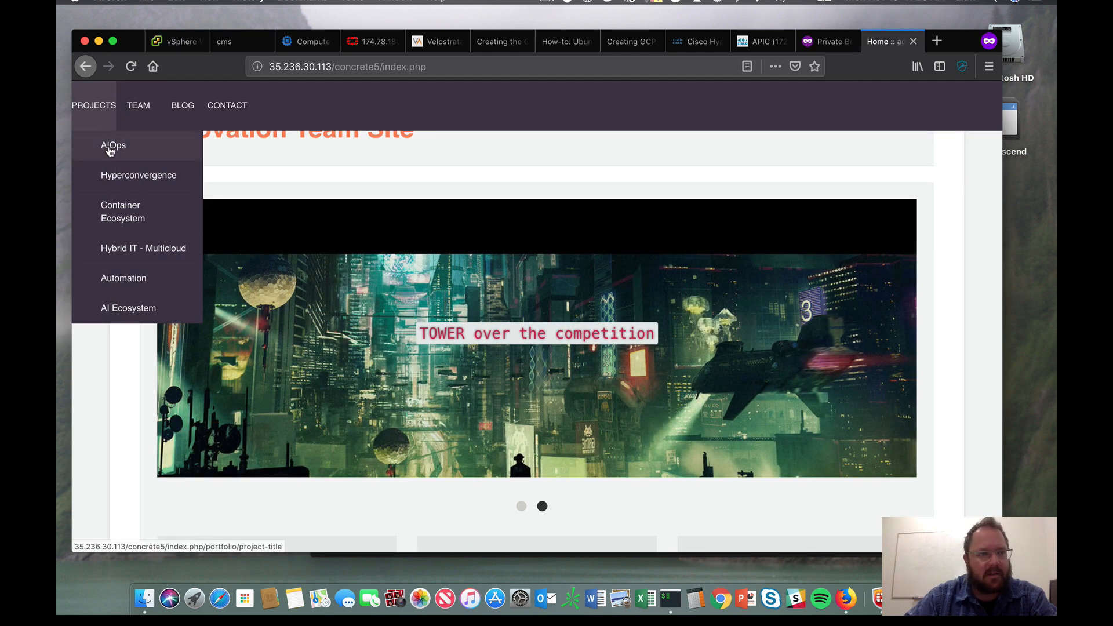
left_click(112, 150)
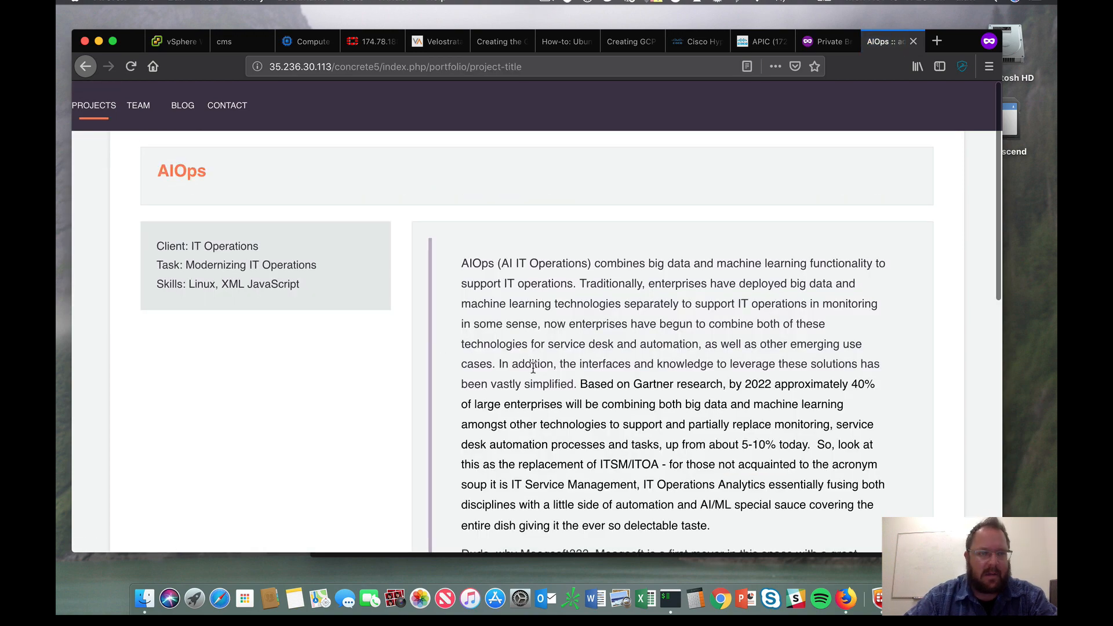
scroll(605, 385, "down", 1)
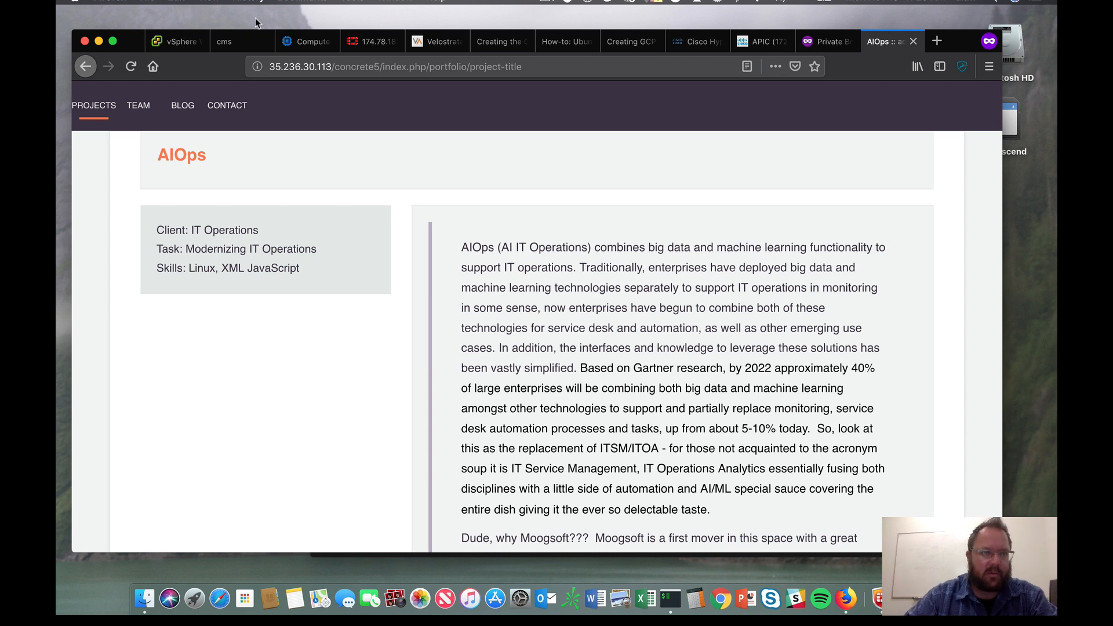
Switch to Velostrata Manager, leave Network Settings for the home page, and open Runbook Automation.
left_click(177, 41)
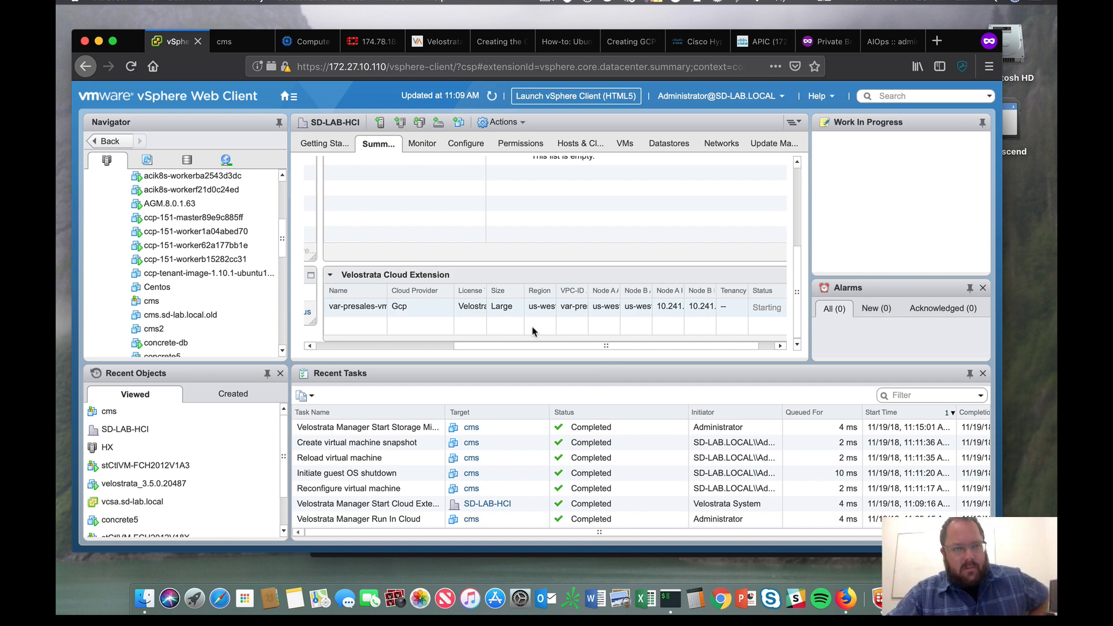
left_click(438, 41)
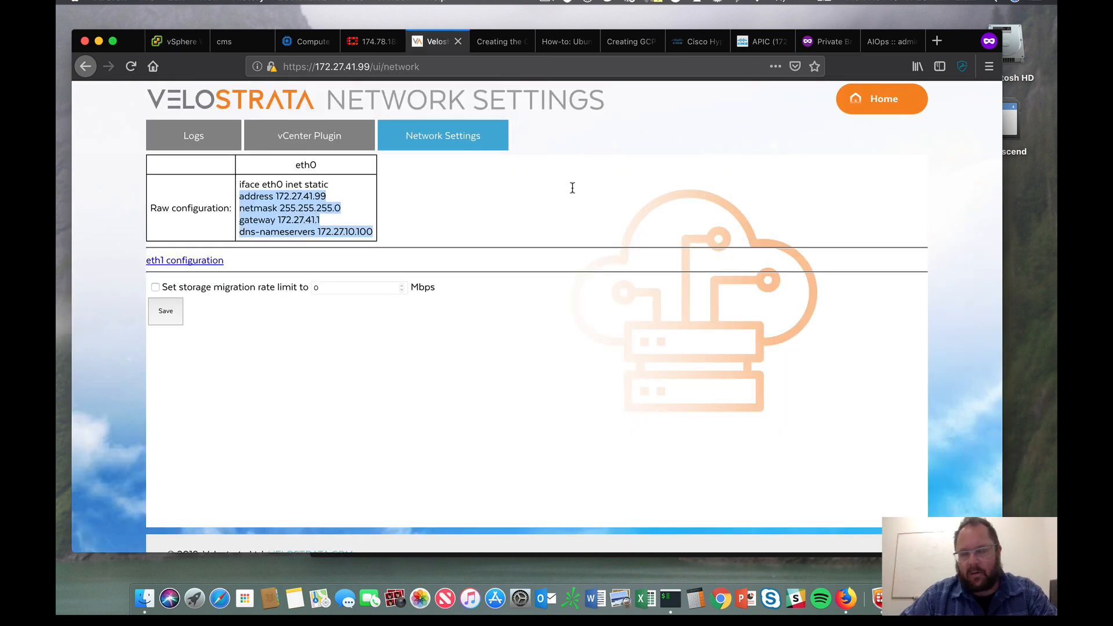
scroll(785, 388, "up", 1)
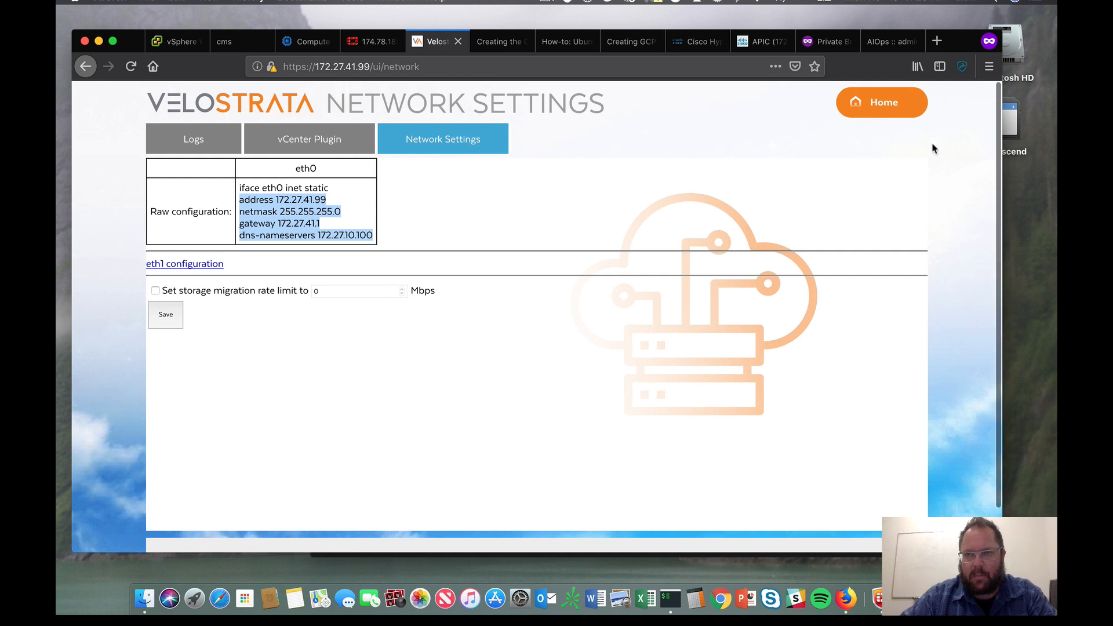
left_click(882, 104)
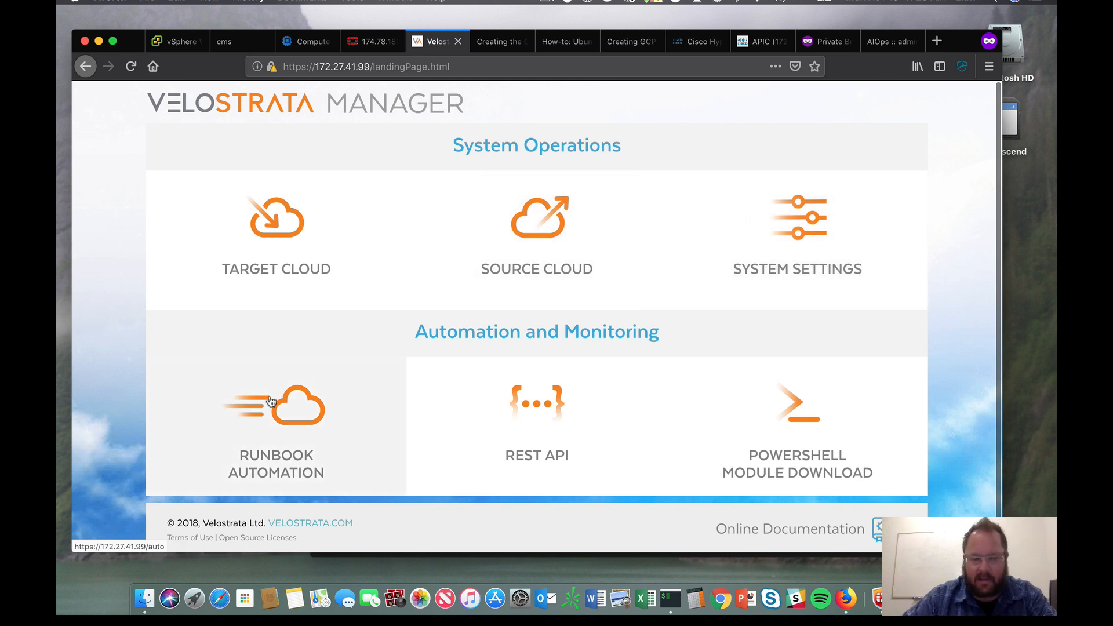
left_click(314, 419)
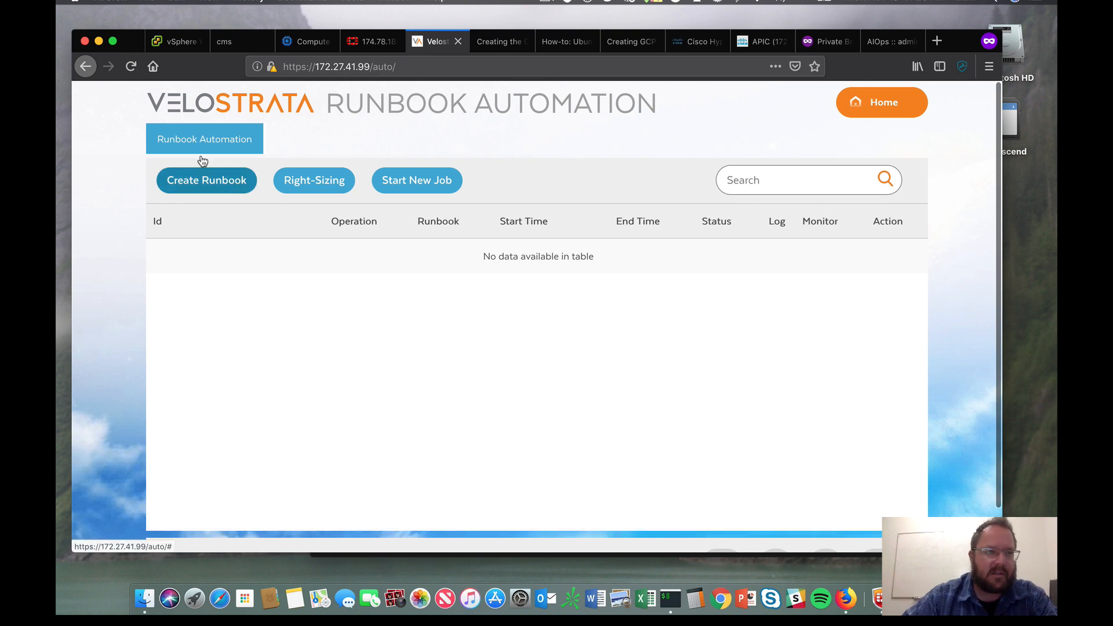
left_click(174, 41)
left_click(248, 45)
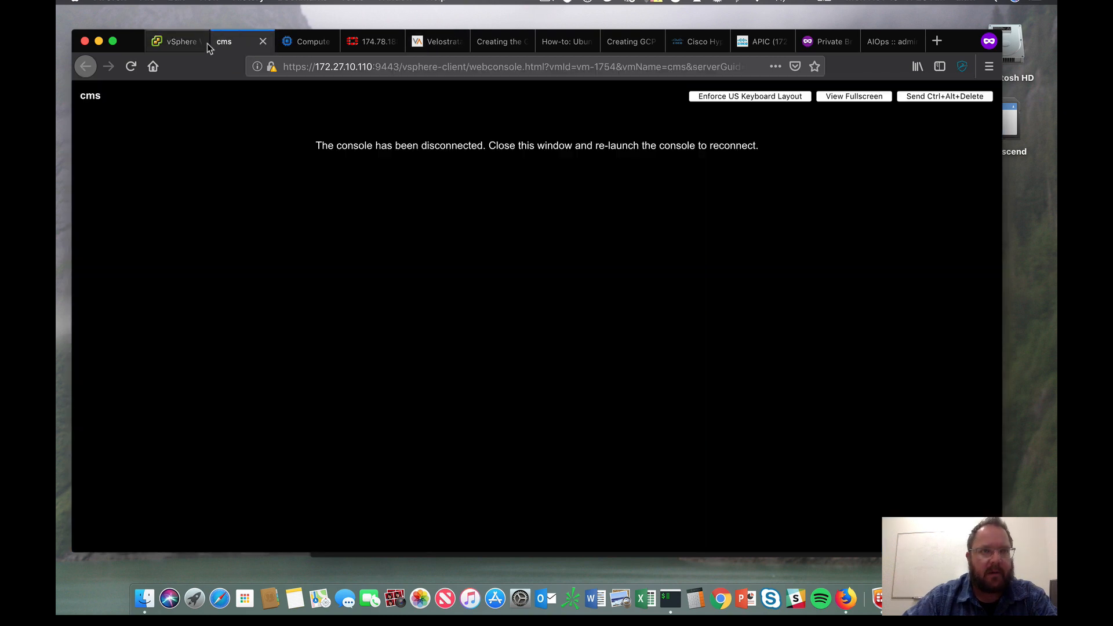
left_click(173, 41)
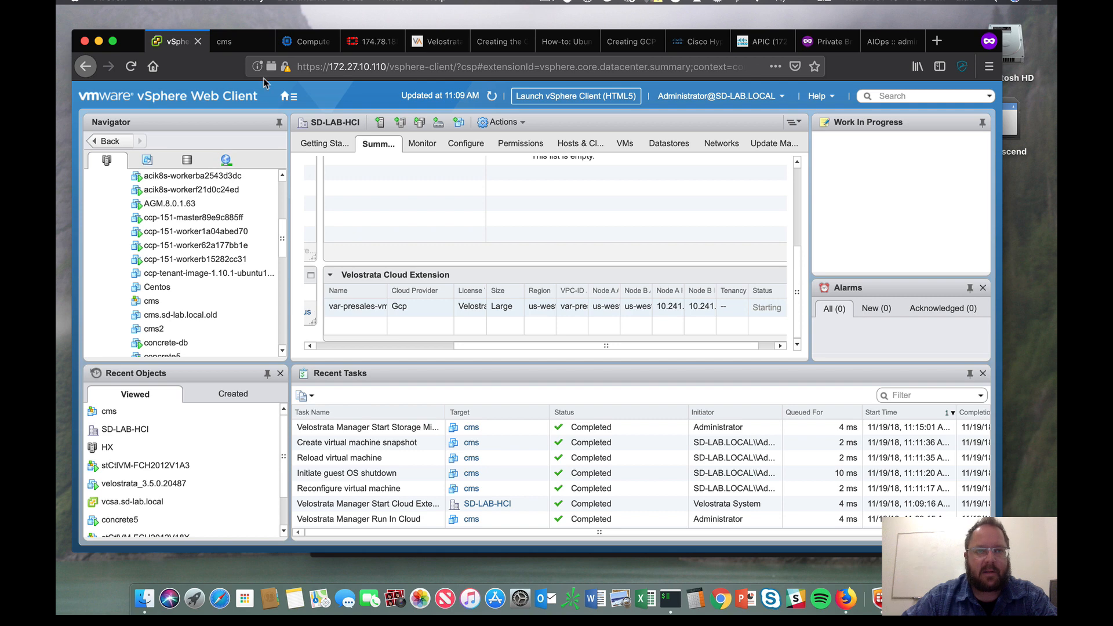
left_click(826, 41)
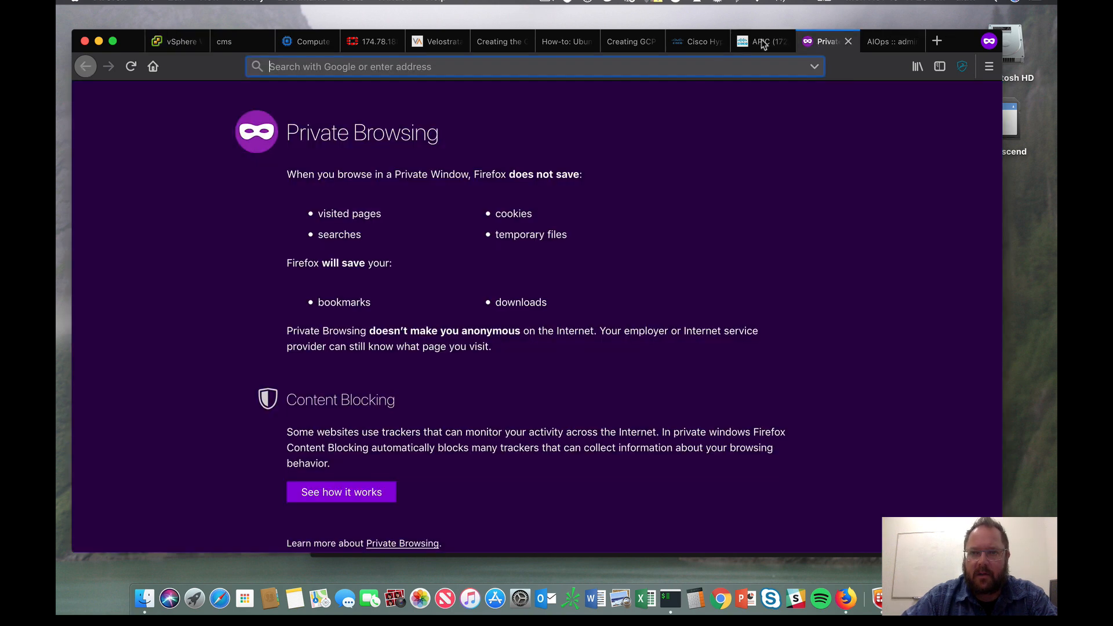
left_click(763, 43)
left_click(699, 42)
left_click(432, 42)
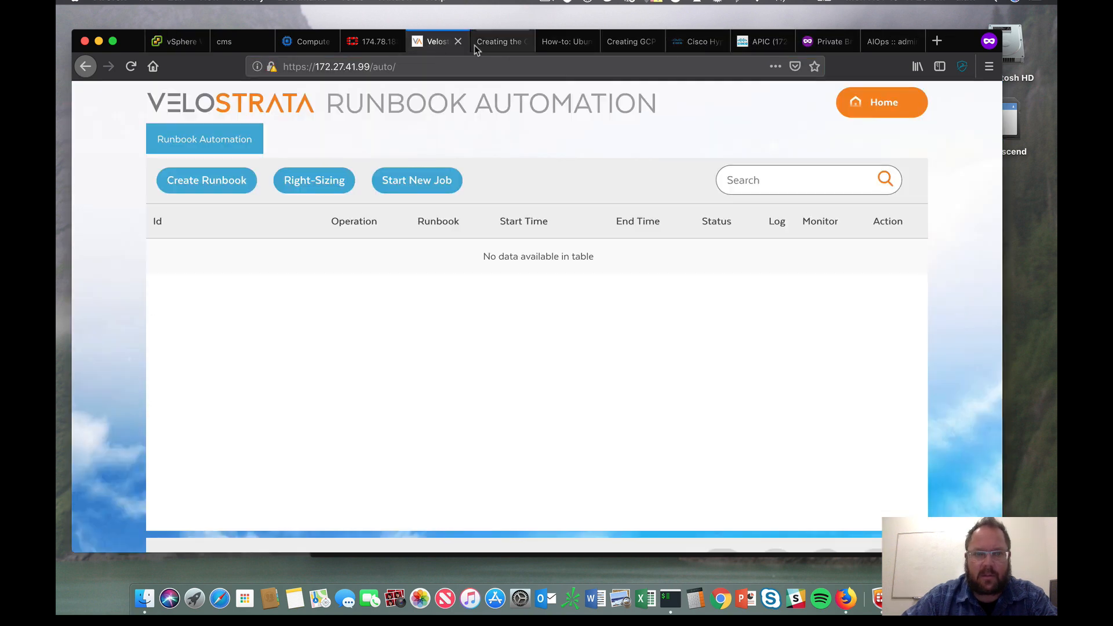
Create a vSphere runbook for source datacenter SD-LAB-HCI and target cloud extension var-presales-vm-net-2, populating the target network with Cloud Extension defaults.
left_click(253, 184)
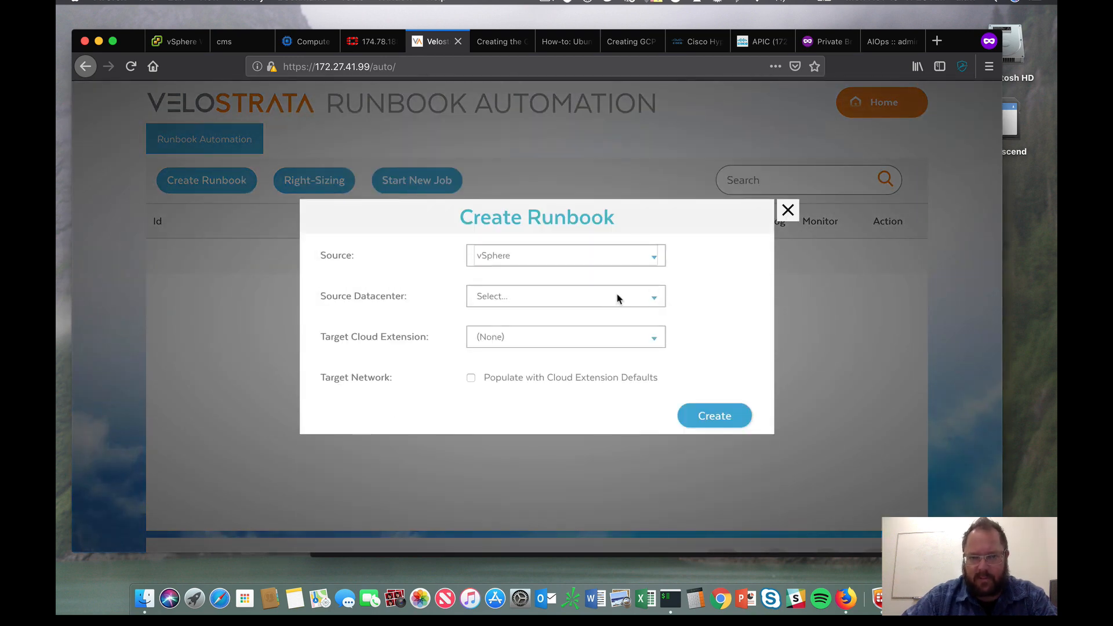
left_click(617, 296)
left_click(579, 316)
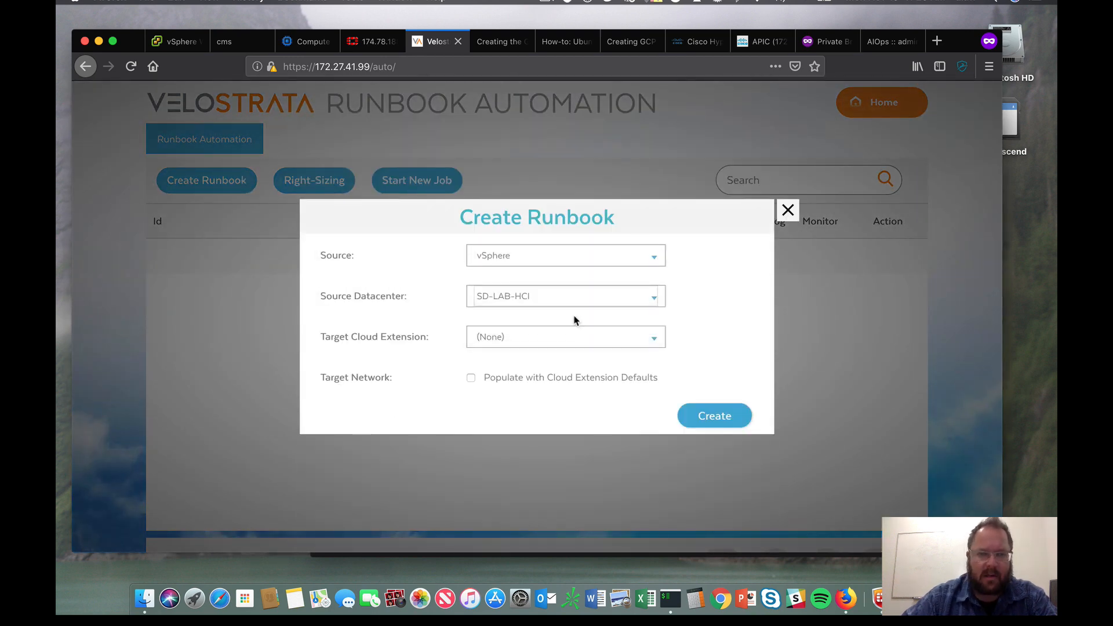
left_click(554, 342)
left_click(551, 356)
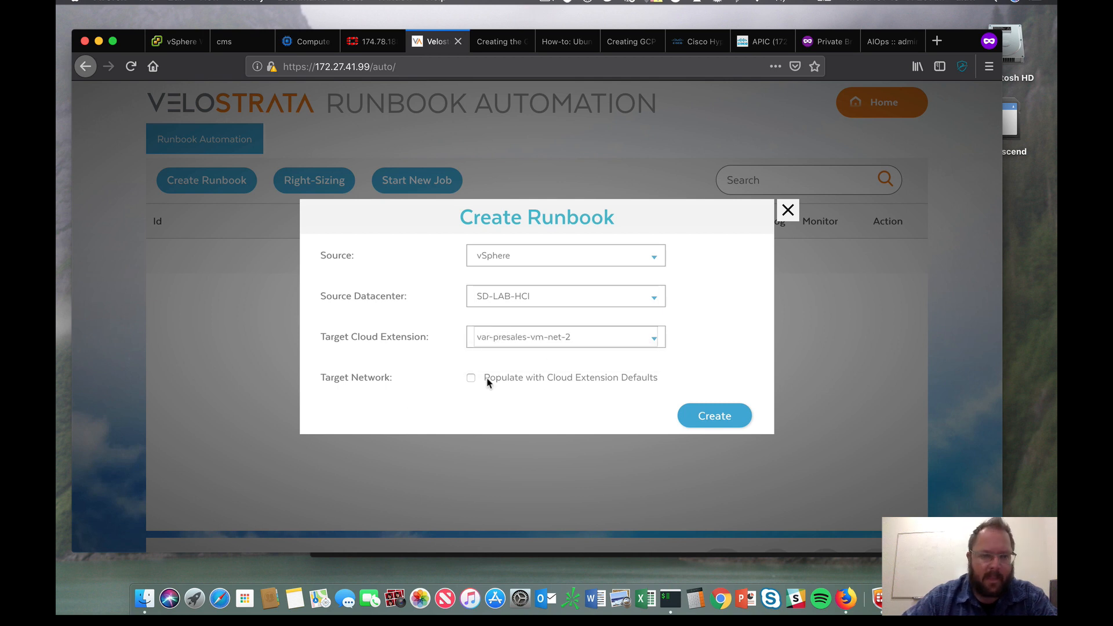
left_click(470, 379)
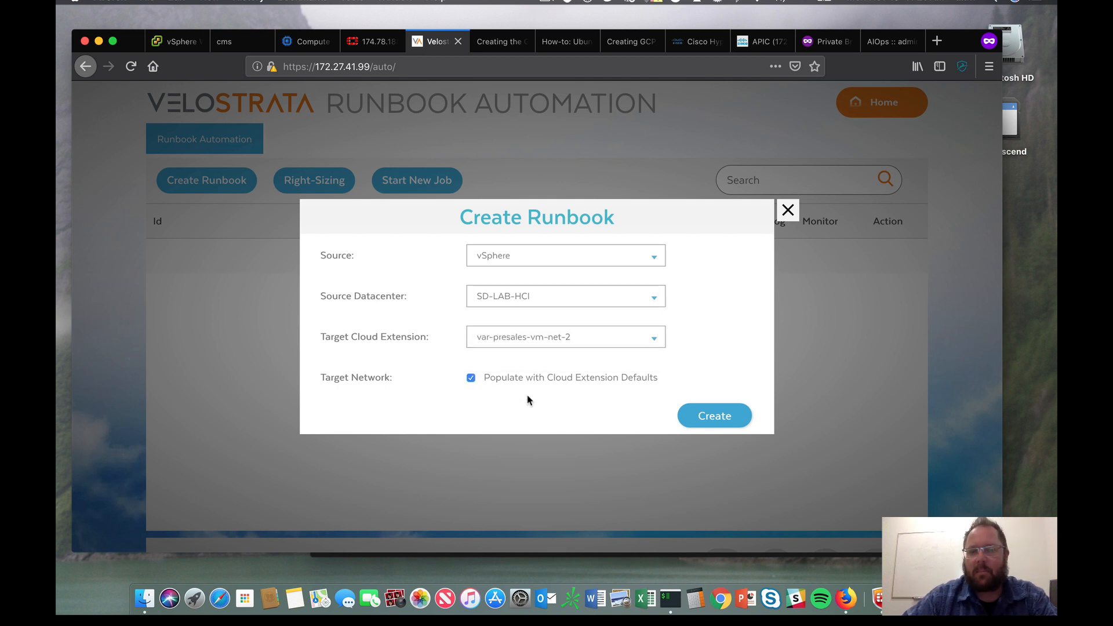
left_click(724, 421)
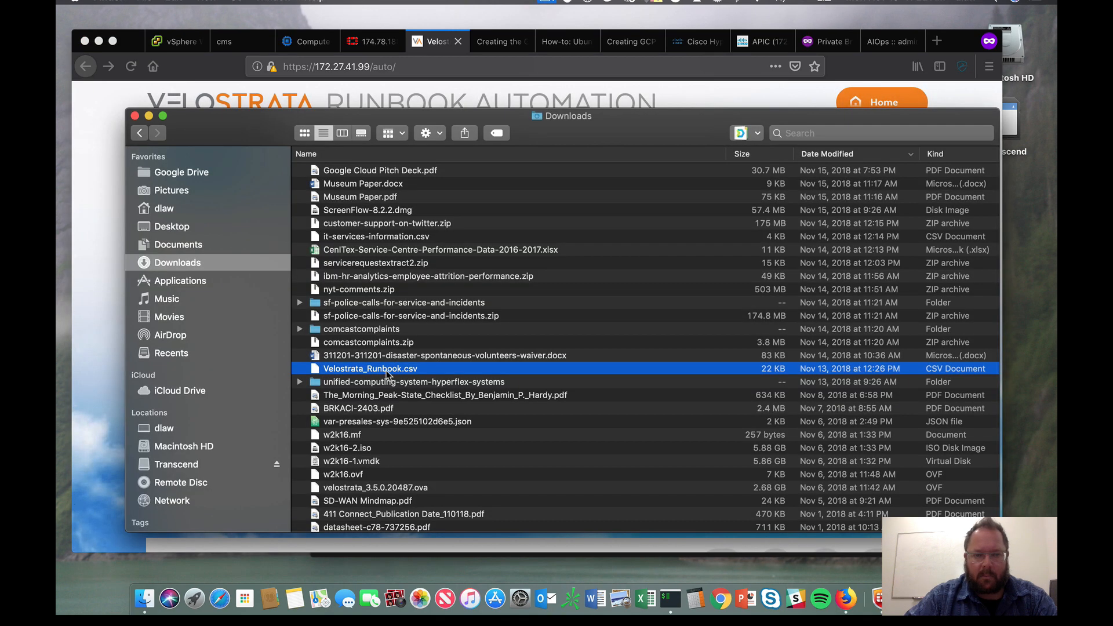
Open Velostrata_Runbook.csv from the Downloads folder in Microsoft Excel.
right_click(384, 371)
mouse_move(439, 299)
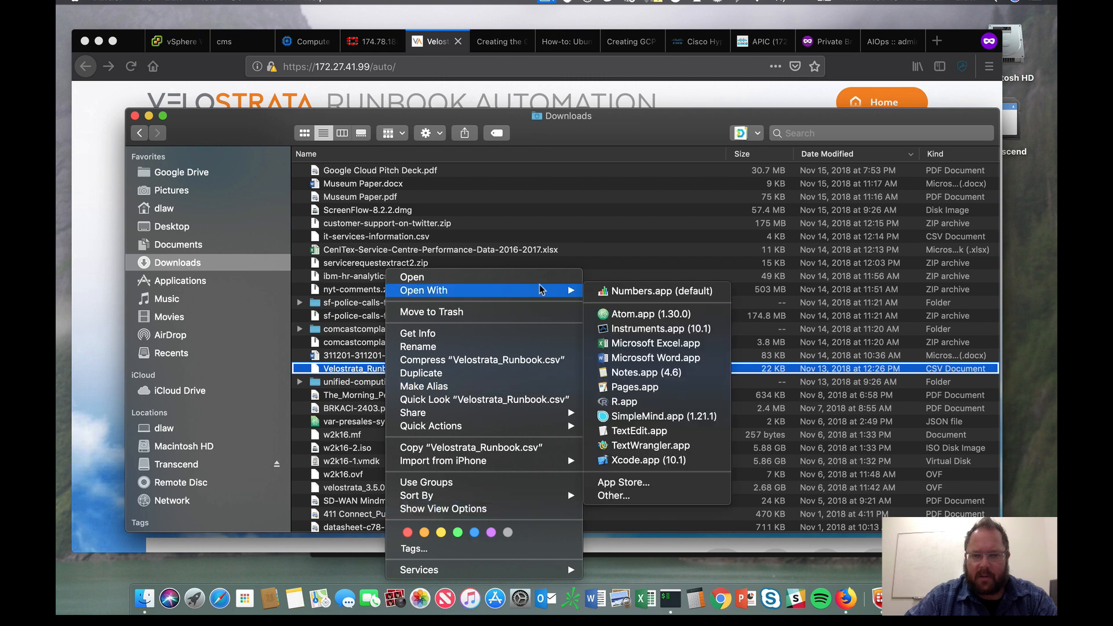
left_click(601, 343)
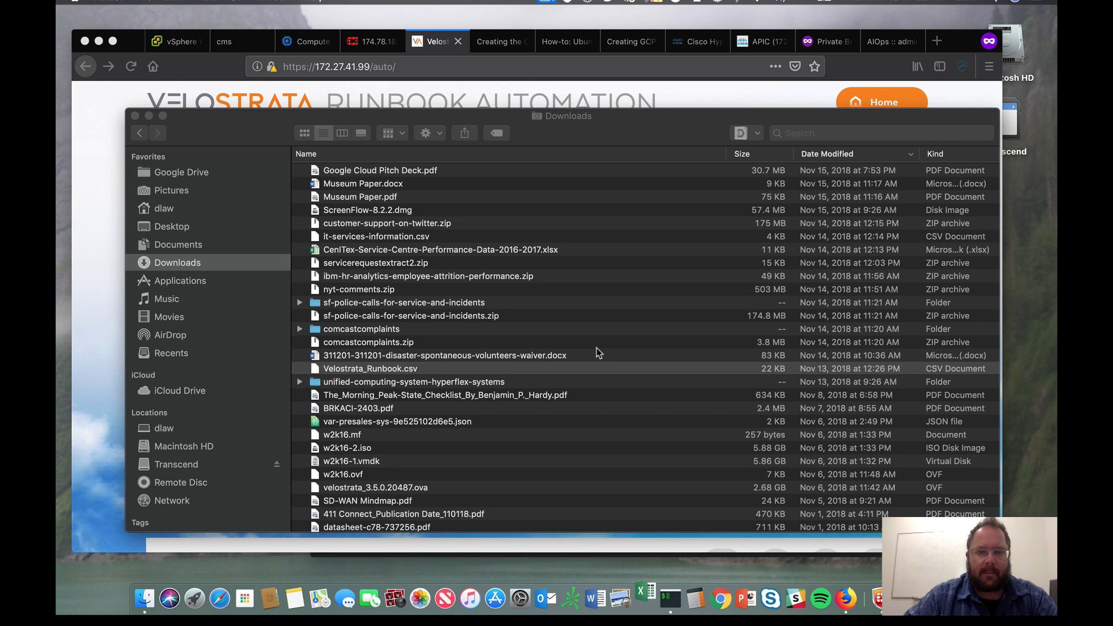
Widen the SourceCloudDetails column of the runbook sheet and examine the source VM, OsLicense and NumCPU entries in its first data row.
left_click(148, 116)
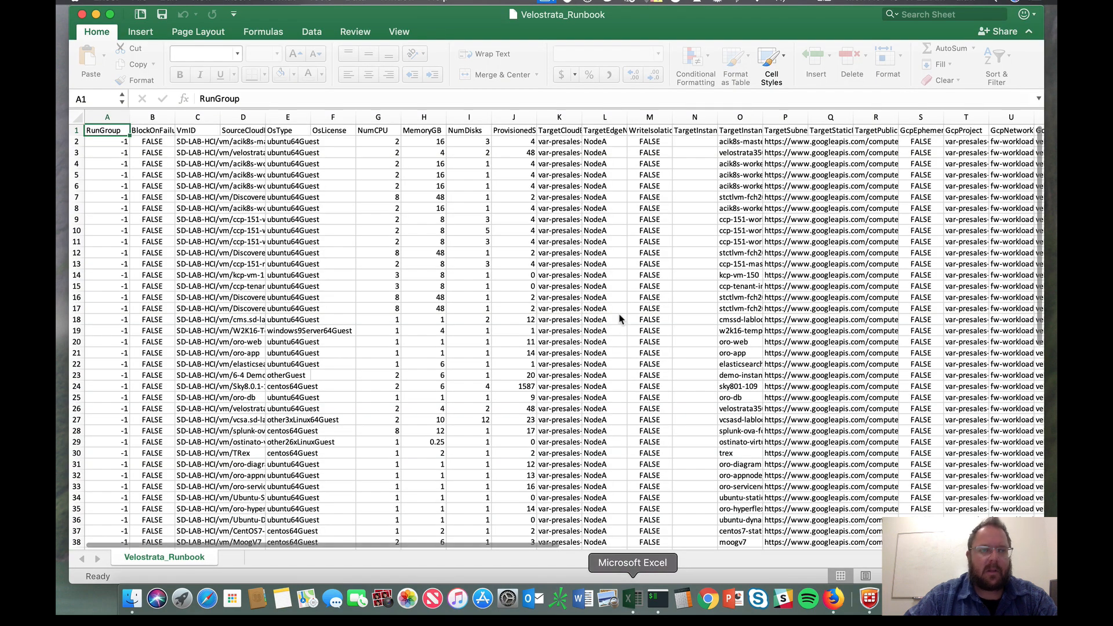
left_click(593, 208)
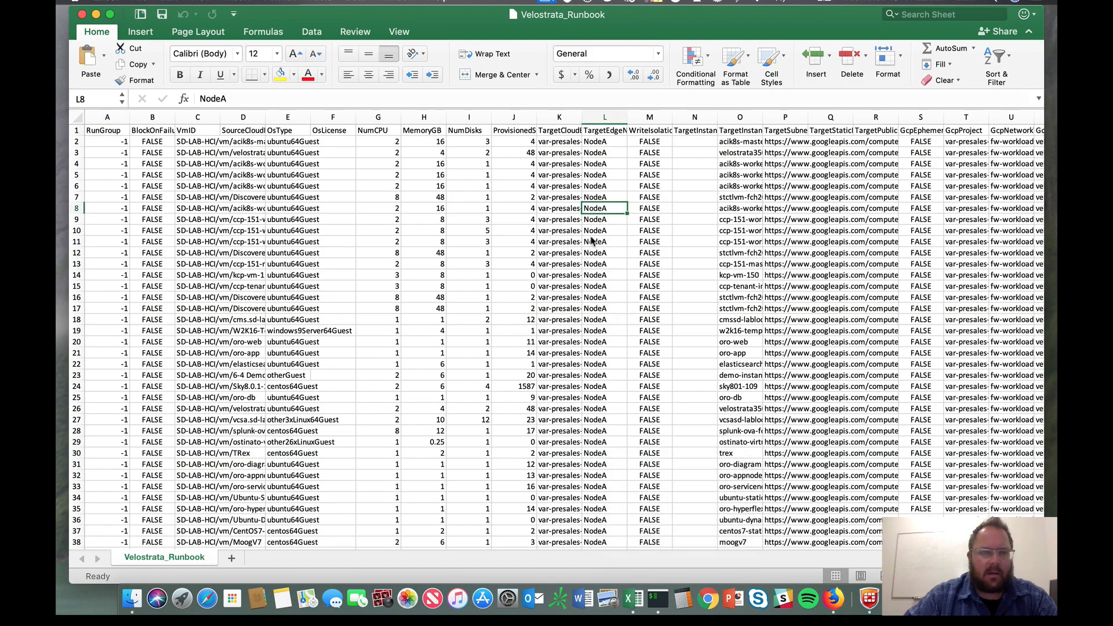
left_click_drag(266, 119, 304, 120)
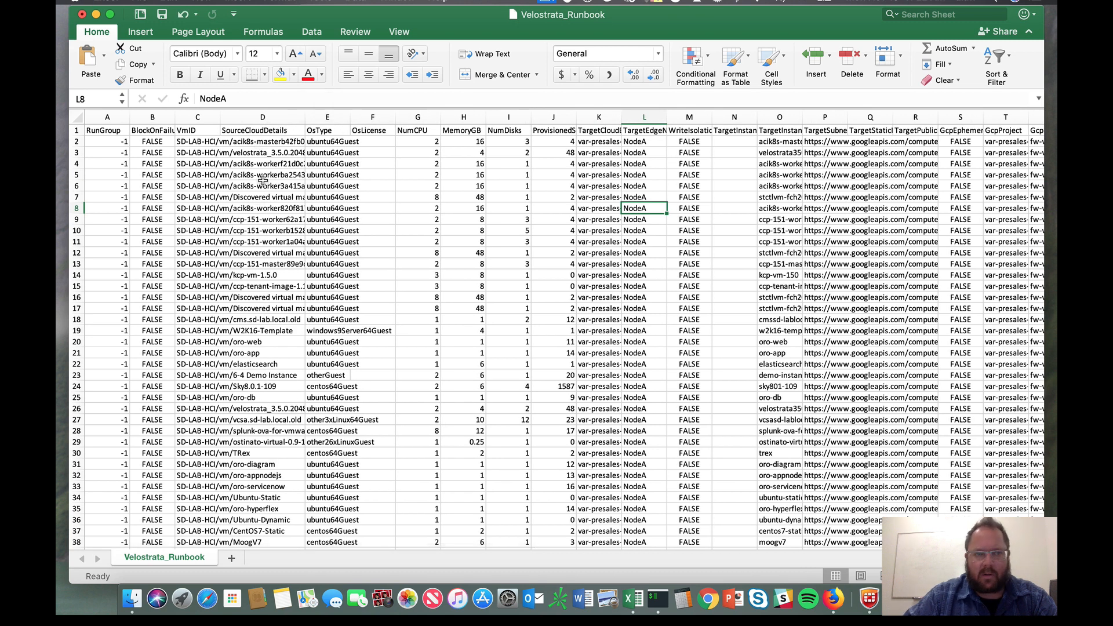
left_click(266, 144)
left_click(365, 145)
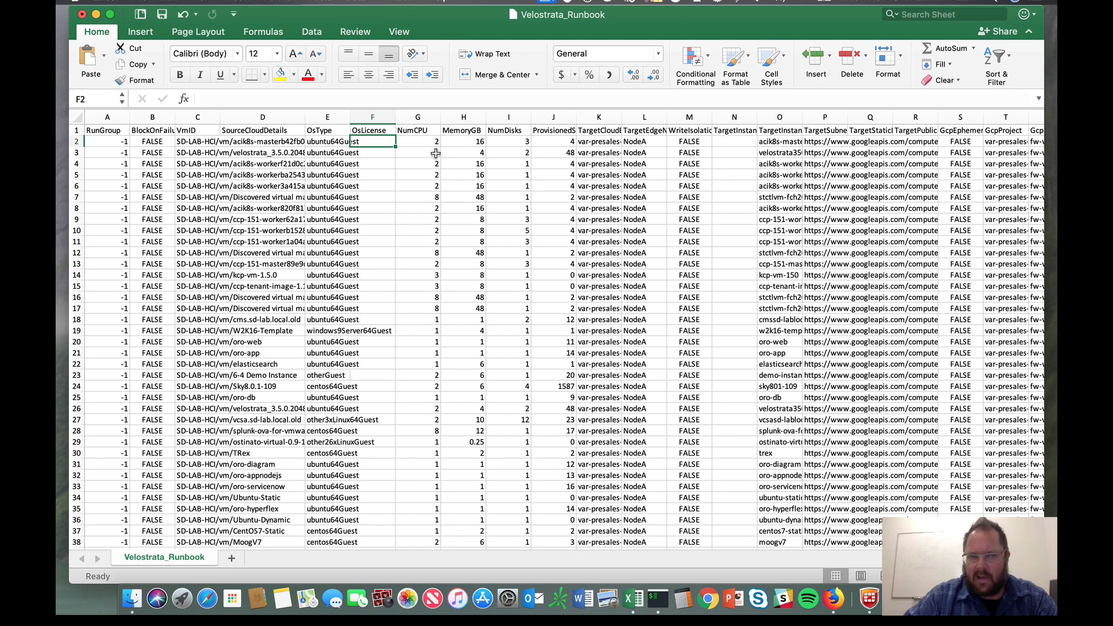
left_click(406, 146)
Widen the TargetCloudExtension column to show its full entries, and examine the target network, GCP and Azure columns beyond it.
scroll(509, 166, "right", 4)
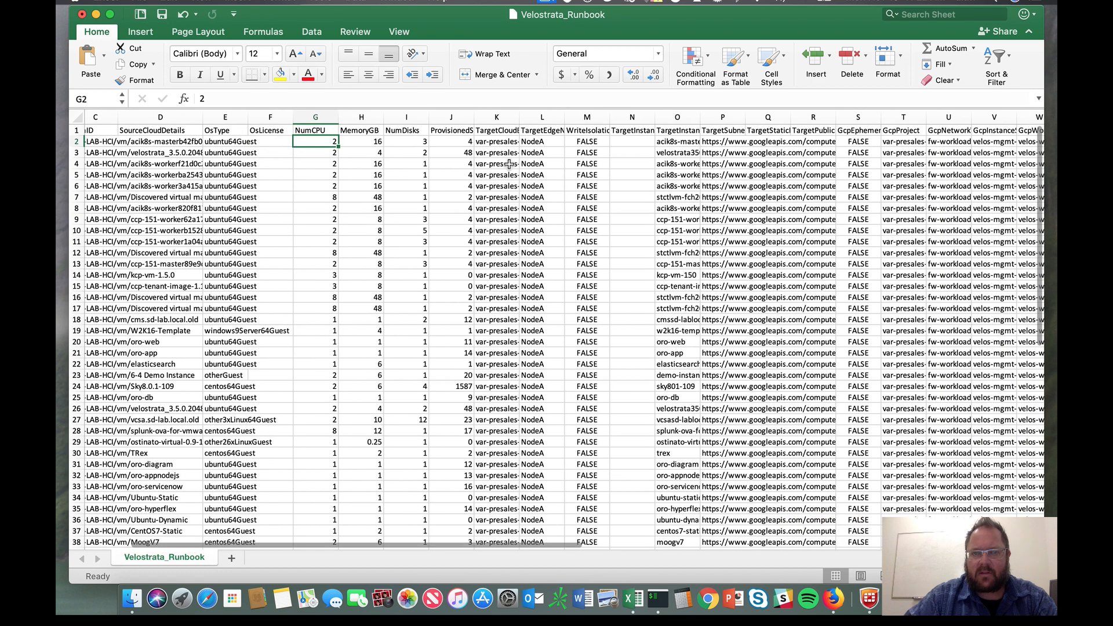
scroll(490, 209, "right", 2)
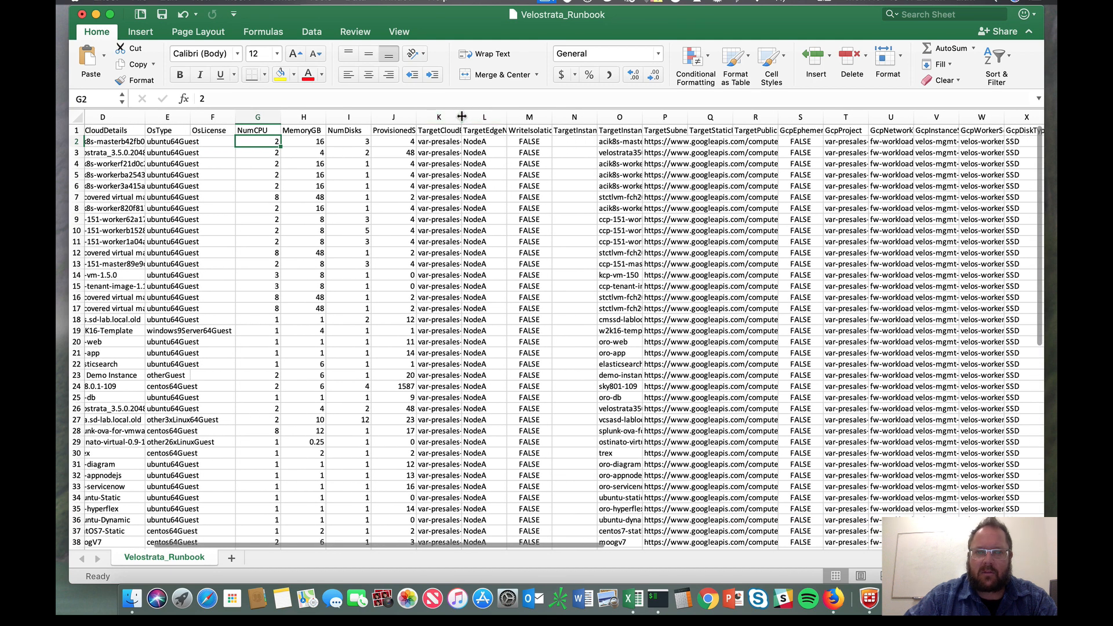
left_click_drag(462, 118, 584, 122)
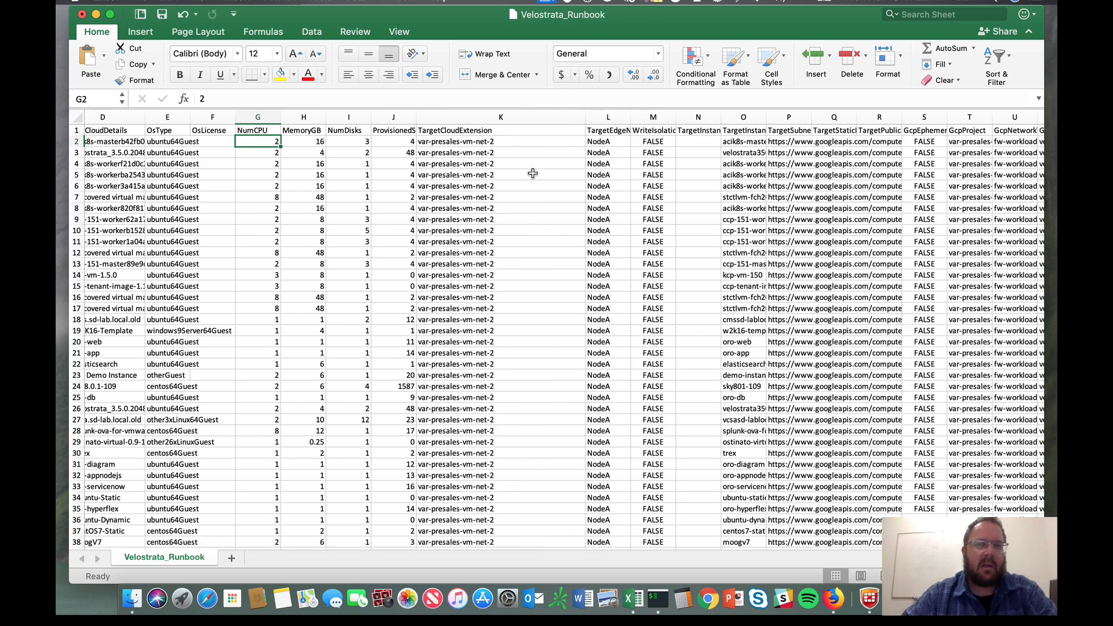
left_click(490, 155)
scroll(493, 155, "right", 7)
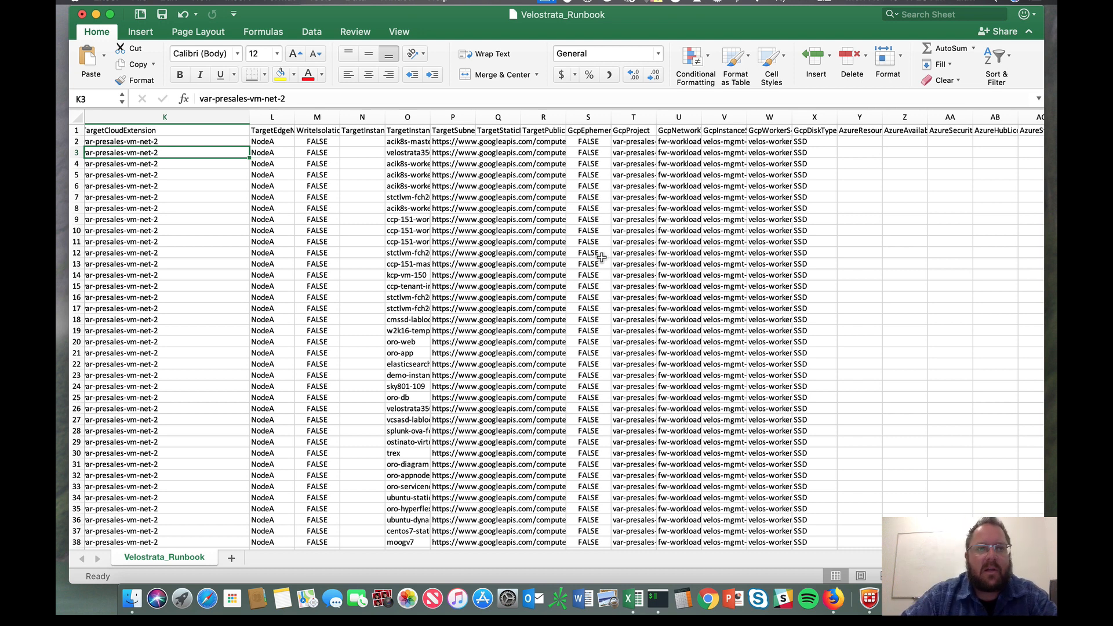
In Velostrata Runbook Automation, prepare a new job named test-run with Velostrata_Runbook.csv and view the available operations without choosing one.
left_click(833, 599)
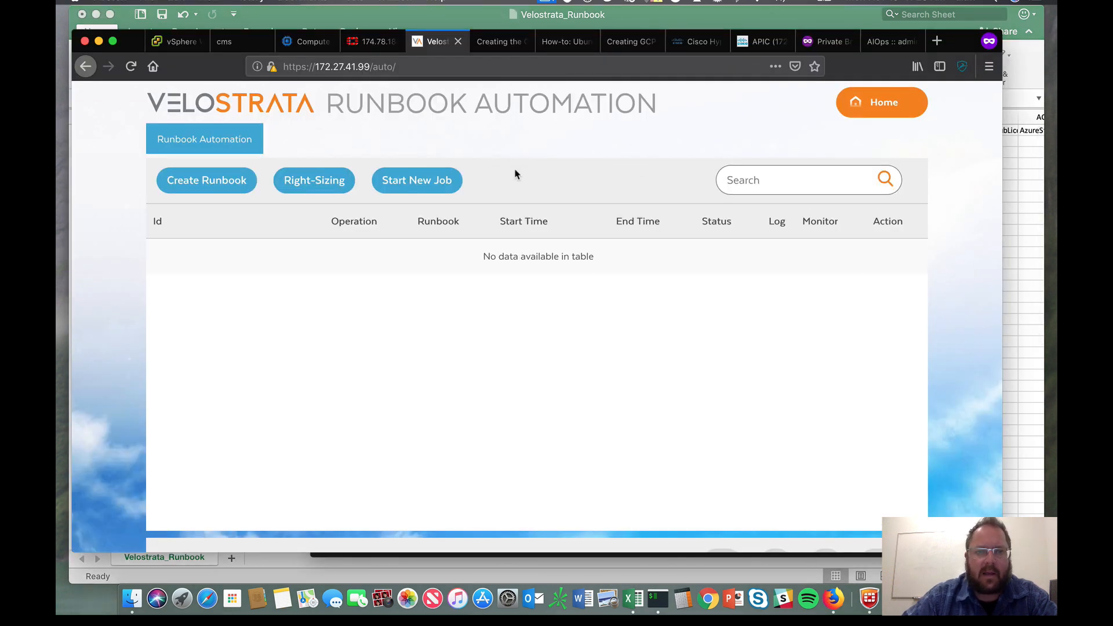
left_click(408, 180)
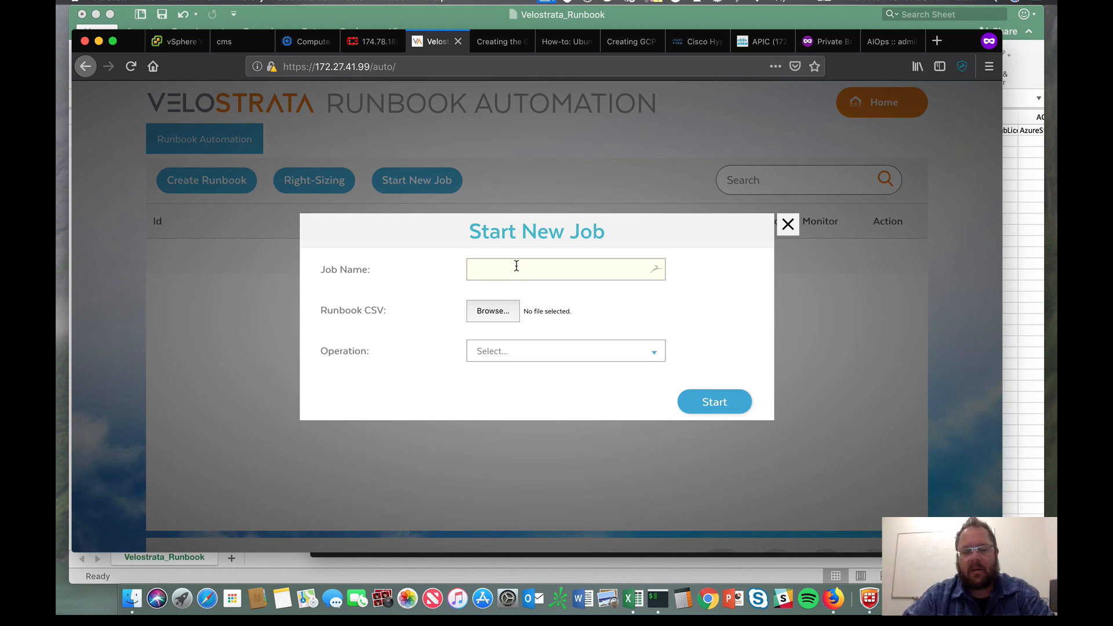
type("test-r")
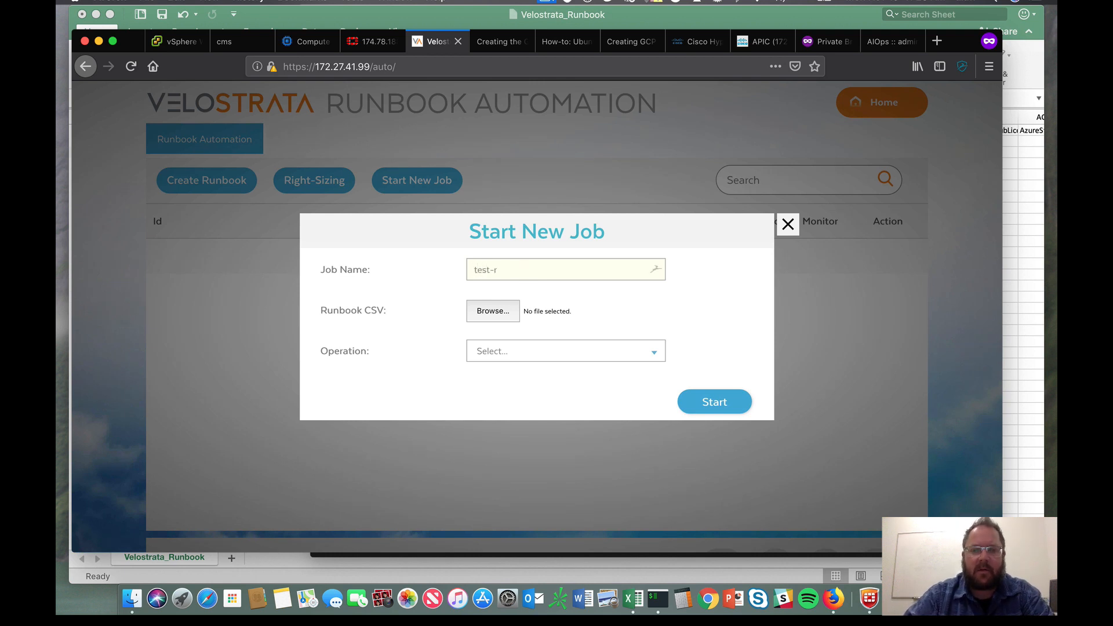
type("un")
left_click(483, 313)
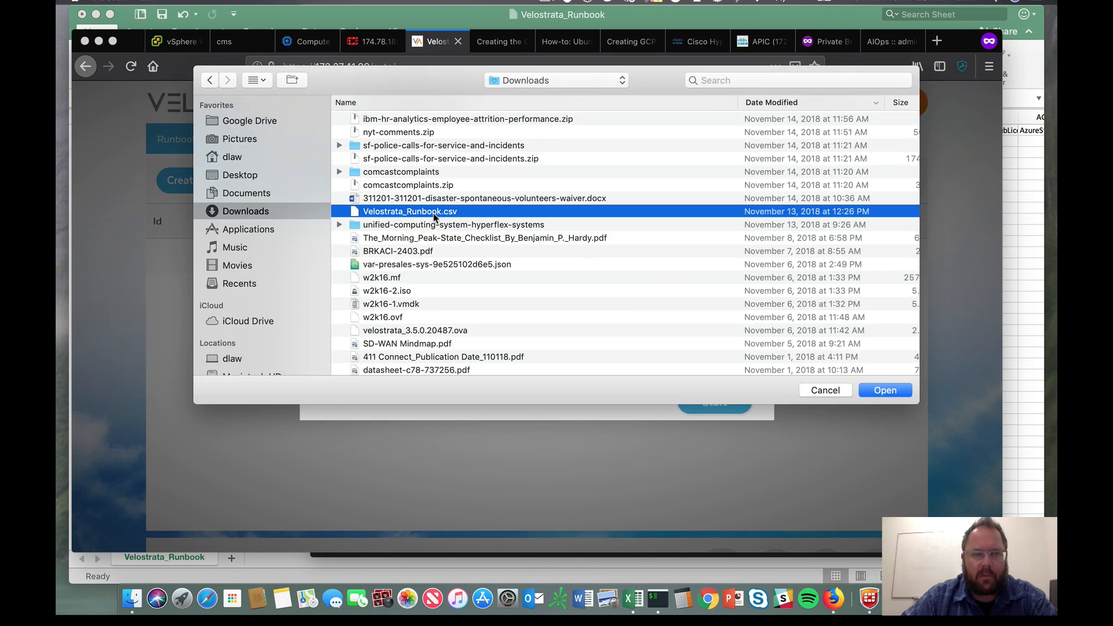
left_click(890, 391)
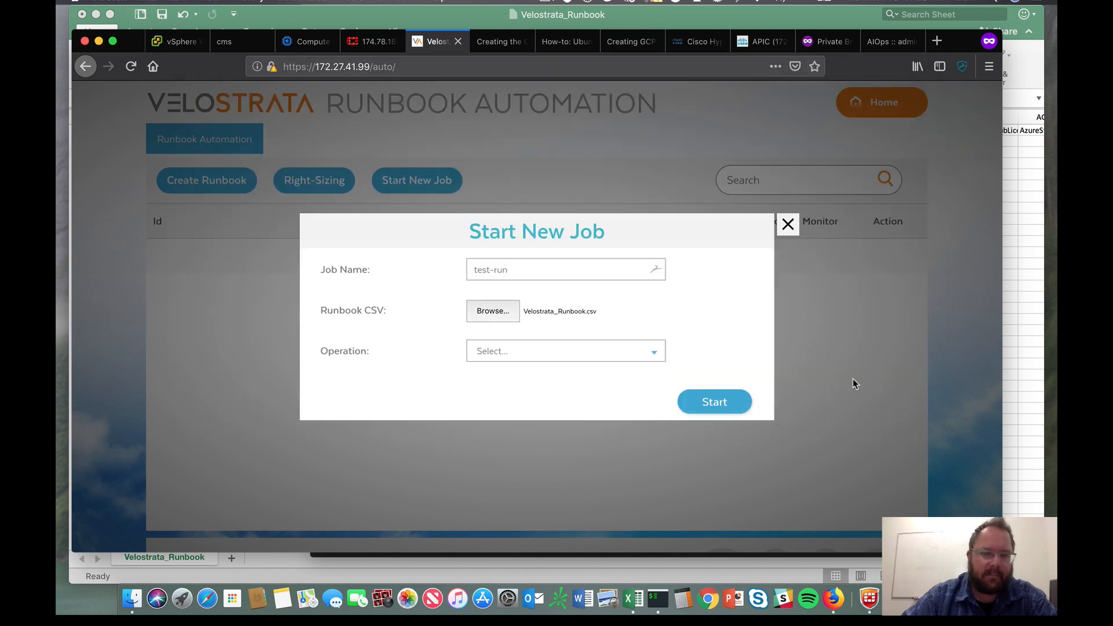
left_click(646, 356)
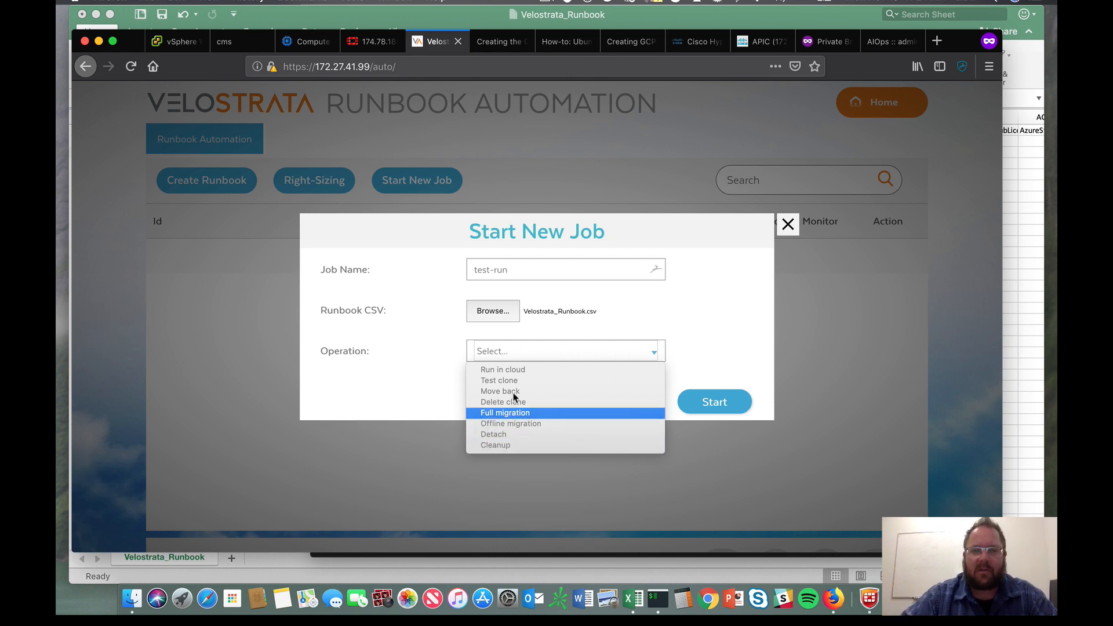
left_click(689, 328)
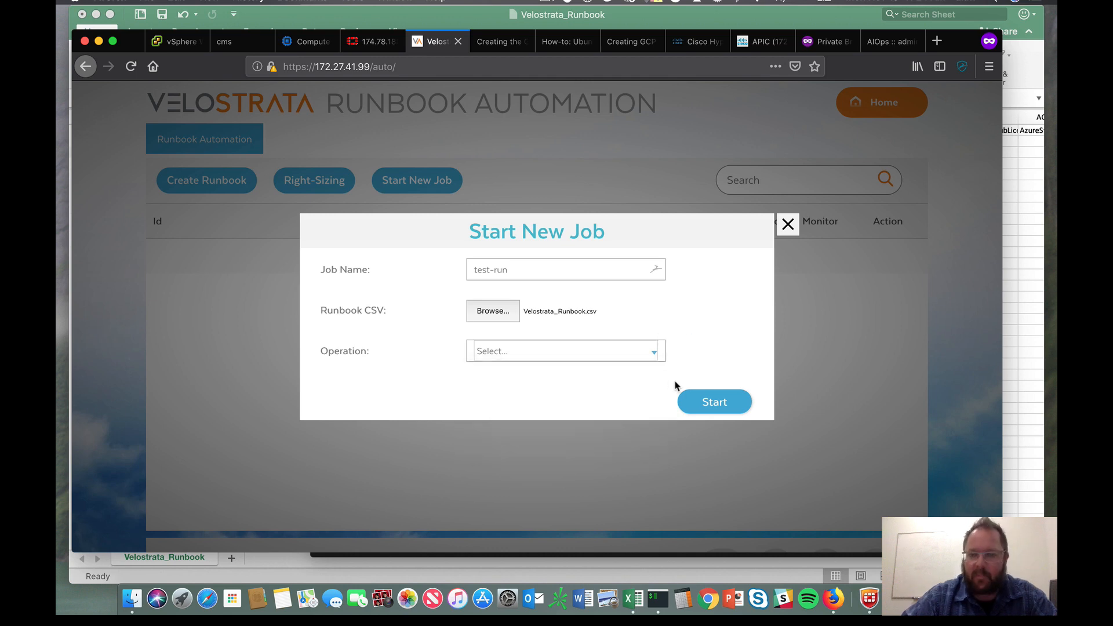